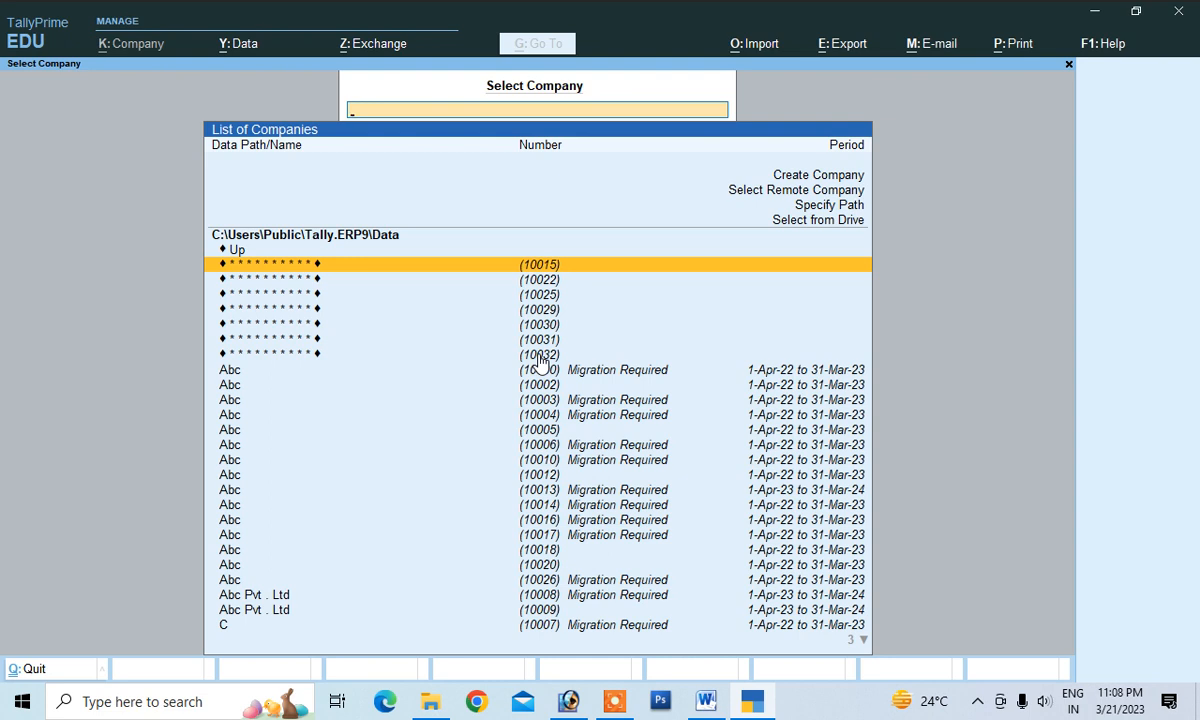
Step: Start creating a new company named Abc, using Abc as the mailing name and leaving the address blank
{"action": "key", "text": "Up"}
{"action": "key", "text": "Up"}
{"action": "key", "text": "Up"}
{"action": "key", "text": "Up"}
{"action": "key", "text": "Up"}
{"action": "key", "text": "Up"}
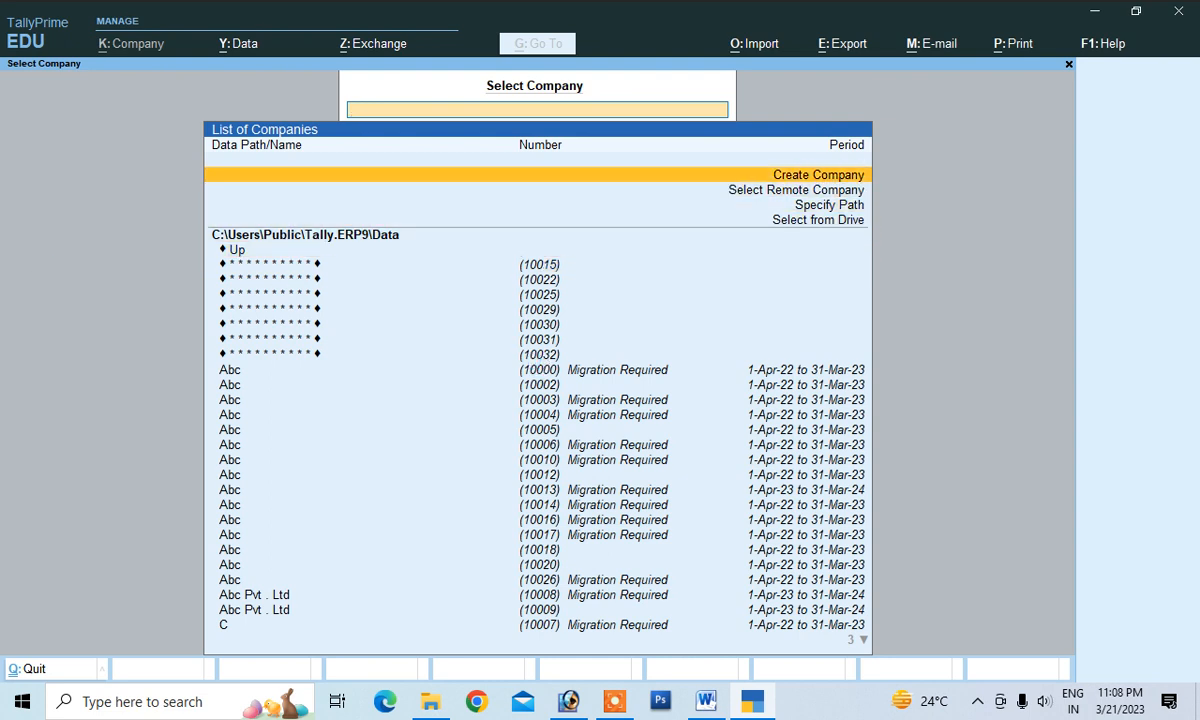
{"action": "key", "text": "Return"}
{"action": "type", "text": "A"}
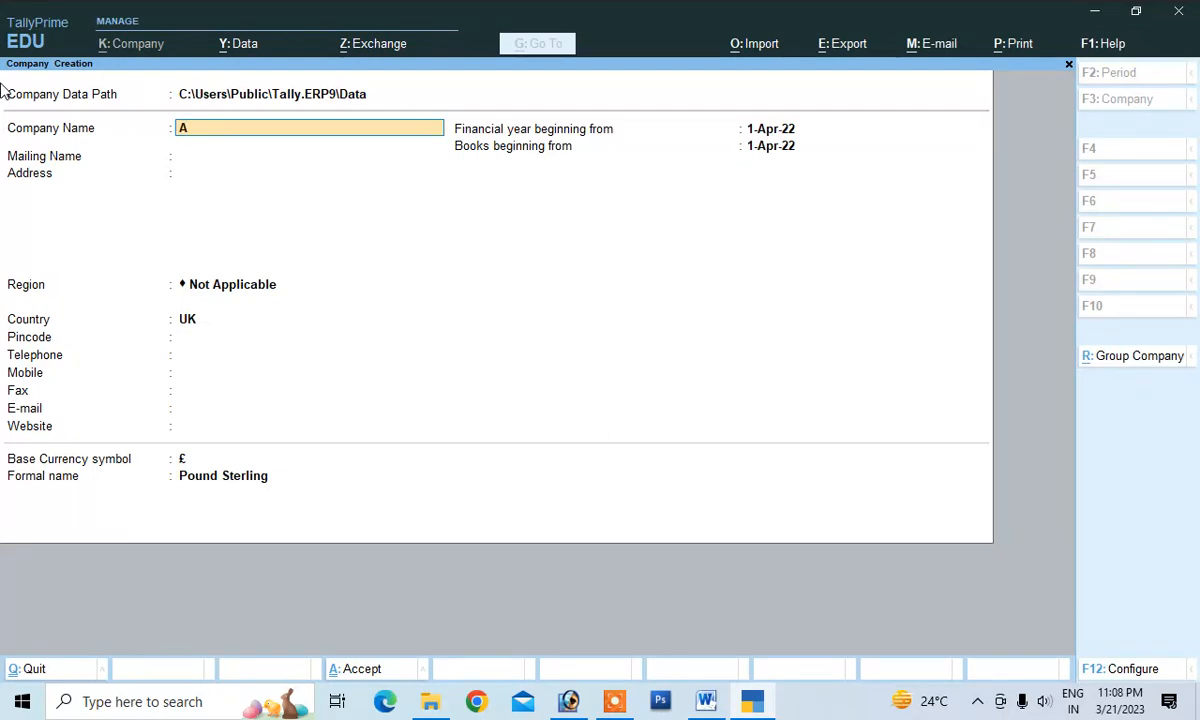
{"action": "key", "text": "Return"}
{"action": "key", "text": "Return"}
{"action": "key", "text": "Return"}
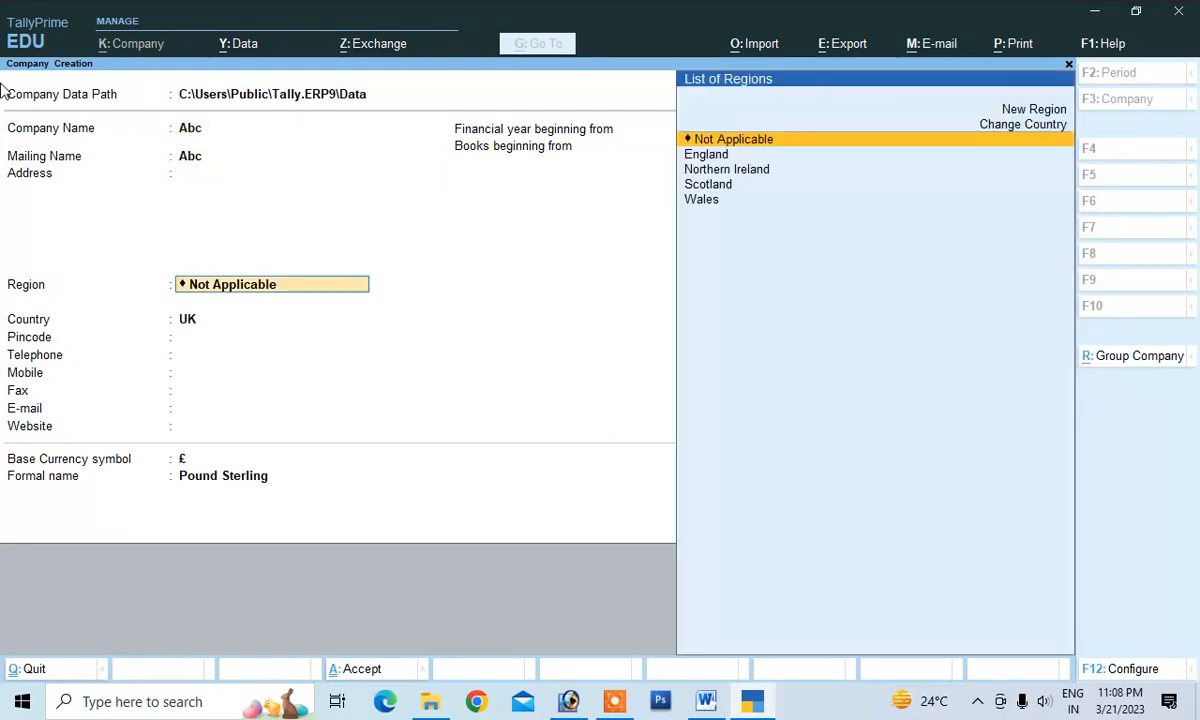
Step: Change the company's country to India and set its state to Bihar
{"action": "key", "text": "Up"}
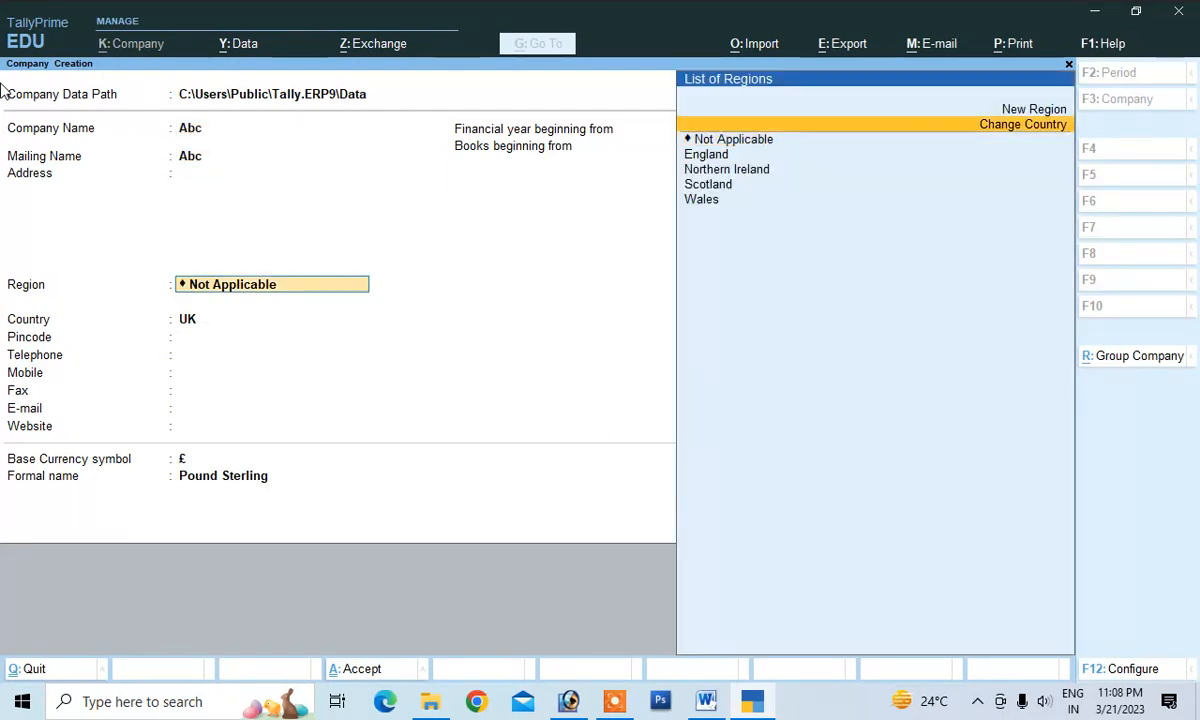
{"action": "key", "text": "Return"}
{"action": "type", "text": "i"}
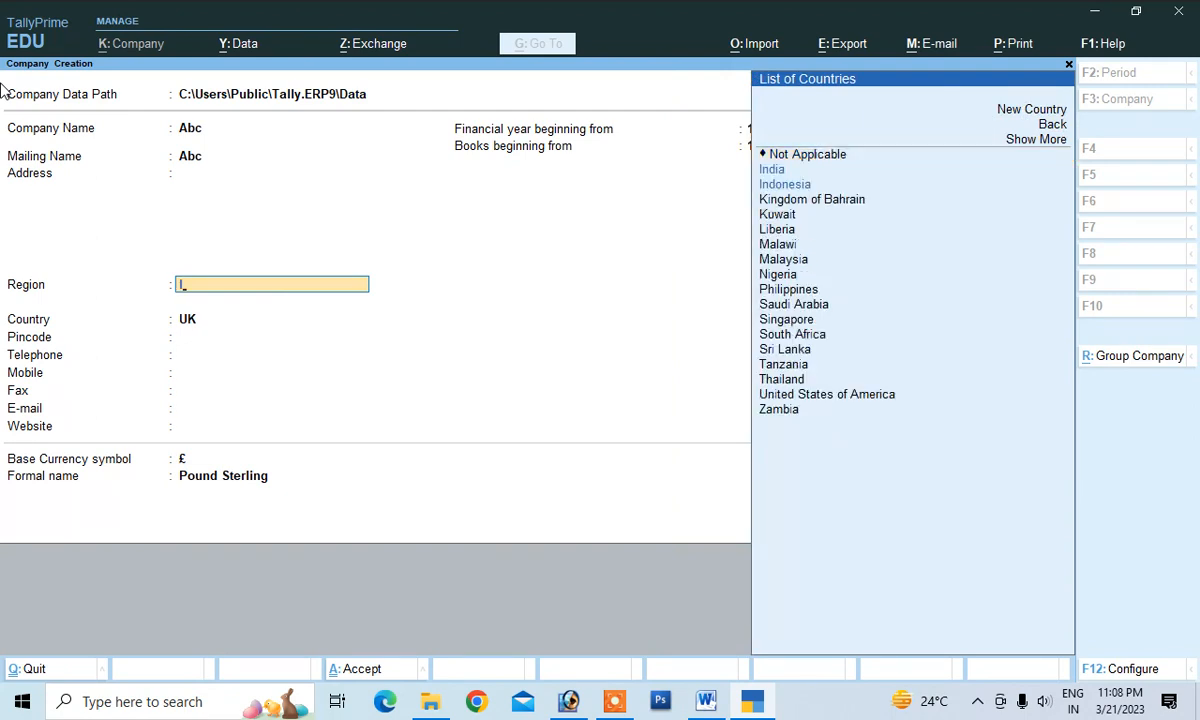
{"action": "key", "text": "Down"}
{"action": "key", "text": "Return"}
{"action": "type", "text": "b"}
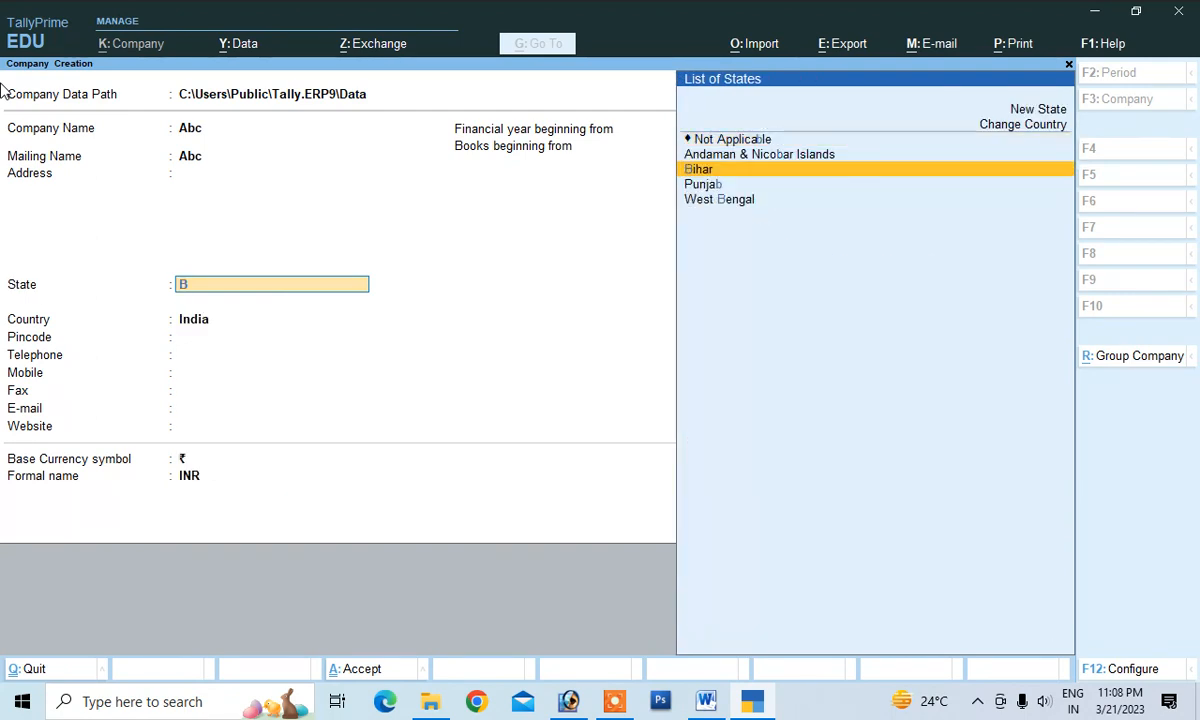
{"action": "key", "text": "Return"}
Step: Leave the contact details blank, keep the 1-Apr-22 year start and INR currency, and create the company
{"action": "key", "text": "Return"}
{"action": "key", "text": "Return"}
{"action": "key", "text": "Return"}
{"action": "key", "text": "Return"}
{"action": "key", "text": "Return"}
{"action": "key", "text": "Return"}
{"action": "key", "text": "Return"}
{"action": "key", "text": "Return"}
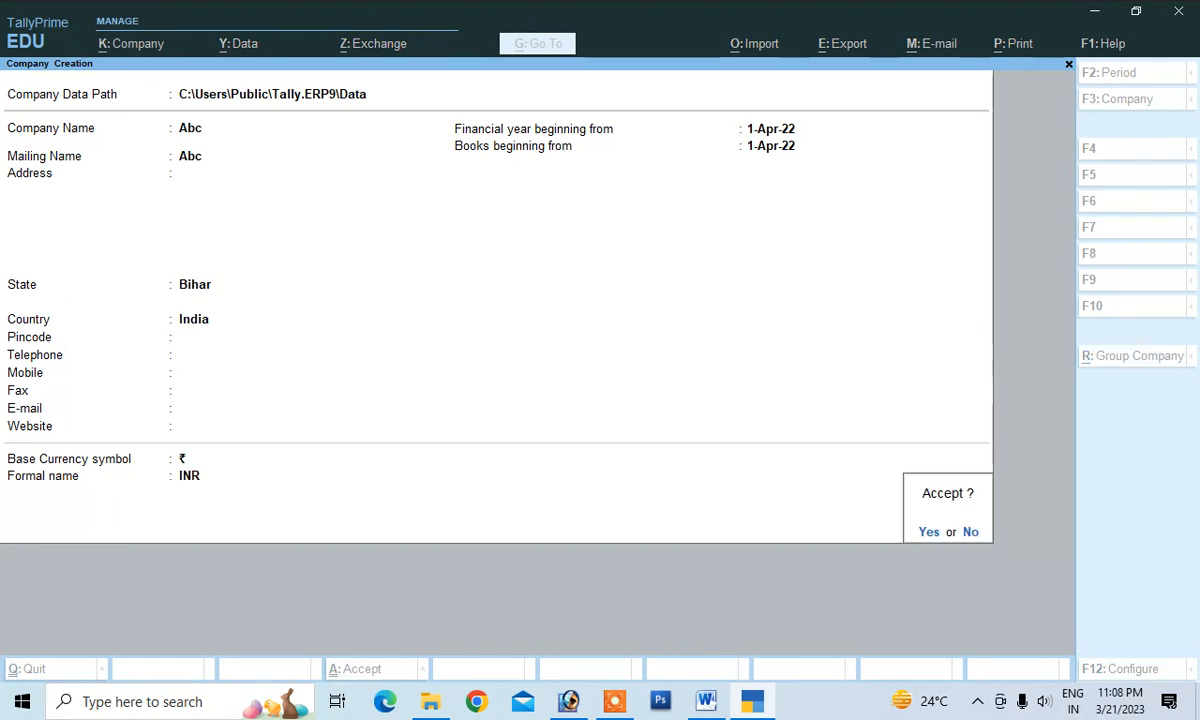
{"action": "key", "text": "Return"}
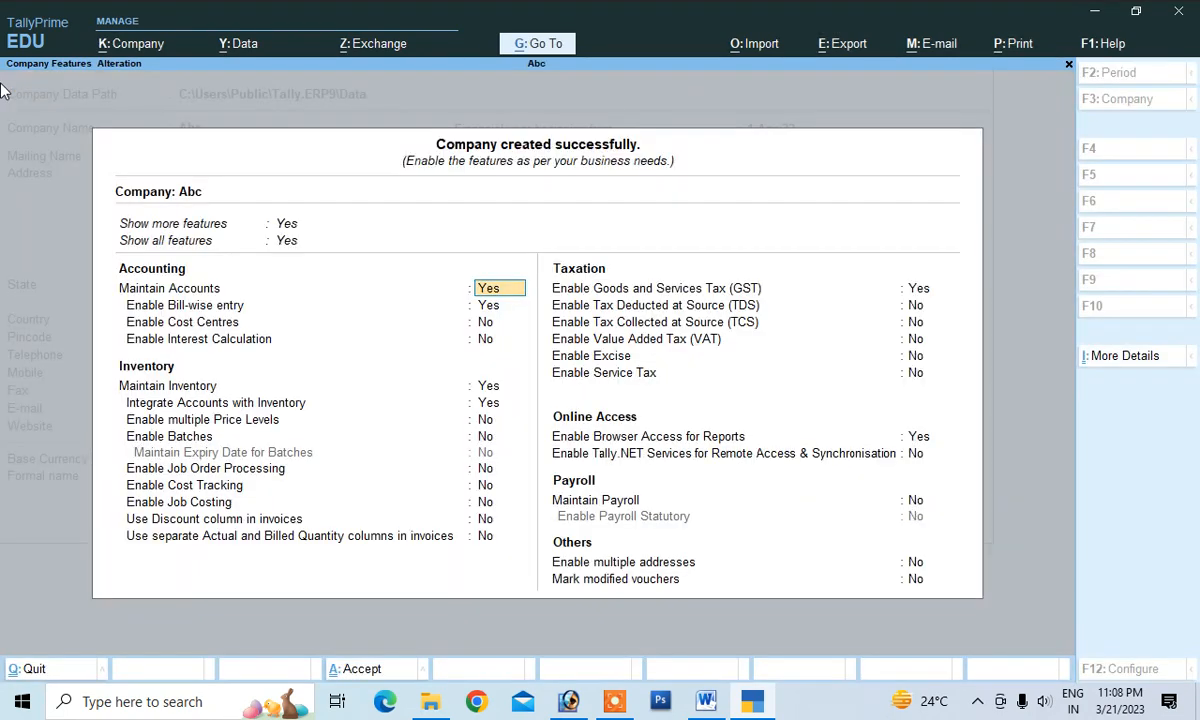
Step: Keep the default accounting and inventory features for company Abc
{"action": "key", "text": "Return"}
{"action": "key", "text": "Return"}
{"action": "key", "text": "Return"}
{"action": "key", "text": "Return"}
{"action": "key", "text": "Return"}
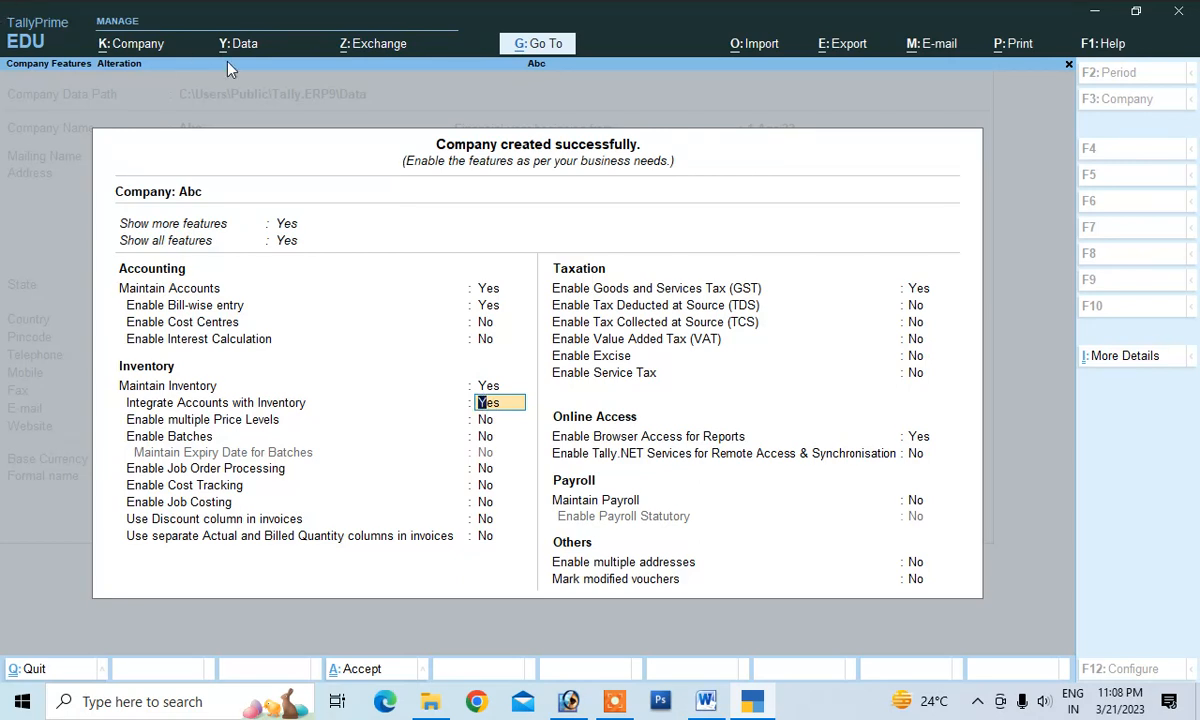
{"action": "key", "text": "Return"}
{"action": "key", "text": "Return"}
{"action": "key", "text": "Return"}
{"action": "key", "text": "Return"}
{"action": "key", "text": "Return"}
{"action": "key", "text": "Return"}
{"action": "key", "text": "Return"}
{"action": "key", "text": "Return"}
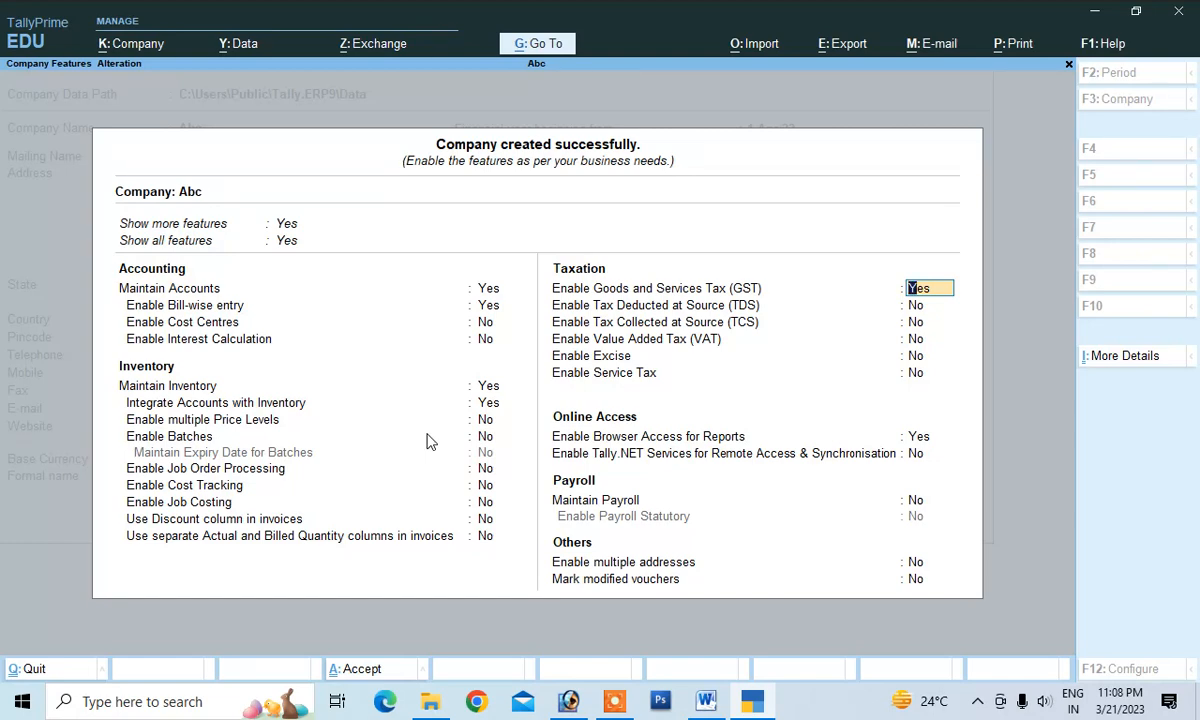
Step: Keep GST enabled and set its details to state Bihar, registration type Regular, applicable from 1-Apr-22
{"action": "key", "text": "Return"}
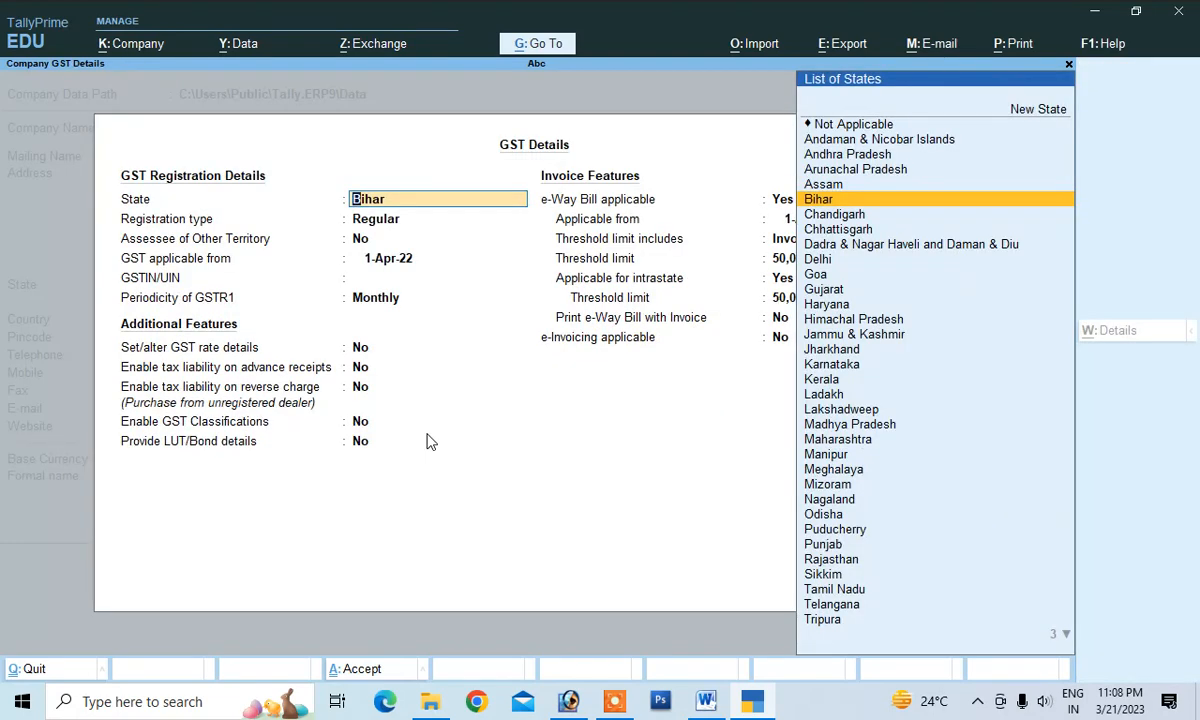
{"action": "key", "text": "Return"}
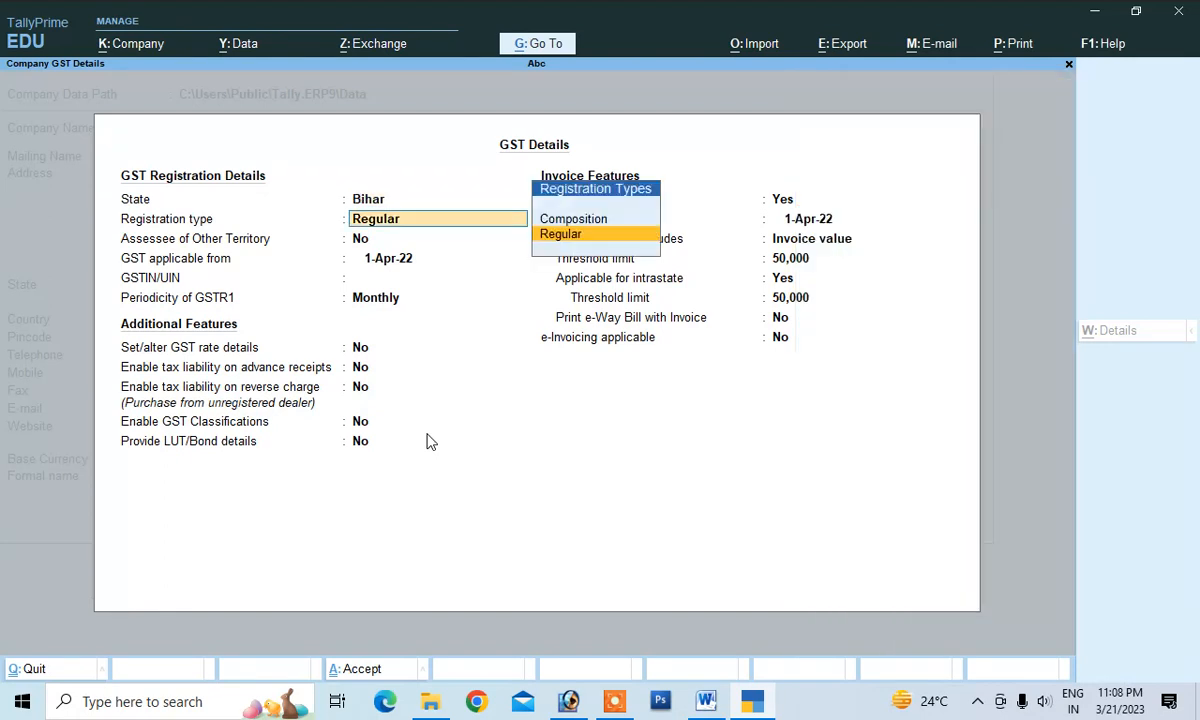
{"action": "key", "text": "Return"}
{"action": "key", "text": "Return"}
{"action": "key", "text": "Return"}
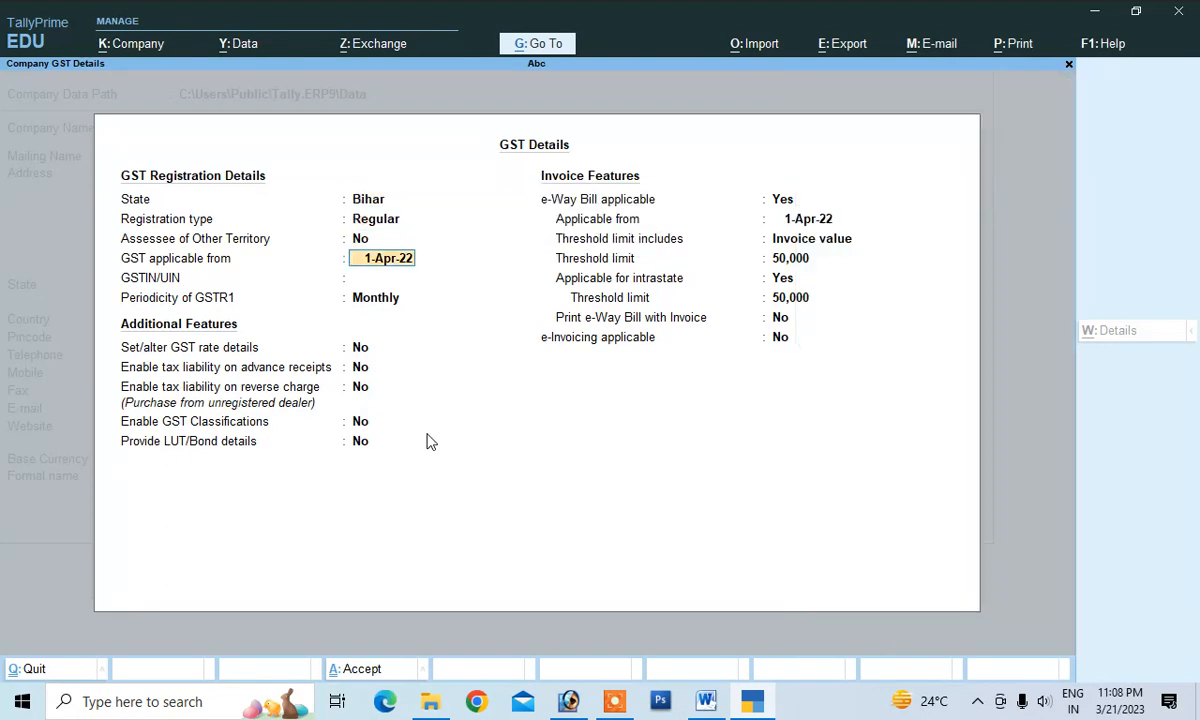
Step: Enter the company's GSTIN/UIN in the GST details
{"action": "type", "text": "JHGHJ5"}
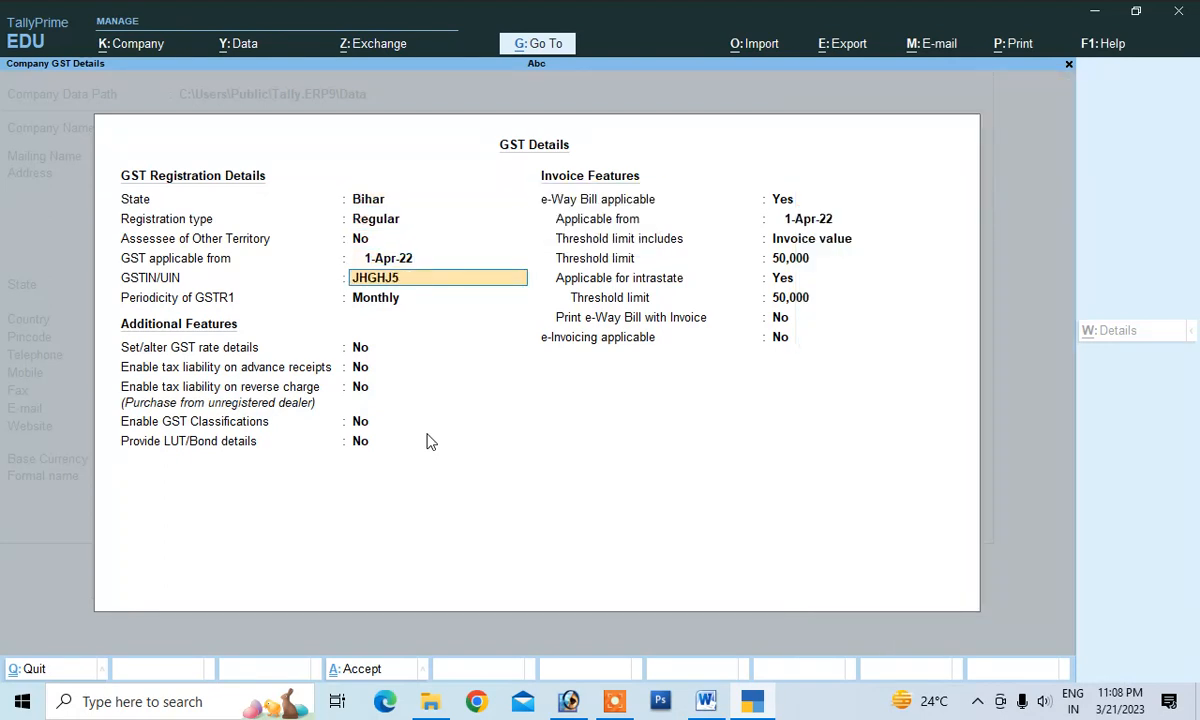
{"action": "type", "text": "454OI"}
{"action": "key", "text": "Return"}
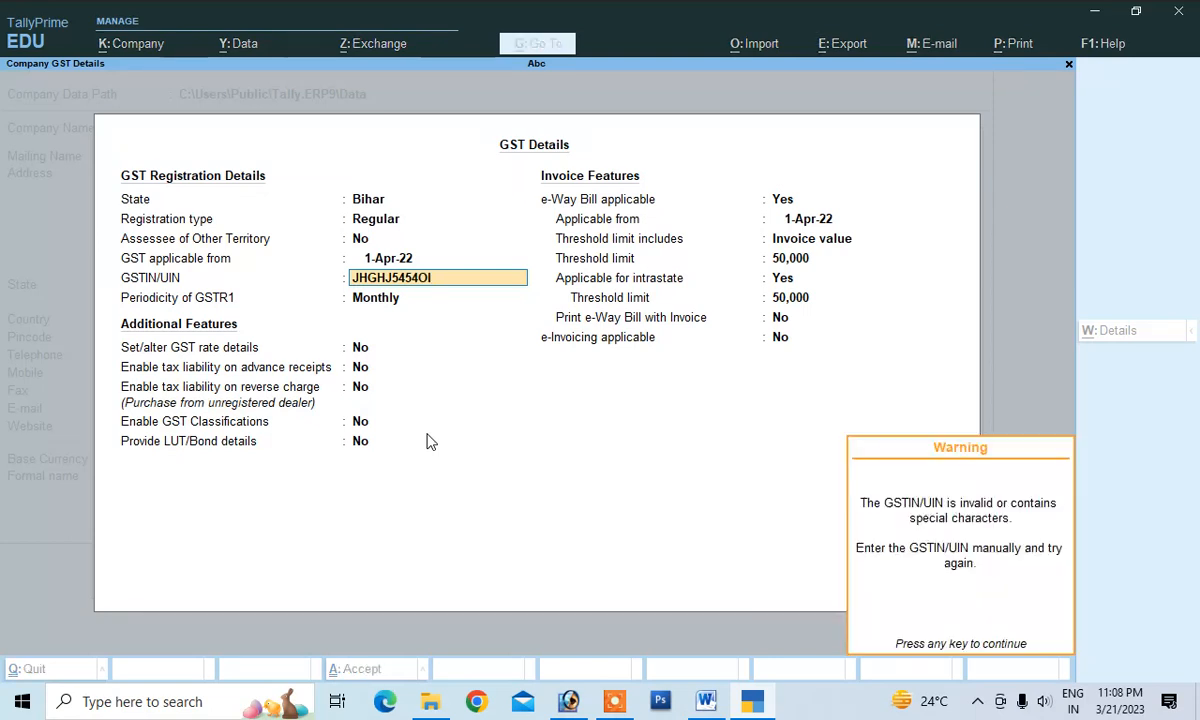
{"action": "key", "text": "Return"}
Step: Keep monthly GSTR1 periodicity and the default additional and invoice features, and save the GST details
{"action": "key", "text": "Return"}
{"action": "key", "text": "Return"}
{"action": "key", "text": "Return"}
{"action": "key", "text": "Return"}
{"action": "key", "text": "Return"}
{"action": "key", "text": "Return"}
{"action": "key", "text": "Return"}
{"action": "key", "text": "Return"}
{"action": "key", "text": "Return"}
{"action": "key", "text": "Return"}
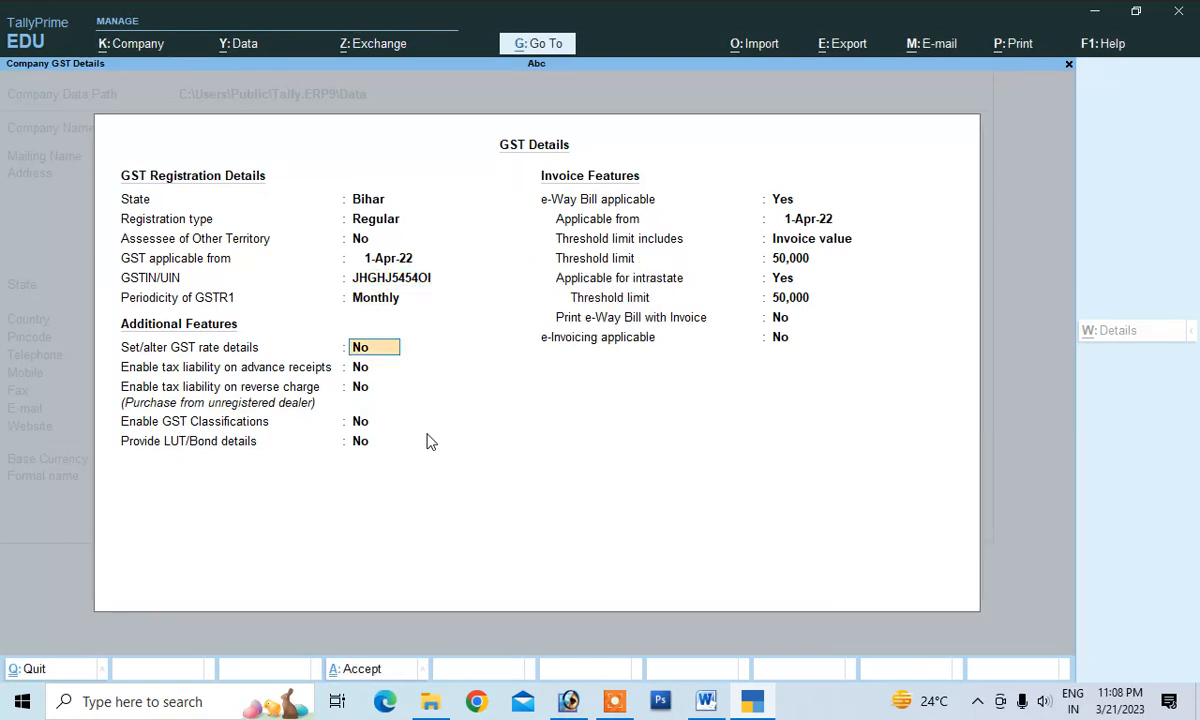
{"action": "key", "text": "Return"}
{"action": "key", "text": "Return"}
{"action": "key", "text": "Return"}
{"action": "key", "text": "Return"}
{"action": "key", "text": "Return"}
{"action": "key", "text": "Return"}
{"action": "key", "text": "Return"}
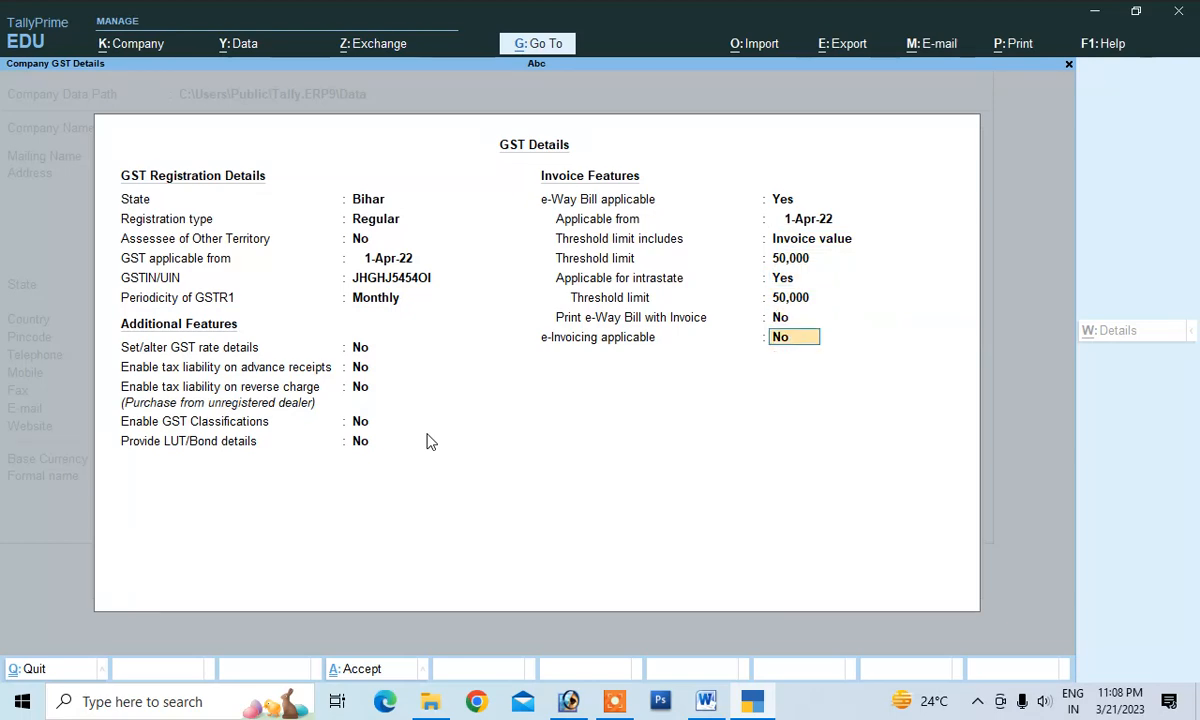
{"action": "key", "text": "Return"}
Step: Leave the remaining taxation, online access, payroll and other features at their defaults and save the company features
{"action": "key", "text": "Return"}
{"action": "key", "text": "Return"}
{"action": "key", "text": "Return"}
{"action": "key", "text": "Return"}
{"action": "key", "text": "Return"}
{"action": "key", "text": "Return"}
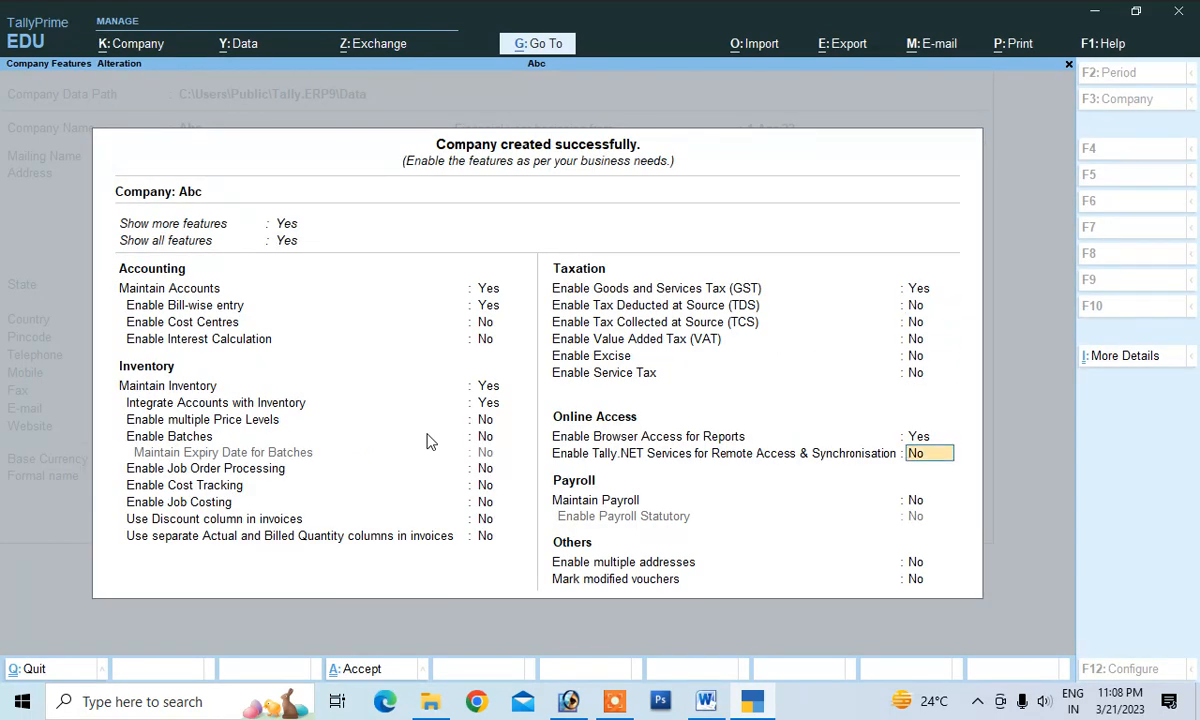
{"action": "key", "text": "Return"}
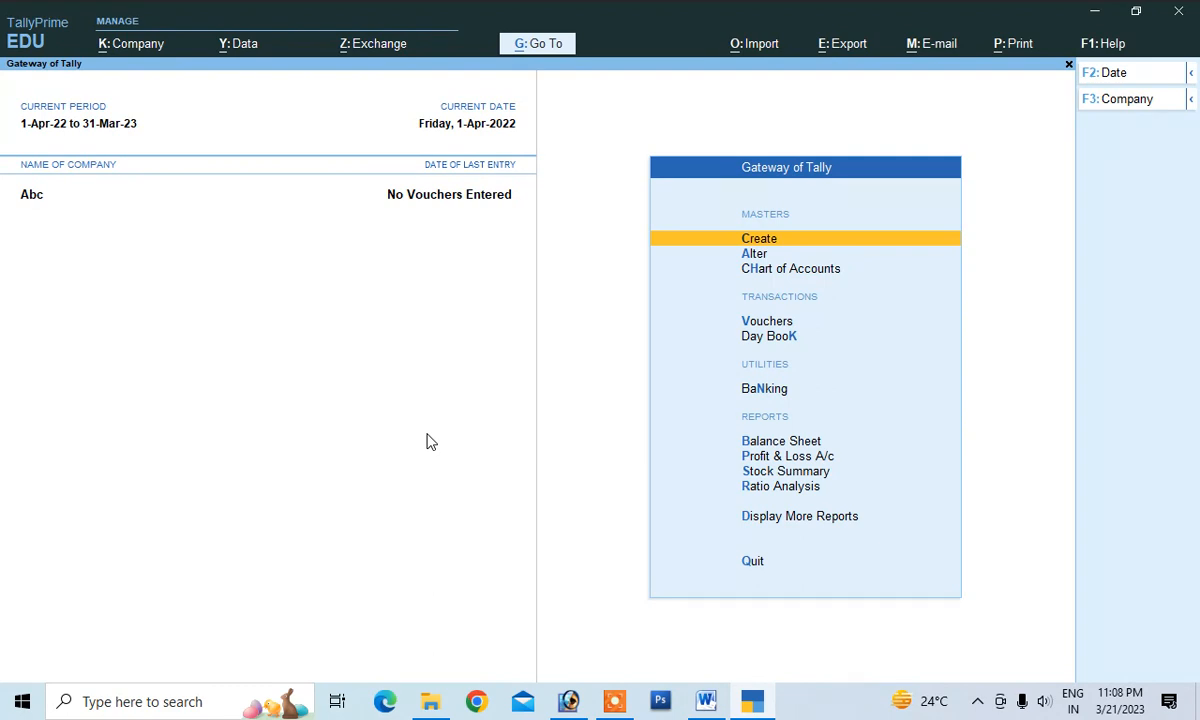
Step: Open voucher entry and switch to a new Purchase voucher
{"action": "key", "text": "Down"}
{"action": "key", "text": "Down"}
{"action": "key", "text": "Down"}
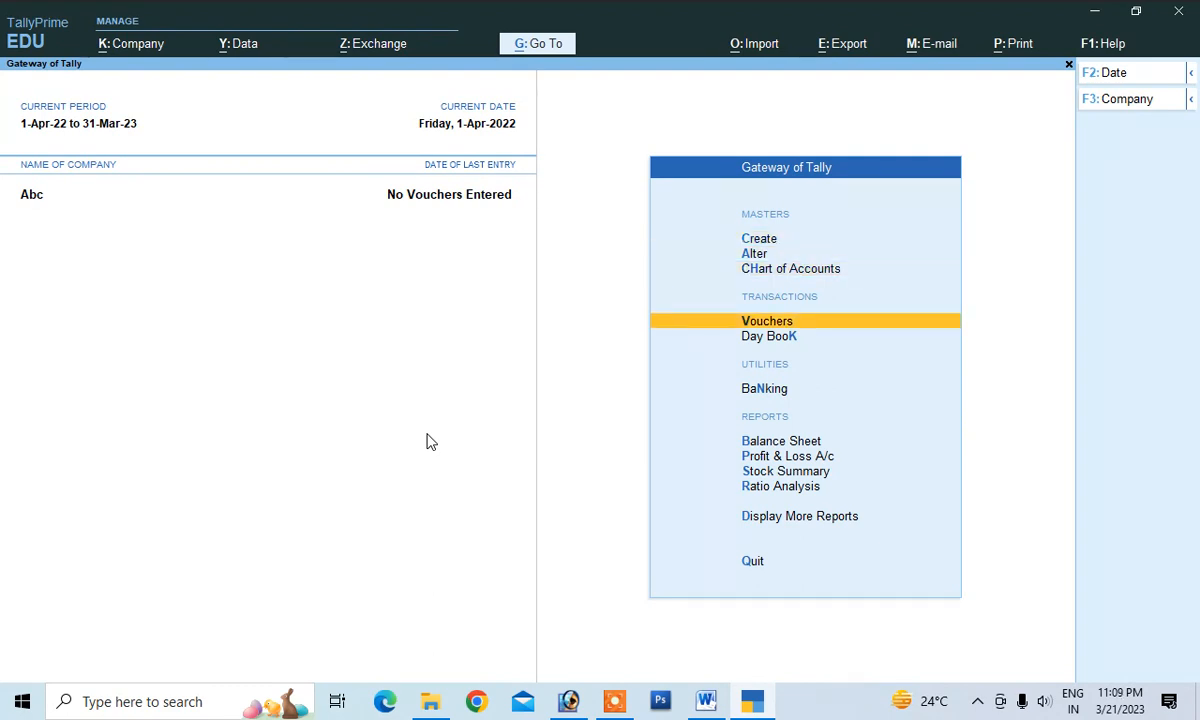
{"action": "key", "text": "Return"}
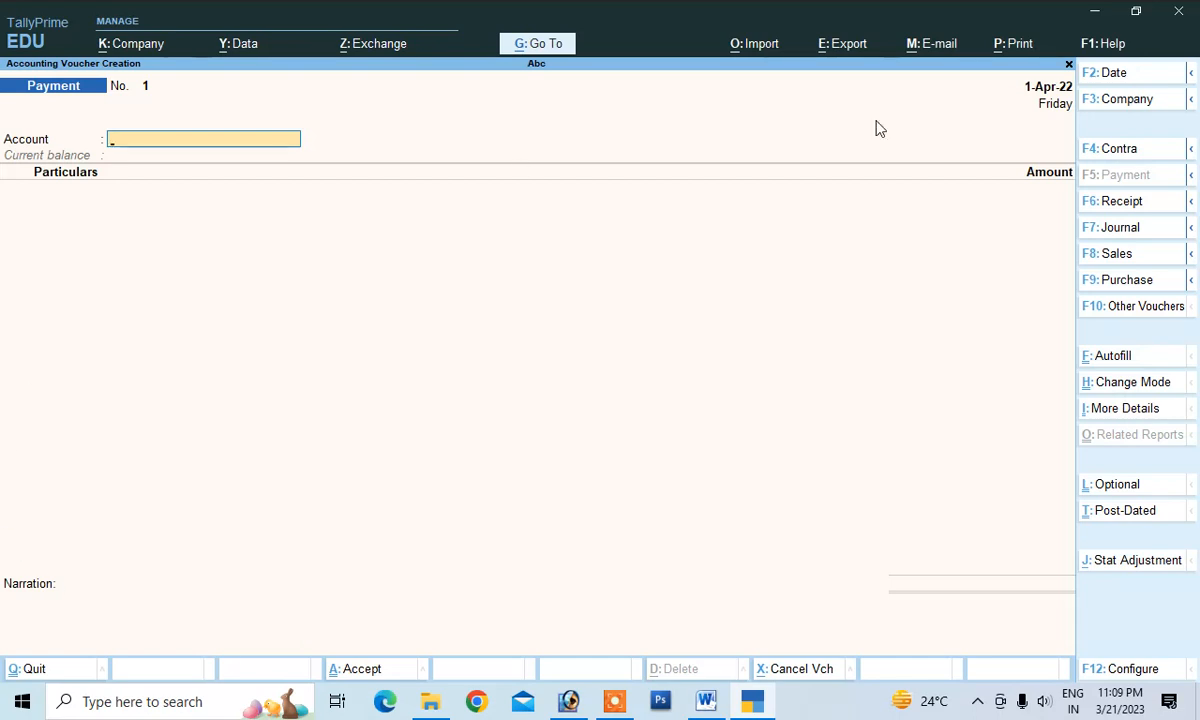
{"action": "left_click", "coordinate": [1128, 282]}
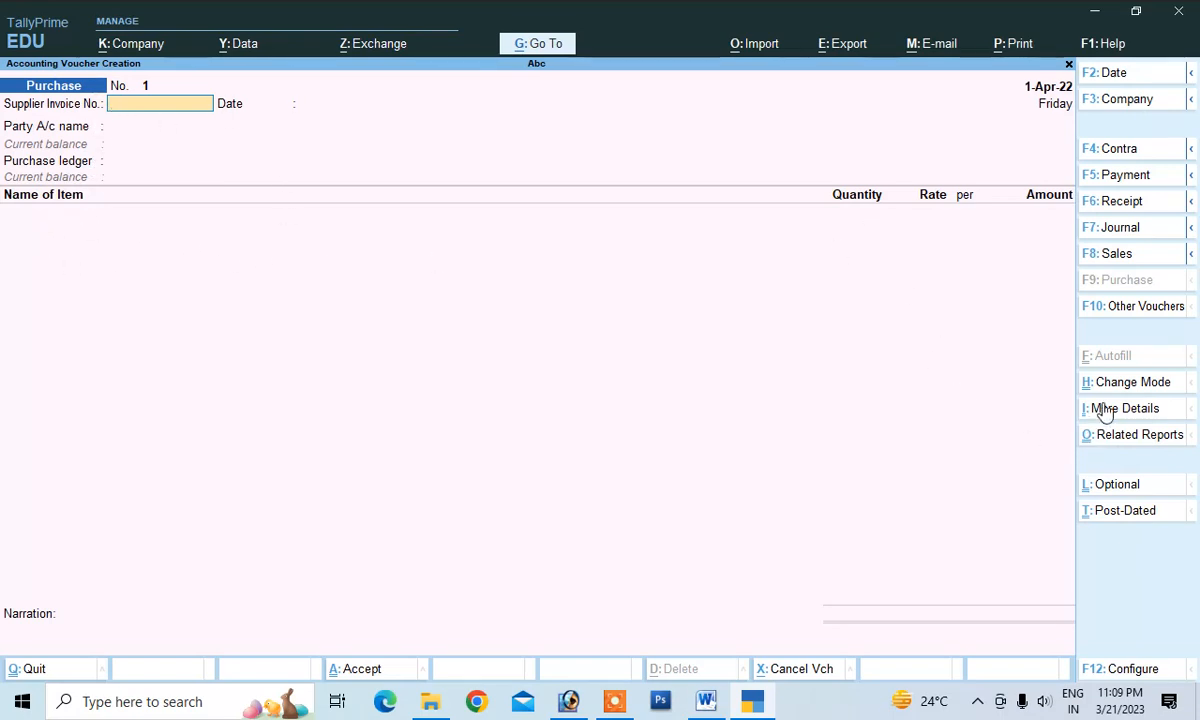
Step: Set the purchase voucher to Item Invoice mode and enter supplier invoice number 01 dated 1-Apr-22
{"action": "left_click", "coordinate": [1132, 386]}
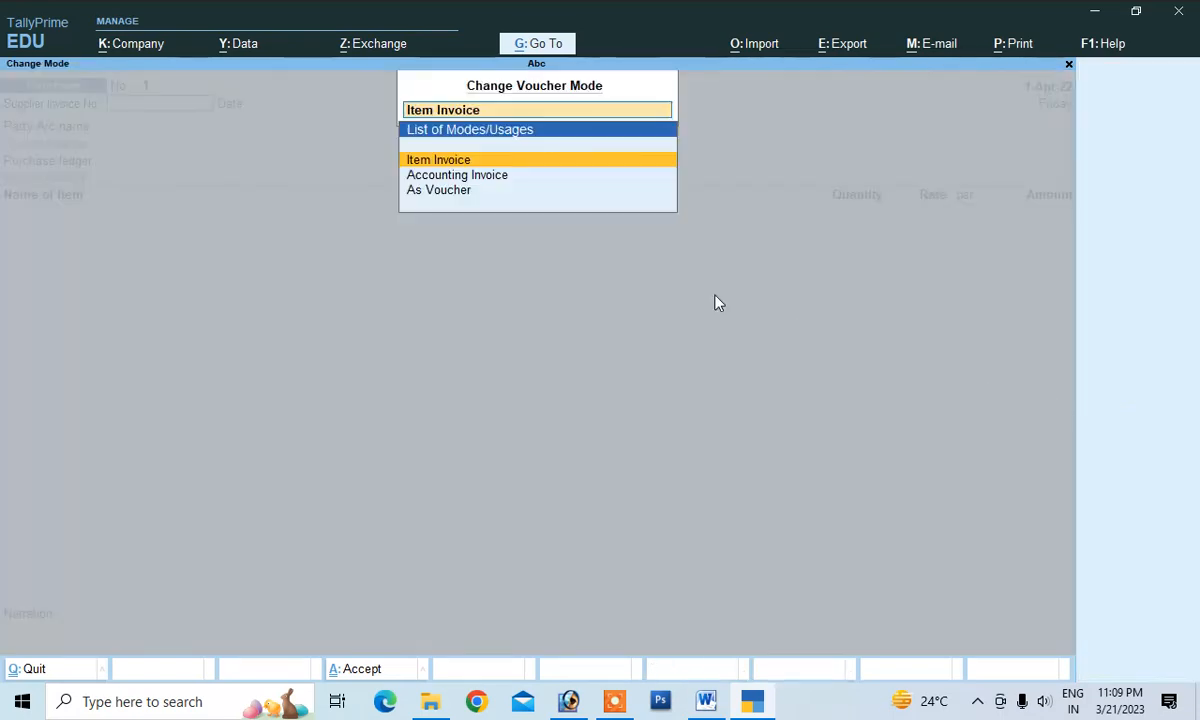
{"action": "left_click", "coordinate": [449, 174]}
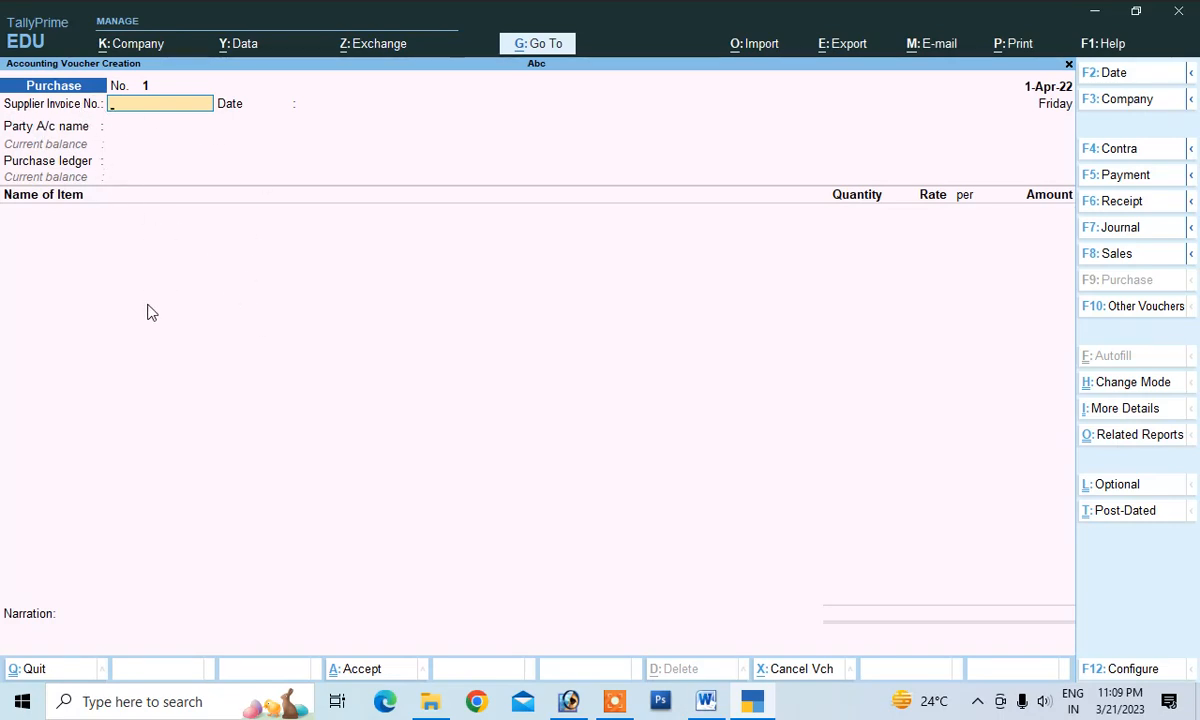
{"action": "key", "text": "Return"}
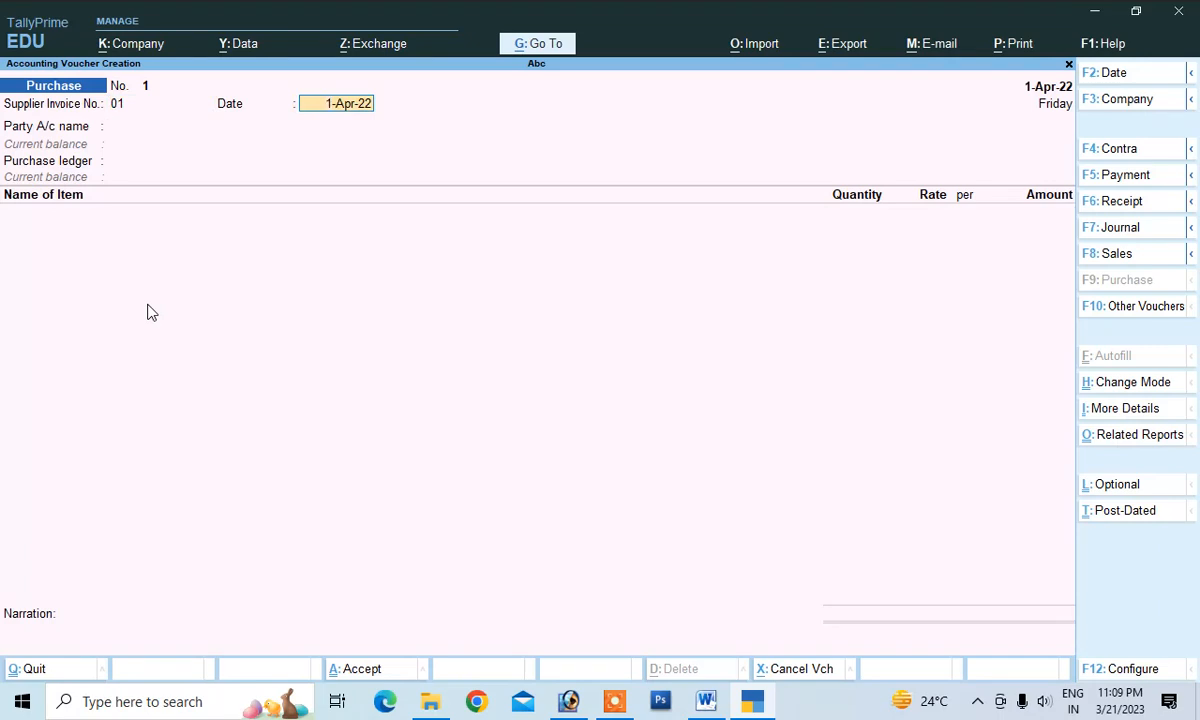
{"action": "key", "text": "Return"}
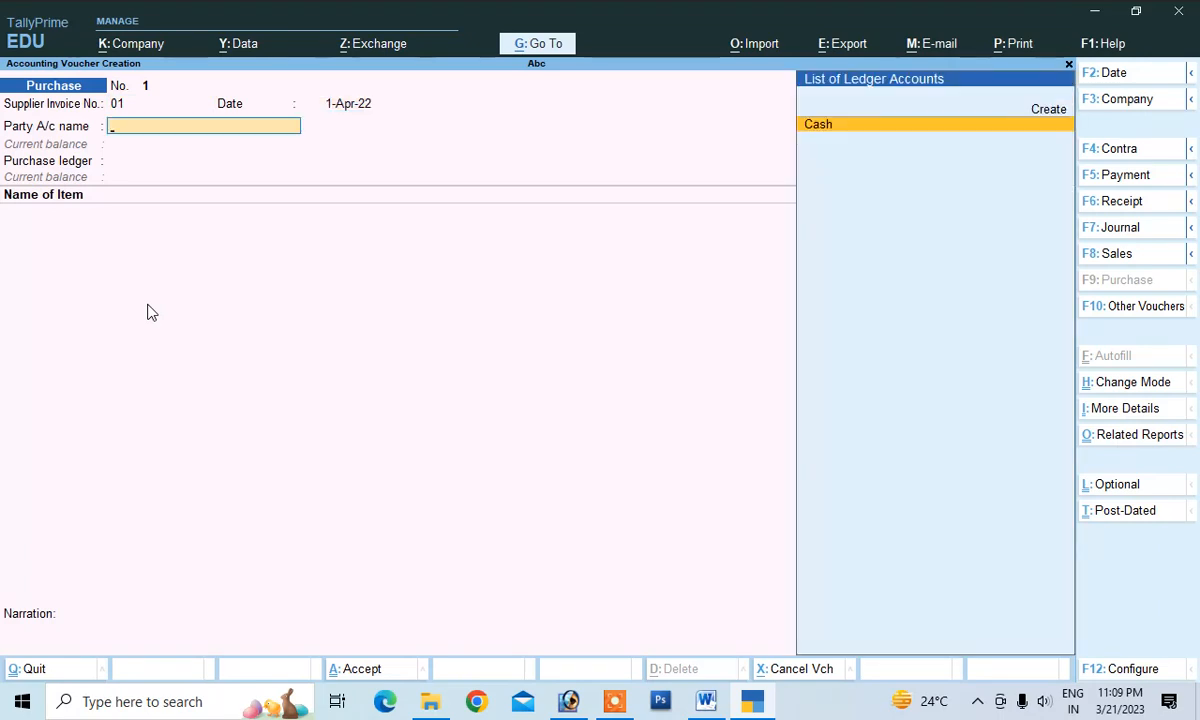
Step: Create a new party ledger named Xyz Pvt from the voucher's party account field, without an alias
{"action": "key", "text": "Up"}
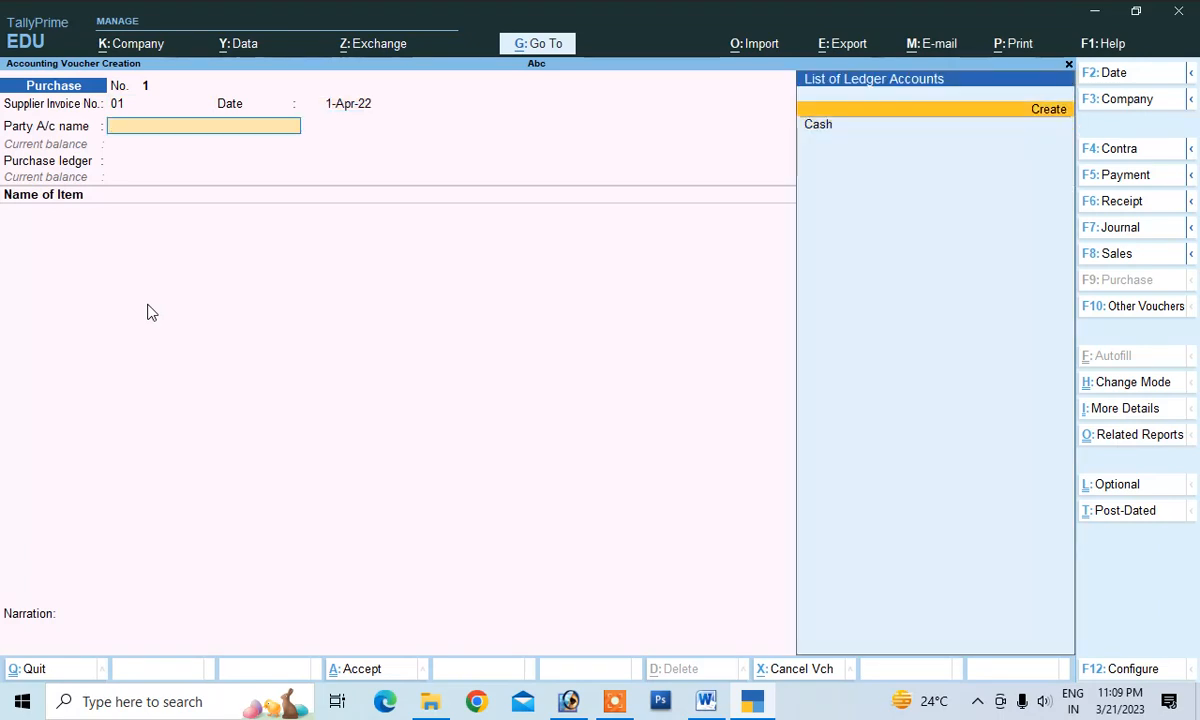
{"action": "key", "text": "Return"}
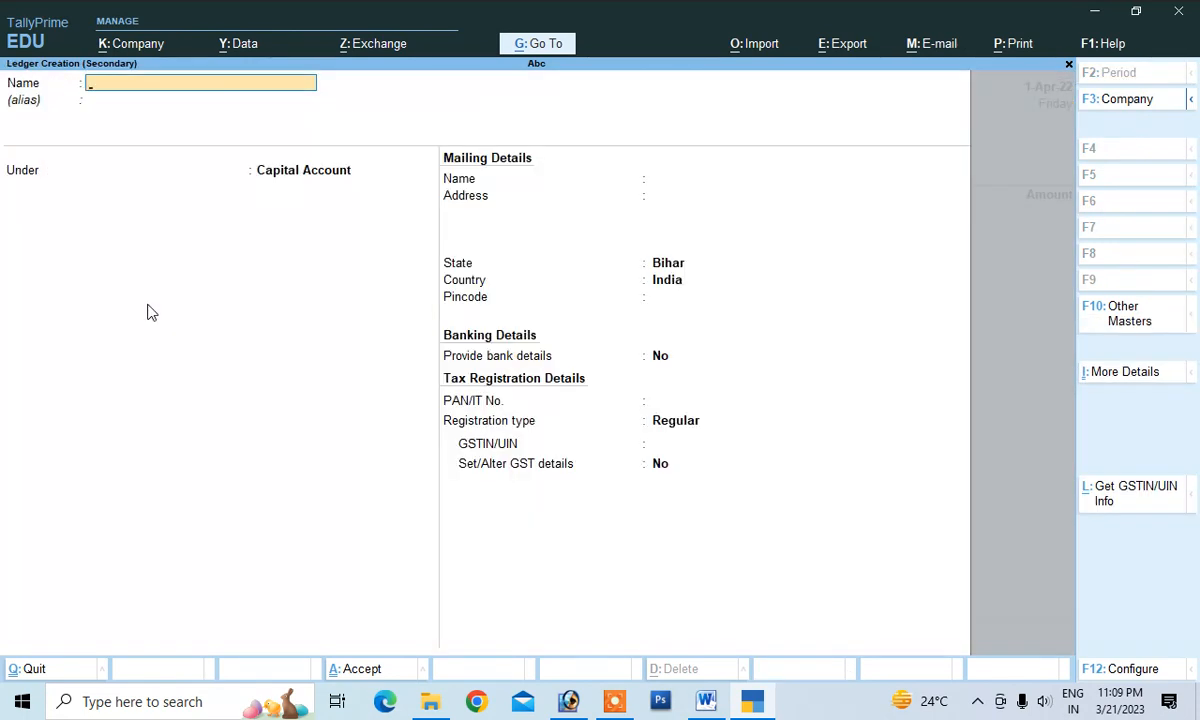
{"action": "type", "text": "Xyz Pvt"}
{"action": "key", "text": "Return"}
{"action": "key", "text": "Return"}
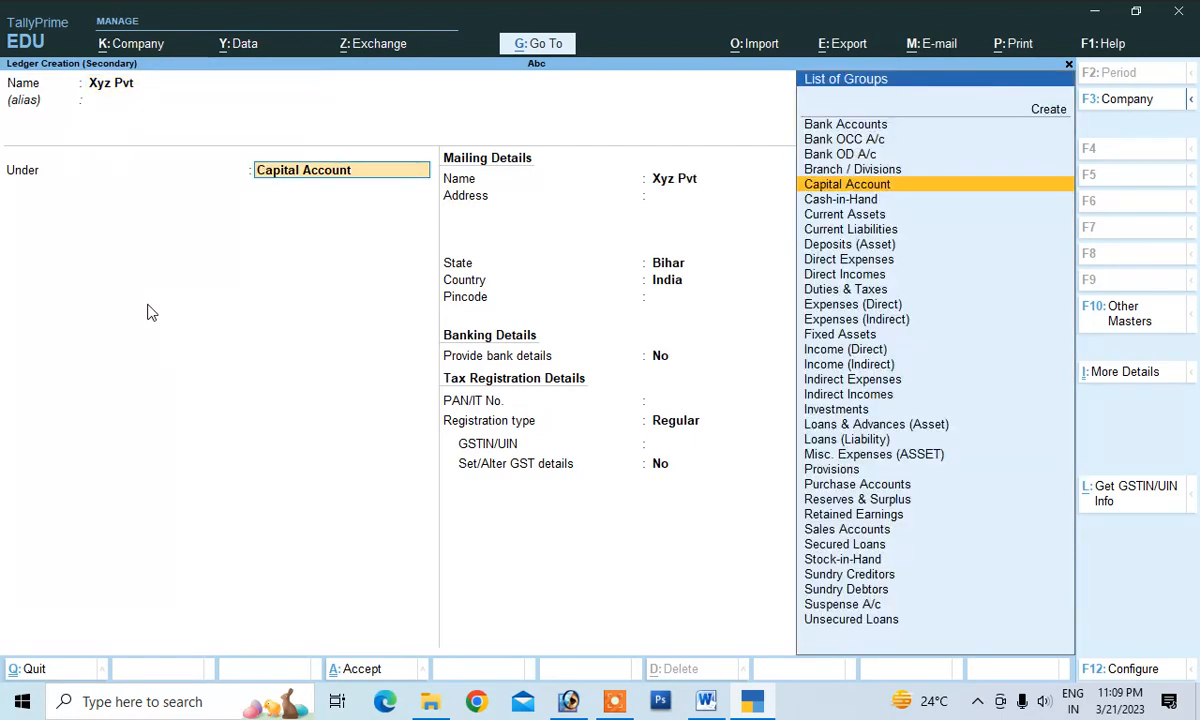
Step: Place the Xyz Pvt ledger under the Sundry Creditors group
{"action": "type", "text": "S"}
{"action": "key", "text": "Down"}
{"action": "key", "text": "Down"}
{"action": "key", "text": "Down"}
{"action": "key", "text": "Down"}
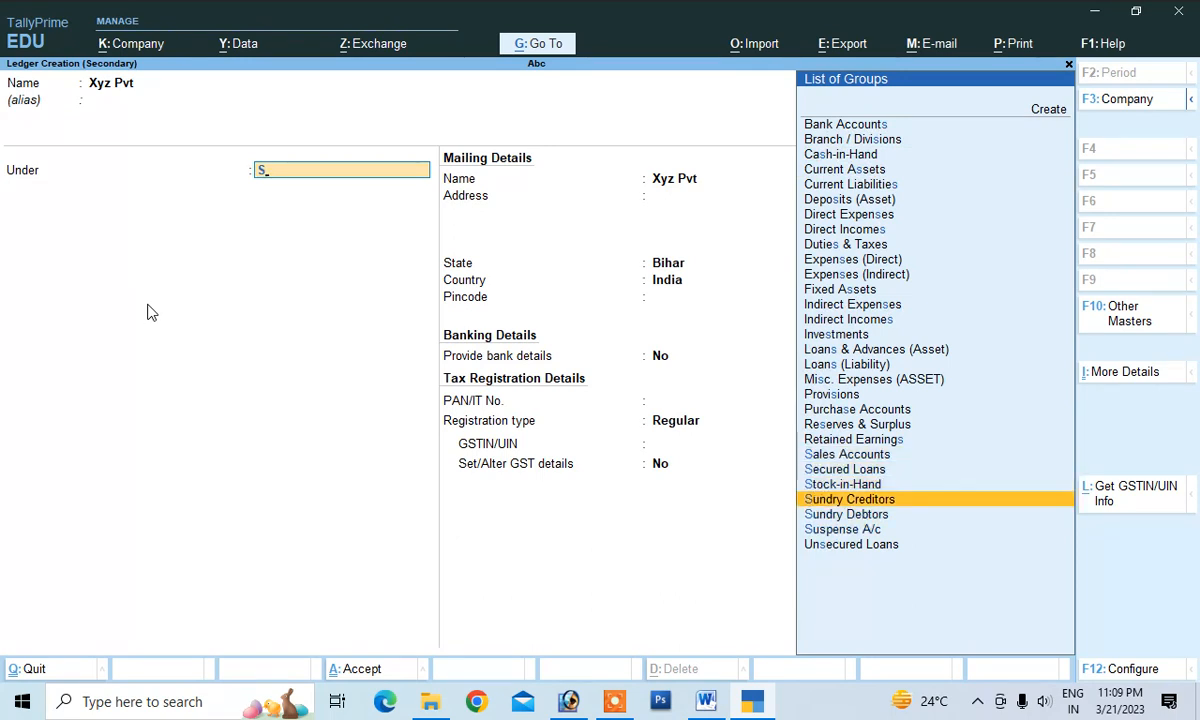
{"action": "key", "text": "Down"}
{"action": "key", "text": "Up"}
{"action": "key", "text": "Return"}
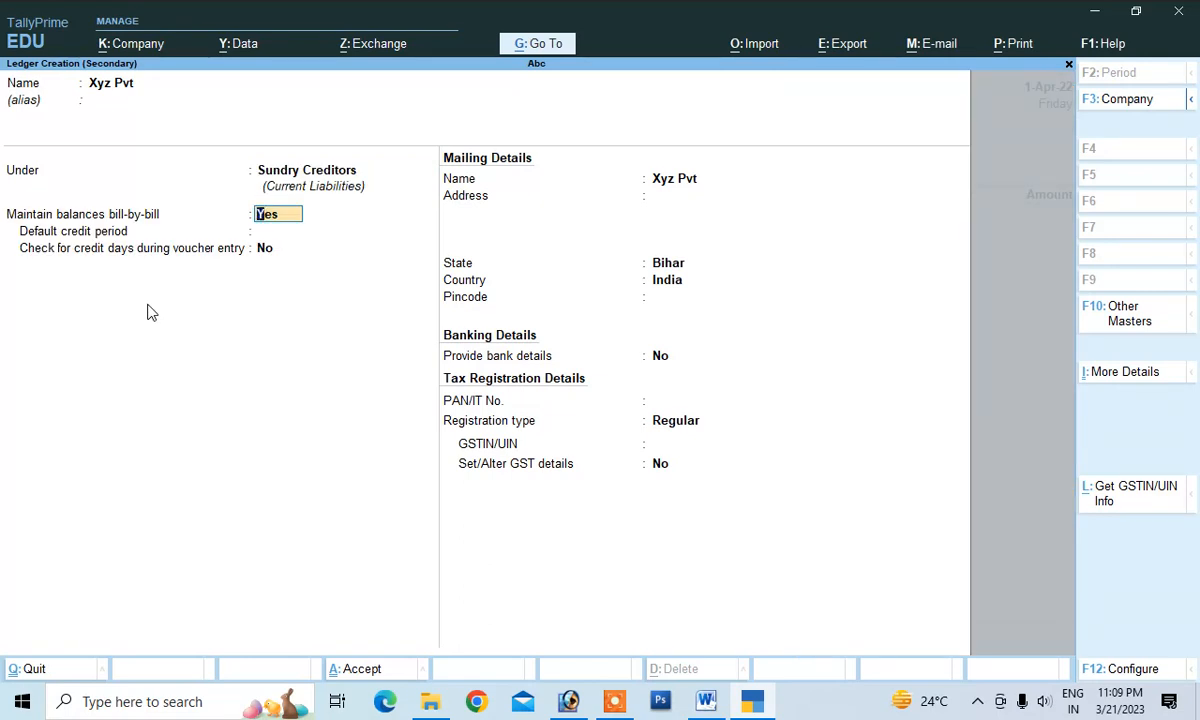
Step: Keep bill-by-bill balances, the default mailing details and Regular registration type, leave the GSTIN blank, and save the Xyz Pvt ledger
{"action": "key", "text": "Return"}
{"action": "key", "text": "Return"}
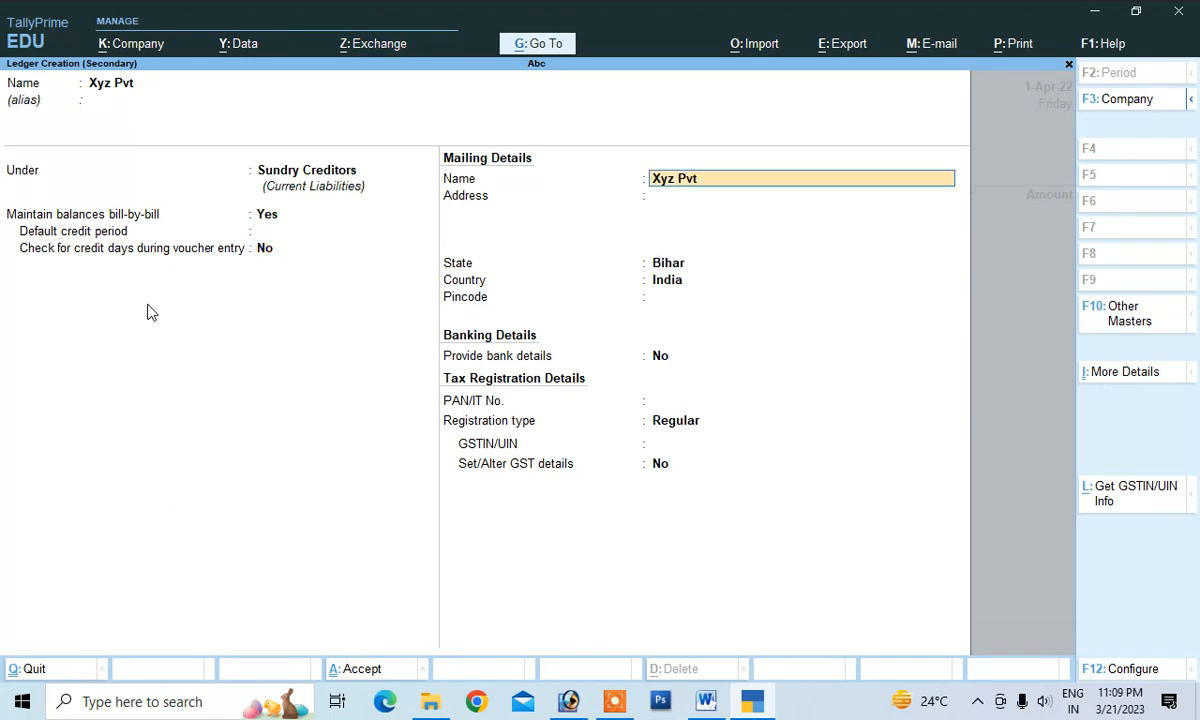
{"action": "key", "text": "Return"}
{"action": "key", "text": "Return"}
{"action": "key", "text": "Return"}
{"action": "key", "text": "Return"}
{"action": "key", "text": "Return"}
{"action": "key", "text": "Return"}
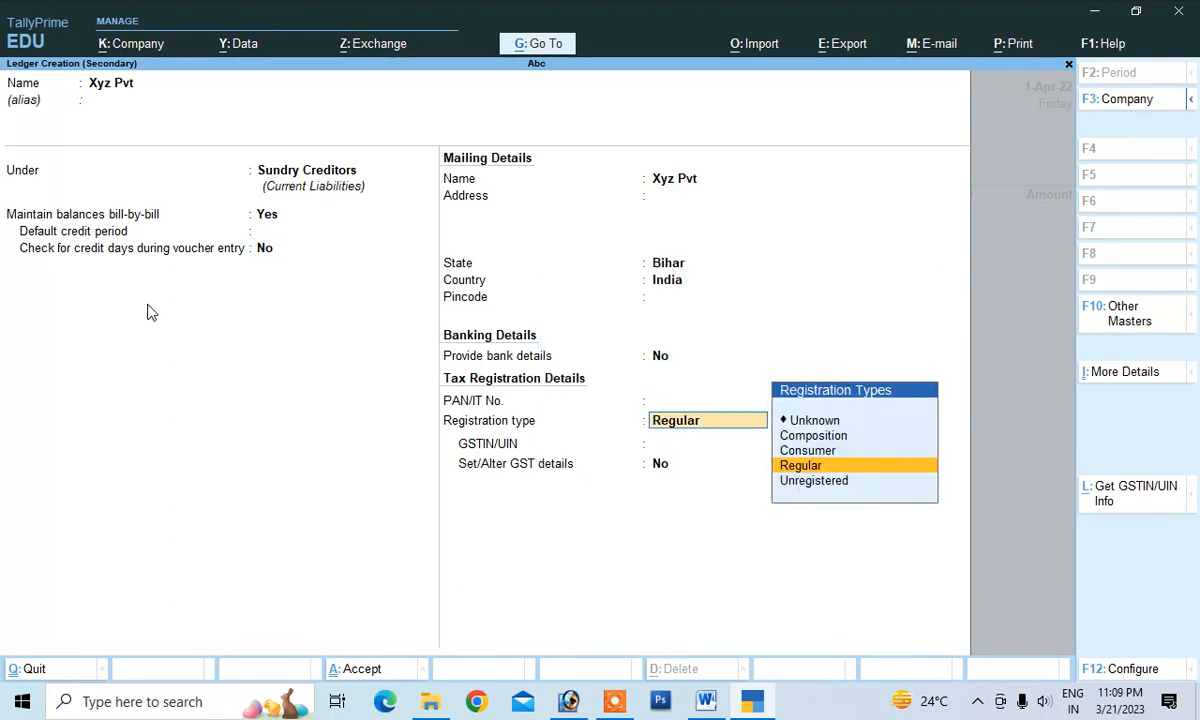
{"action": "key", "text": "Return"}
{"action": "key", "text": "Return"}
{"action": "key", "text": "Return"}
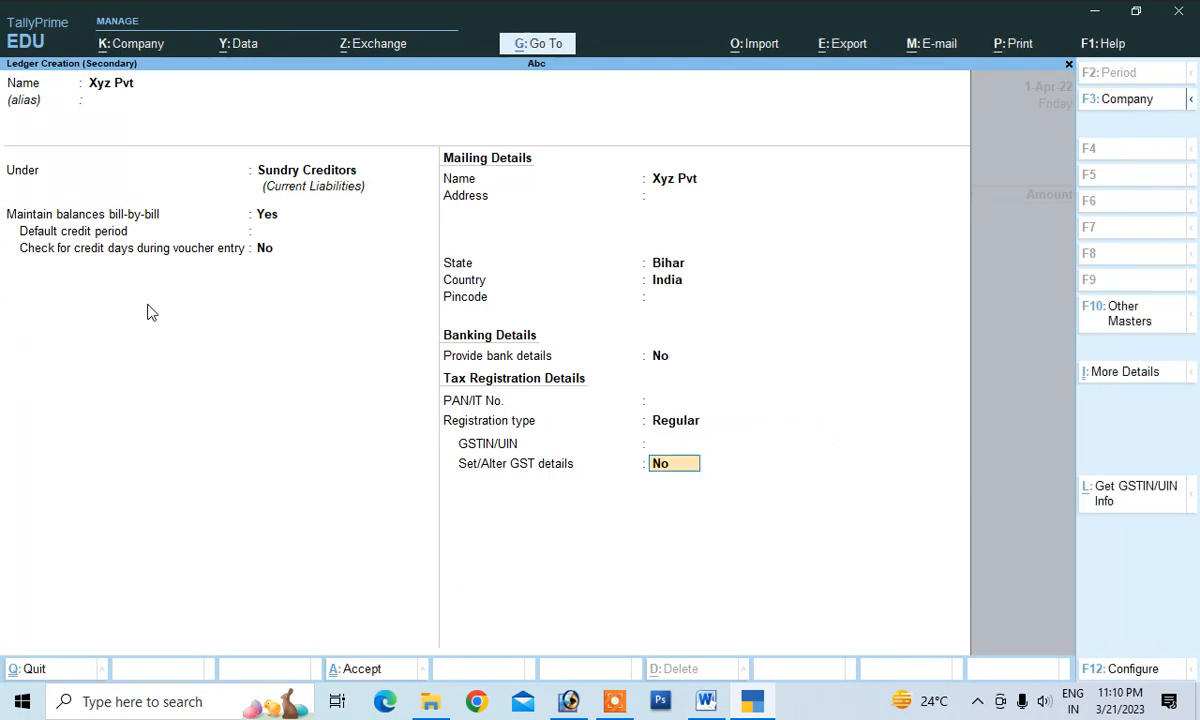
{"action": "key", "text": "Return"}
{"action": "key", "text": "Return"}
Step: Finish saving the supplier ledger without setting GST details, and leave the voucher's receipt details blank
{"action": "key", "text": "Return"}
{"action": "key", "text": "Return"}
{"action": "key", "text": "Return"}
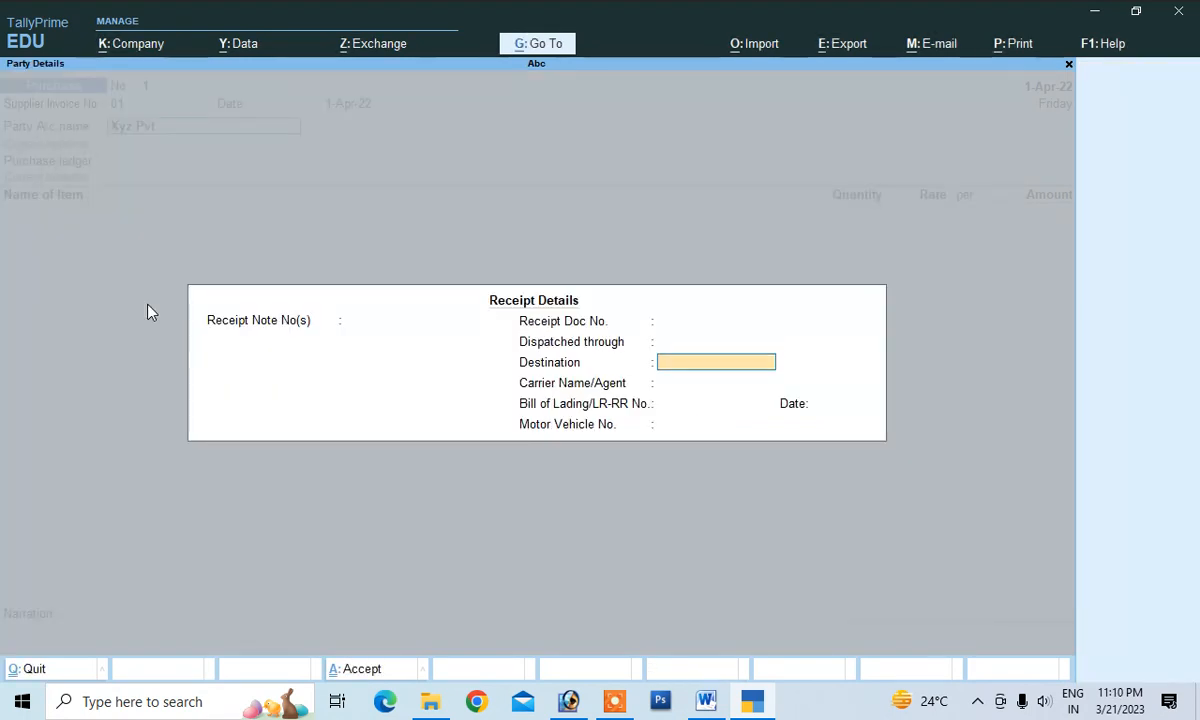
{"action": "key", "text": "Return"}
{"action": "key", "text": "Return"}
{"action": "key", "text": "Return"}
{"action": "key", "text": "Return"}
{"action": "key", "text": "Return"}
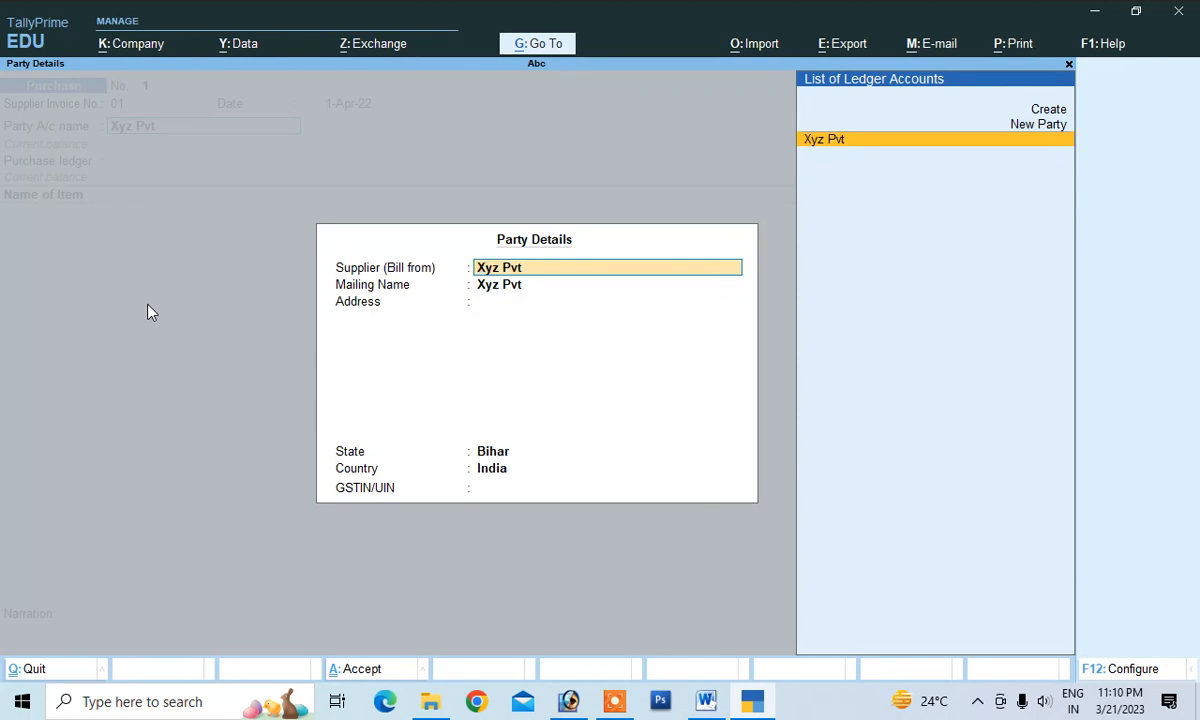
Step: Accept the default party details for Xyz Pvt with state Bihar and country India, leaving the address and GSTIN blank
{"action": "key", "text": "Return"}
{"action": "key", "text": "Return"}
{"action": "key", "text": "Return"}
{"action": "key", "text": "Return"}
{"action": "key", "text": "Return"}
{"action": "key", "text": "Return"}
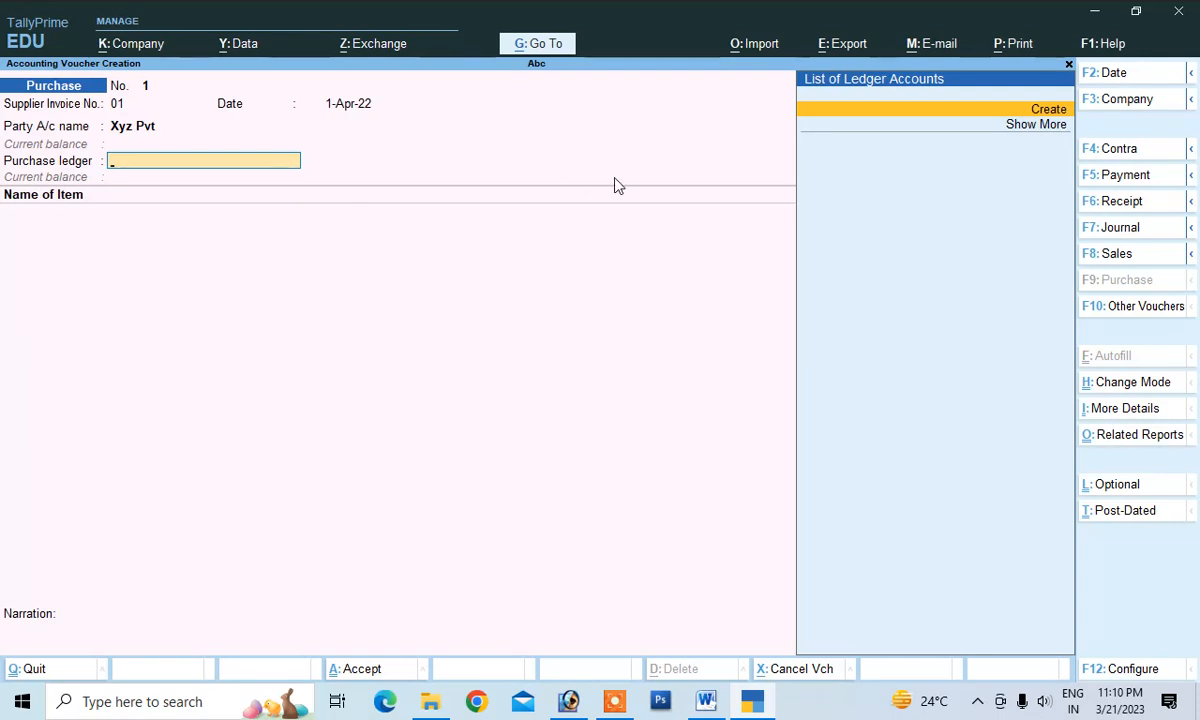
Step: Create a ledger named Purchase from the voucher's purchase ledger field and place it under the Purchase Accounts group
{"action": "left_click", "coordinate": [1046, 108]}
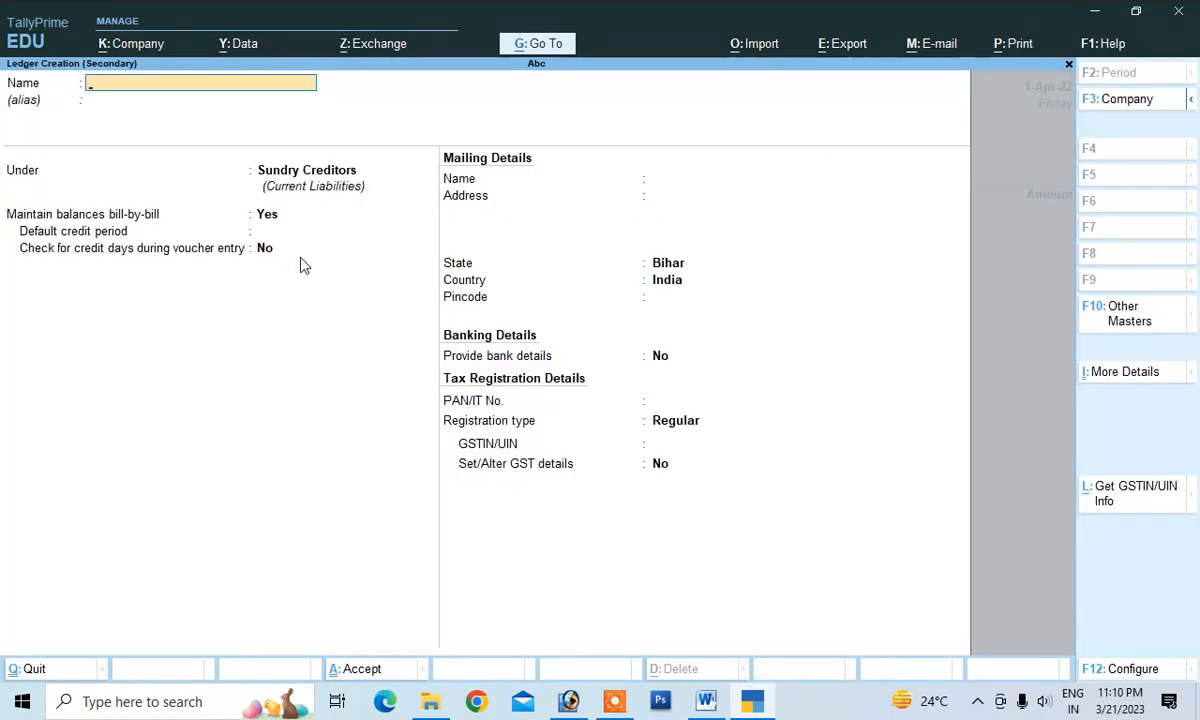
{"action": "type", "text": "Pu"}
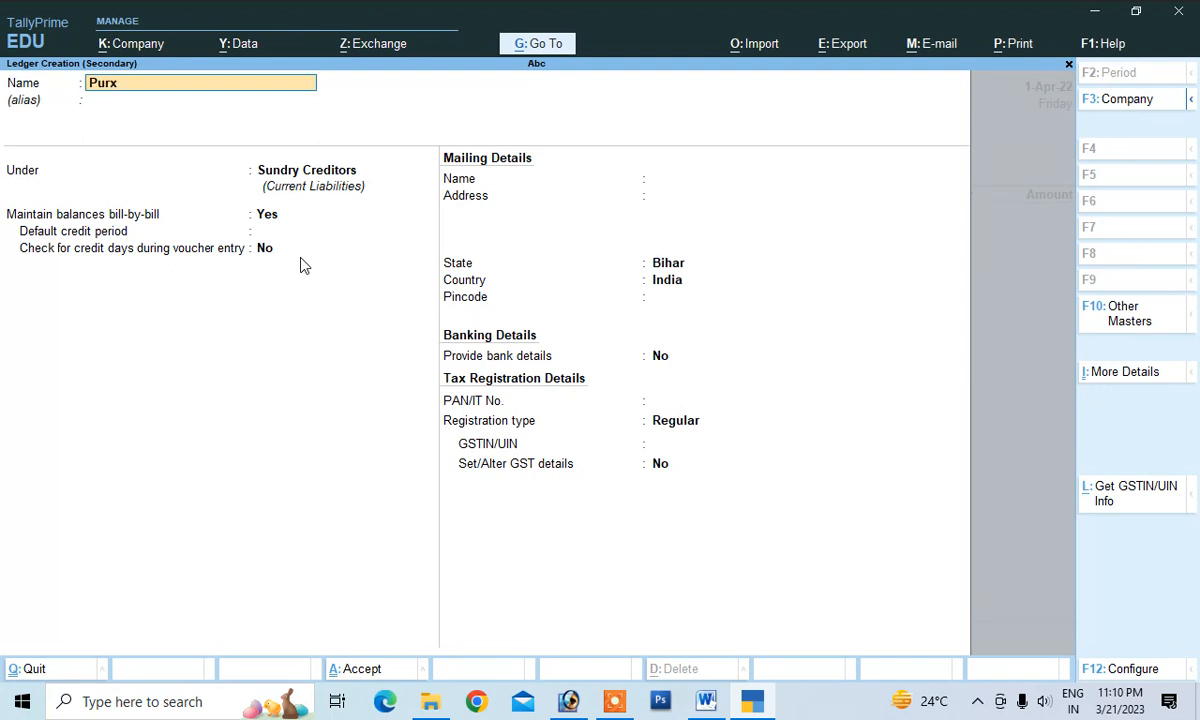
{"action": "type", "text": "rchase"}
{"action": "key", "text": "Return"}
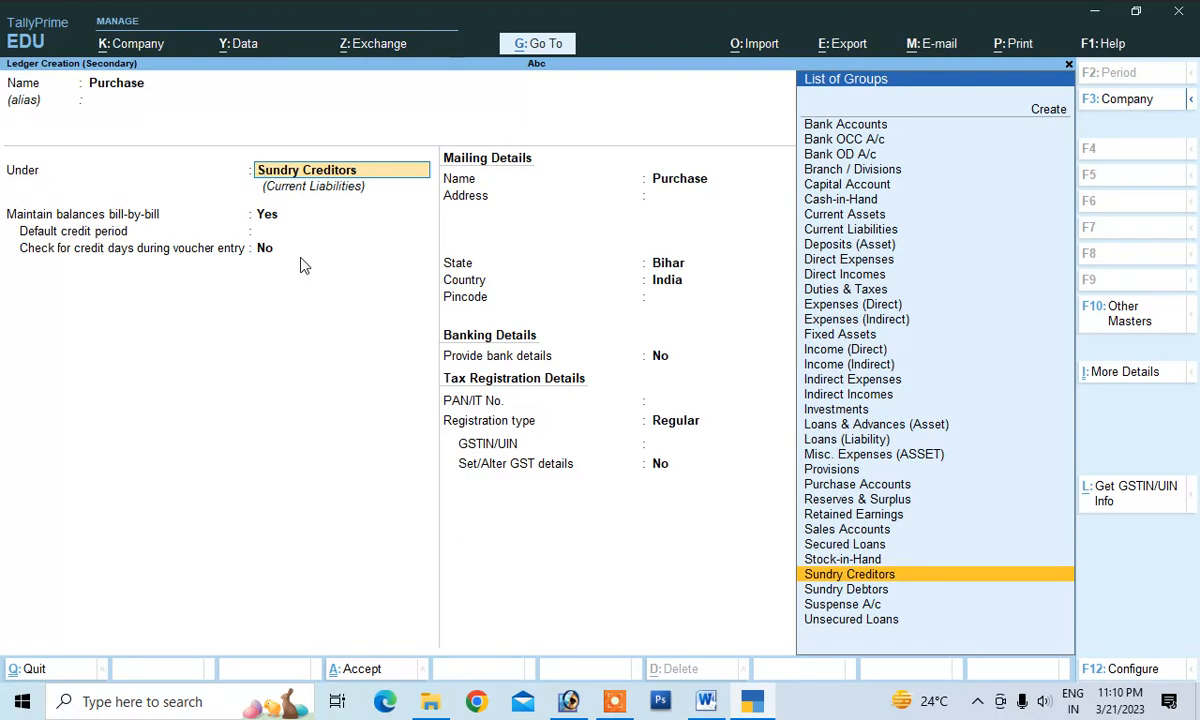
{"action": "type", "text": "P"}
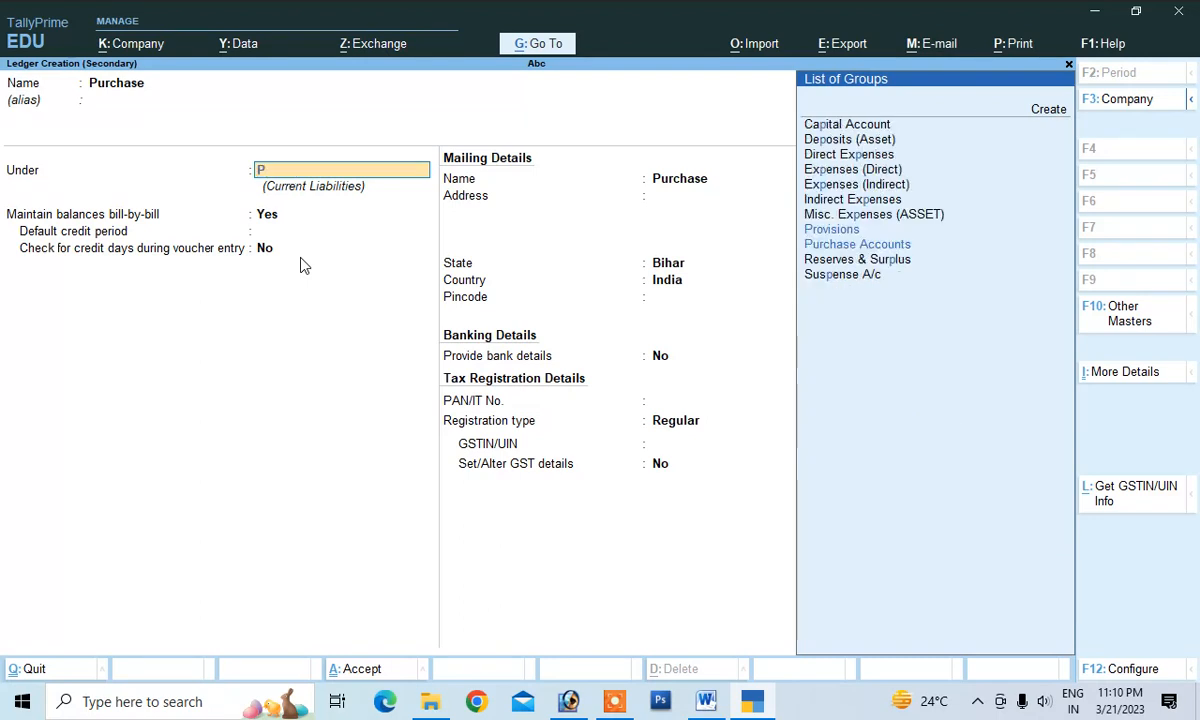
{"action": "key", "text": "Down"}
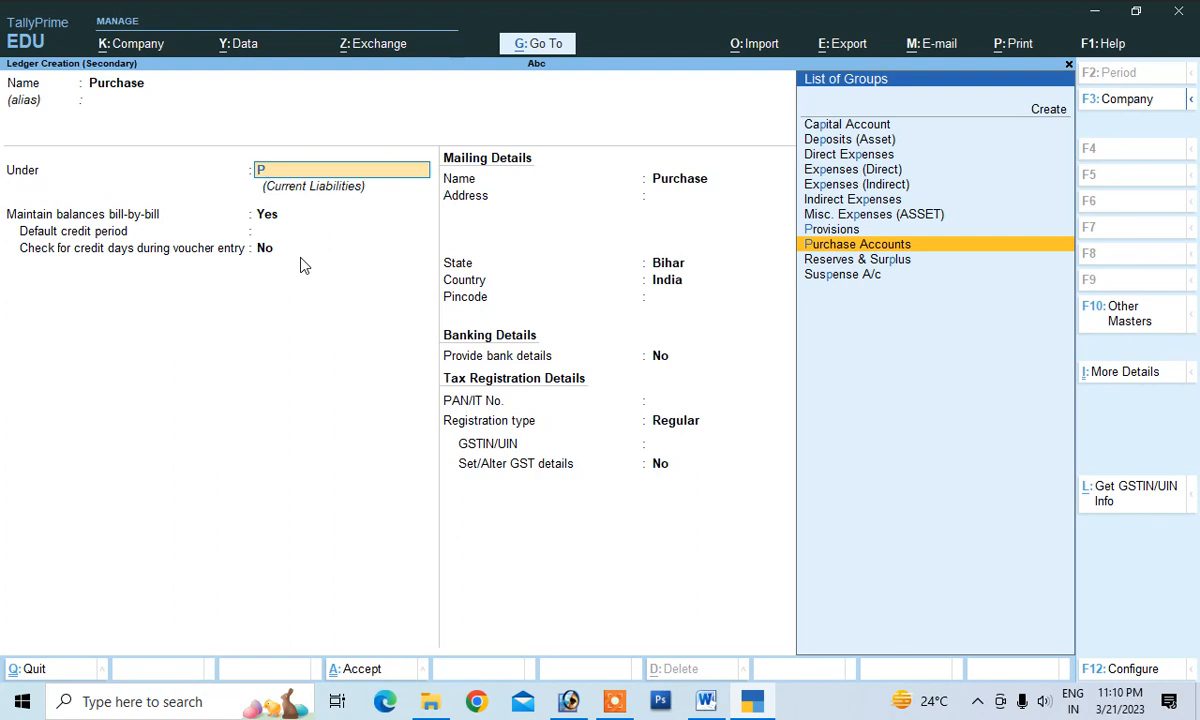
{"action": "key", "text": "Return"}
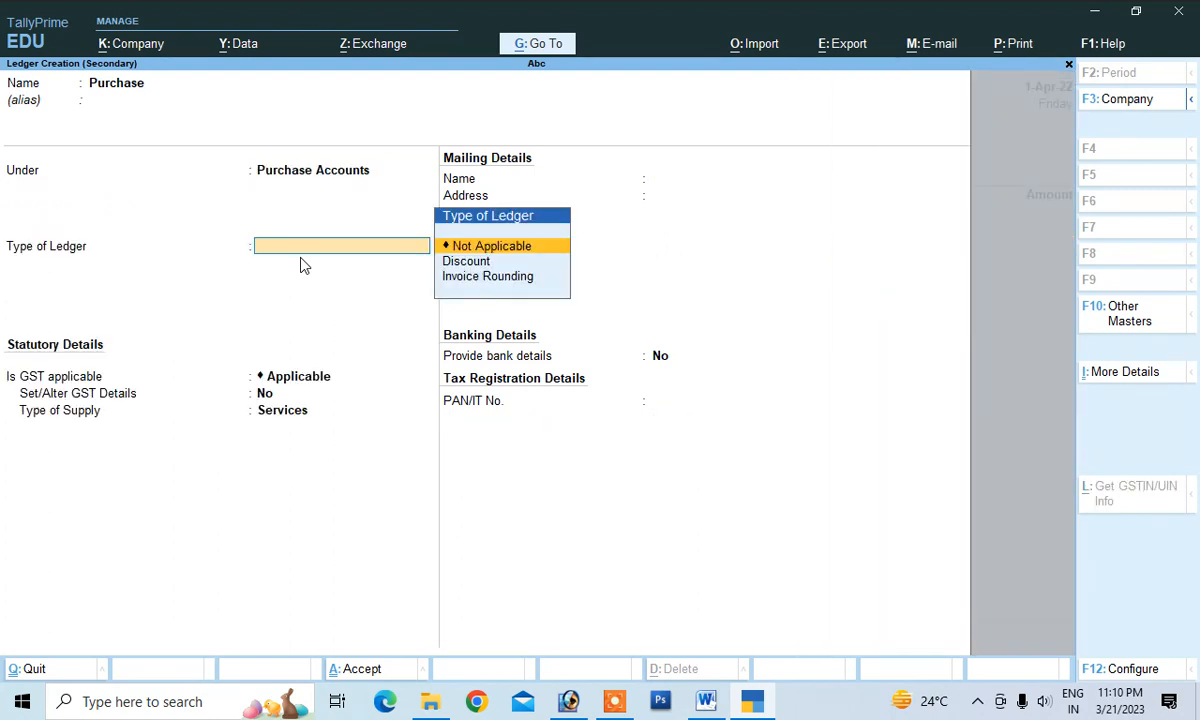
Step: Keep the ledger type Not Applicable and GST Applicable, and set Set/Alter GST Details to Yes for the Purchase ledger
{"action": "key", "text": "Return"}
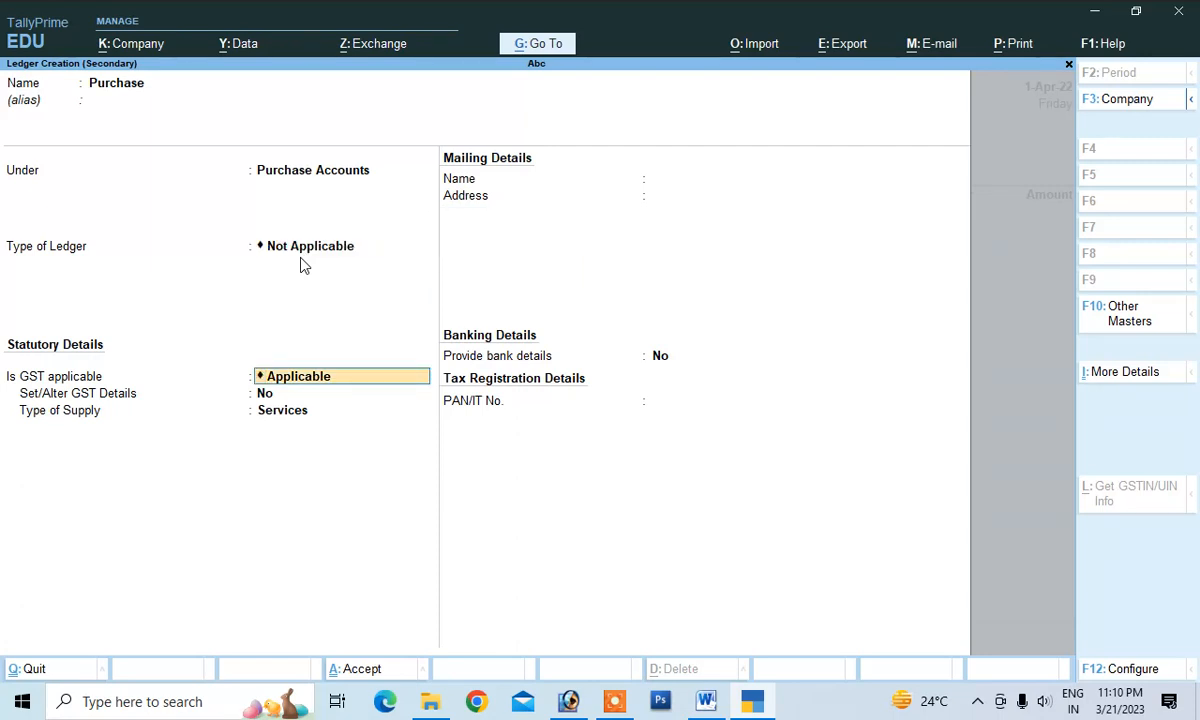
{"action": "key", "text": "Return"}
{"action": "type", "text": "y"}
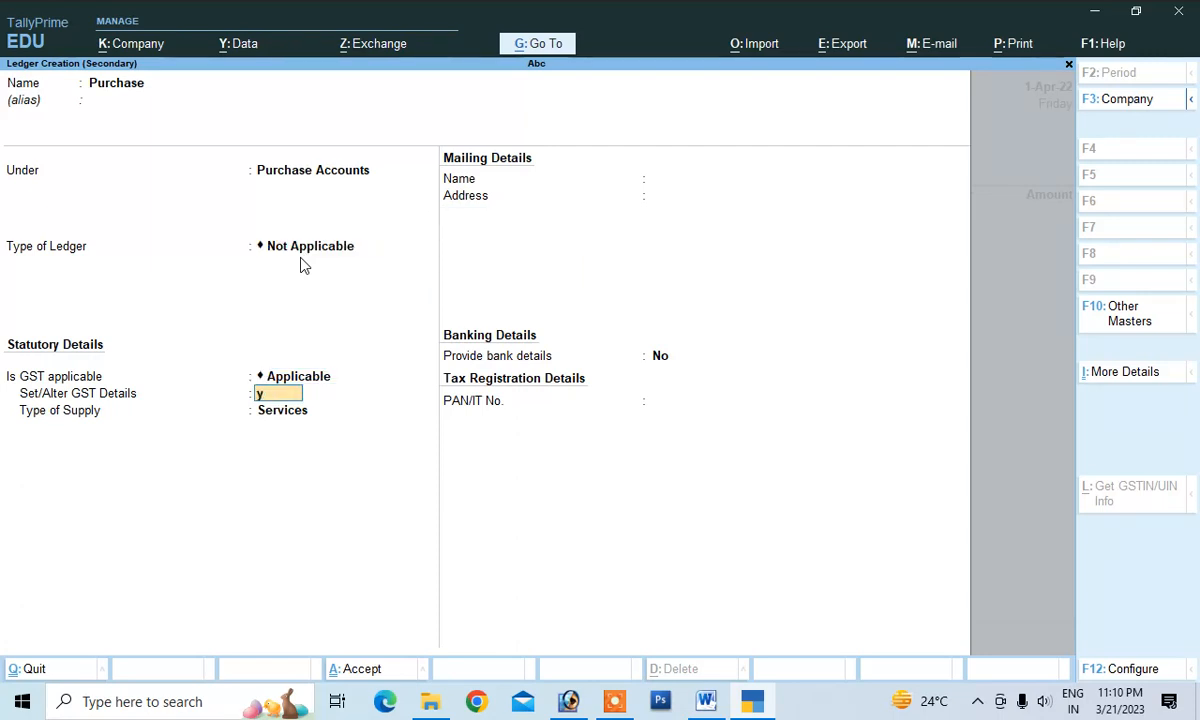
{"action": "type", "text": "es"}
{"action": "key", "text": "Return"}
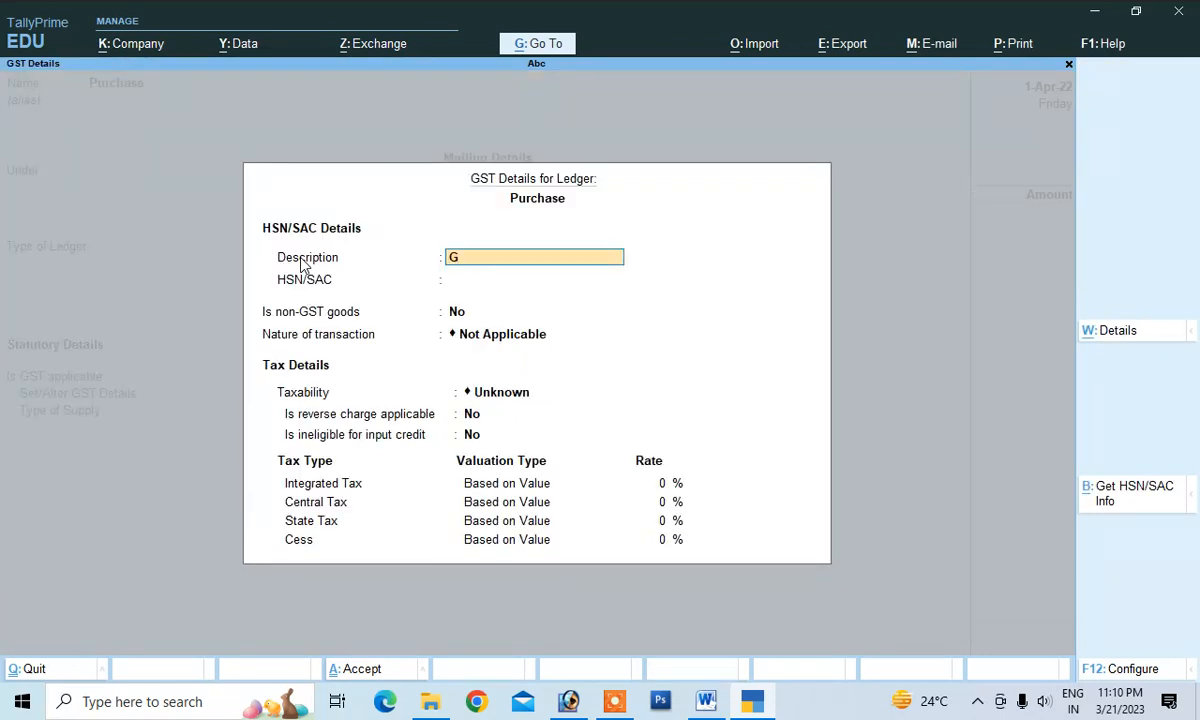
Step: In the Purchase ledger's GST details, enter the description Goods, leave HSN/SAC blank and choose Purchase Taxable as the nature of transaction
{"action": "key", "text": "Return"}
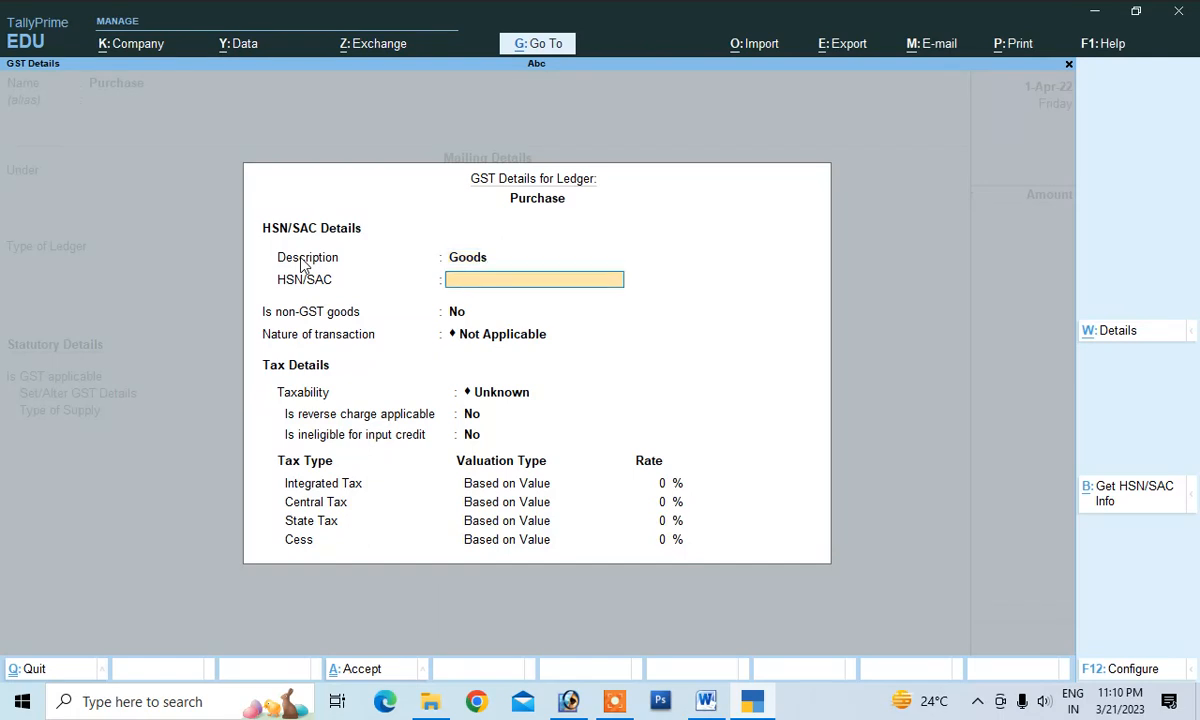
{"action": "key", "text": "Return"}
{"action": "key", "text": "Return"}
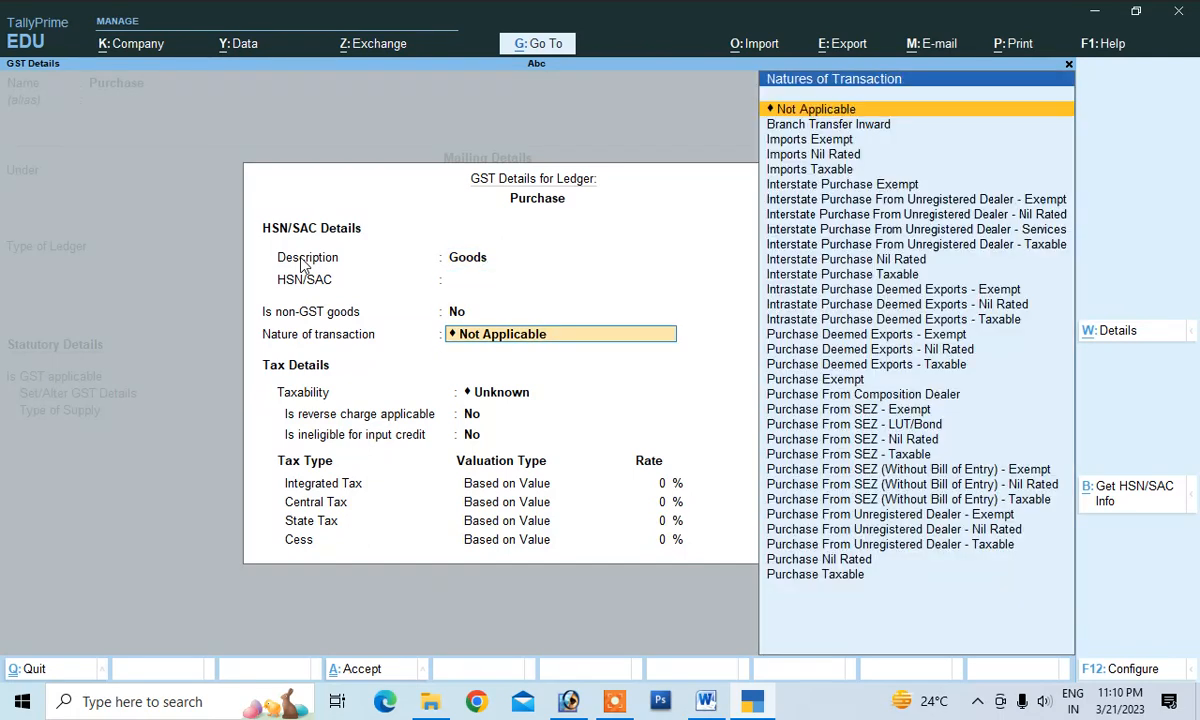
{"action": "key", "text": "Down"}
{"action": "key", "text": "Down"}
{"action": "key", "text": "Down"}
{"action": "key", "text": "Down"}
{"action": "key", "text": "Down"}
{"action": "key", "text": "Down"}
{"action": "key", "text": "Down"}
{"action": "key", "text": "Down"}
{"action": "key", "text": "Down"}
{"action": "key", "text": "Down"}
{"action": "key", "text": "Down"}
{"action": "key", "text": "Down"}
{"action": "key", "text": "Down"}
{"action": "key", "text": "Down"}
{"action": "key", "text": "Down"}
{"action": "key", "text": "Down"}
{"action": "key", "text": "Down"}
{"action": "key", "text": "Down"}
{"action": "key", "text": "Down"}
{"action": "key", "text": "Down"}
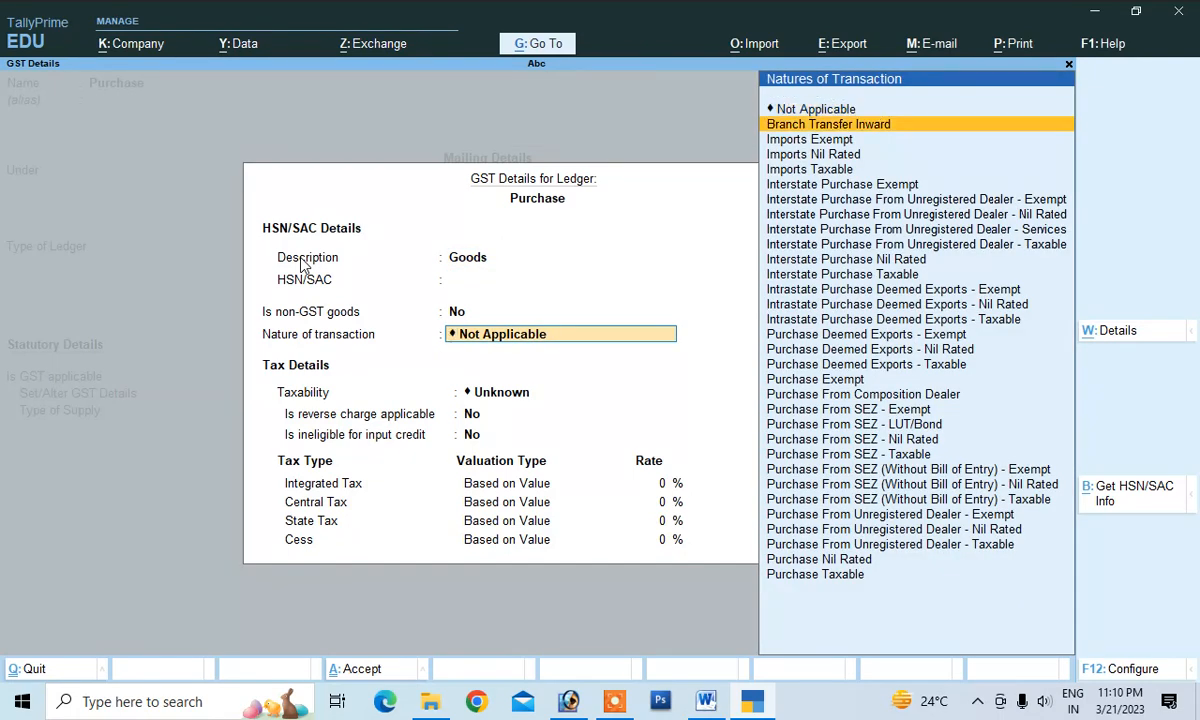
{"action": "key", "text": "Down"}
{"action": "key", "text": "Down"}
{"action": "key", "text": "Down"}
{"action": "key", "text": "Down"}
{"action": "key", "text": "Down"}
{"action": "key", "text": "Down"}
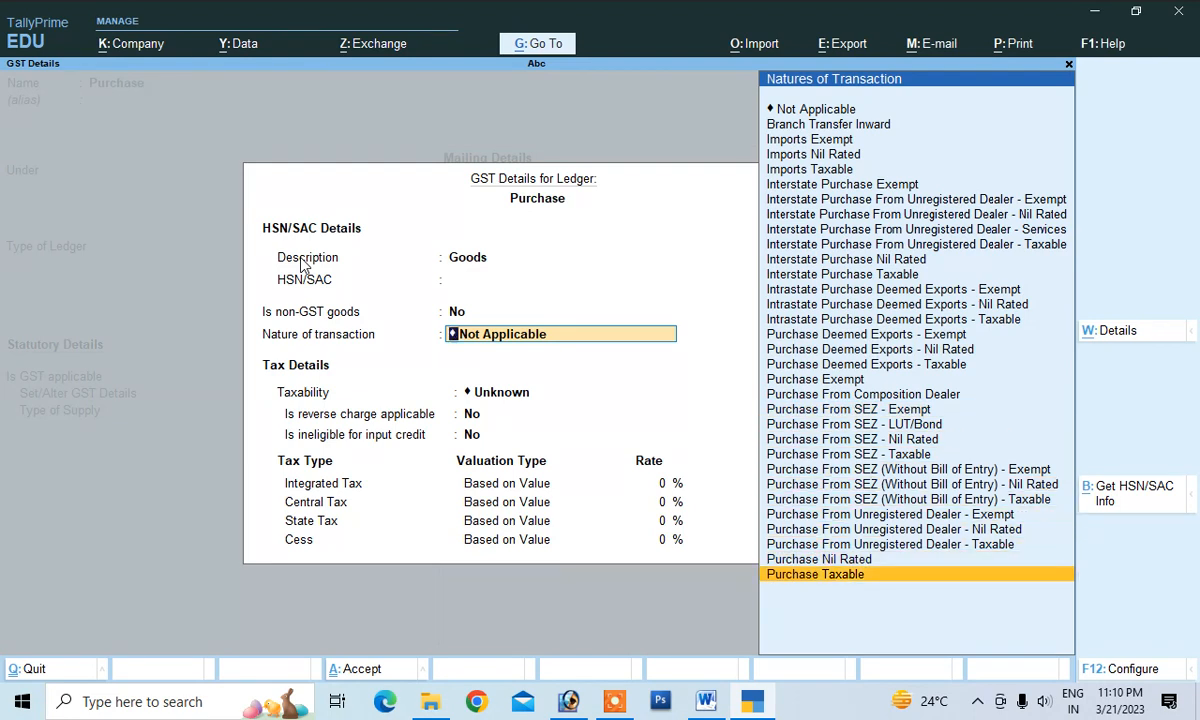
{"action": "key", "text": "Return"}
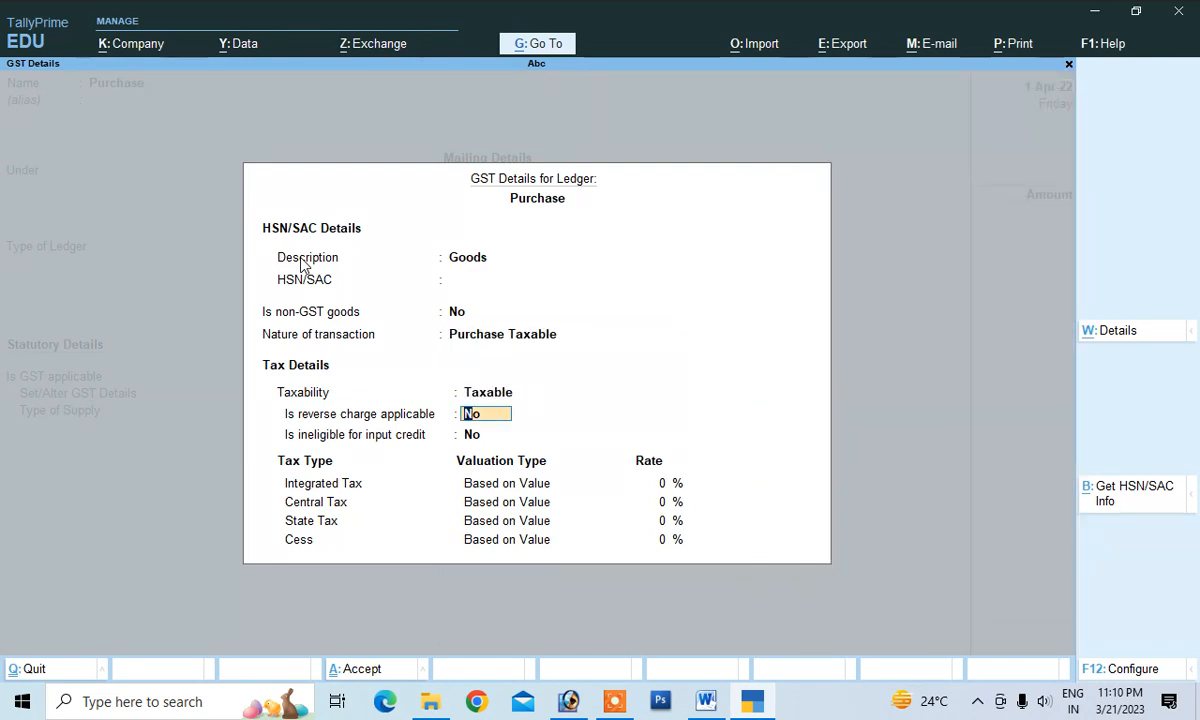
Step: Keep reverse charge and input credit ineligibility at No, set integrated tax to 12 %, and accept central and state tax at 6 % each with 0 % cess
{"action": "key", "text": "Return"}
{"action": "key", "text": "Return"}
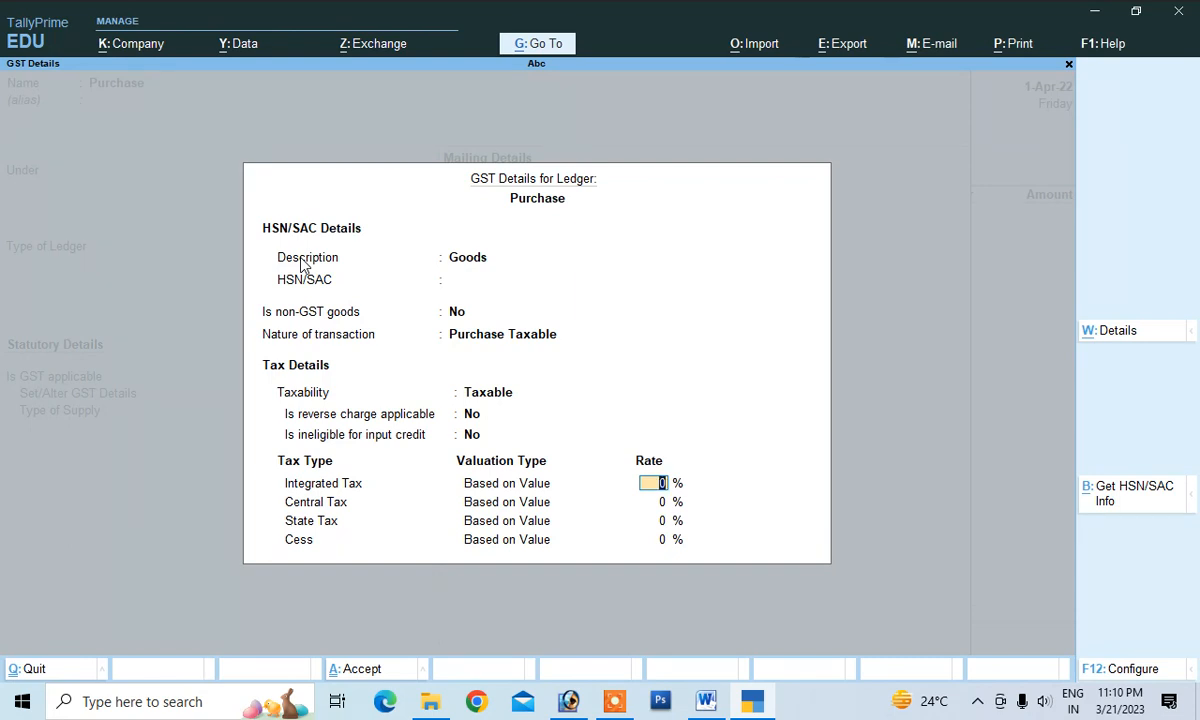
{"action": "type", "text": "12"}
{"action": "key", "text": "Return"}
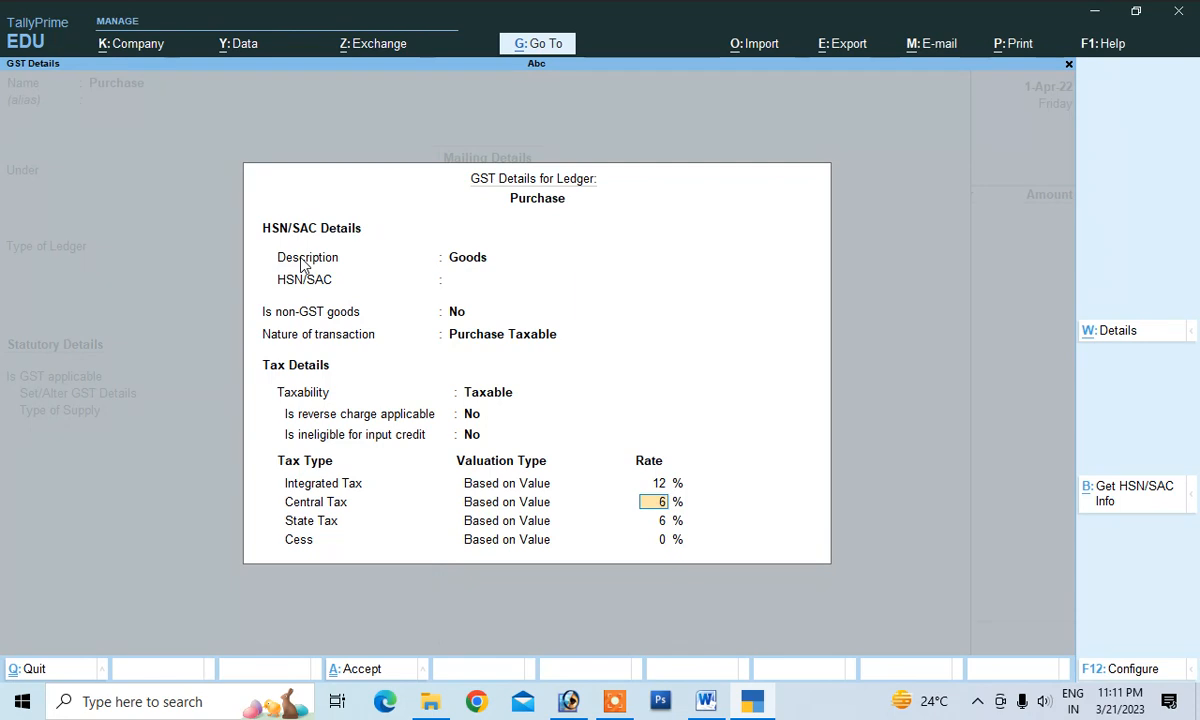
{"action": "key", "text": "Return"}
{"action": "key", "text": "Return"}
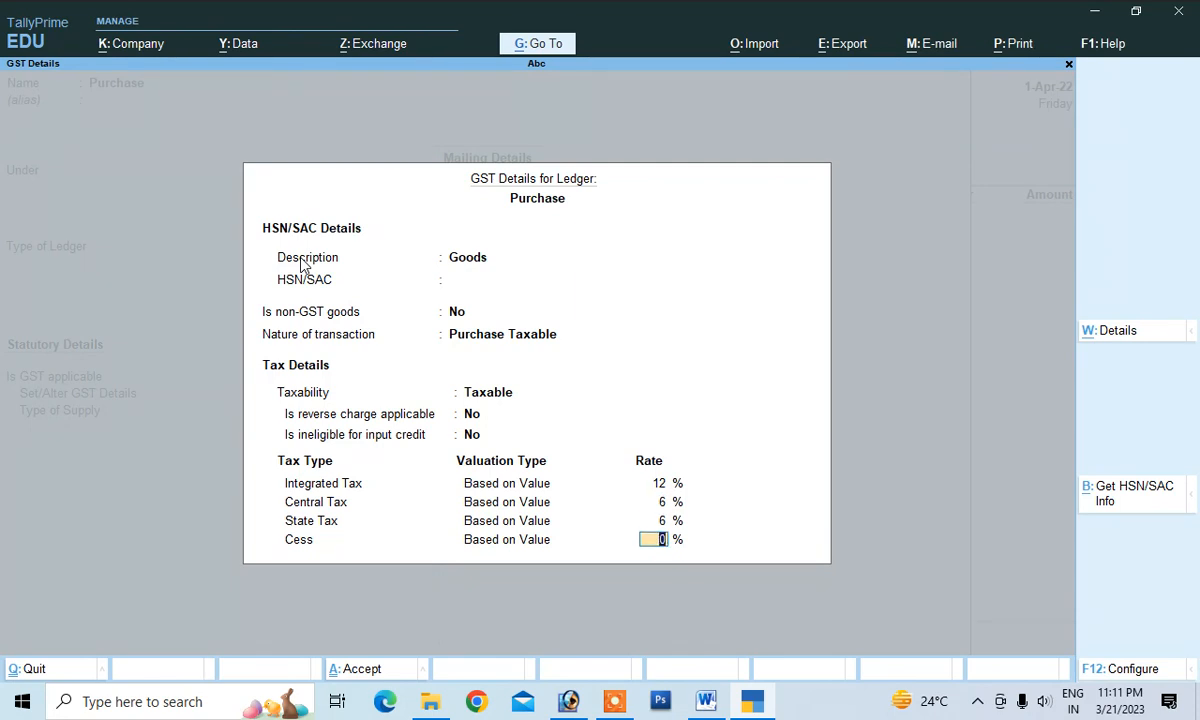
{"action": "key", "text": "Return"}
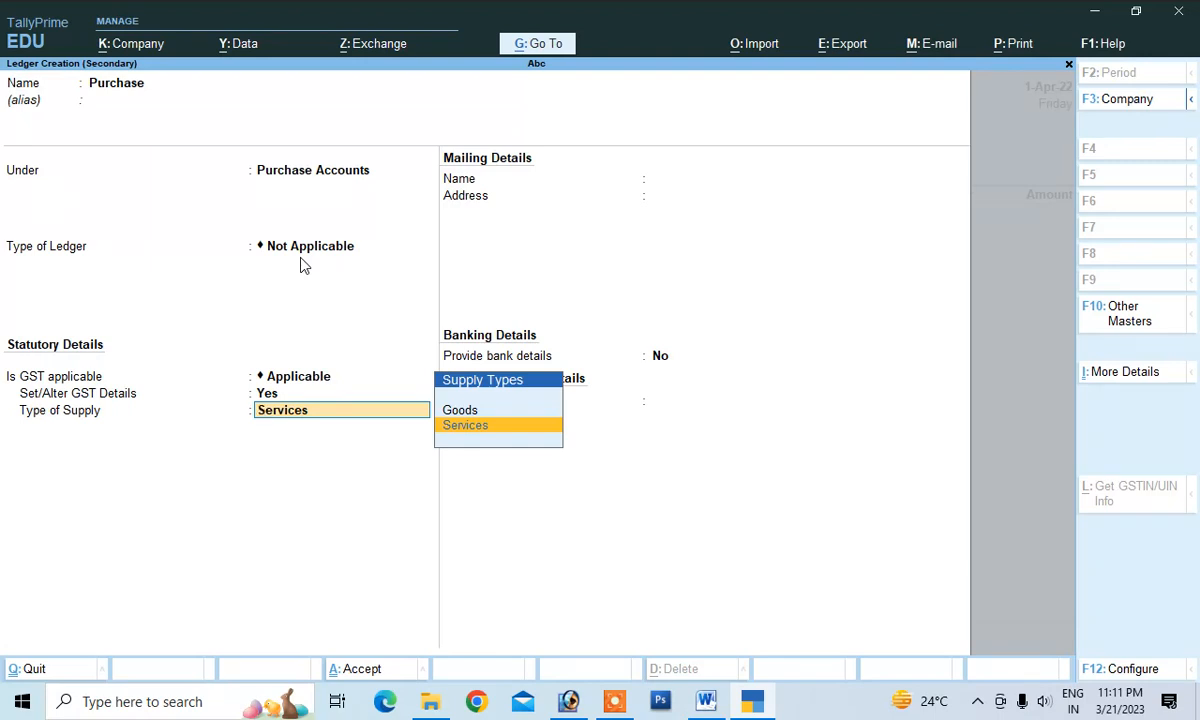
Step: Set the Purchase ledger's type of supply to Goods and save the ledger
{"action": "key", "text": "Up"}
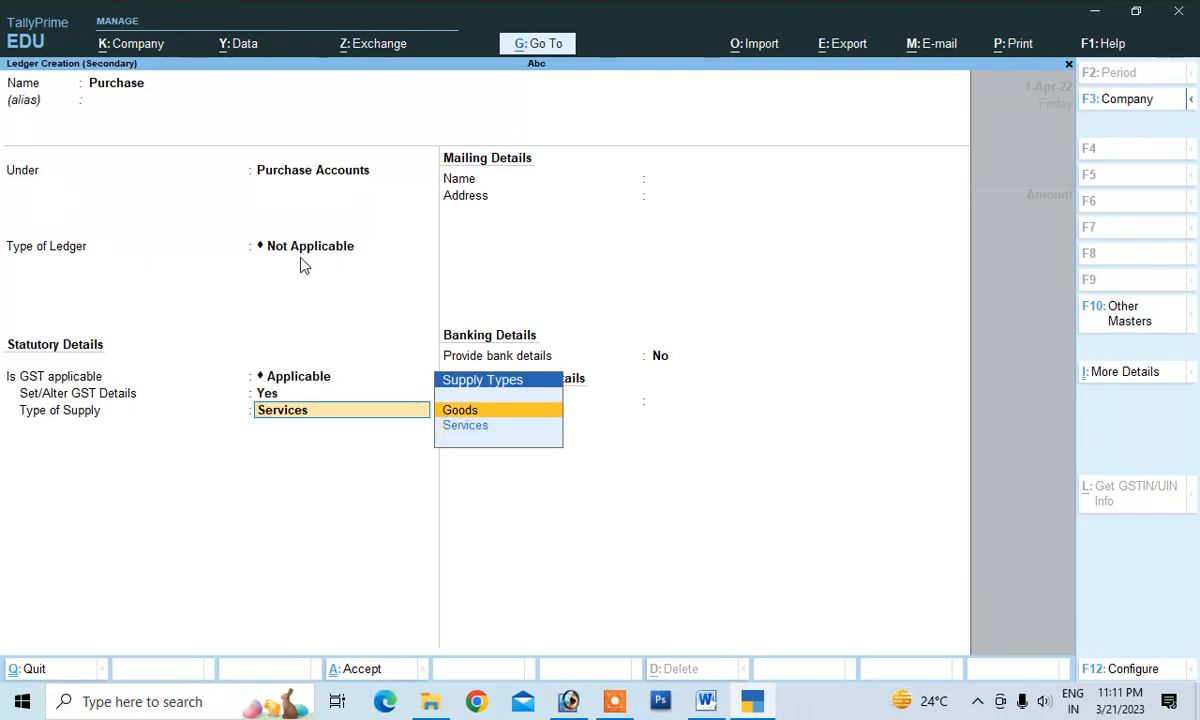
{"action": "key", "text": "Return"}
{"action": "key", "text": "ctrl+a"}
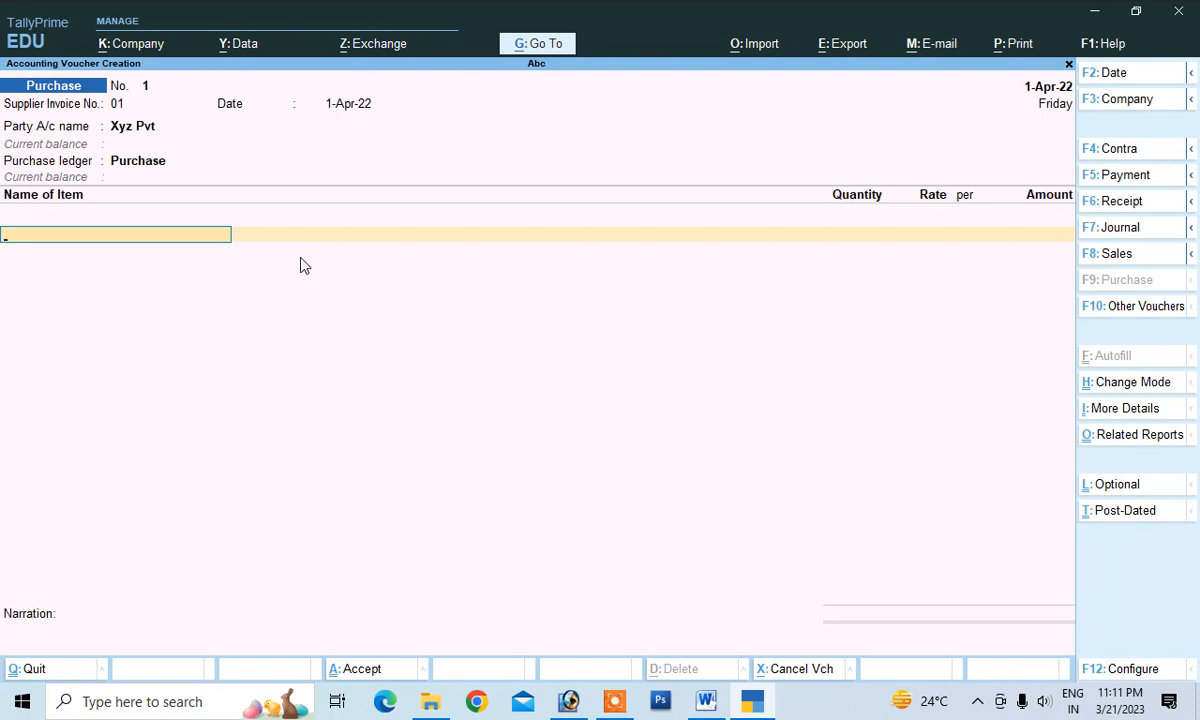
Step: Create a stock item named Mouse from the voucher's item line, without an alias and under Primary
{"action": "key", "text": "space"}
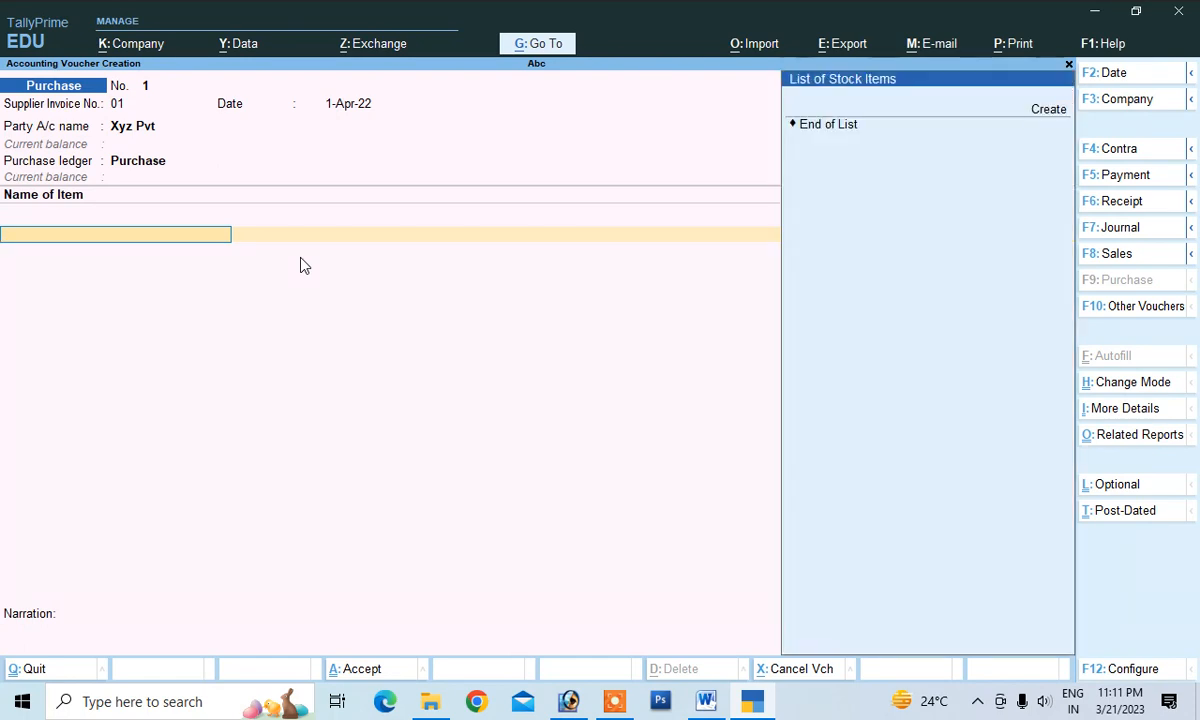
{"action": "left_click", "coordinate": [1046, 112]}
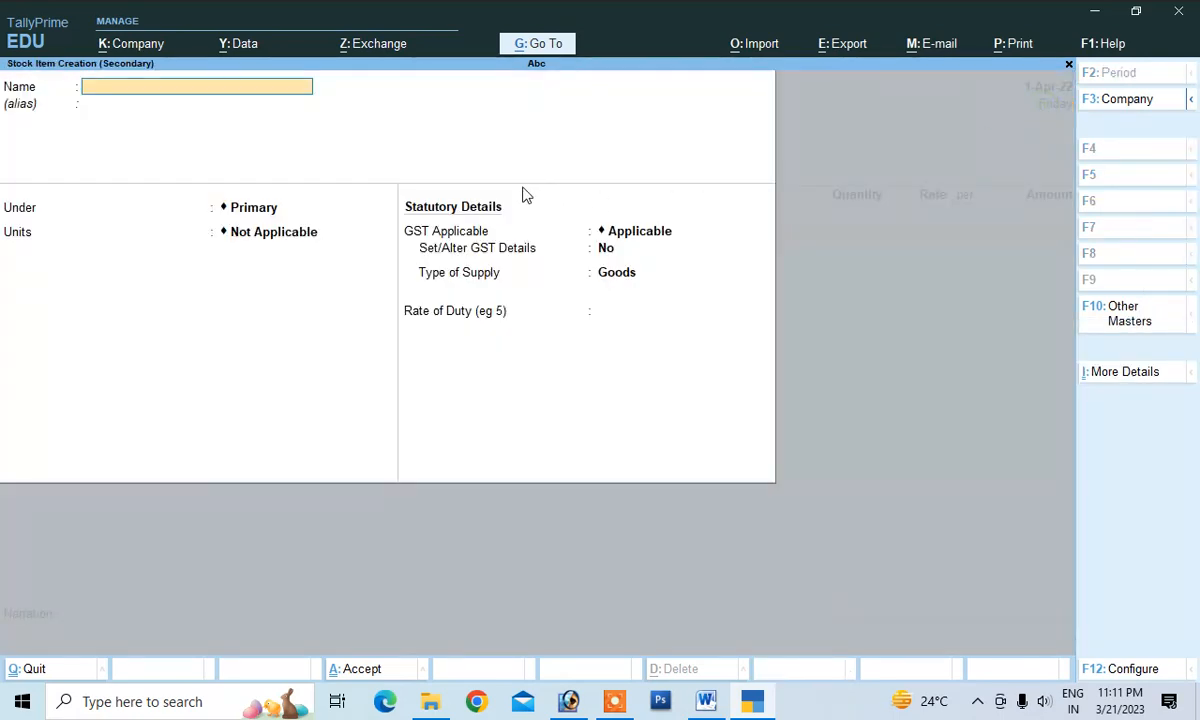
{"action": "type", "text": "Mouse"}
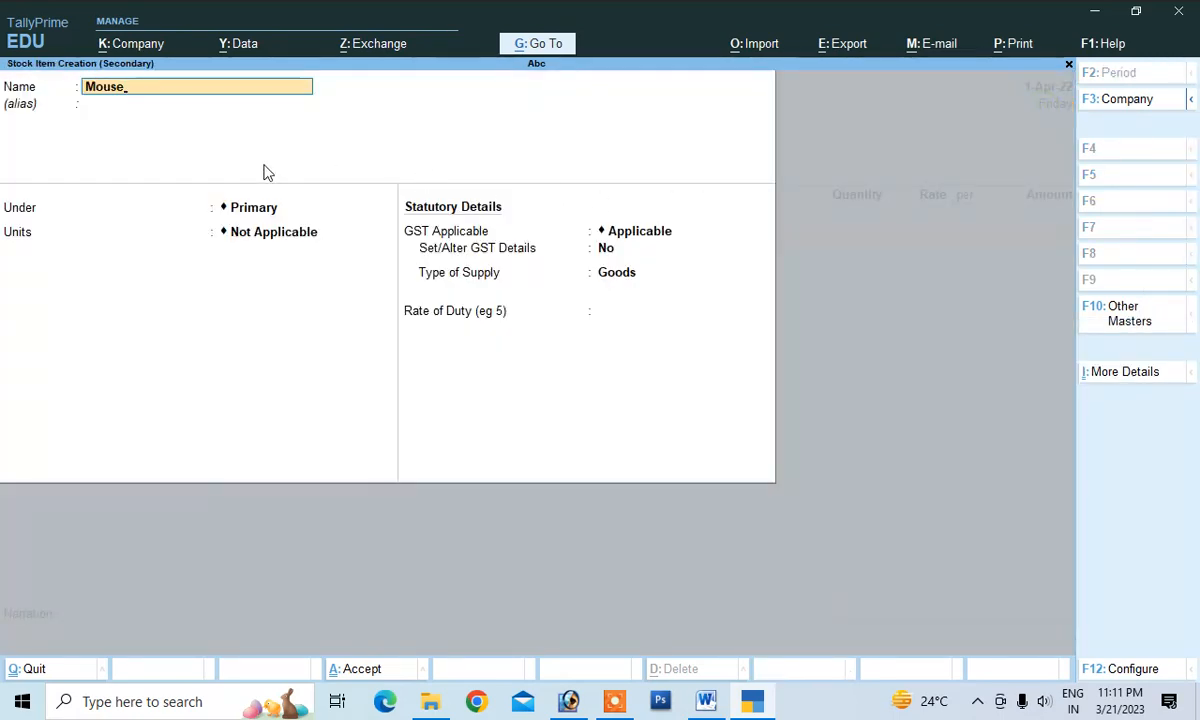
{"action": "key", "text": "Return"}
{"action": "key", "text": "Return"}
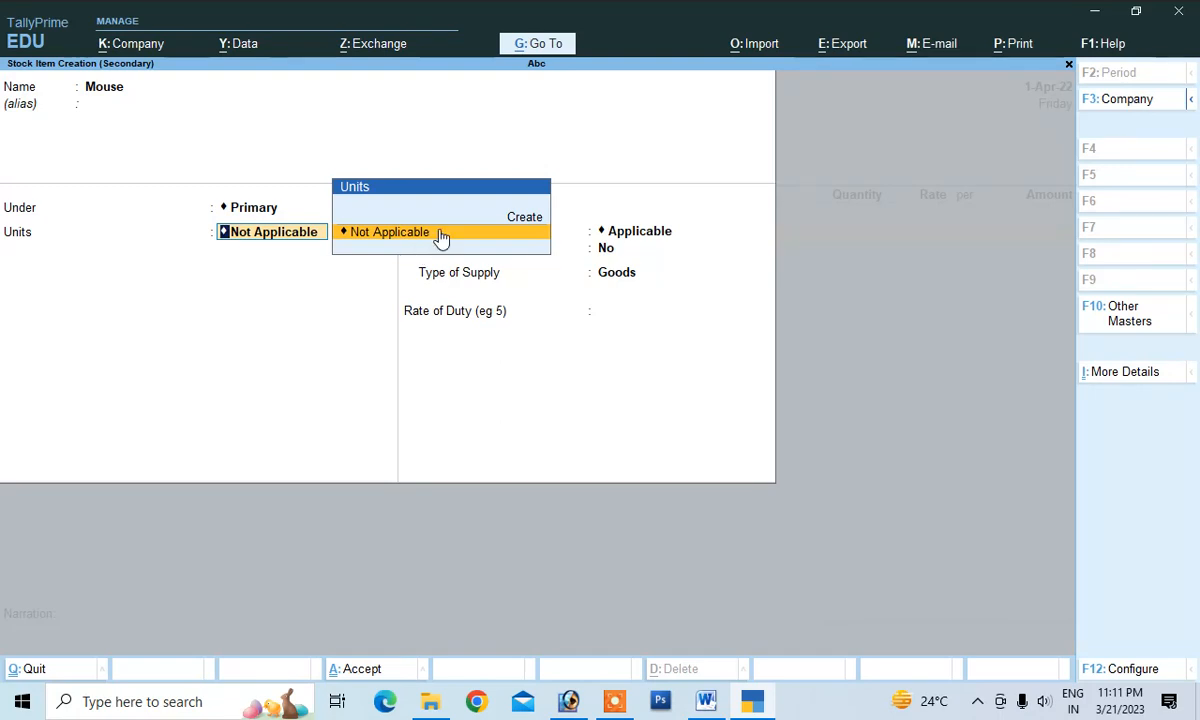
Step: Create a simple unit for Mouse with symbol pc, formal name Piece, UQC Not Applicable and 0 decimal places, and save it
{"action": "left_click", "coordinate": [519, 220]}
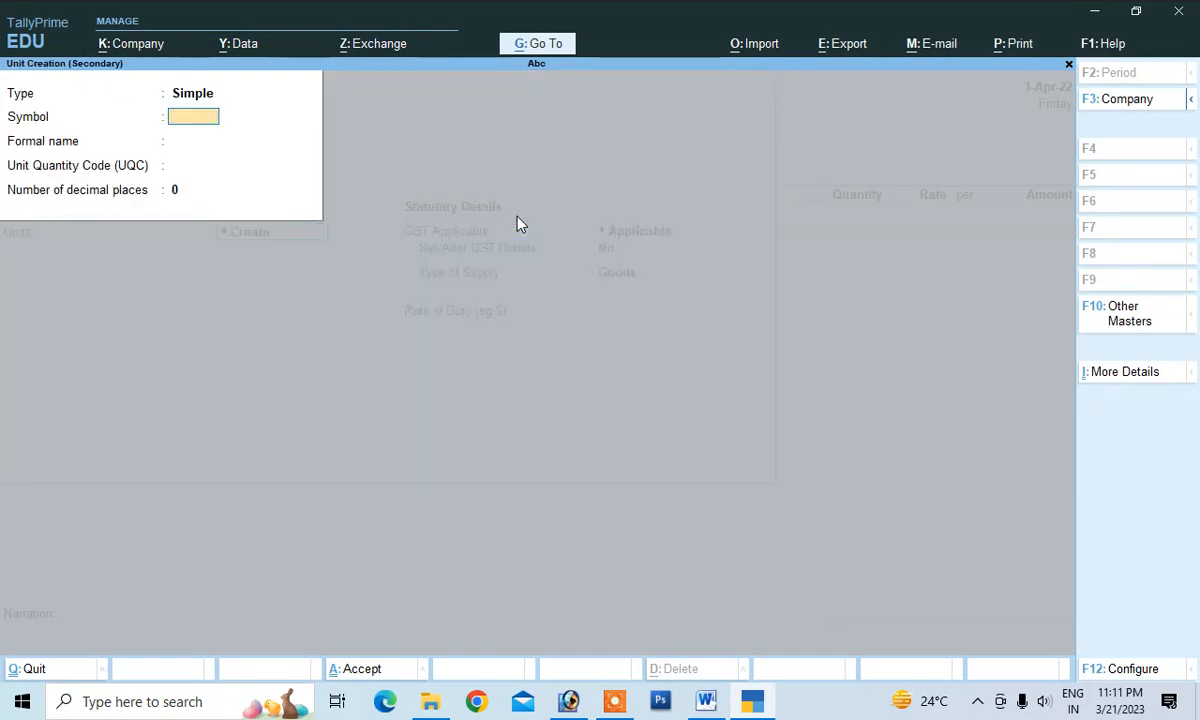
{"action": "type", "text": "pc"}
{"action": "key", "text": "Return"}
{"action": "type", "text": "Pie"}
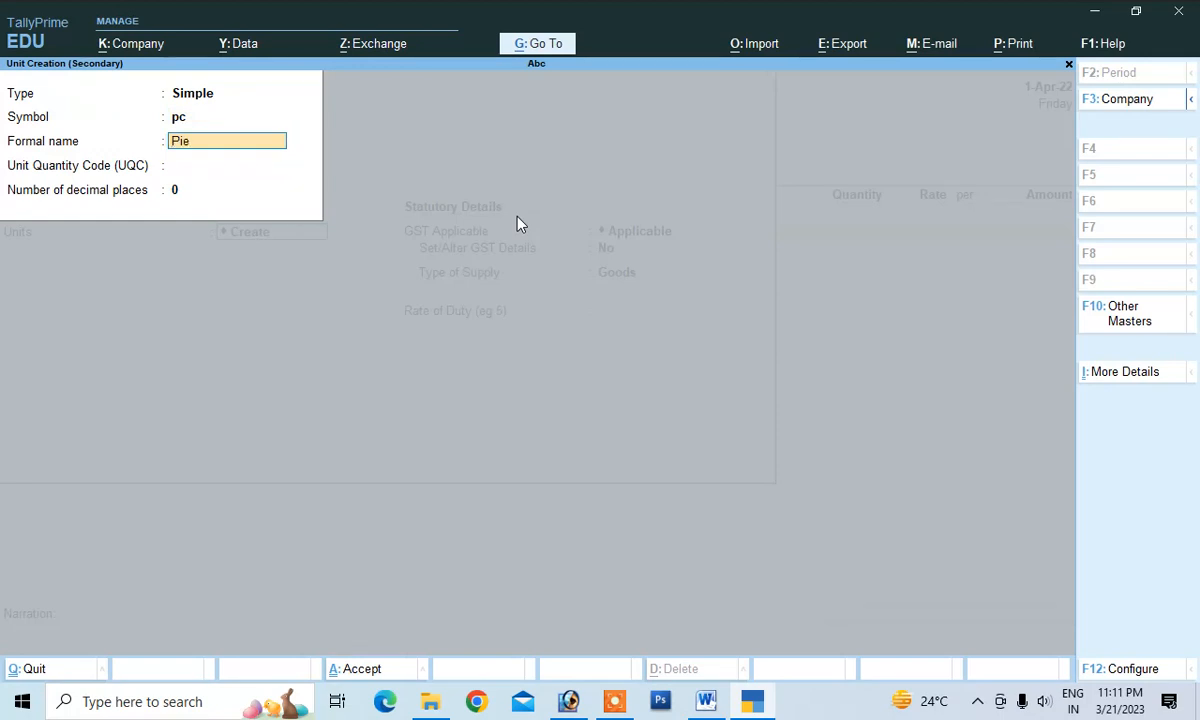
{"action": "type", "text": "ce"}
{"action": "key", "text": "Return"}
{"action": "key", "text": "Return"}
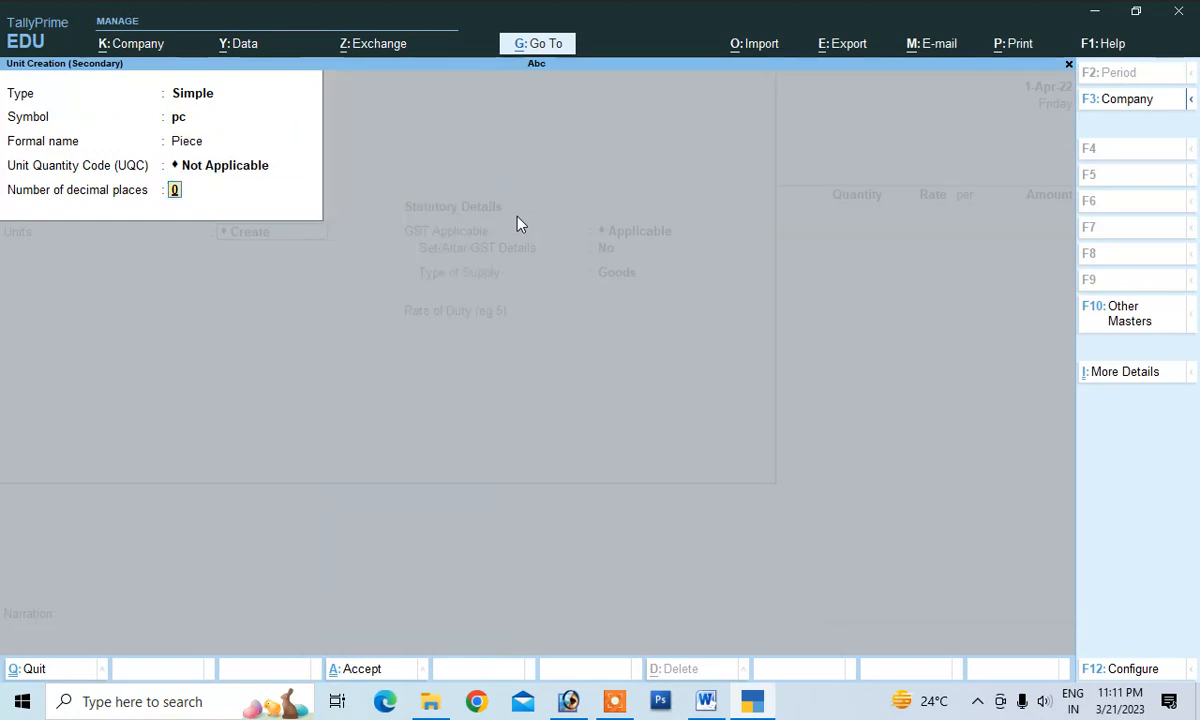
{"action": "key", "text": "Return"}
{"action": "key", "text": "Return"}
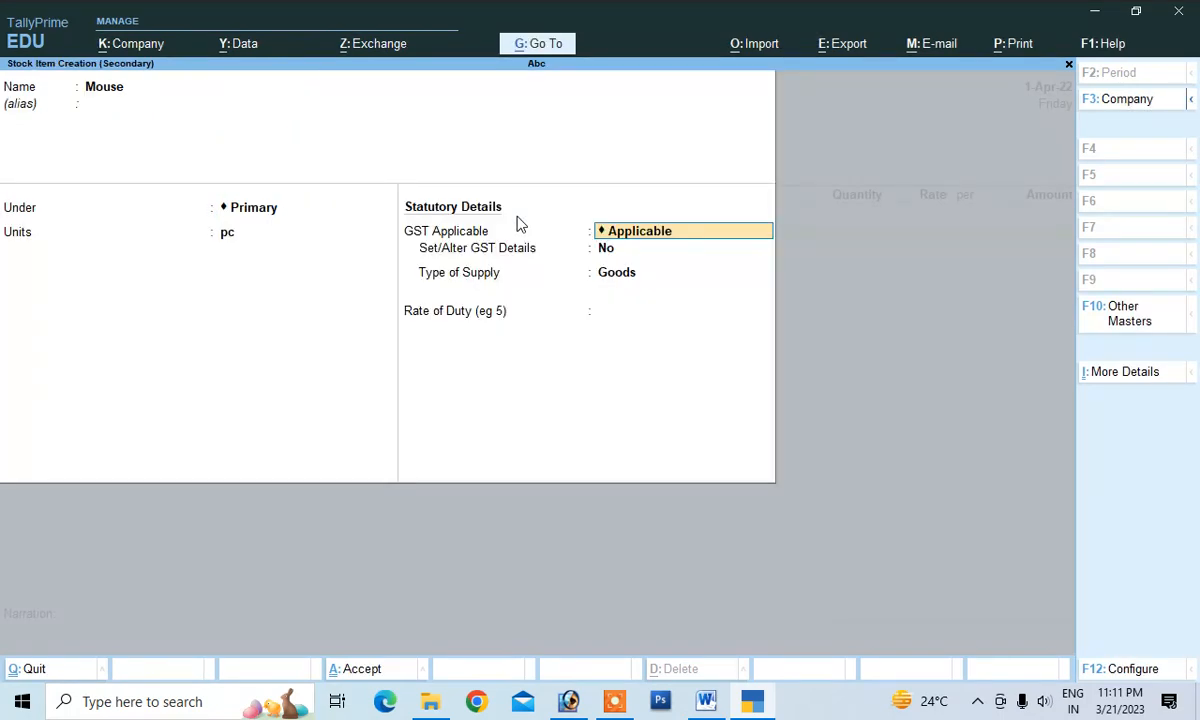
Step: Keep GST Applicable for Mouse, enable its GST details, and enter the description Goods with HSN/SAC 12568
{"action": "key", "text": "Return"}
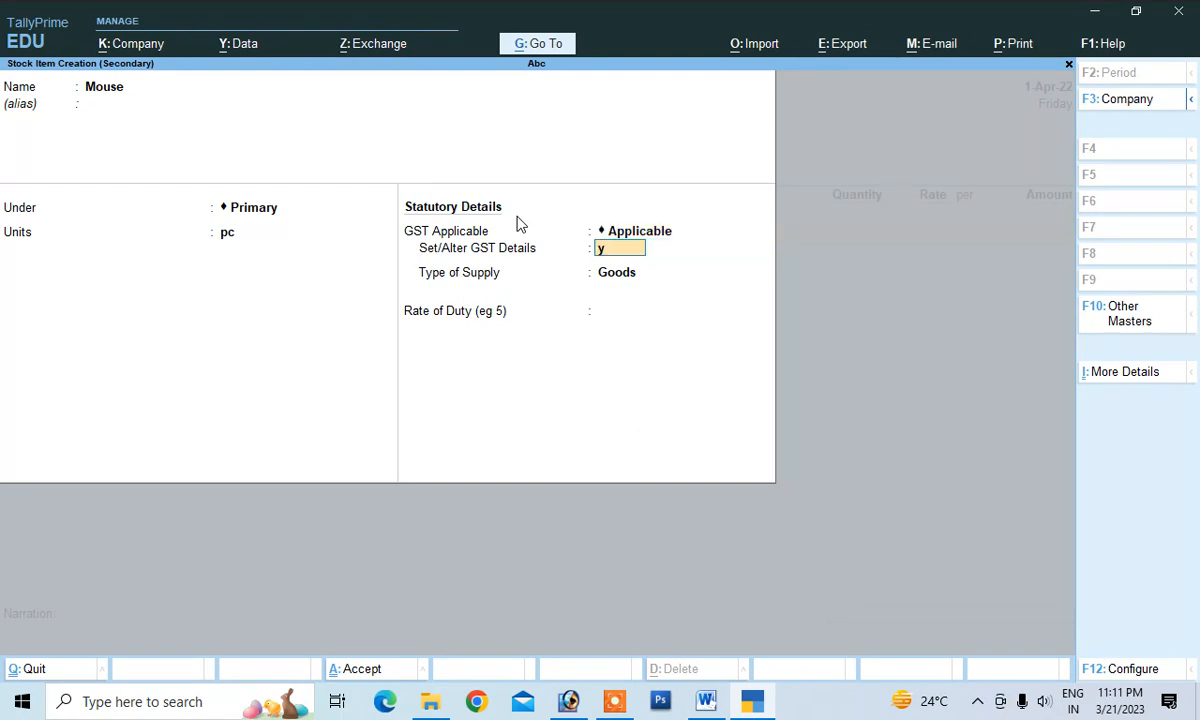
{"action": "type", "text": "yes"}
{"action": "key", "text": "Return"}
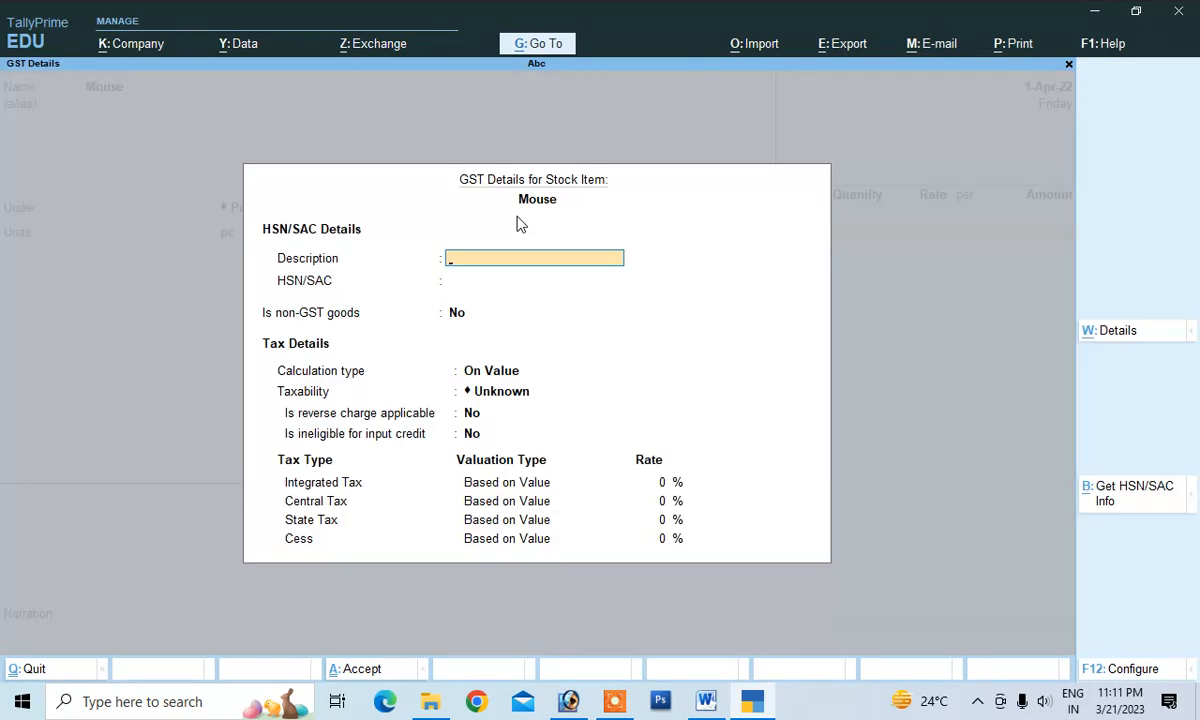
{"action": "type", "text": "Goods"}
{"action": "key", "text": "Return"}
{"action": "type", "text": "12"}
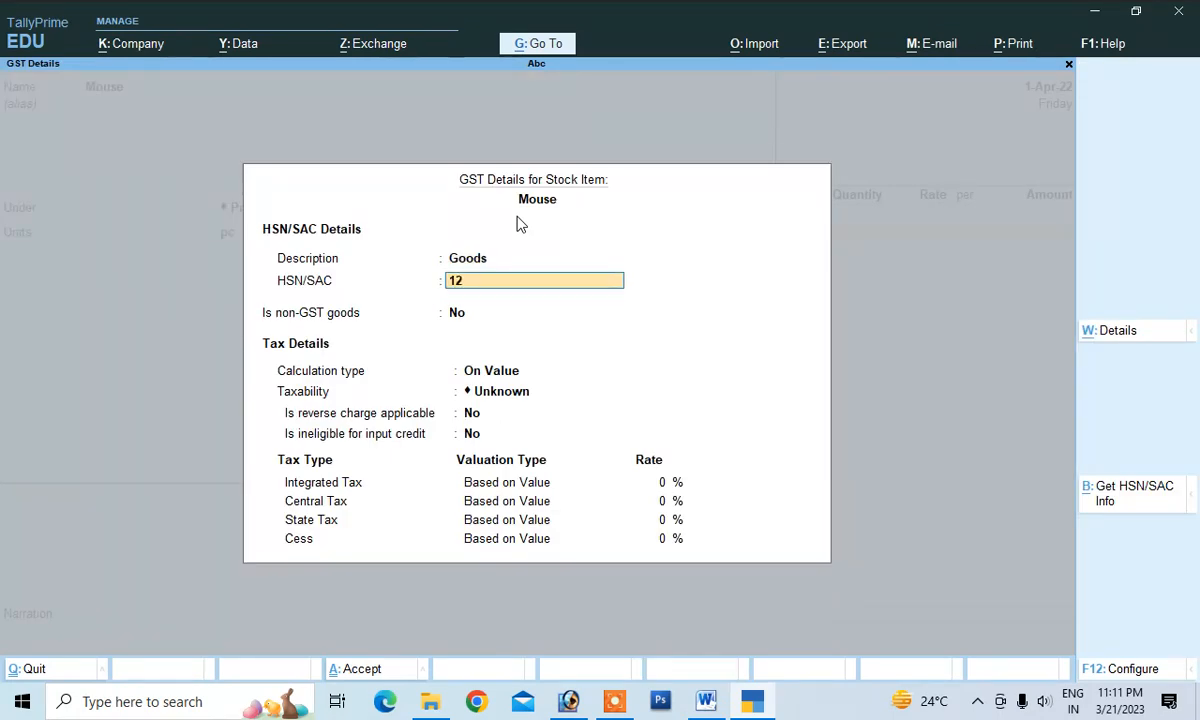
{"action": "type", "text": "568"}
{"action": "key", "text": "Return"}
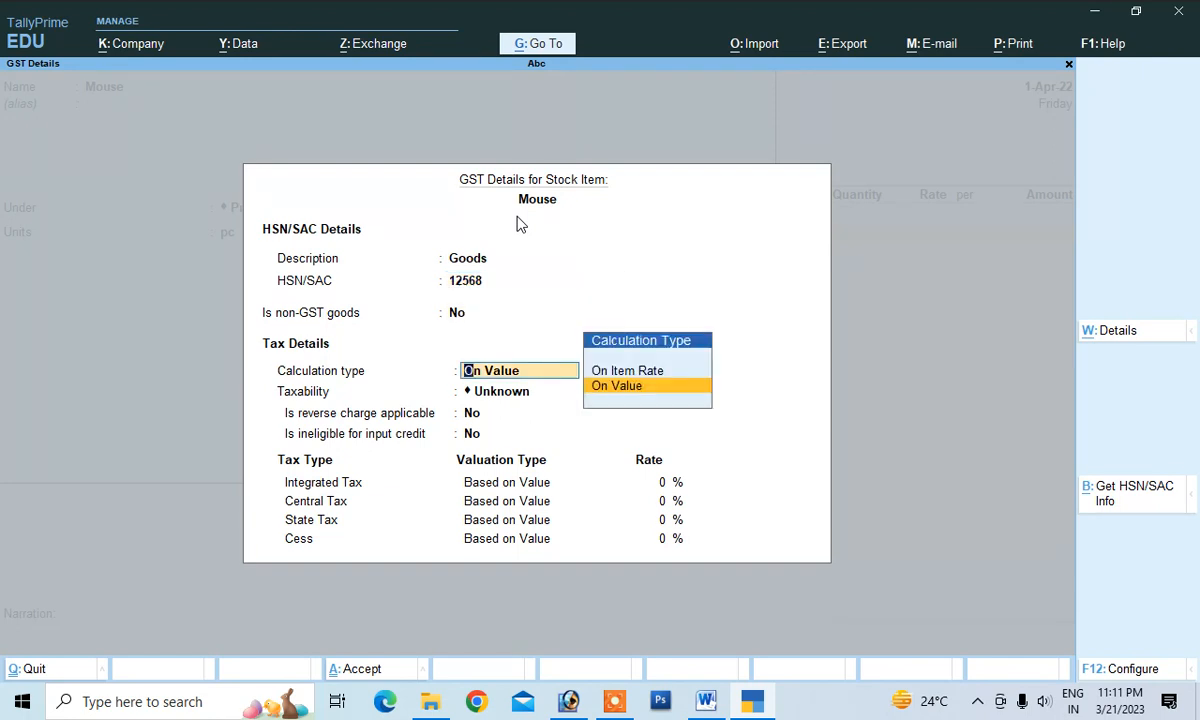
Step: Keep Mouse's GST calculation type On Value and set its taxability to Taxable, with reverse charge and input-credit ineligibility left at No
{"action": "key", "text": "Return"}
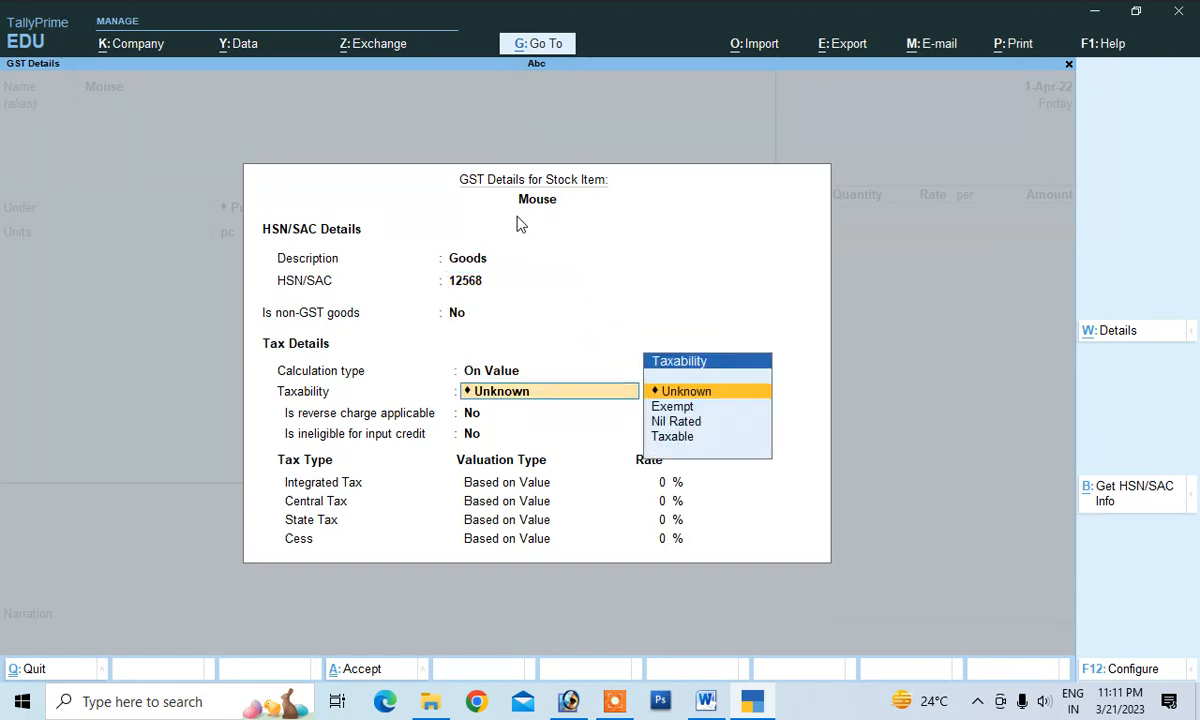
{"action": "key", "text": "Down"}
{"action": "key", "text": "Down"}
{"action": "key", "text": "Down"}
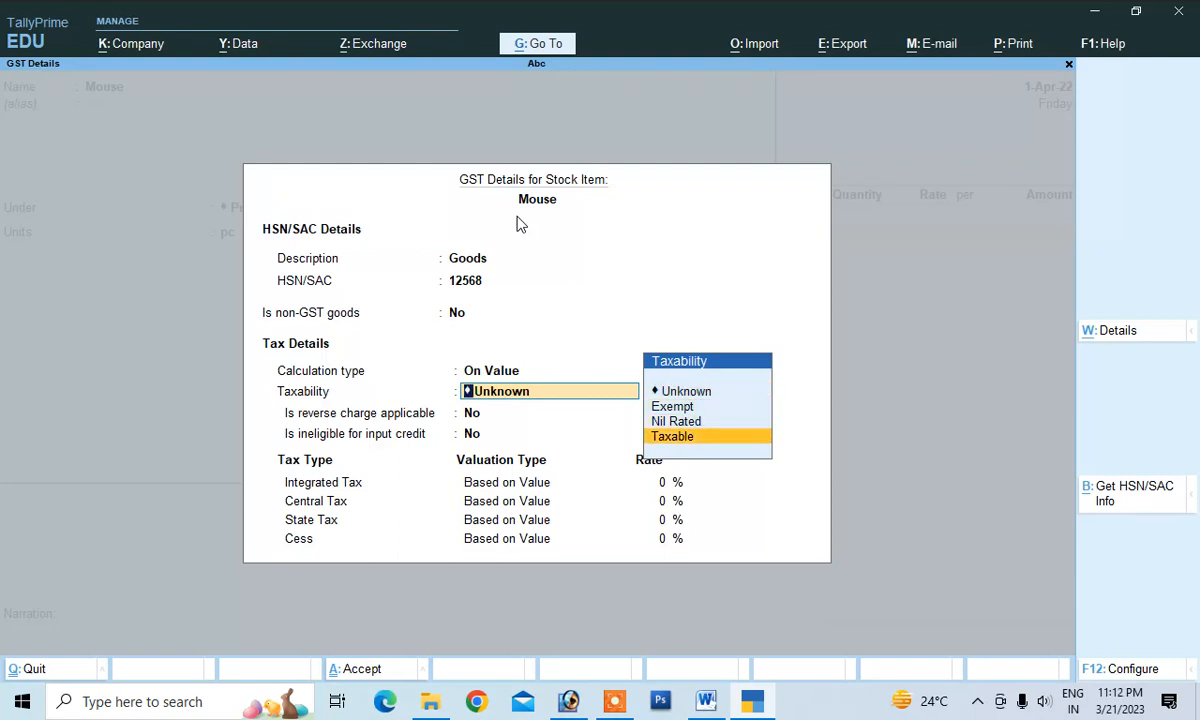
{"action": "key", "text": "Return"}
{"action": "key", "text": "Return"}
{"action": "key", "text": "Return"}
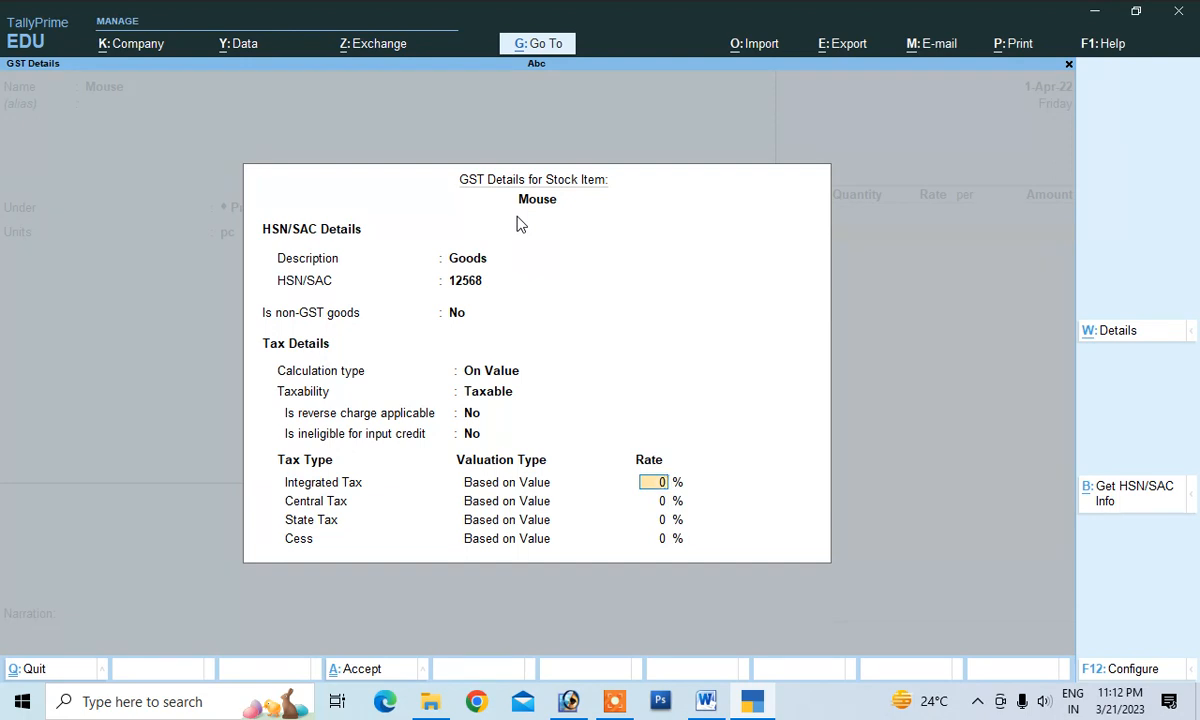
Step: Set Mouse's Integrated Tax rate to 12 %, keep Central and State Tax at 6 % and Cess at 0 %, and accept the GST details
{"action": "type", "text": "12"}
{"action": "key", "text": "Return"}
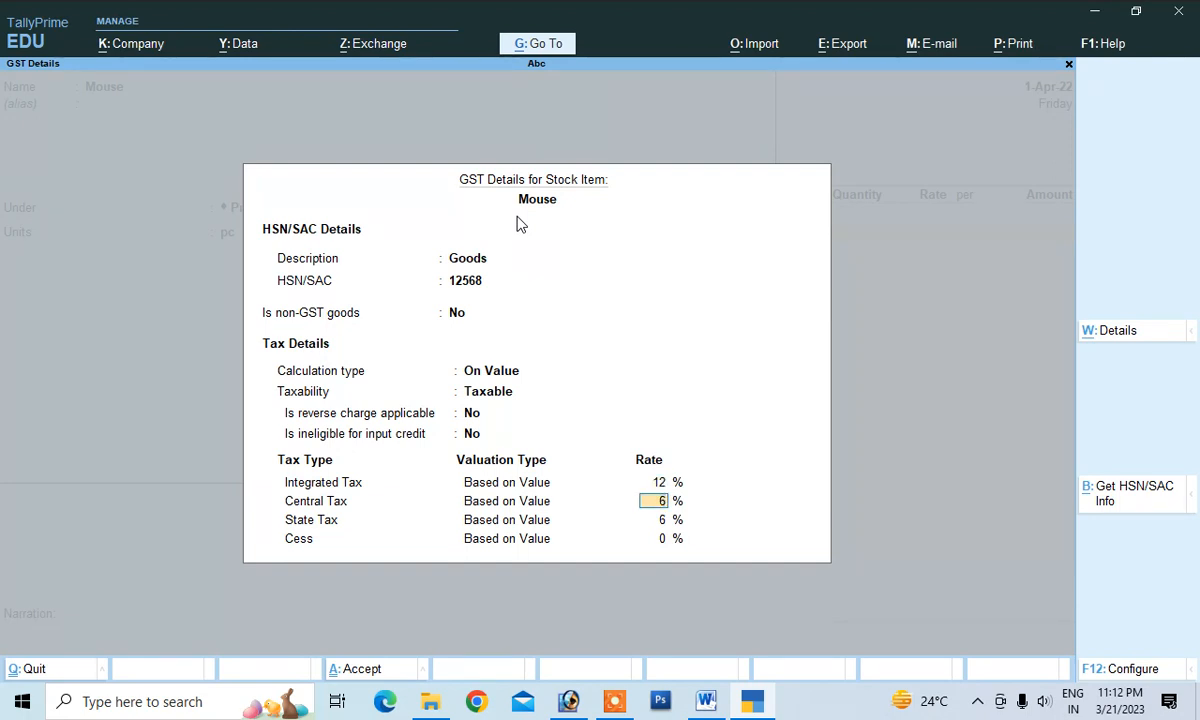
{"action": "key", "text": "Return"}
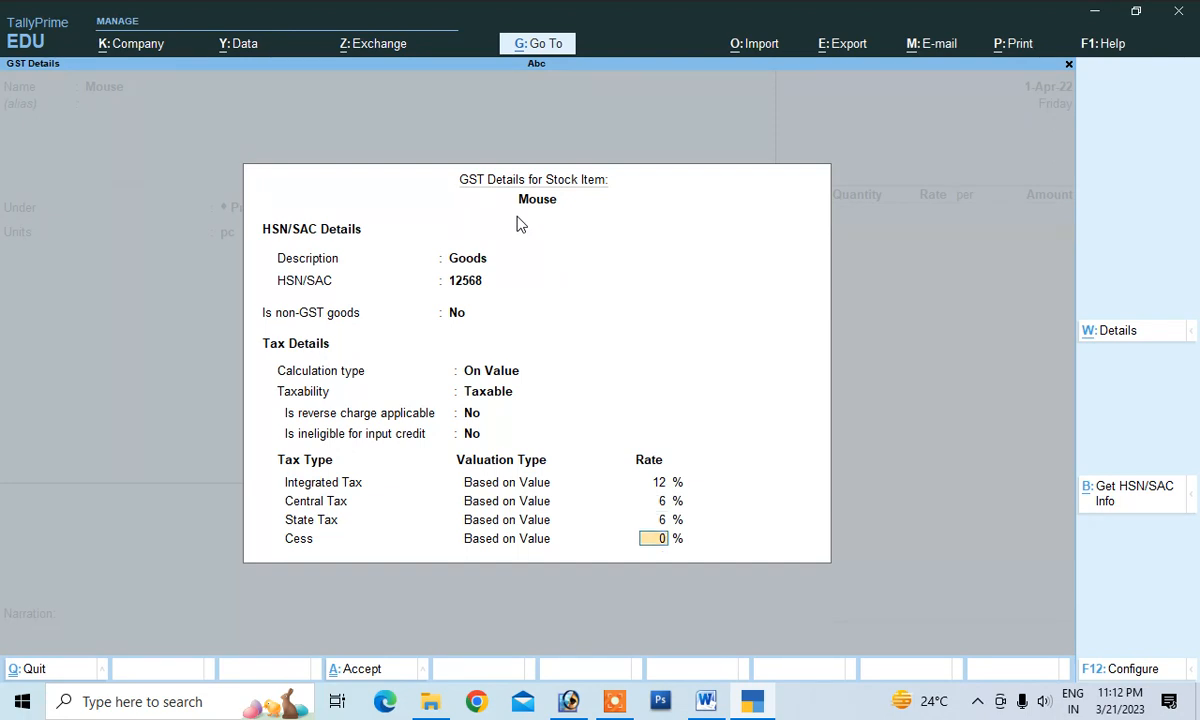
{"action": "key", "text": "Return"}
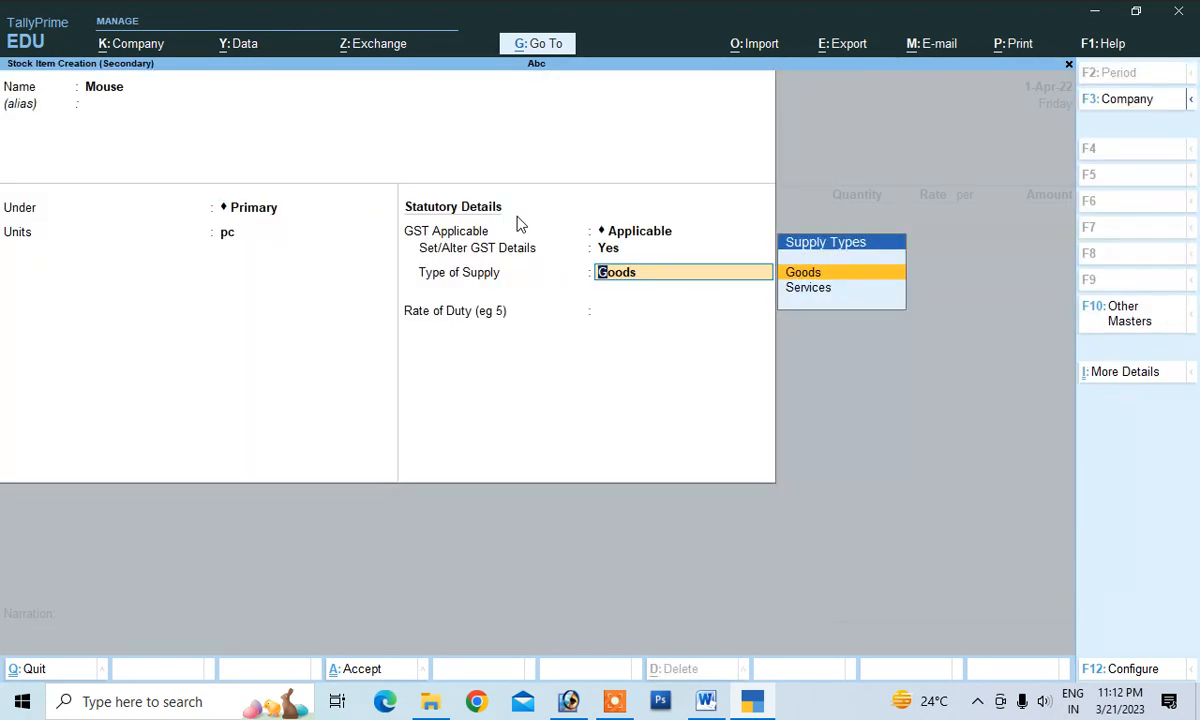
Step: Keep Goods as Mouse's type of supply, leave the rate of duty at 0, and save the stock item
{"action": "key", "text": "Return"}
{"action": "key", "text": "Return"}
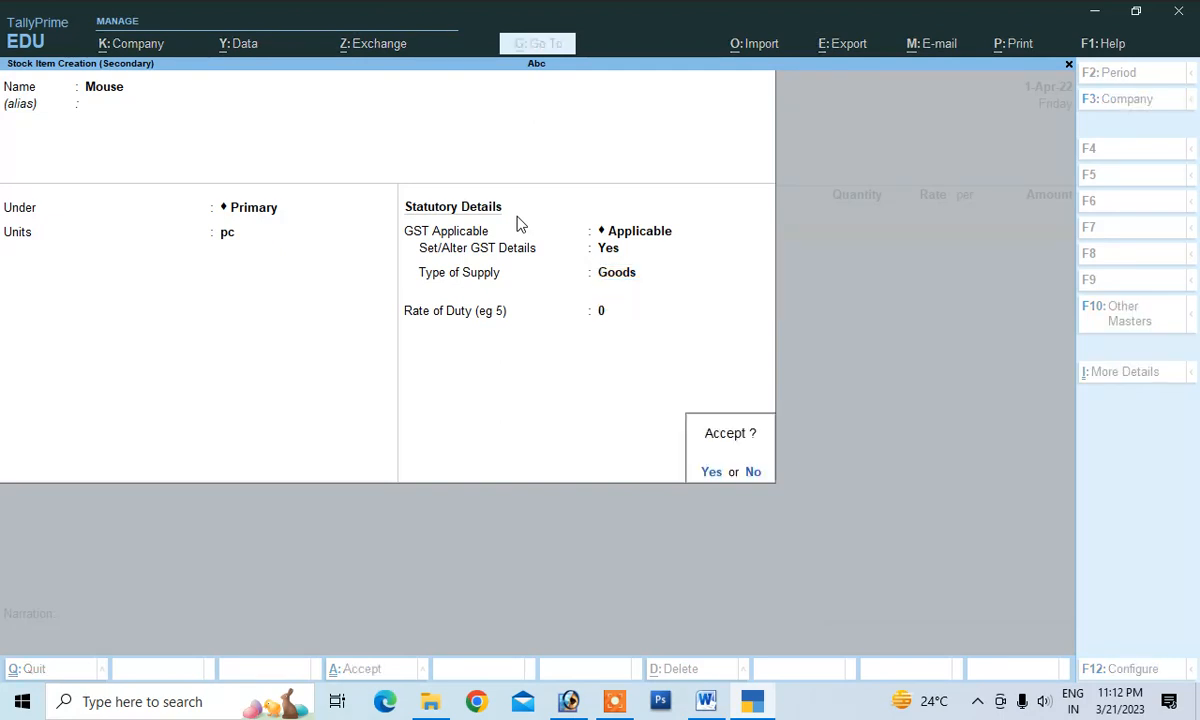
{"action": "key", "text": "Return"}
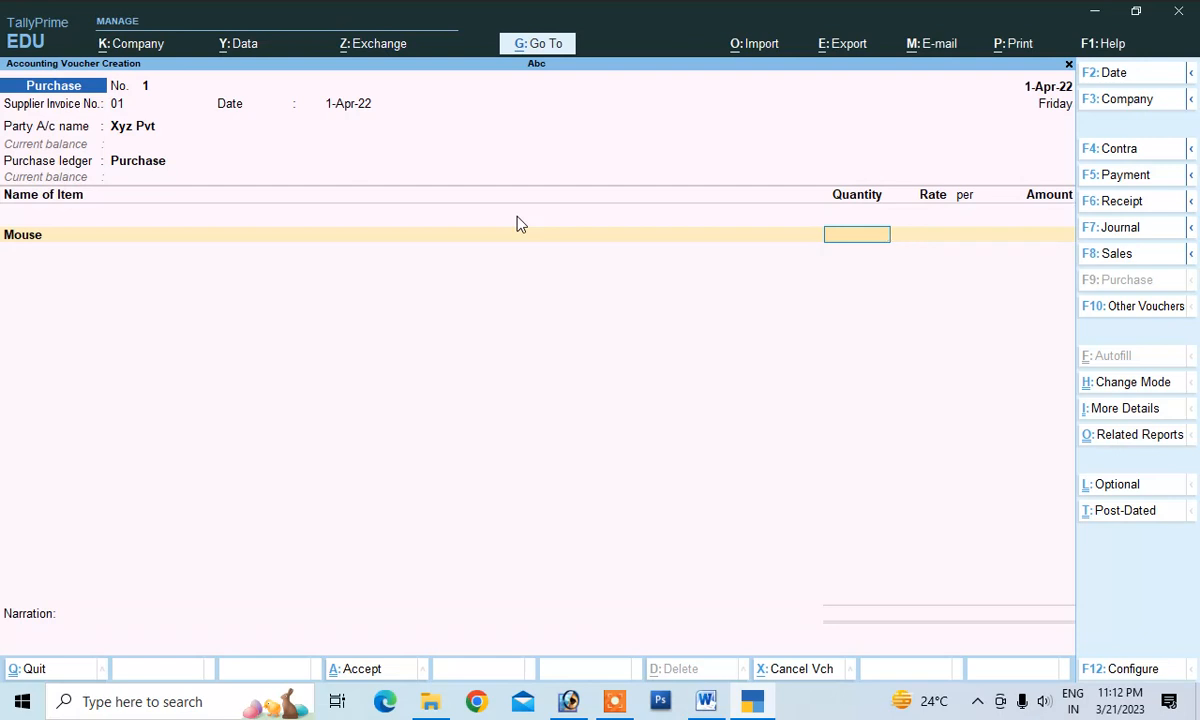
Step: Enter 1200 pc of Mouse at a rate of 95 per pc and end the voucher's item list
{"action": "type", "text": "1200"}
{"action": "key", "text": "Return"}
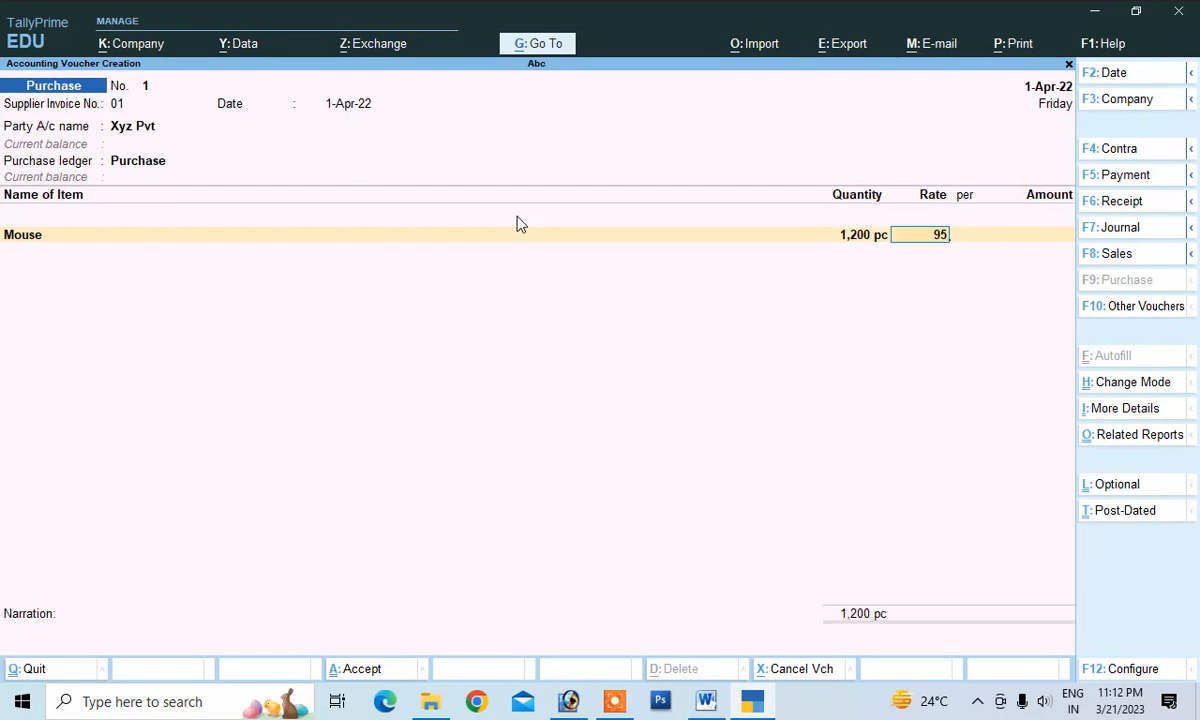
{"action": "type", "text": "95"}
{"action": "key", "text": "Return"}
{"action": "key", "text": "Return"}
{"action": "key", "text": "Return"}
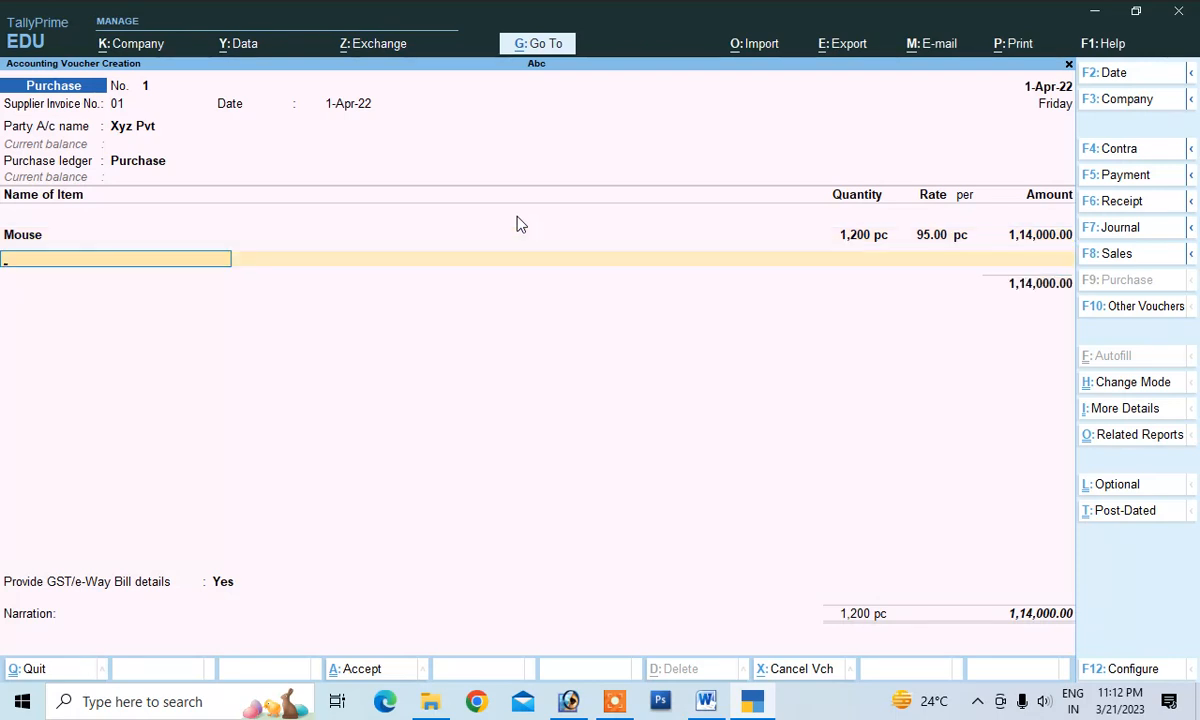
{"action": "key", "text": "Return"}
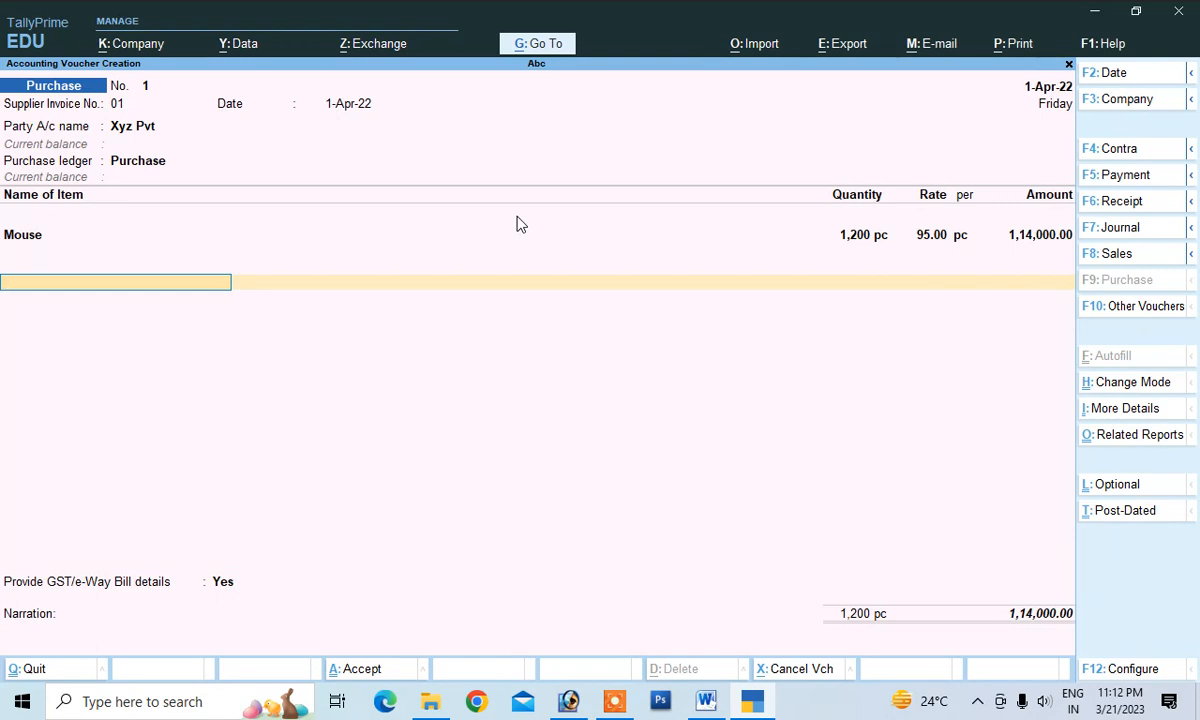
Step: Create a ledger named Cgst from the voucher's tax line, without an alias and under Duties & Taxes
{"action": "key", "text": "Return"}
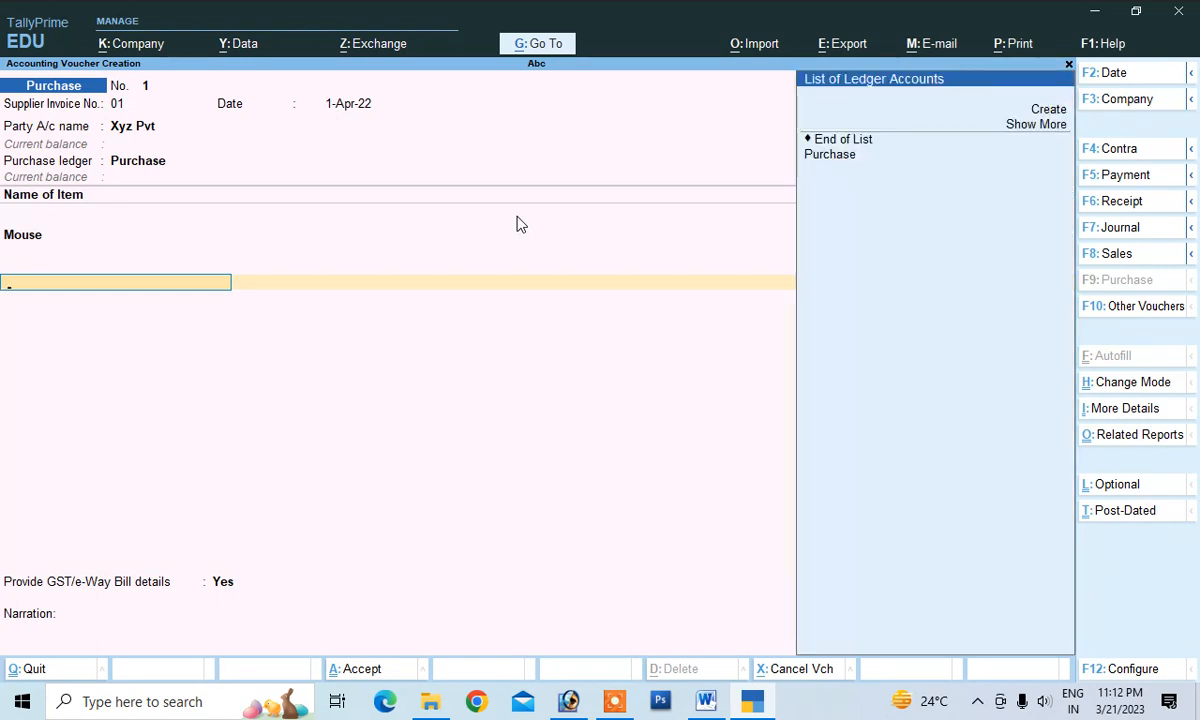
{"action": "left_click", "coordinate": [1045, 112]}
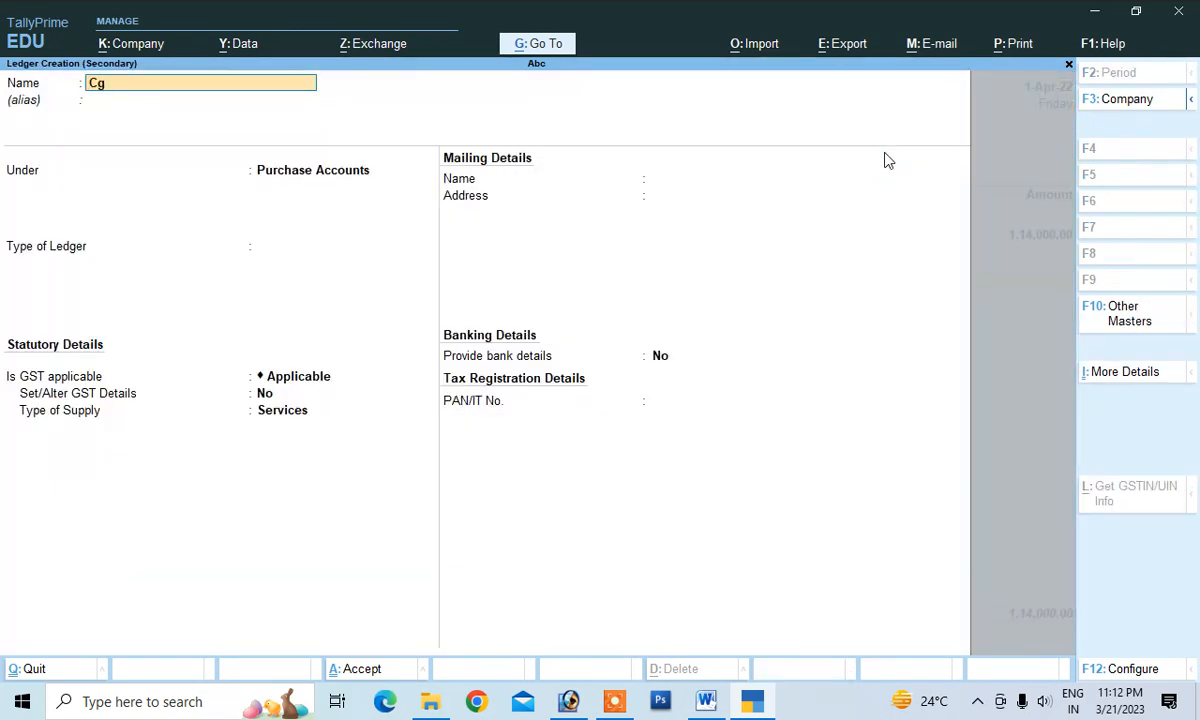
{"action": "type", "text": "Cgst"}
{"action": "key", "text": "Return"}
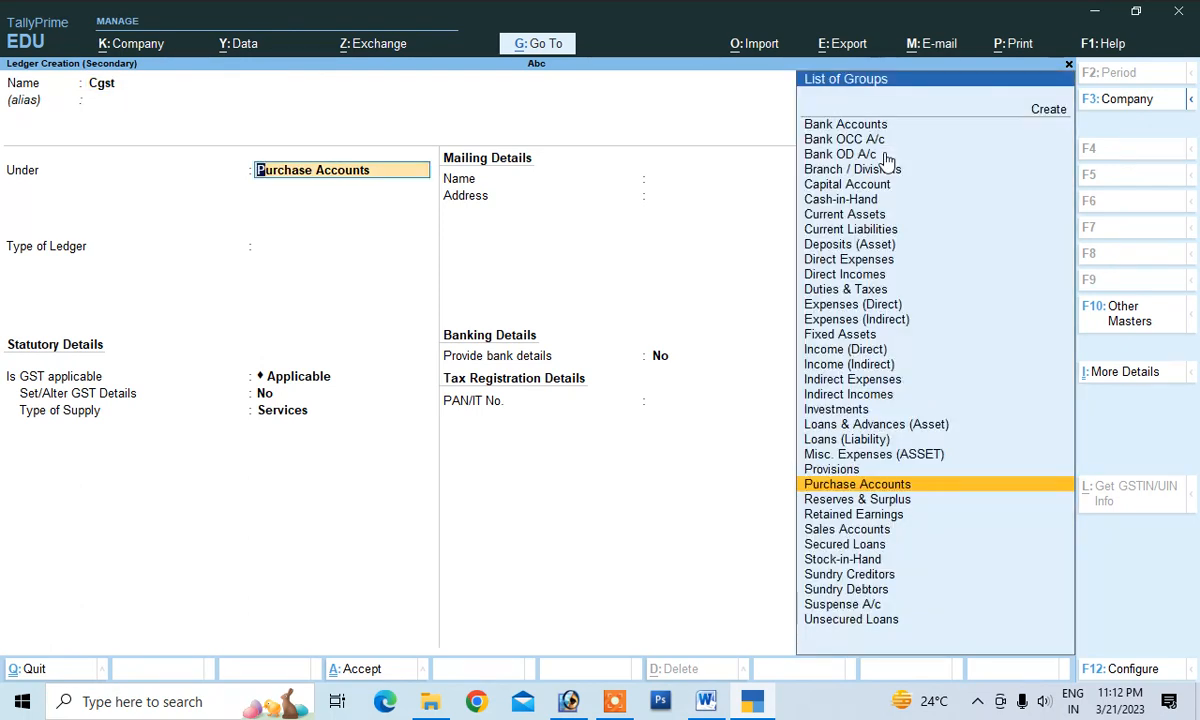
{"action": "type", "text": "D"}
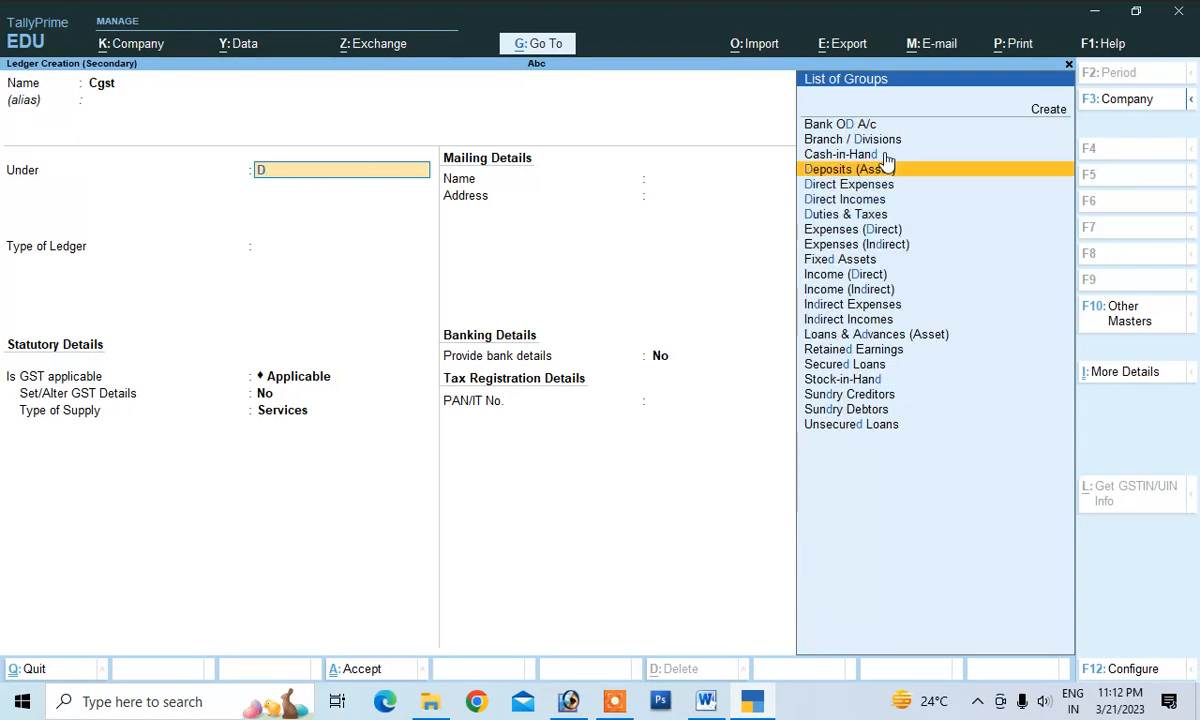
{"action": "key", "text": "Down"}
{"action": "key", "text": "Down"}
{"action": "key", "text": "Down"}
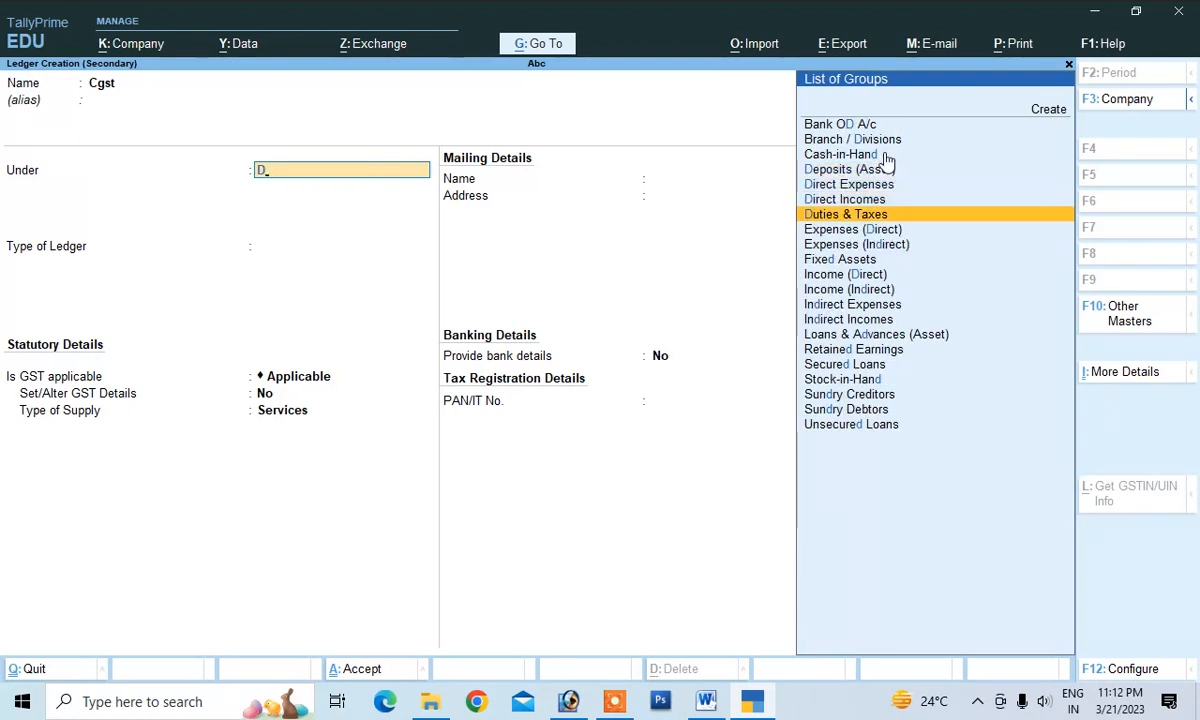
{"action": "key", "text": "Return"}
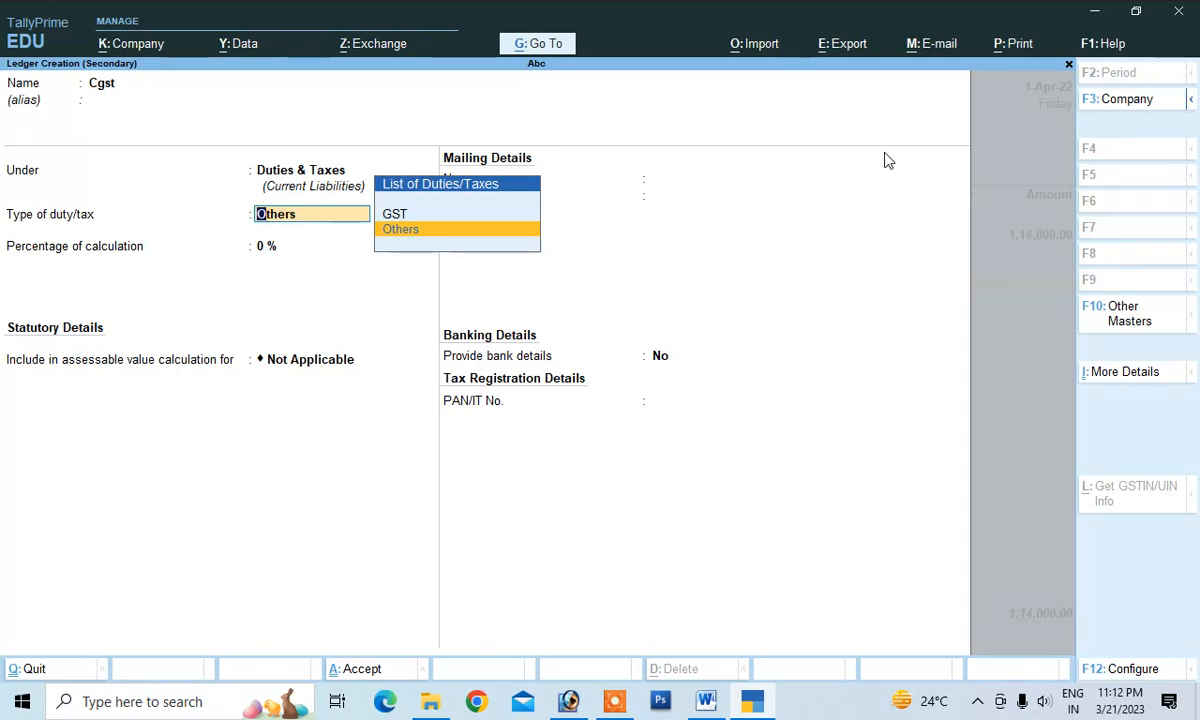
Step: Set the Cgst ledger's type of duty/tax to GST, its tax type to Central Tax, and its percentage of calculation to 6 %
{"action": "key", "text": "Up"}
{"action": "key", "text": "Return"}
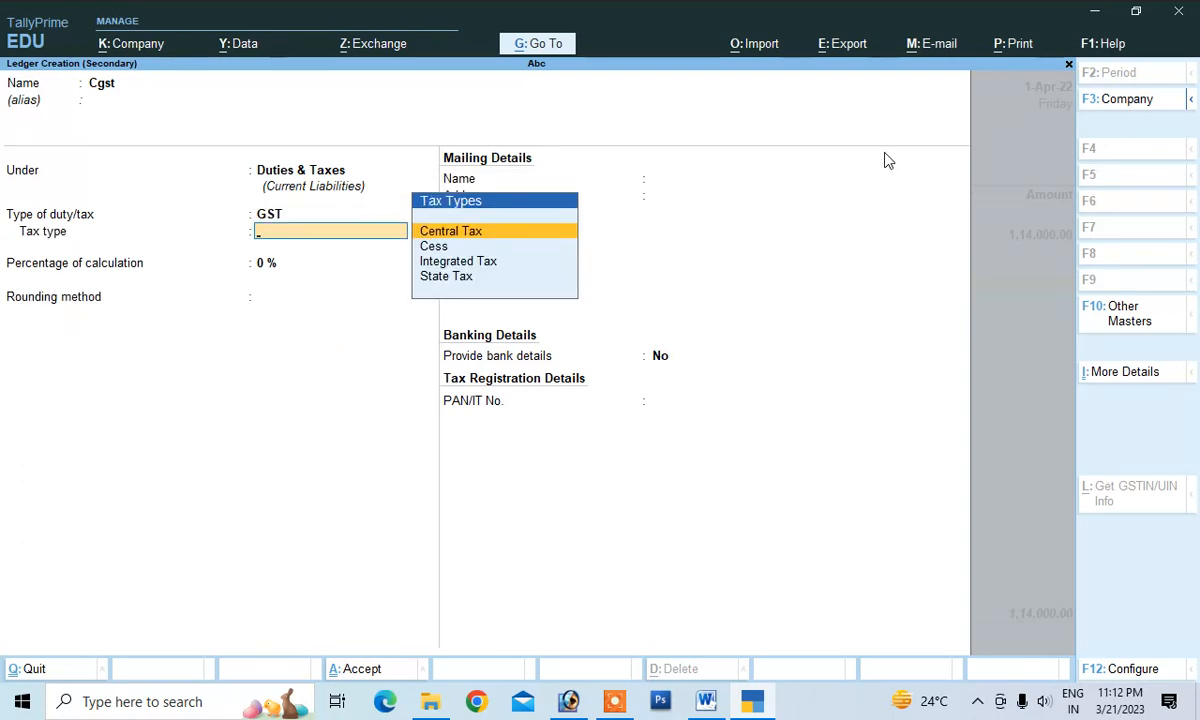
{"action": "key", "text": "Return"}
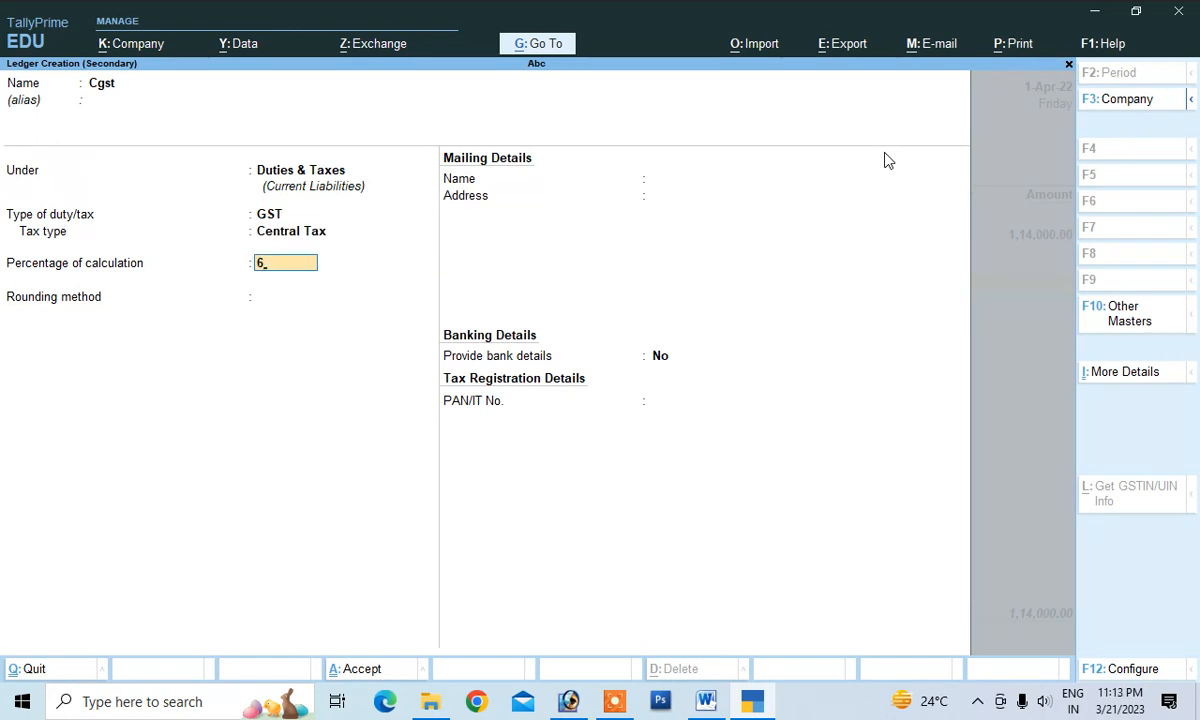
{"action": "key", "text": "Return"}
Step: Set the Cgst ledger's rounding method to Normal Rounding with limit 0, save it without bank details, and accept its line in the voucher
{"action": "key", "text": "Return"}
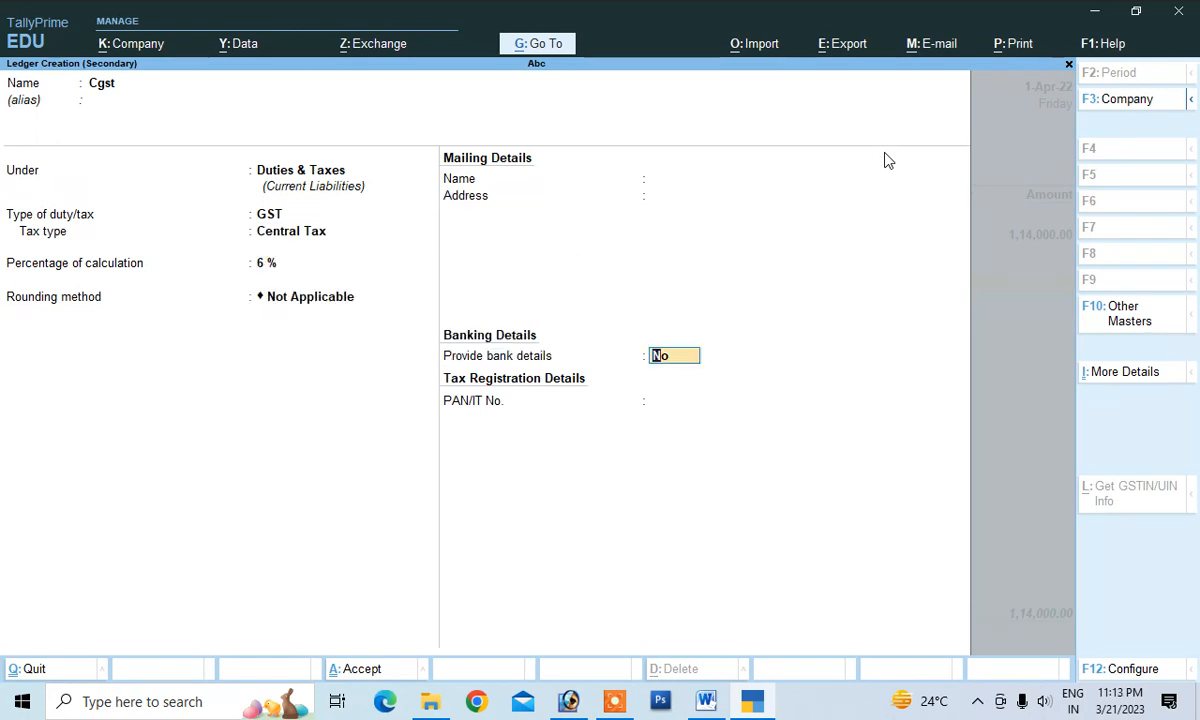
{"action": "key", "text": "BackSpace"}
{"action": "key", "text": "Down"}
{"action": "key", "text": "Down"}
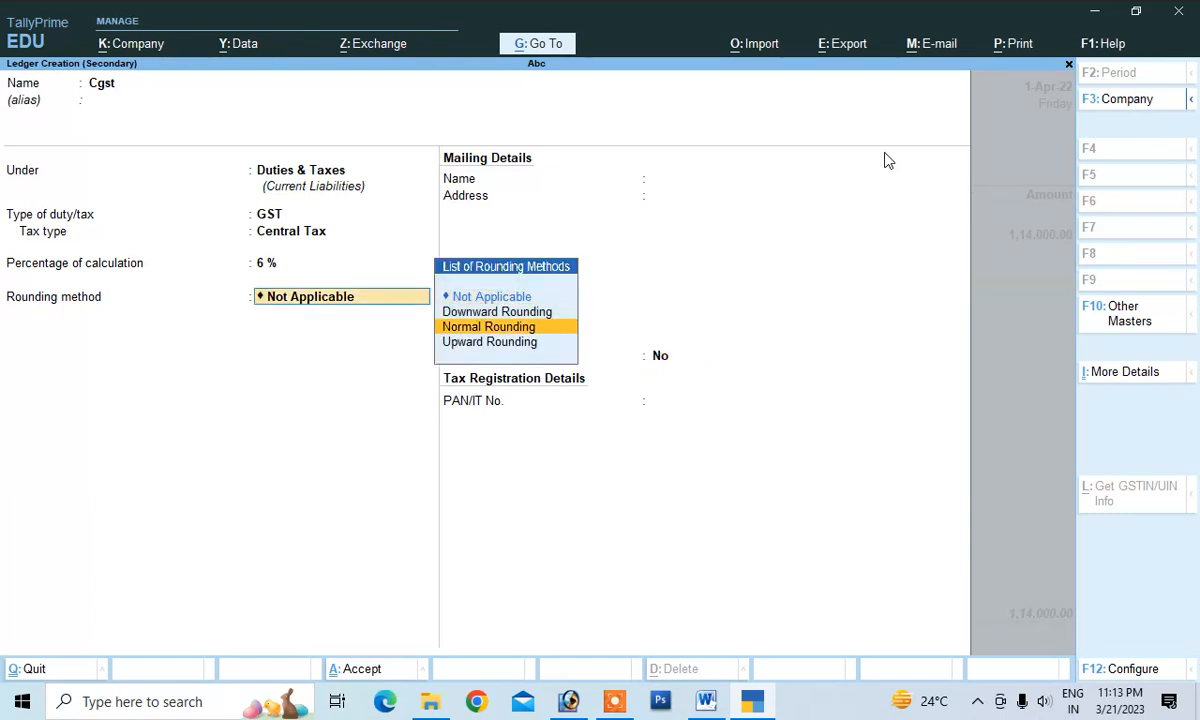
{"action": "key", "text": "Return"}
{"action": "key", "text": "Return"}
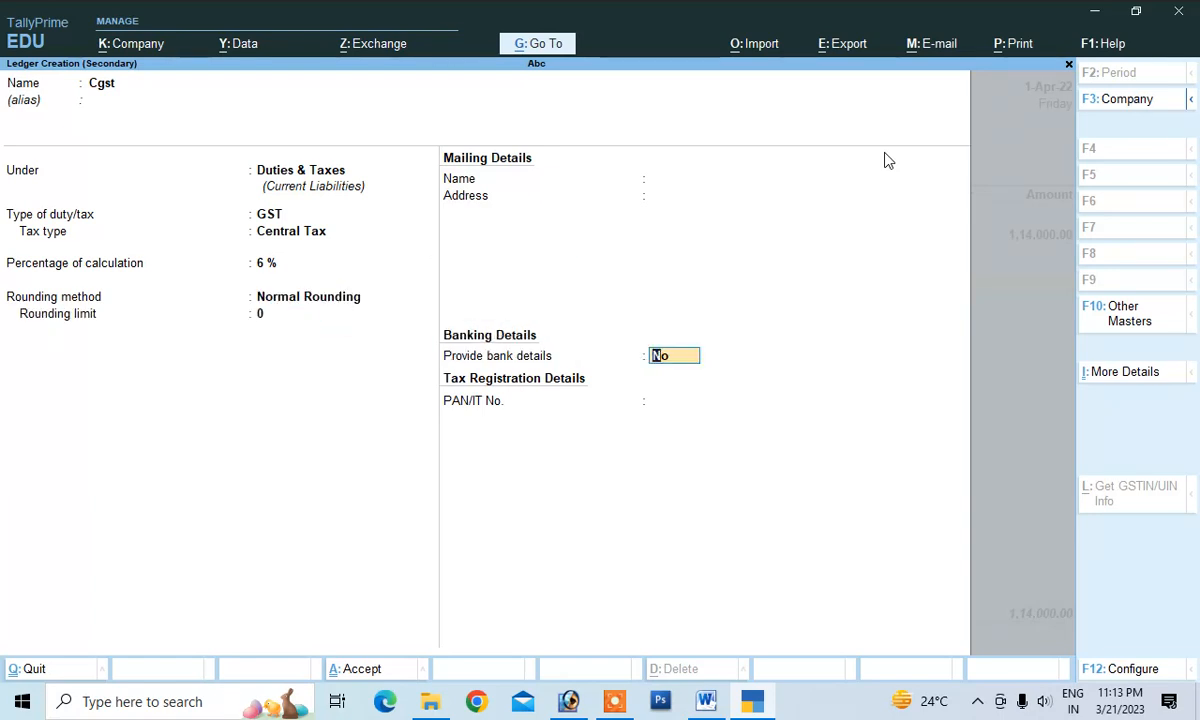
{"action": "key", "text": "Return"}
{"action": "key", "text": "Return"}
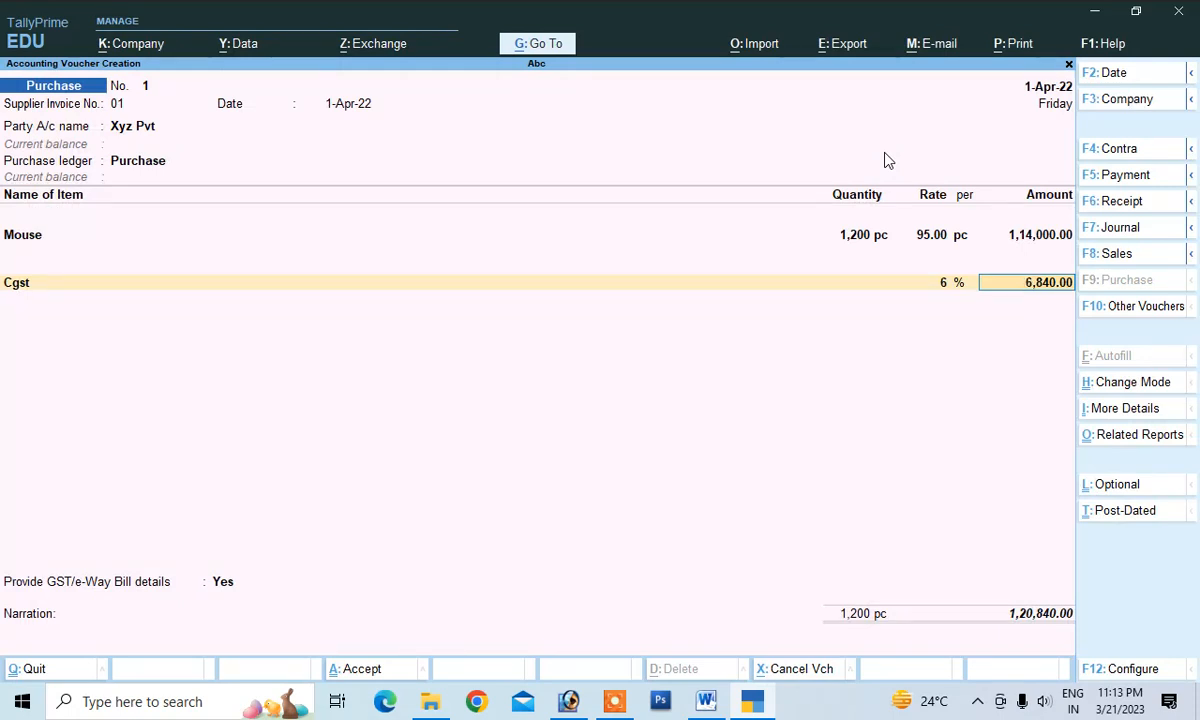
{"action": "key", "text": "Return"}
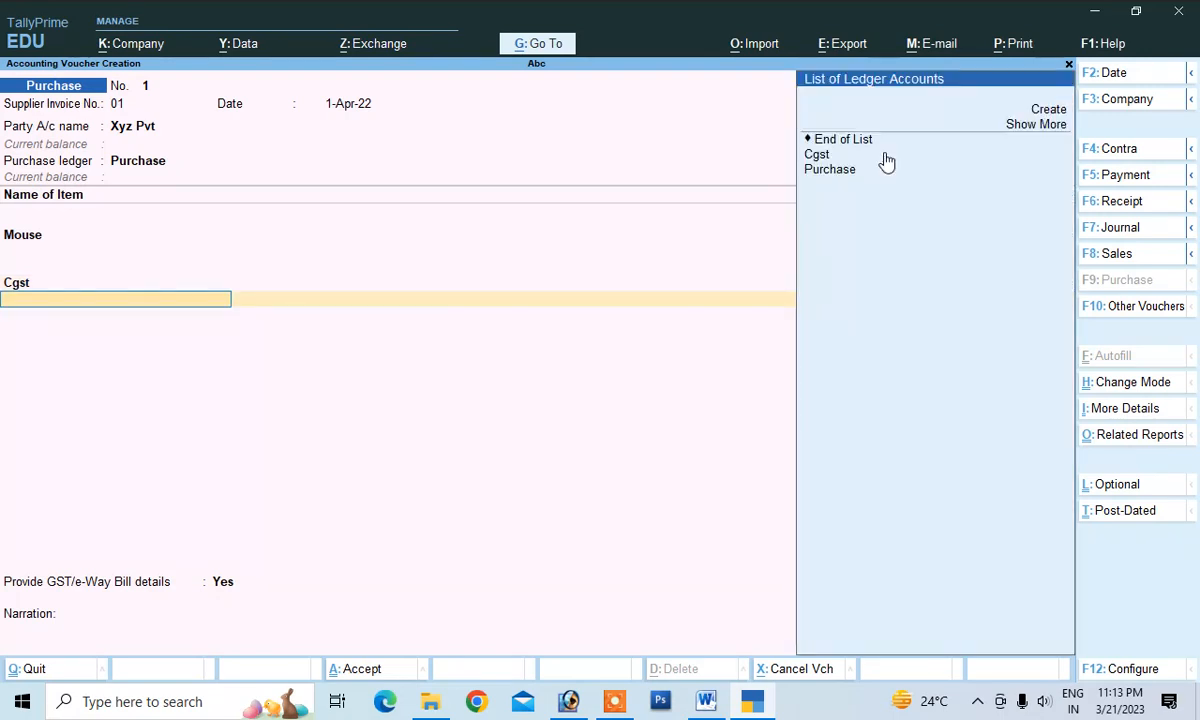
Step: Create a second tax ledger named Sgst from the voucher's next line, keeping it under Duties & Taxes
{"action": "left_click", "coordinate": [1057, 114]}
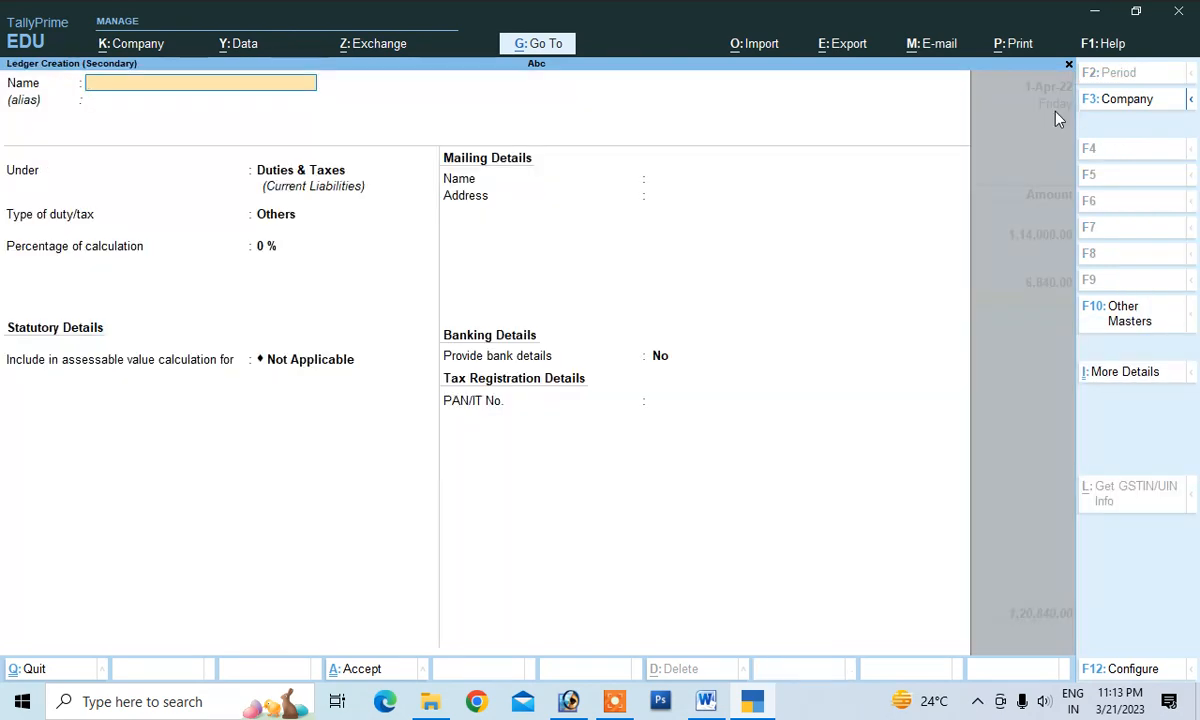
{"action": "type", "text": "Sgst"}
{"action": "key", "text": "Return"}
{"action": "key", "text": "Return"}
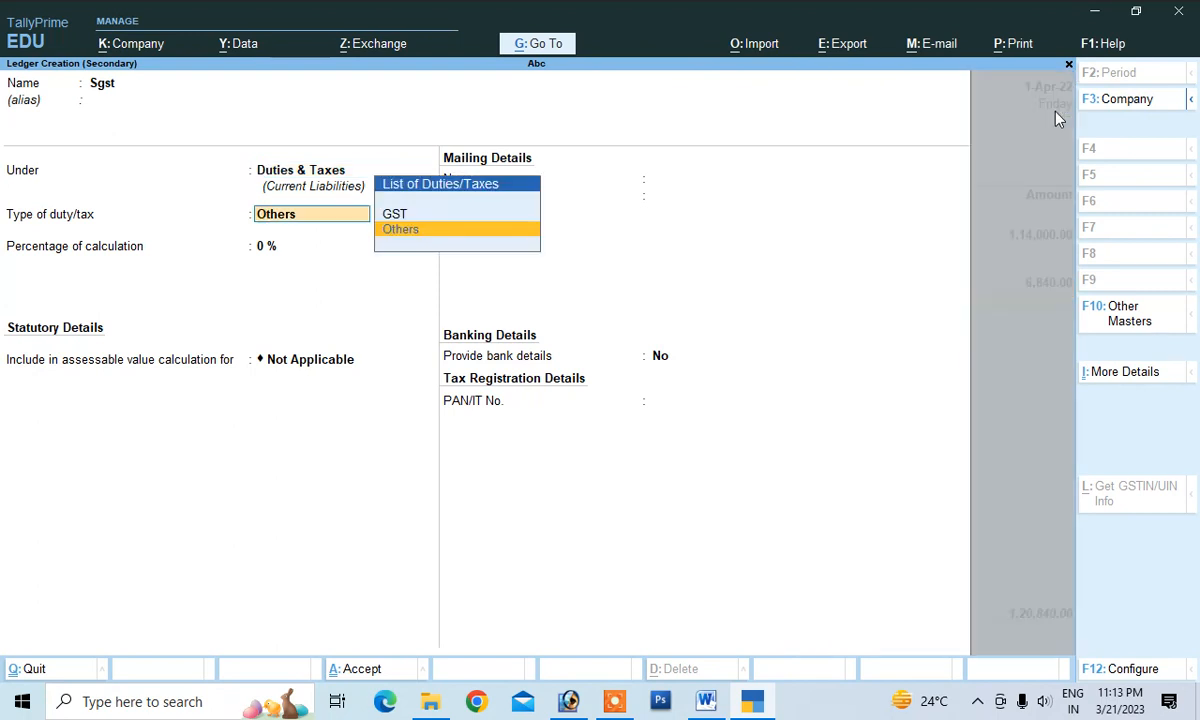
Step: Set the Sgst ledger's type of duty/tax to GST, its tax type to State Tax, and its percentage of calculation to 6 %
{"action": "key", "text": "Up"}
{"action": "key", "text": "Return"}
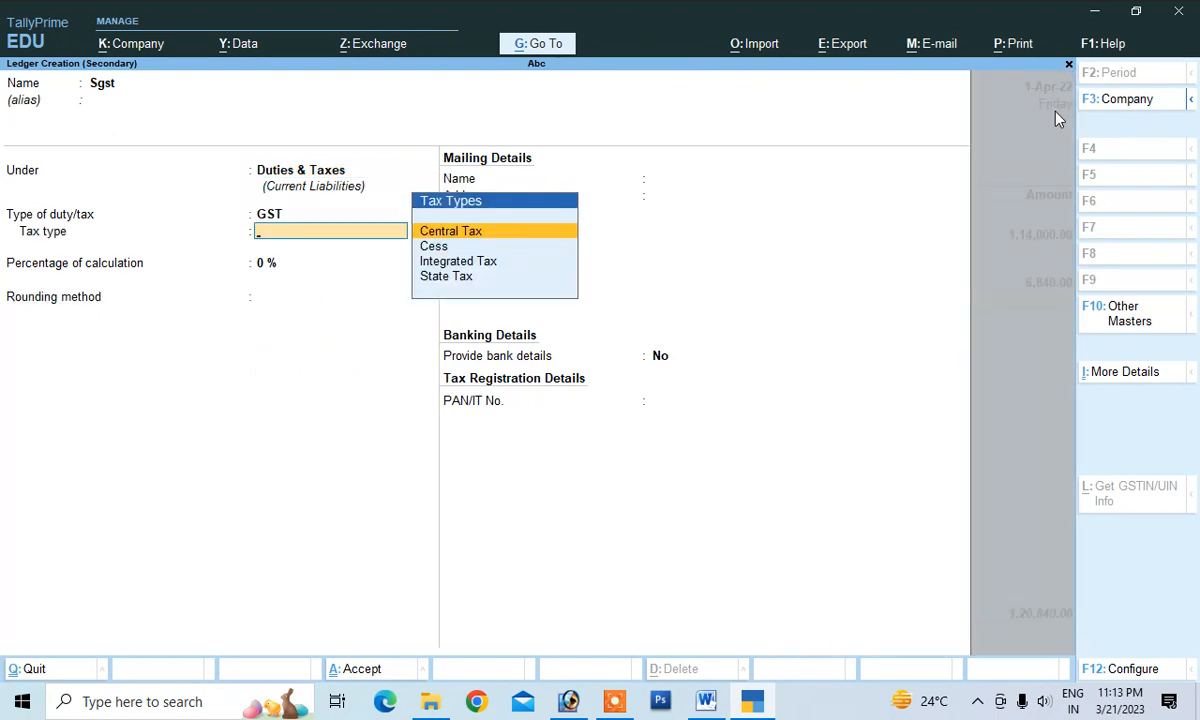
{"action": "key", "text": "Down"}
{"action": "key", "text": "Down"}
{"action": "key", "text": "Down"}
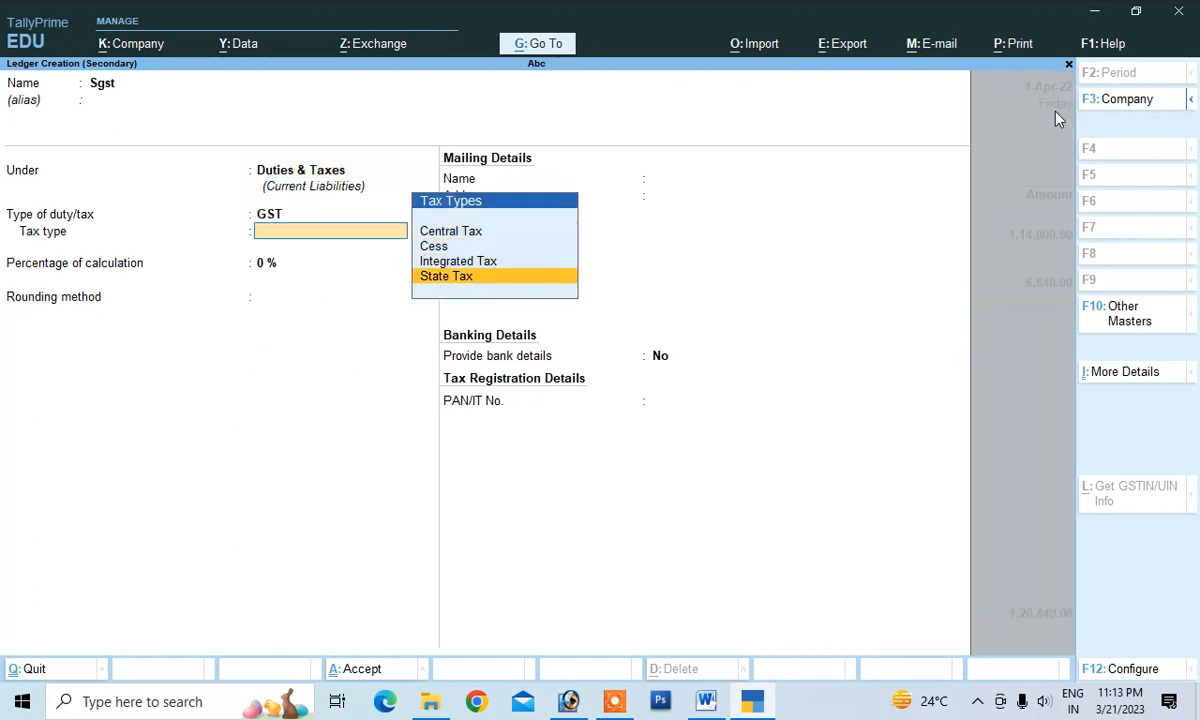
{"action": "key", "text": "Return"}
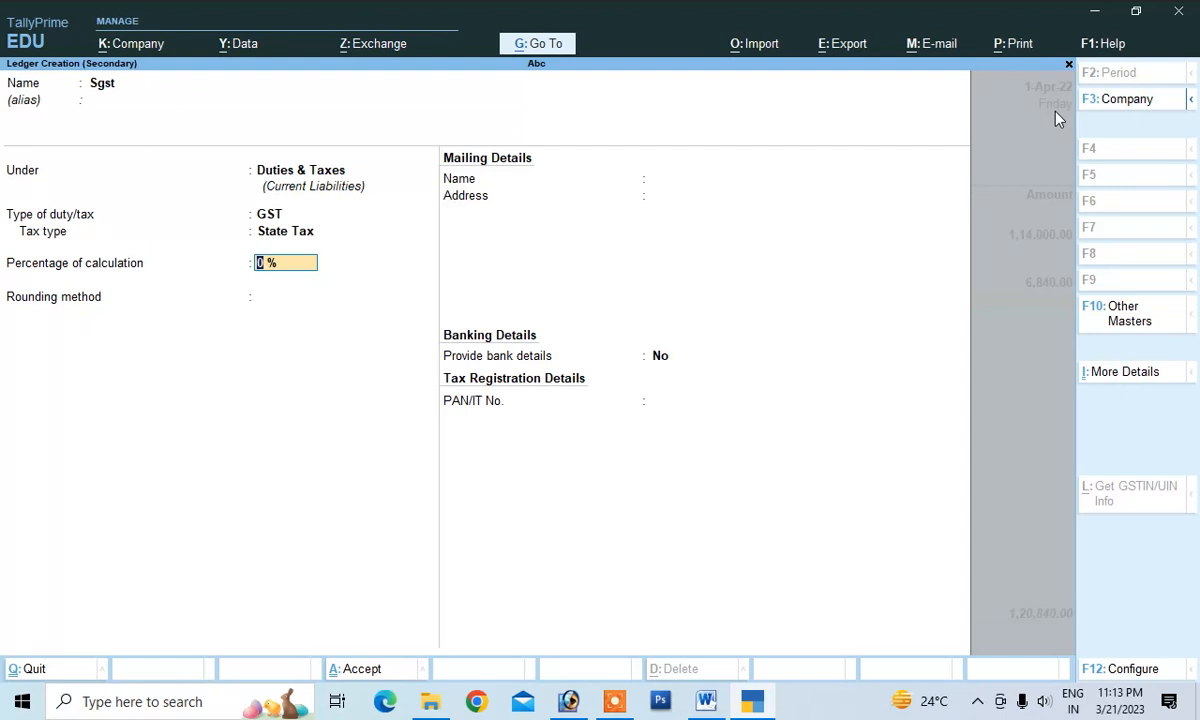
{"action": "type", "text": "6"}
{"action": "key", "text": "Return"}
Step: Set the Sgst ledger's rounding method to Normal Rounding with limit 0 and save the ledger without bank details
{"action": "key", "text": "Down"}
{"action": "key", "text": "Down"}
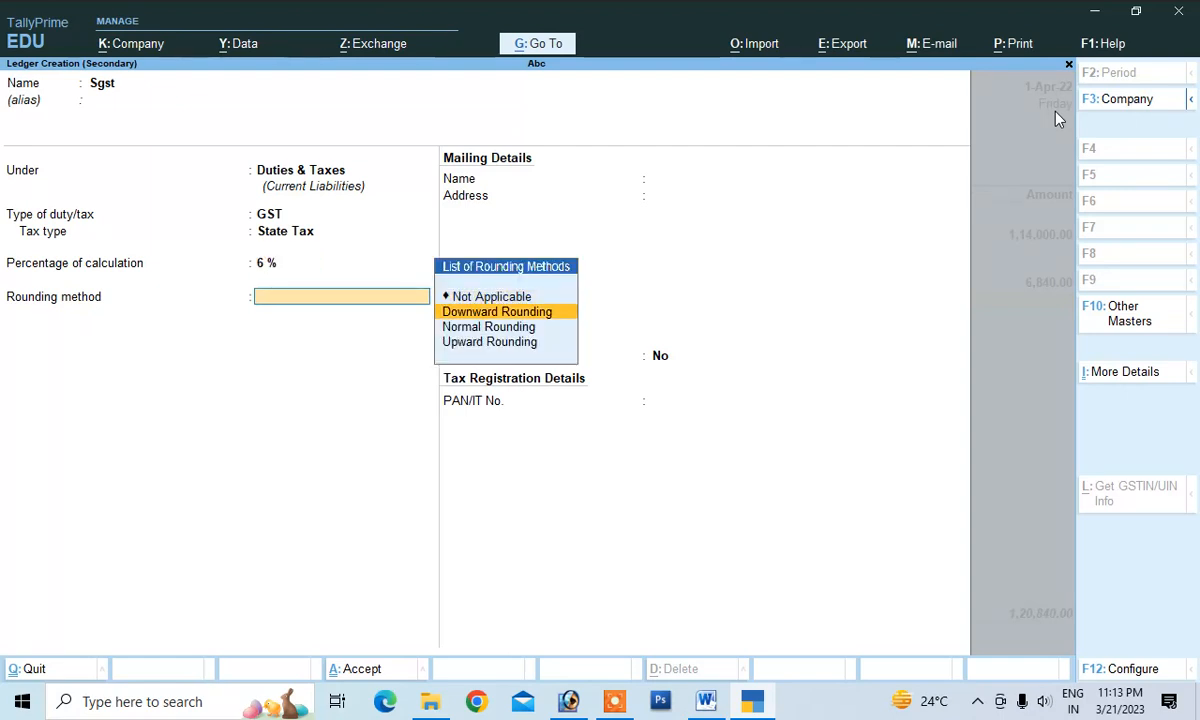
{"action": "key", "text": "Return"}
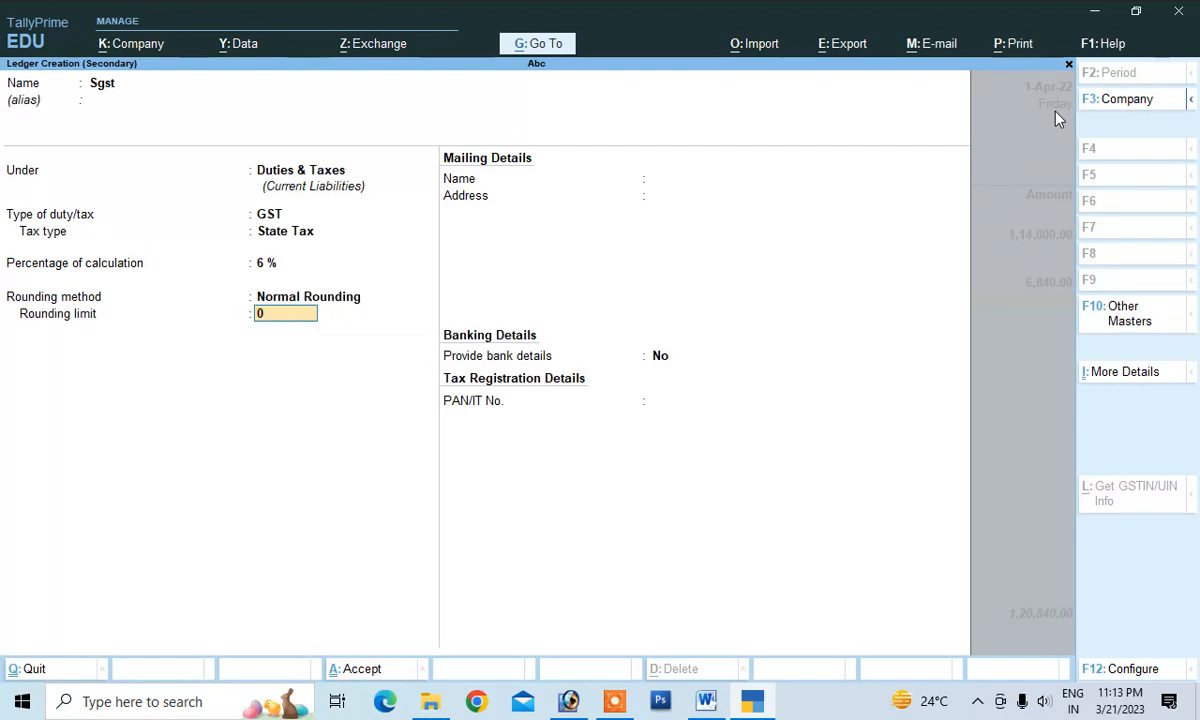
{"action": "key", "text": "Return"}
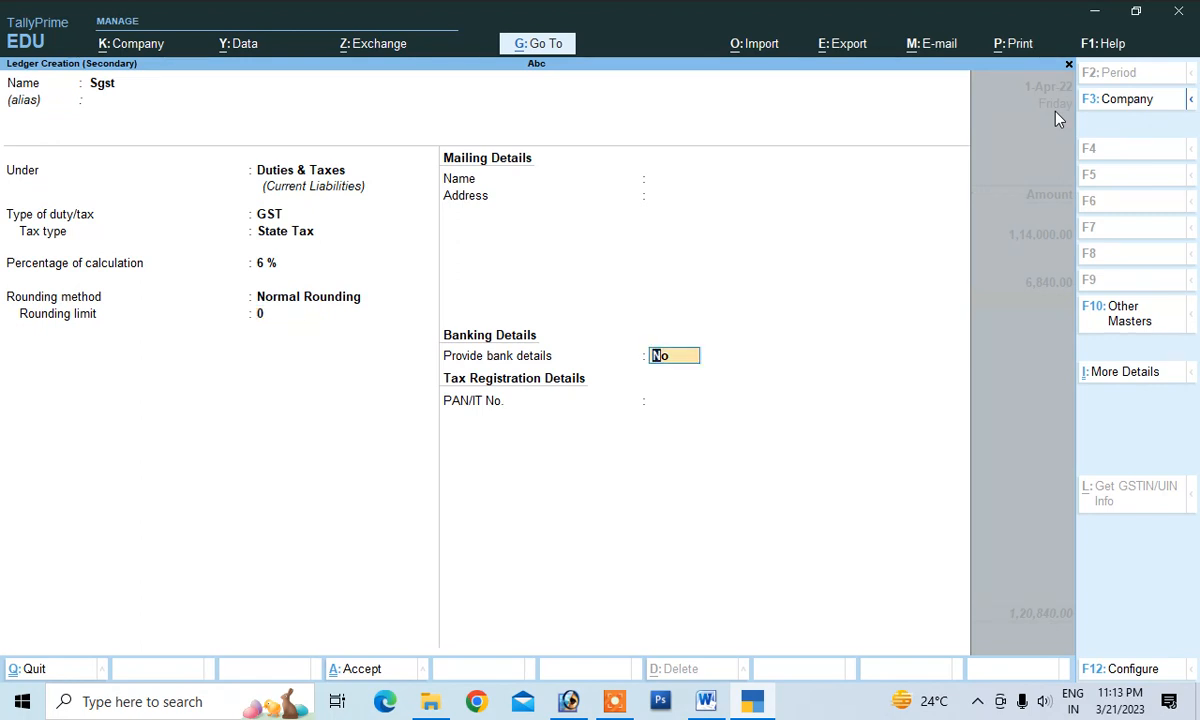
{"action": "key", "text": "Return"}
{"action": "key", "text": "Return"}
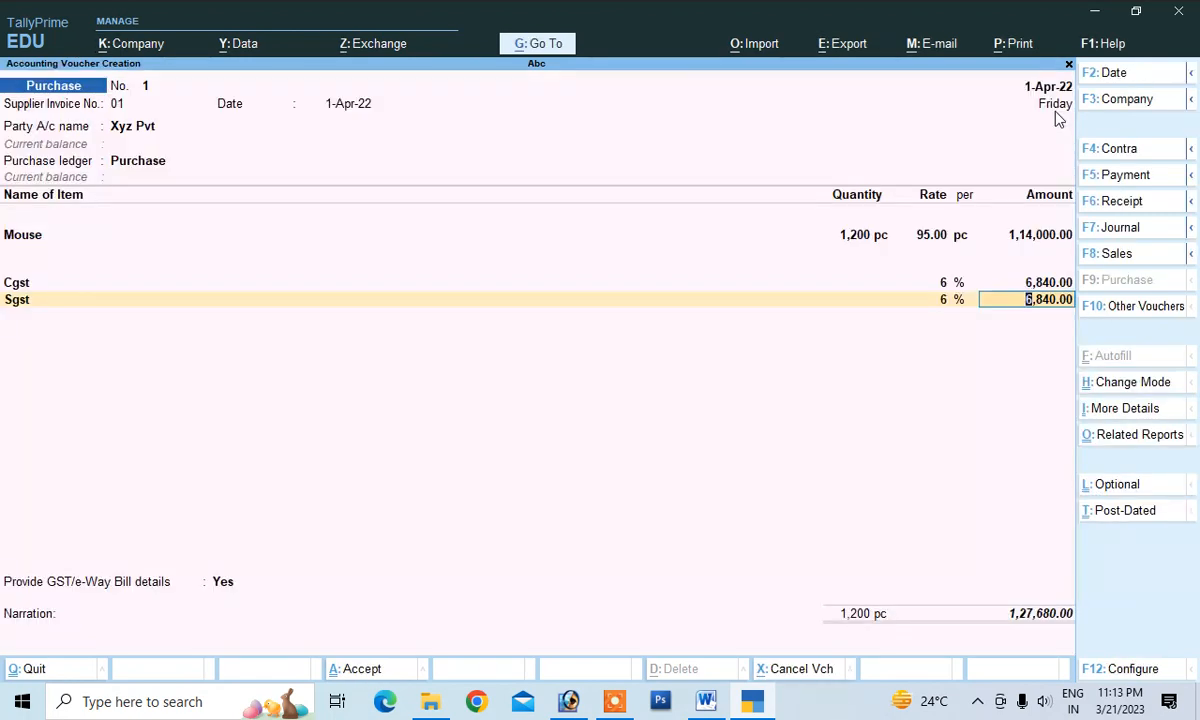
Step: Accept the Sgst amount, end the voucher's ledger list, and set Provide GST/e-Way Bill details to No
{"action": "key", "text": "Return"}
{"action": "key", "text": "Return"}
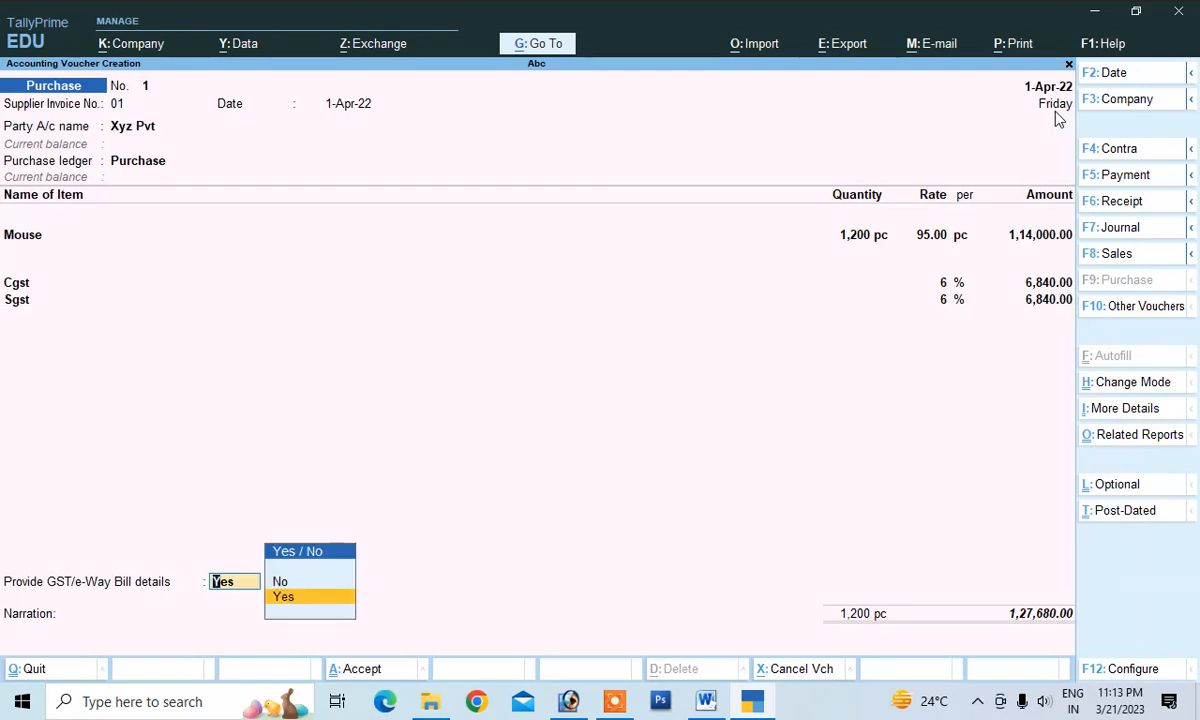
{"action": "key", "text": "Down"}
{"action": "key", "text": "Return"}
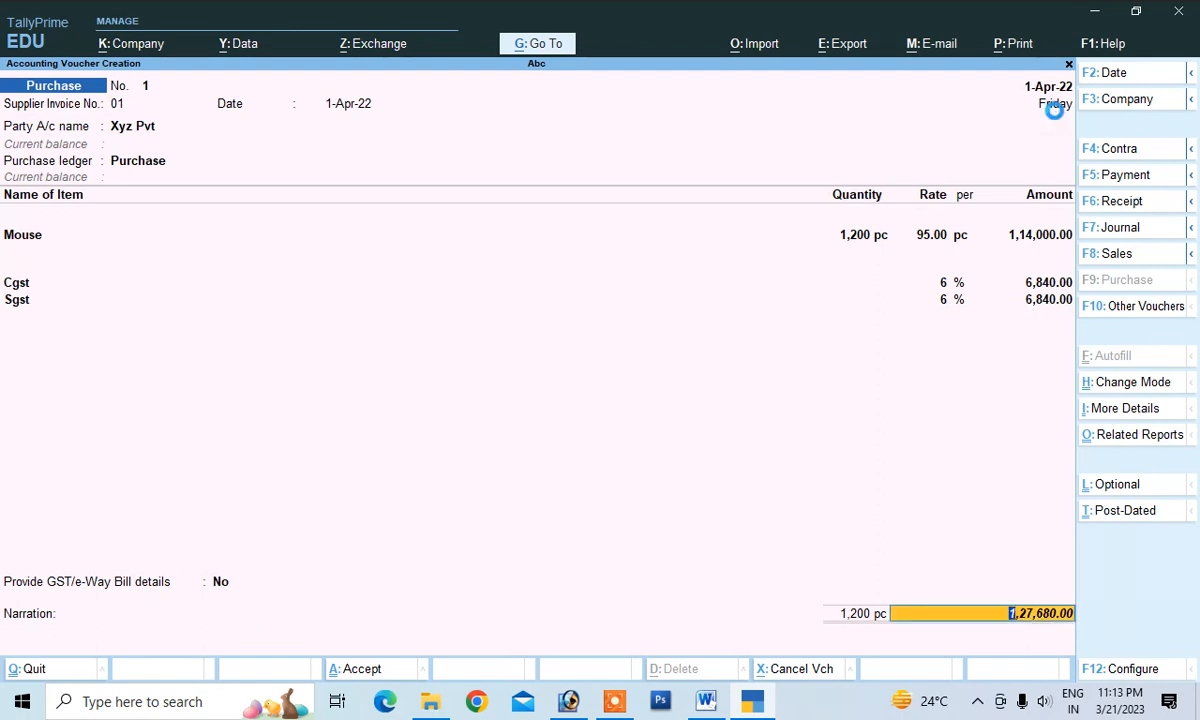
Step: Allocate the full purchase amount for Xyz Pvt to a New Ref bill named 01 without a due date
{"action": "key", "text": "Return"}
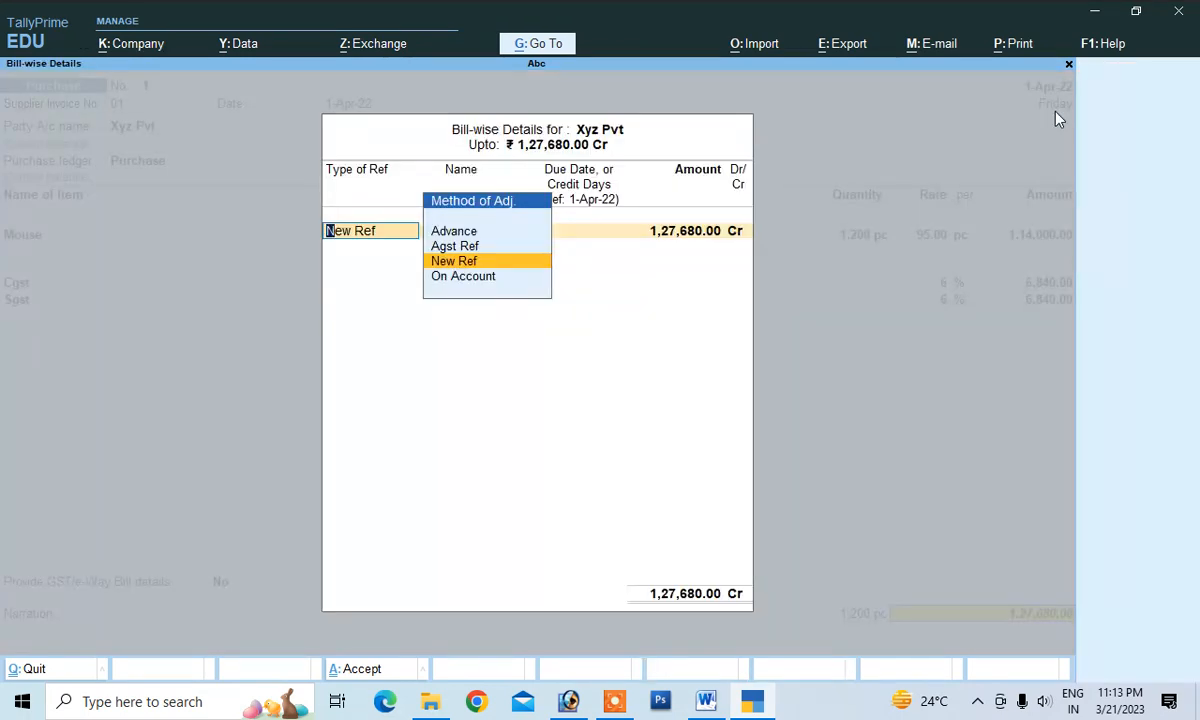
{"action": "key", "text": "Return"}
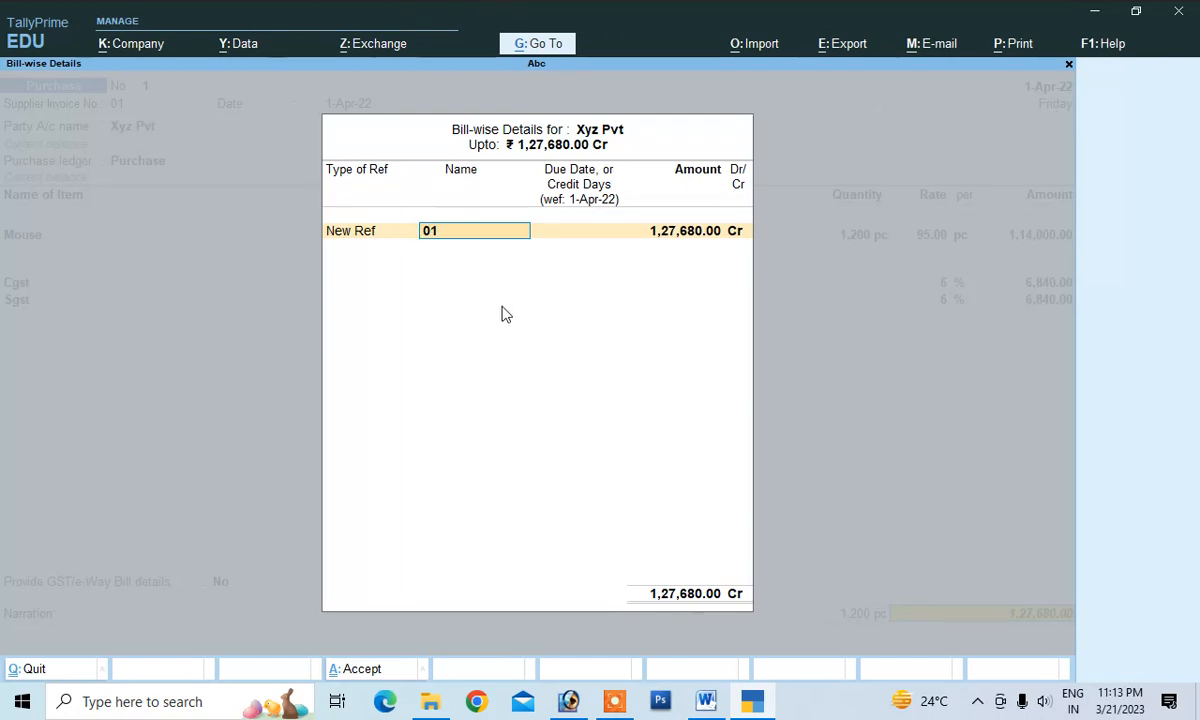
{"action": "key", "text": "Return"}
{"action": "key", "text": "Return"}
{"action": "key", "text": "Return"}
{"action": "key", "text": "Return"}
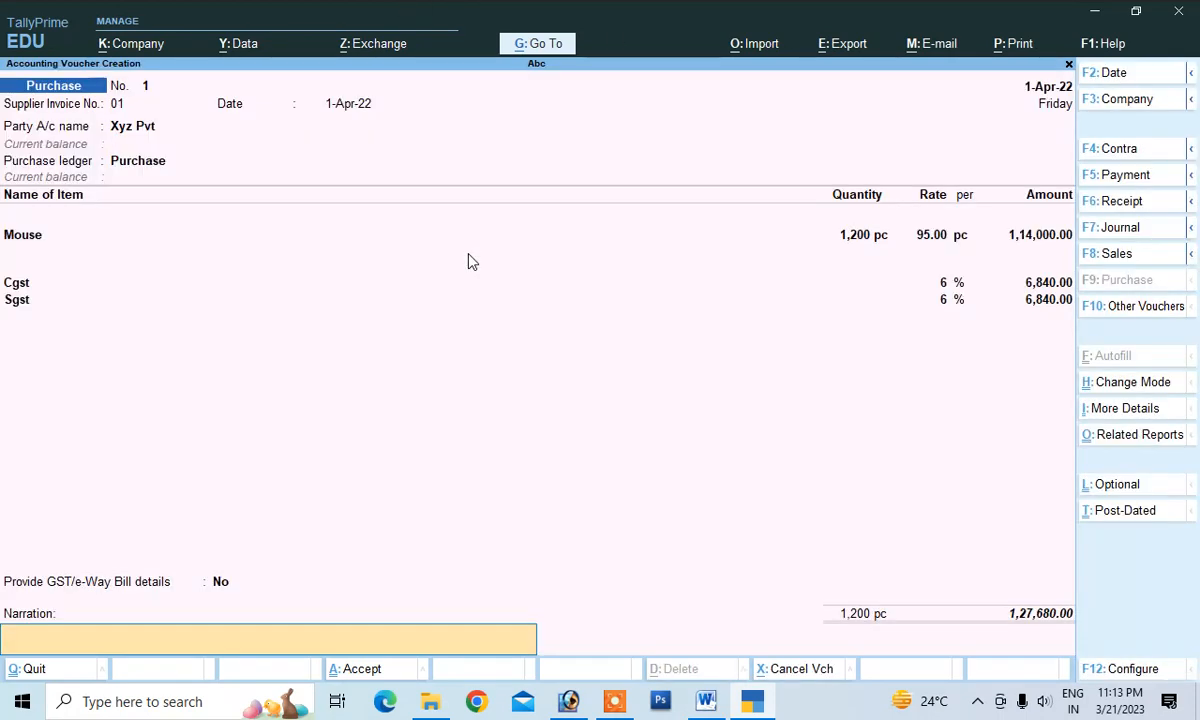
Step: Enter the narration "being purchase" and save the purchase voucher
{"action": "type", "text": "being purchase"}
{"action": "key", "text": "Return"}
{"action": "key", "text": "Return"}
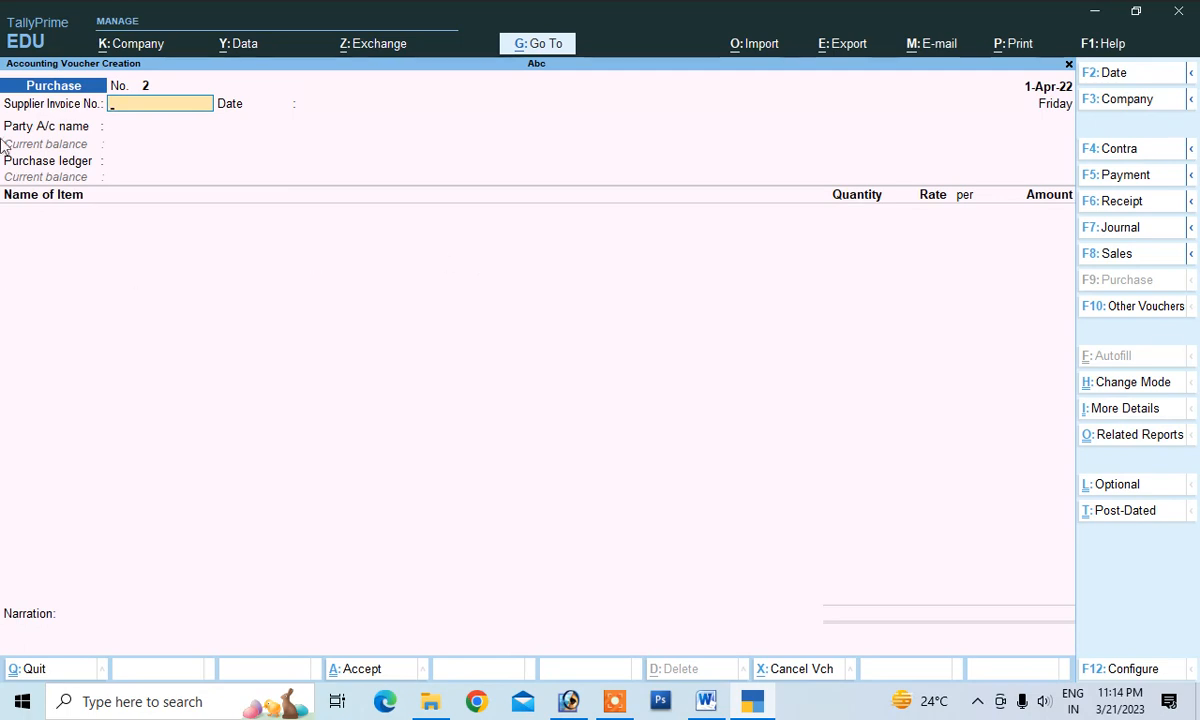
Step: Switch to a Debit Note voucher and select Xyz Pvt as its party account
{"action": "left_click", "coordinate": [1130, 310]}
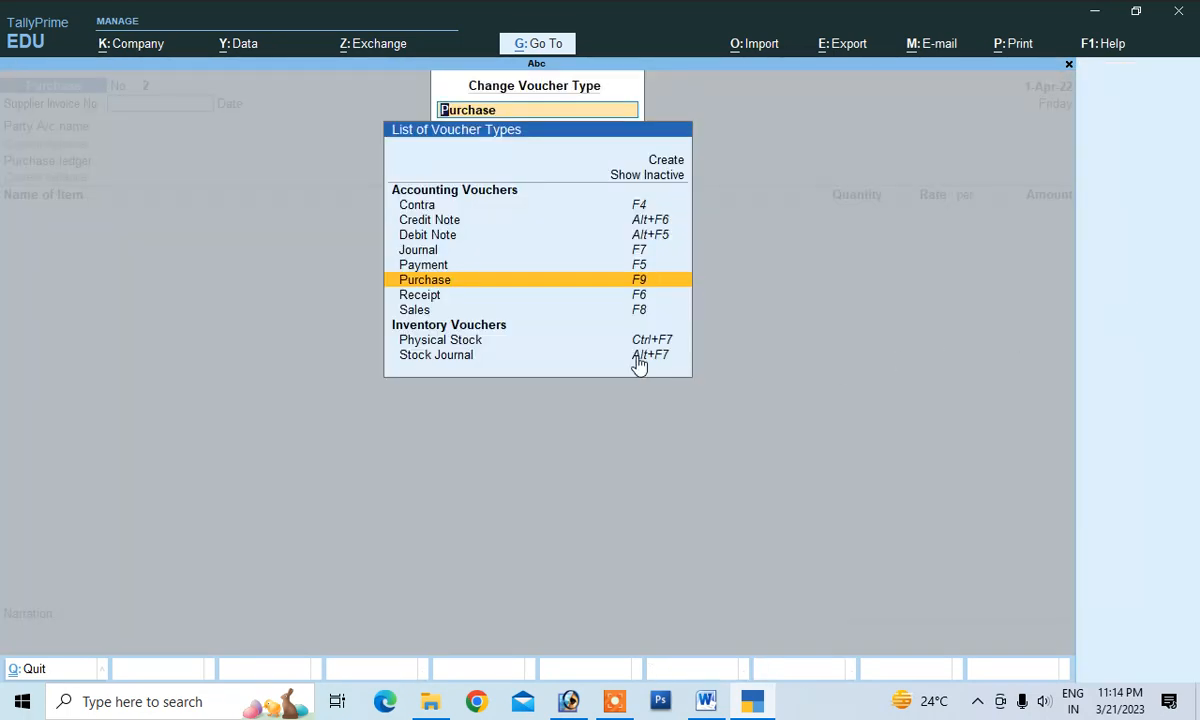
{"action": "left_click", "coordinate": [424, 236]}
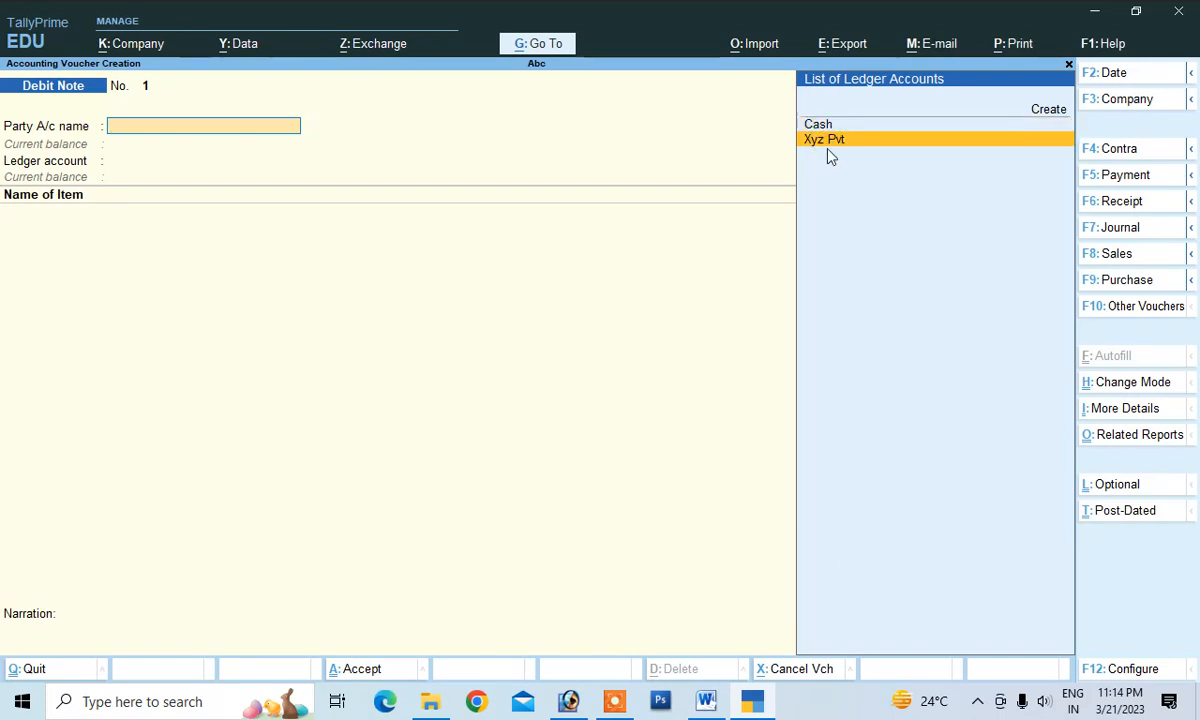
{"action": "left_click", "coordinate": [851, 158]}
Step: Accept the debit note's additional details and the party details for Xyz Pvt without changes
{"action": "key", "text": "Return"}
{"action": "key", "text": "Return"}
{"action": "key", "text": "Return"}
{"action": "key", "text": "Return"}
{"action": "key", "text": "Return"}
{"action": "key", "text": "Return"}
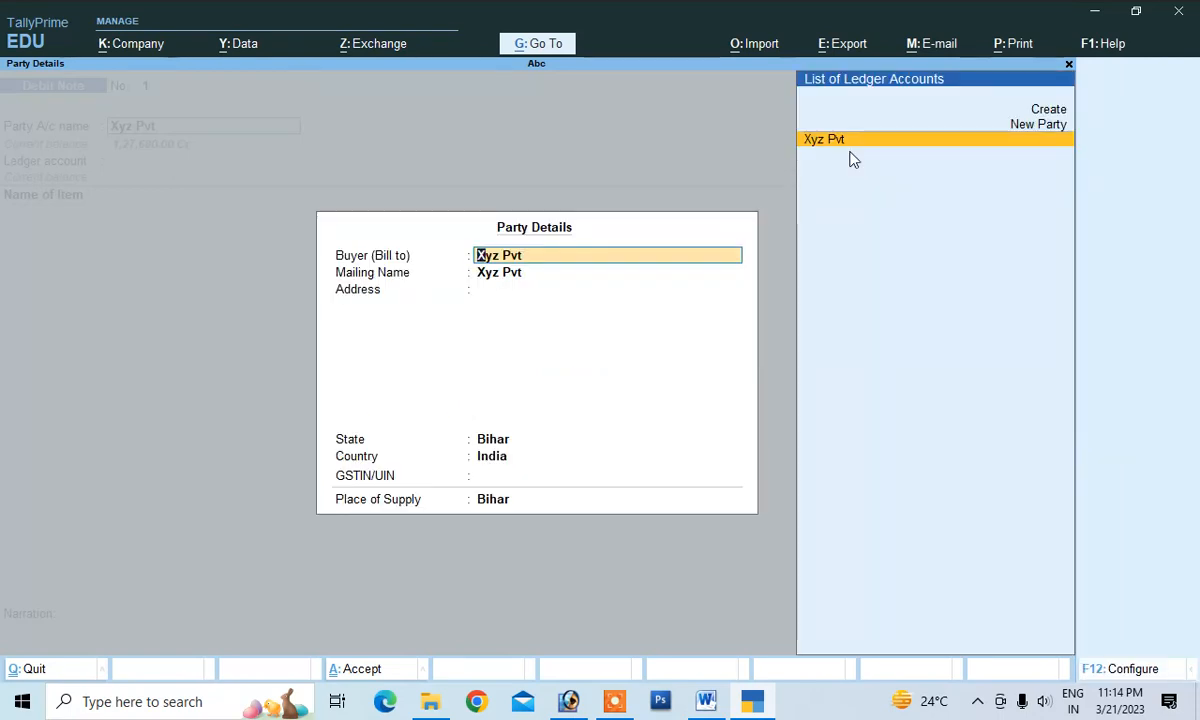
{"action": "key", "text": "Return"}
{"action": "key", "text": "Return"}
{"action": "key", "text": "Return"}
{"action": "key", "text": "Return"}
{"action": "key", "text": "Return"}
{"action": "key", "text": "Return"}
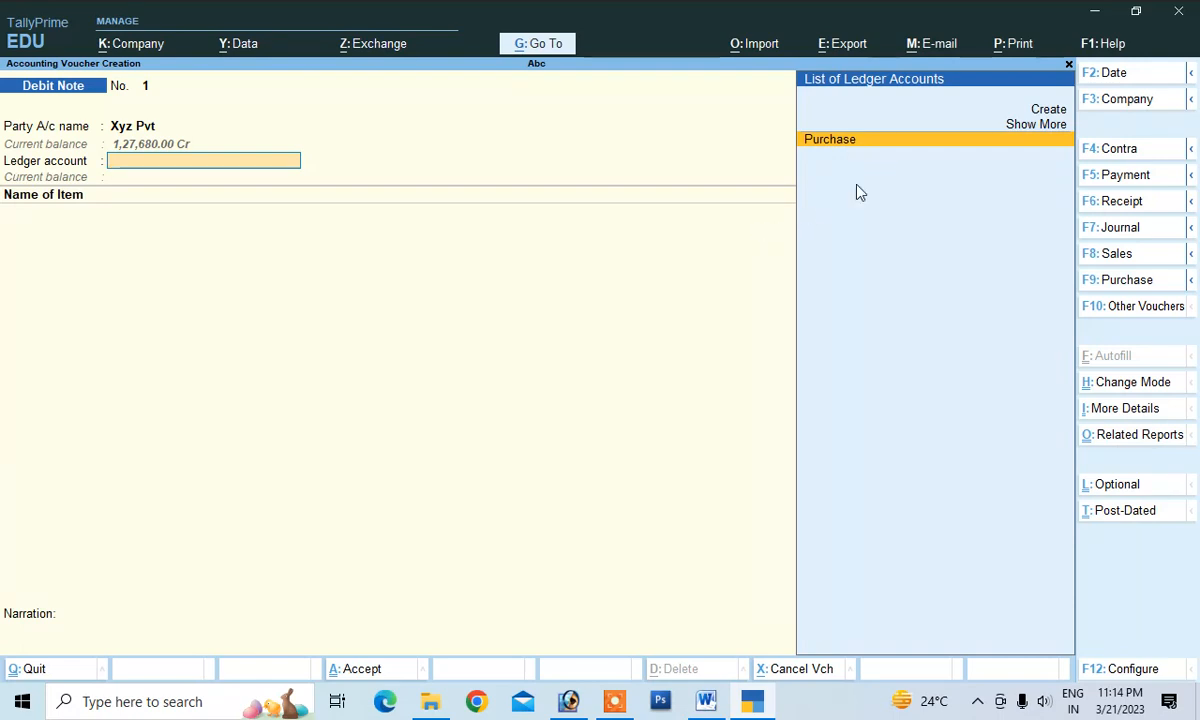
Step: Create a new ledger named Purchase Return for the debit note's ledger account and place it under Purchase Accounts
{"action": "left_click", "coordinate": [1052, 112]}
{"action": "key", "text": "Return"}
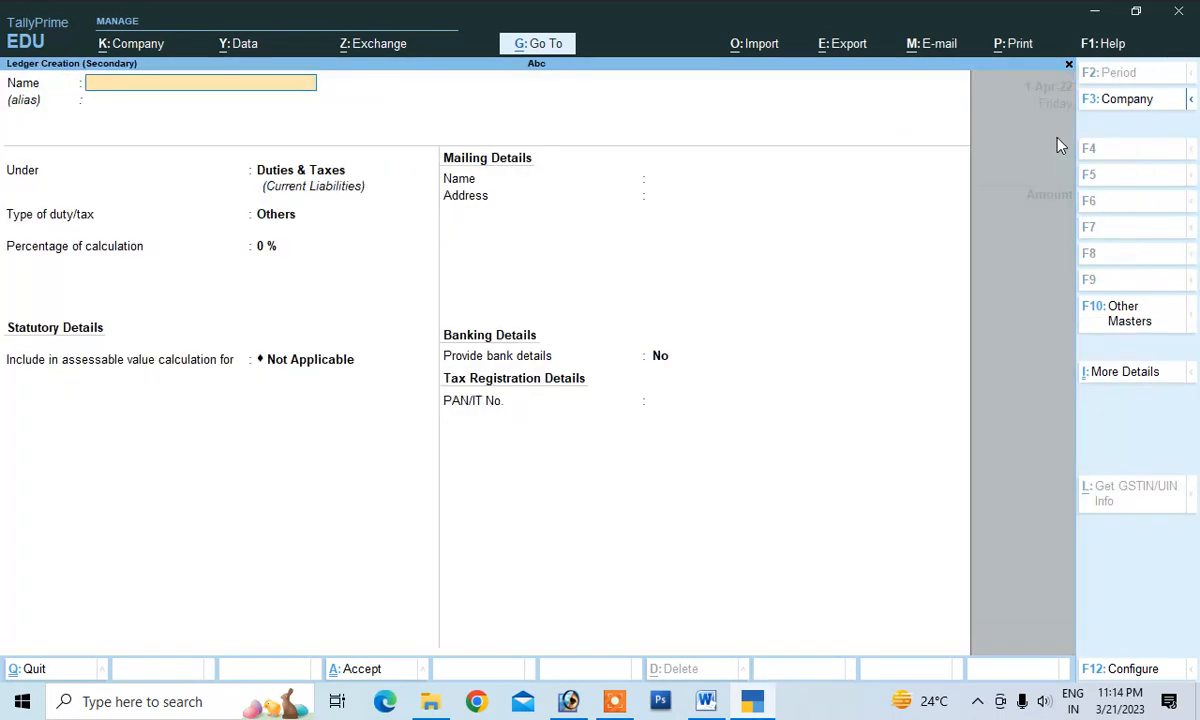
{"action": "type", "text": "c"}
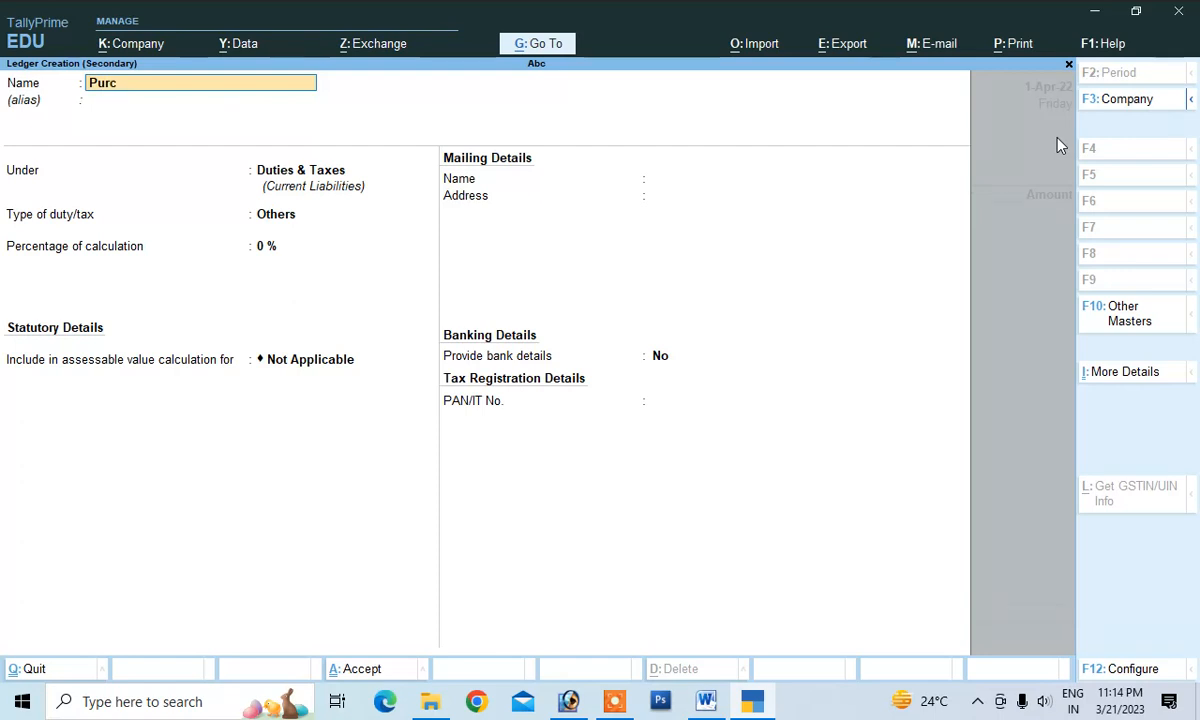
{"action": "type", "text": "hase Return"}
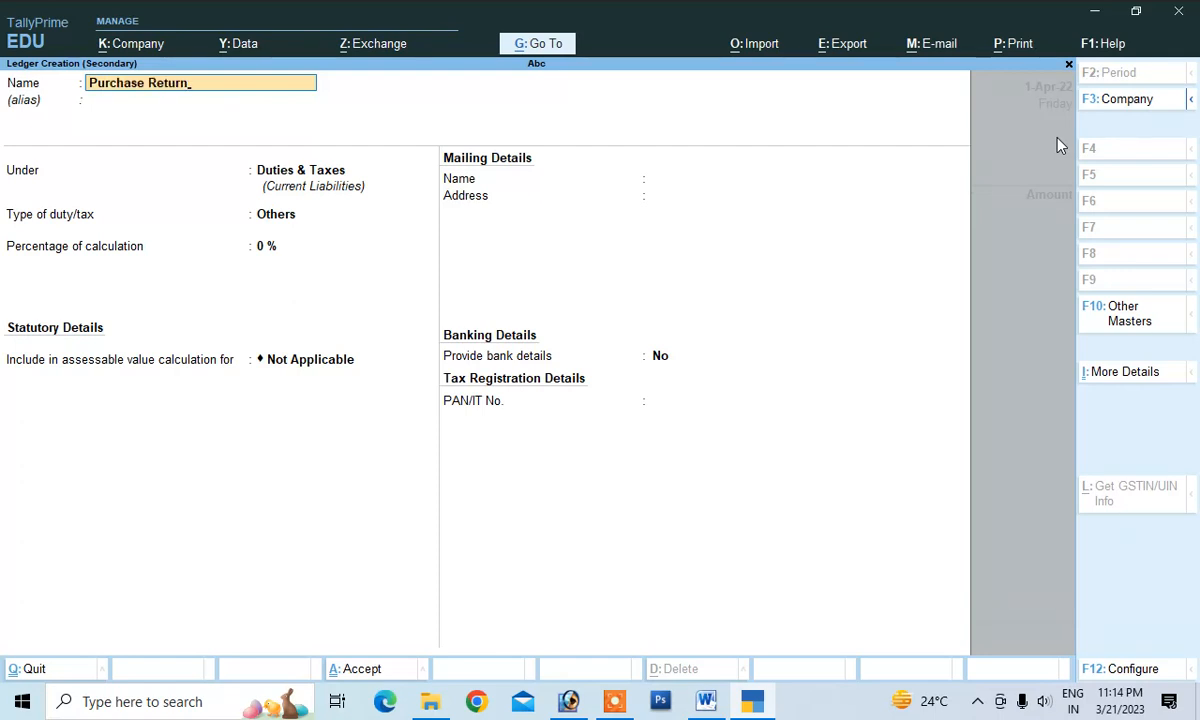
{"action": "key", "text": "Return"}
{"action": "type", "text": "P"}
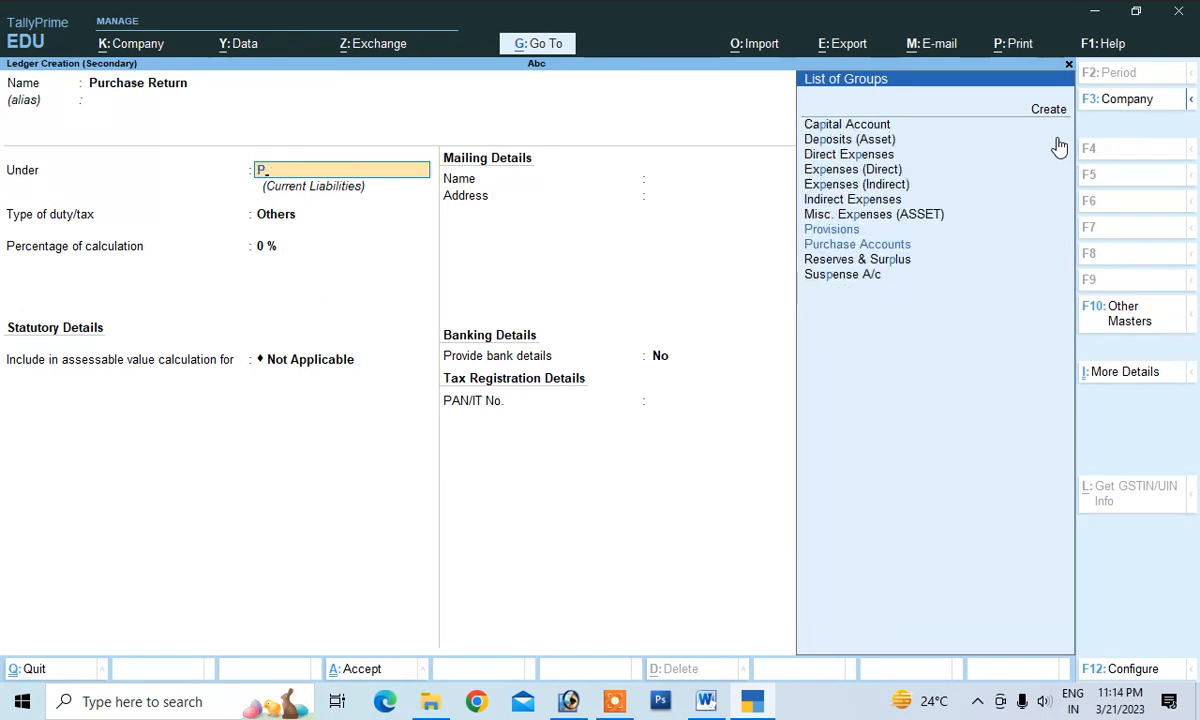
{"action": "key", "text": "Down"}
{"action": "key", "text": "Up"}
{"action": "key", "text": "Down"}
{"action": "key", "text": "Down"}
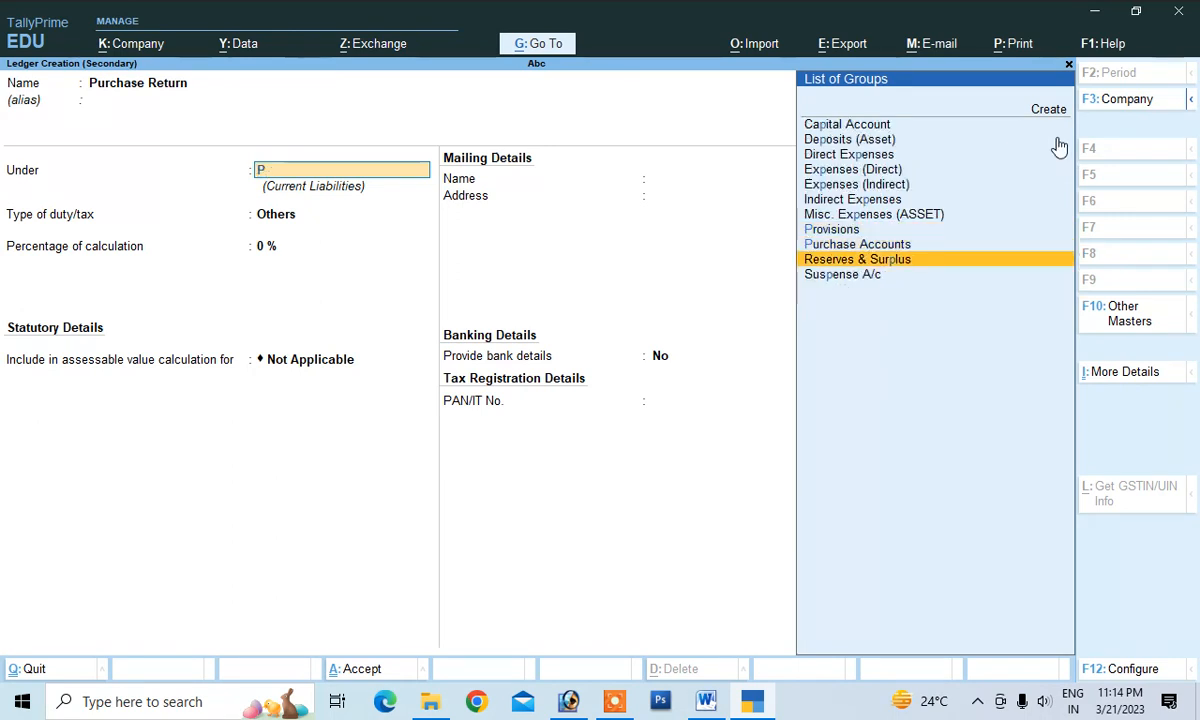
{"action": "key", "text": "Up"}
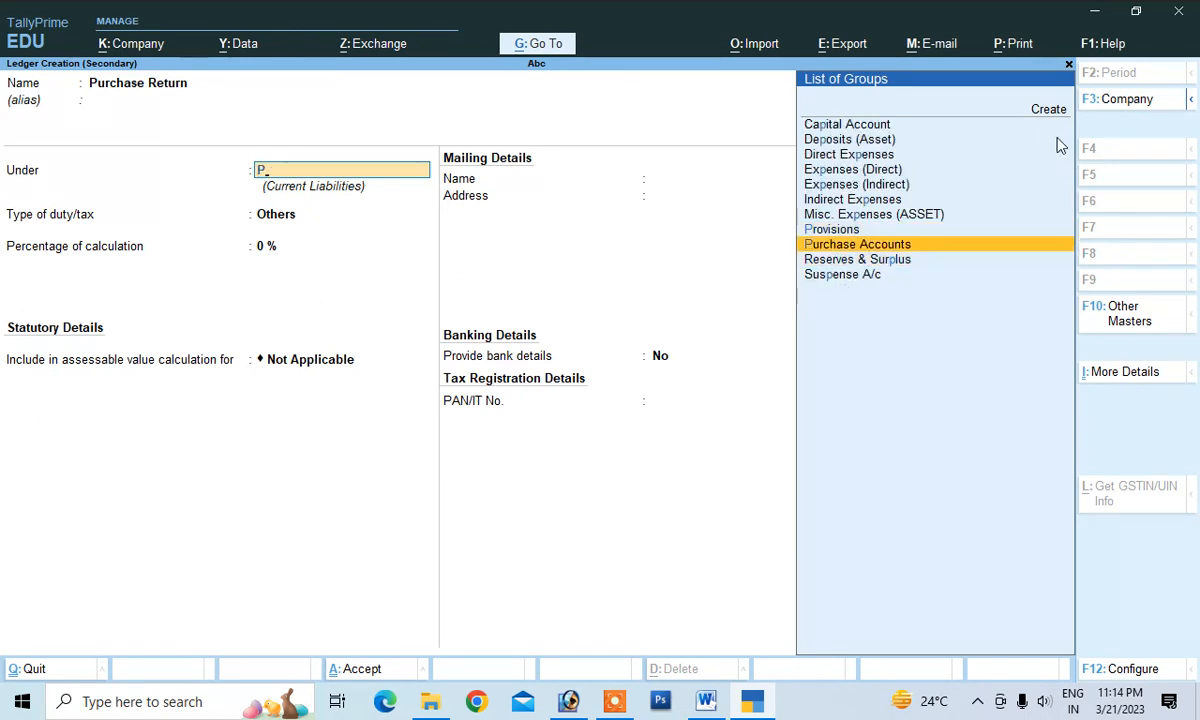
{"action": "key", "text": "Return"}
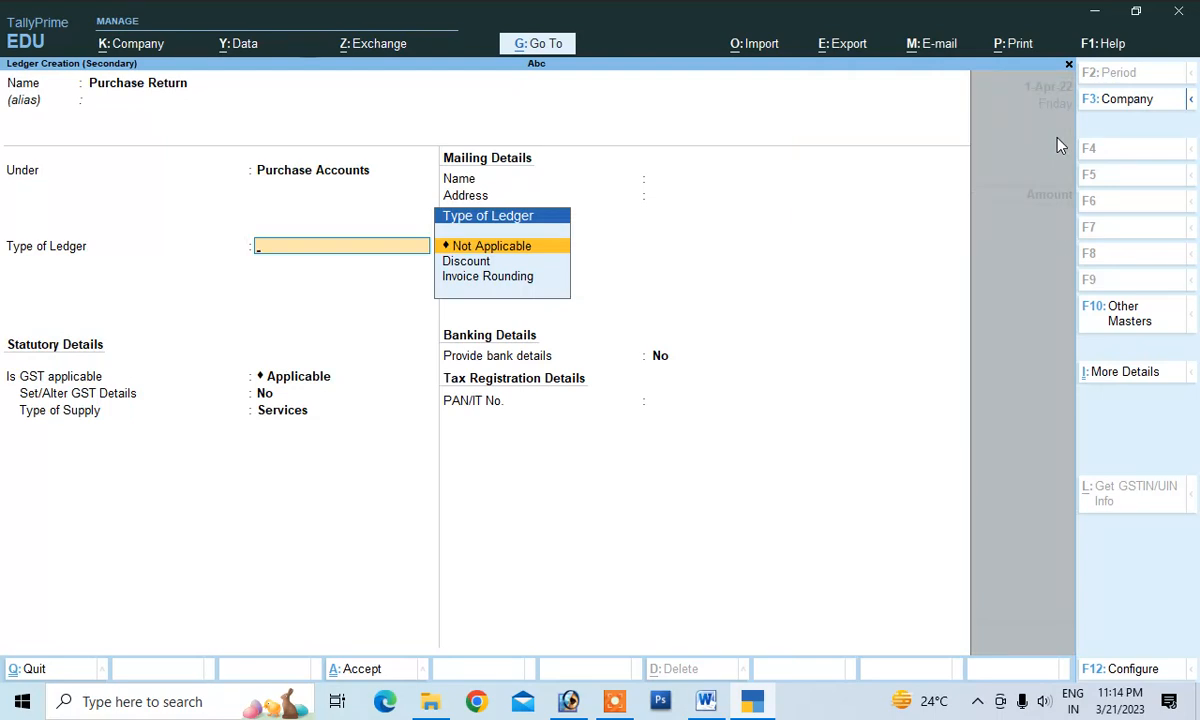
Step: Set the Purchase Return ledger's type to Not Applicable, keep GST Applicable, and set Set/Alter GST Details to Yes
{"action": "key", "text": "Return"}
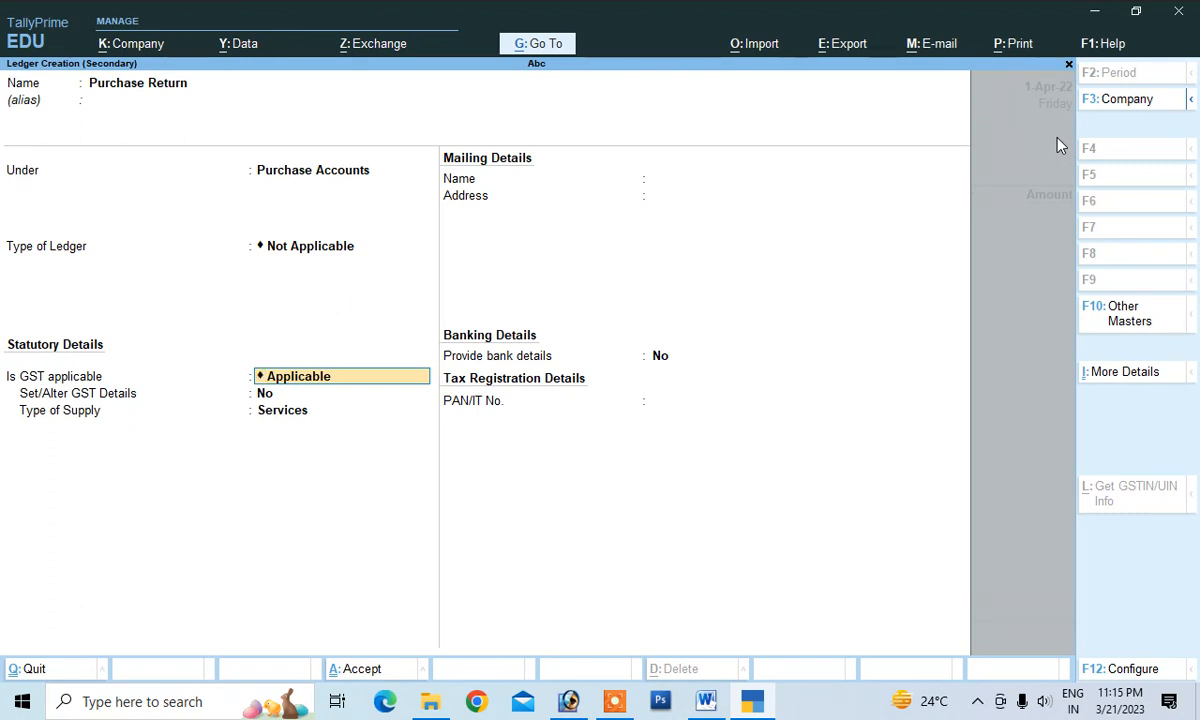
{"action": "key", "text": "Return"}
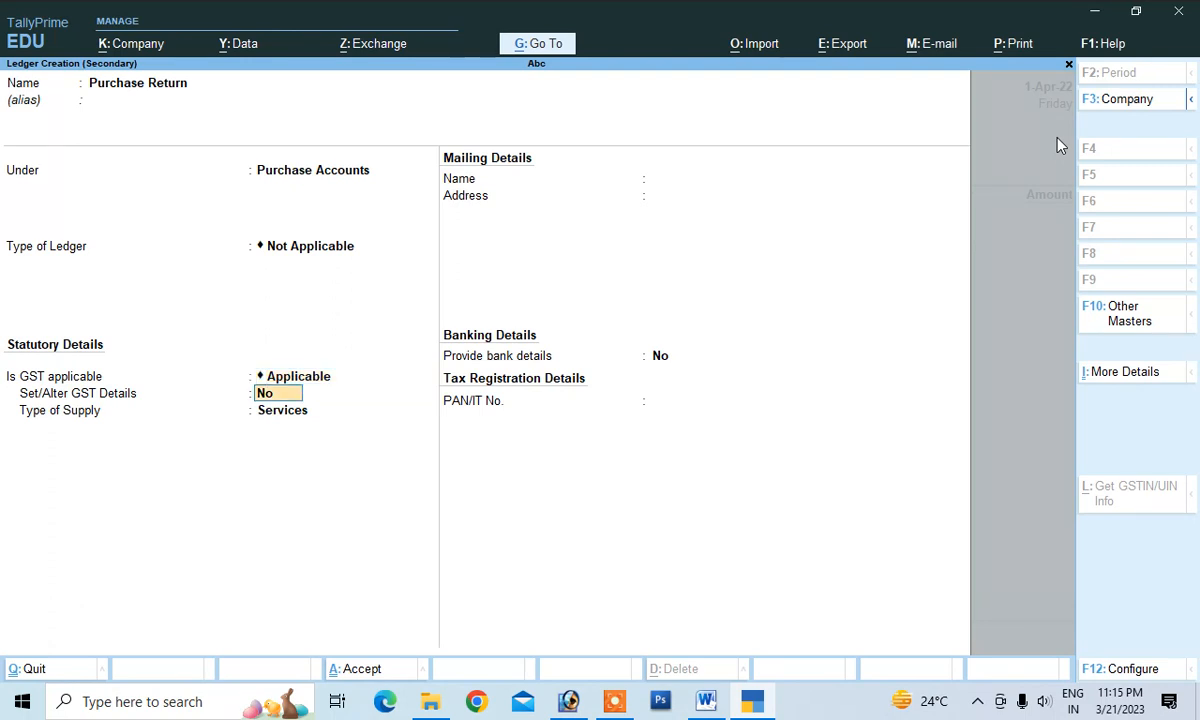
{"action": "key", "text": "y"}
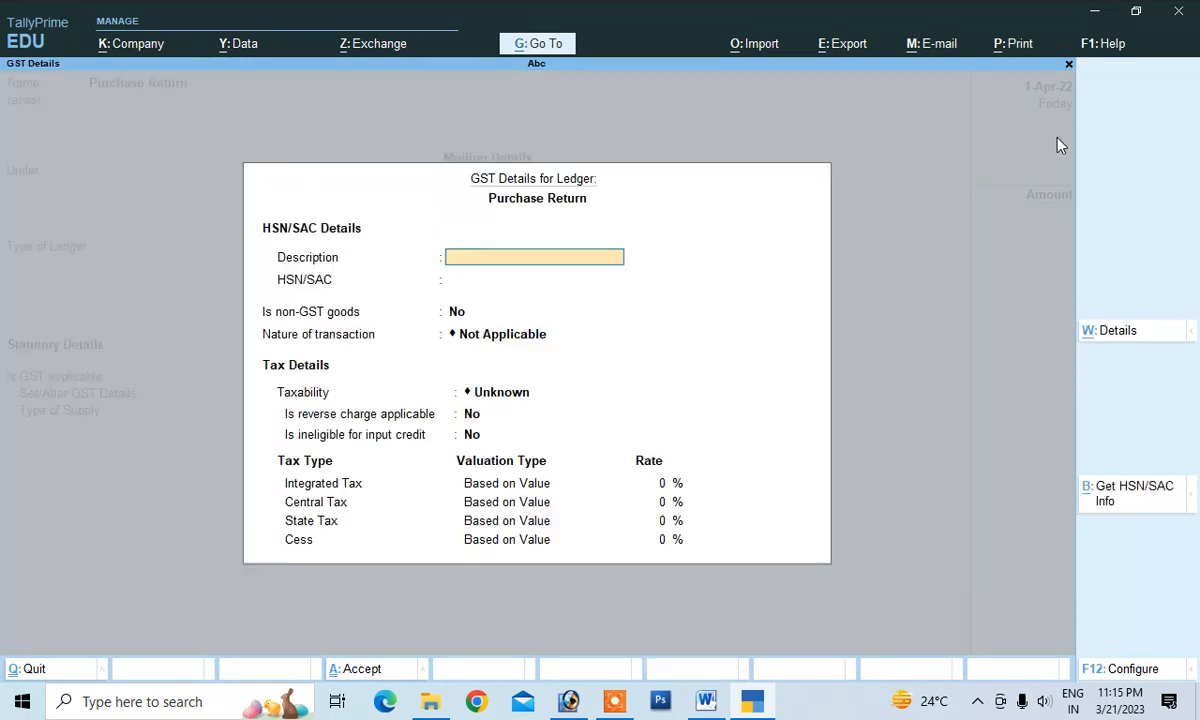
Step: Describe the ledger's HSN/SAC details as Goods, leaving the HSN/SAC code blank and Is non-GST goods at No
{"action": "type", "text": "Goods"}
{"action": "key", "text": "Return"}
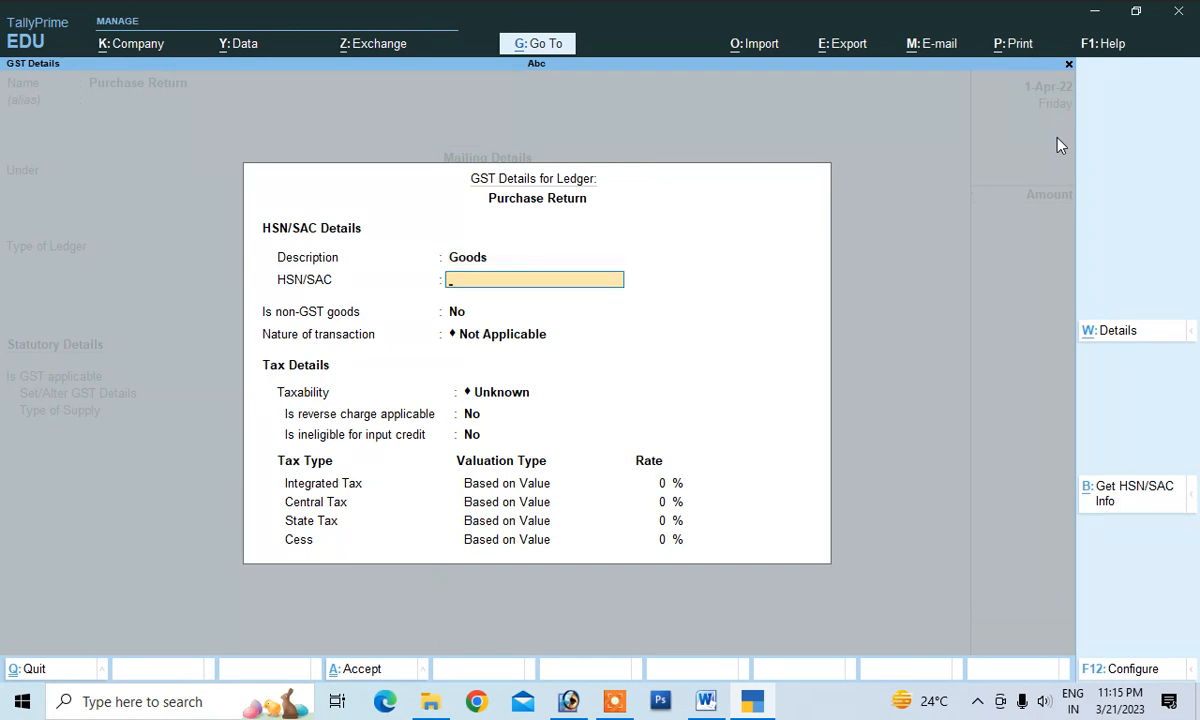
{"action": "type", "text": "5"}
{"action": "key", "text": "Return"}
{"action": "key", "text": "Return"}
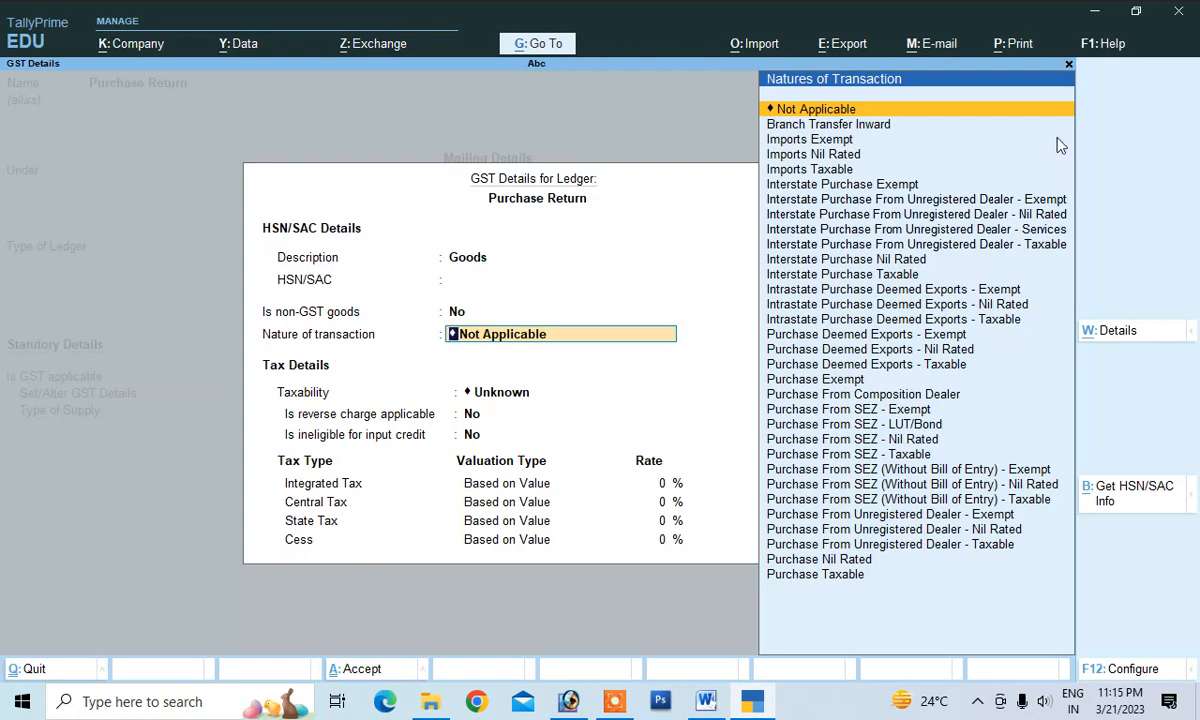
Step: Set the Purchase Return ledger's nature of transaction to Purchase Taxable
{"action": "key", "text": "Down"}
{"action": "key", "text": "Down"}
{"action": "key", "text": "Down"}
{"action": "key", "text": "Down"}
{"action": "key", "text": "Down"}
{"action": "key", "text": "Down"}
{"action": "key", "text": "Down"}
{"action": "key", "text": "Down"}
{"action": "key", "text": "Down"}
{"action": "key", "text": "Down"}
{"action": "key", "text": "Down"}
{"action": "key", "text": "Down"}
{"action": "key", "text": "Down"}
{"action": "key", "text": "Down"}
{"action": "key", "text": "Down"}
{"action": "key", "text": "Down"}
{"action": "key", "text": "Down"}
{"action": "key", "text": "Down"}
{"action": "key", "text": "Down"}
{"action": "key", "text": "Down"}
{"action": "key", "text": "Down"}
{"action": "key", "text": "Down"}
{"action": "key", "text": "Down"}
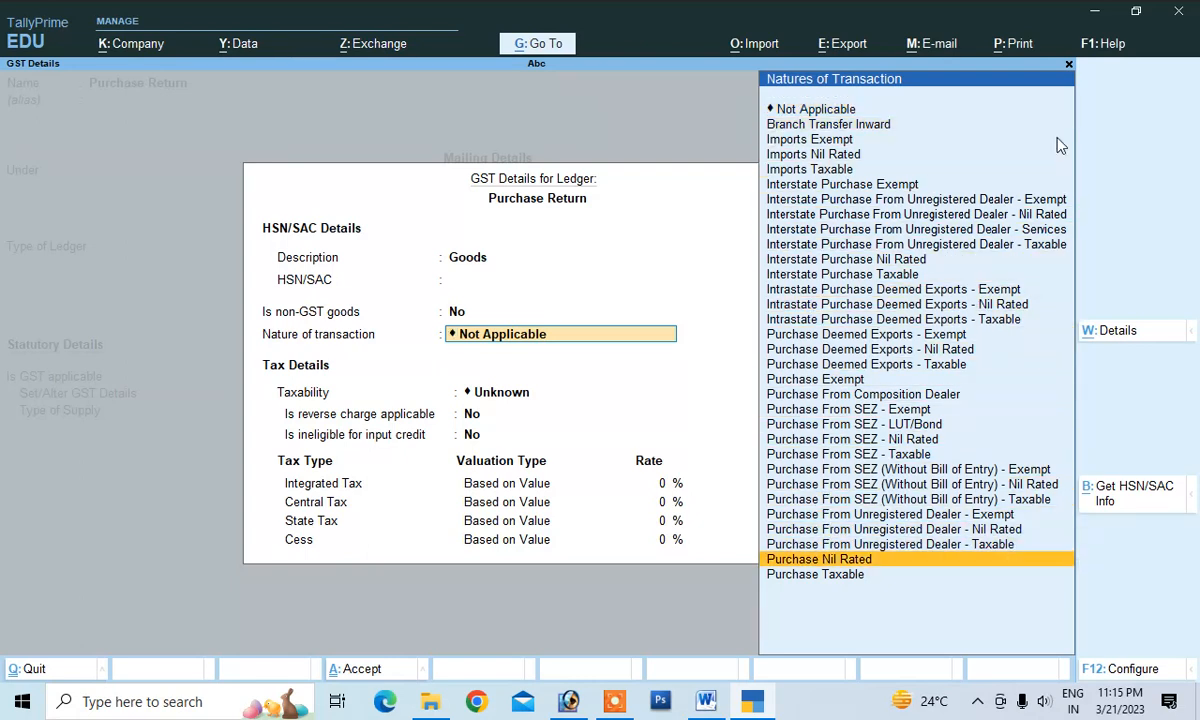
{"action": "key", "text": "Return"}
Step: Set the Integrated Tax rate to 12 %, keep Taxability as Taxable, and accept the ledger's GST details
{"action": "key", "text": "Return"}
{"action": "key", "text": "Return"}
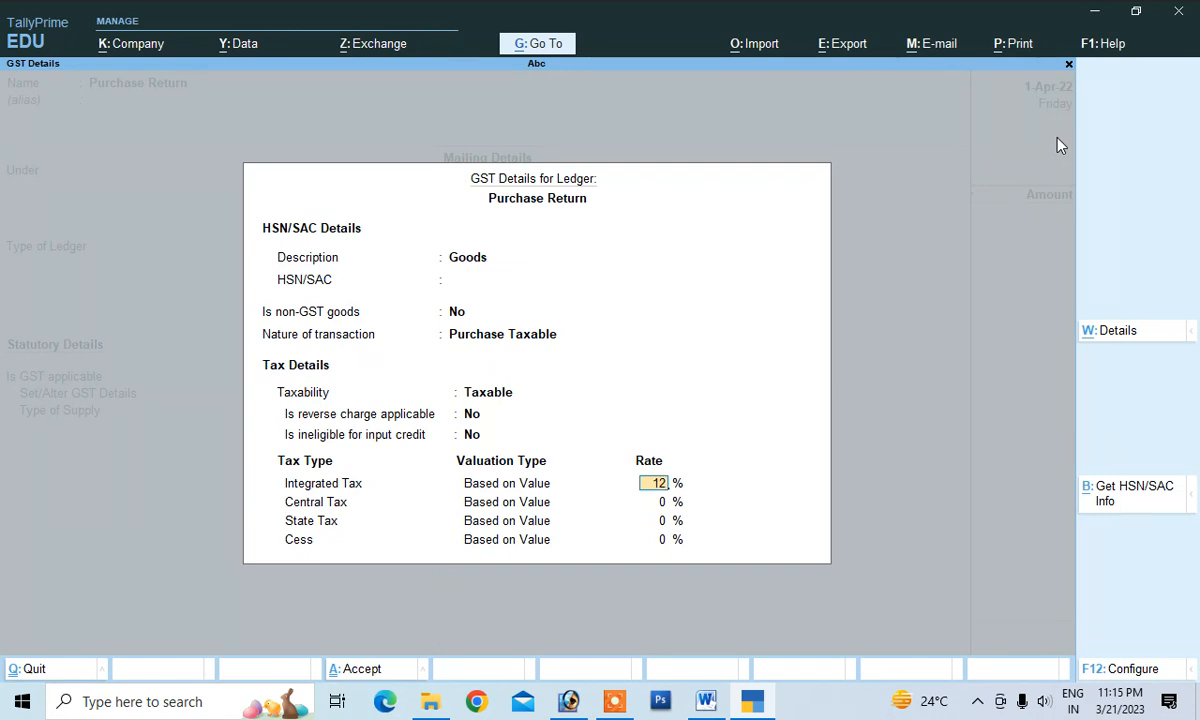
{"action": "key", "text": "Return"}
{"action": "key", "text": "Return"}
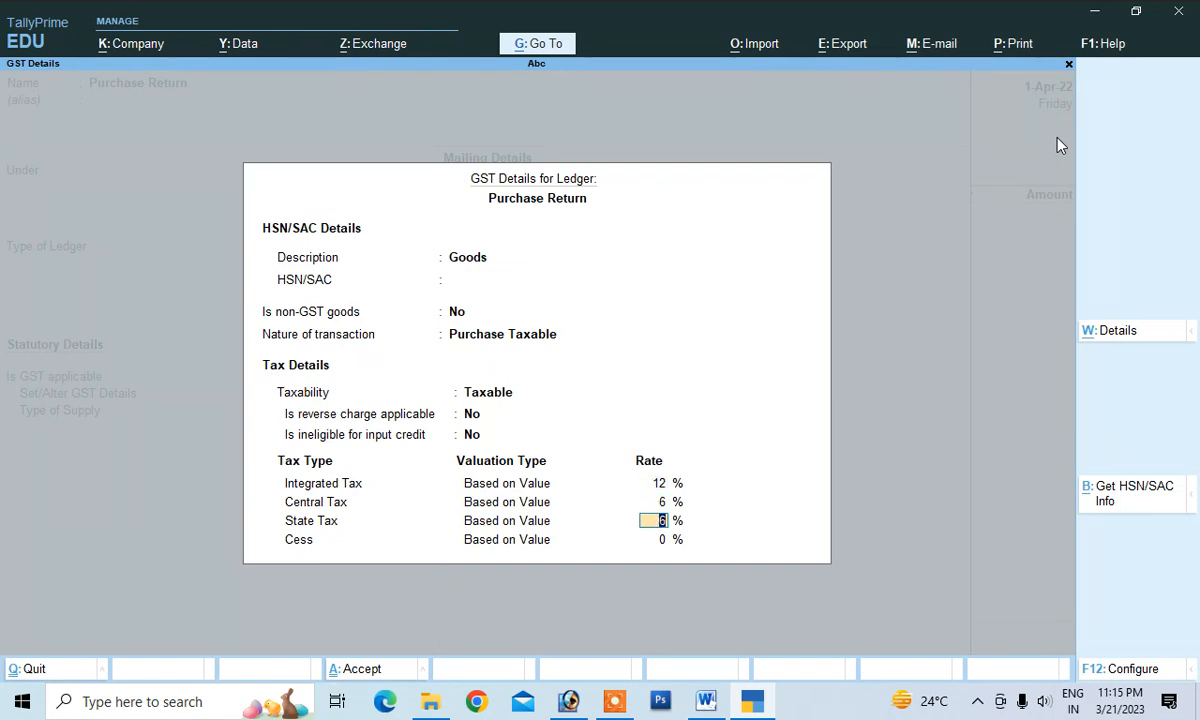
{"action": "key", "text": "Return"}
{"action": "key", "text": "Return"}
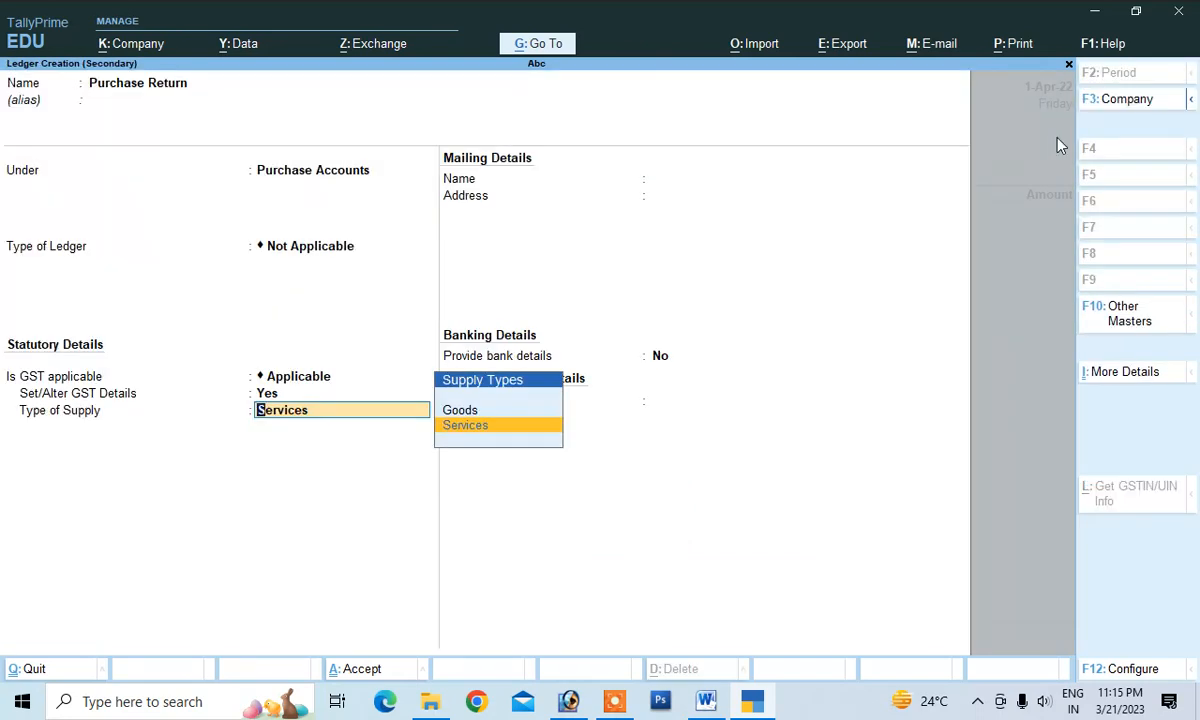
Step: Set the Purchase Return ledger's type of supply to Goods and save the ledger without bank details
{"action": "key", "text": "Up"}
{"action": "key", "text": "Return"}
{"action": "key", "text": "Return"}
{"action": "key", "text": "Return"}
{"action": "key", "text": "Return"}
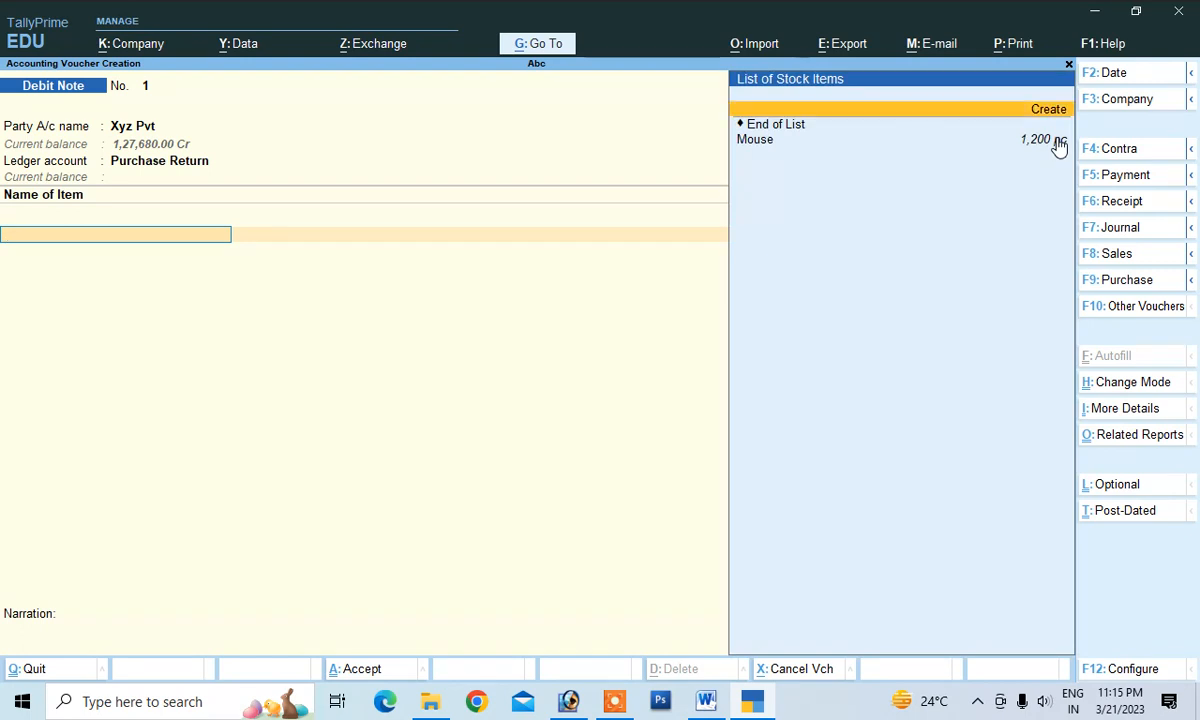
Step: Add the stock item Mouse to the debit note with a quantity of 200 pc at a rate of 95.00 per pc
{"action": "key", "text": "Down"}
{"action": "key", "text": "Down"}
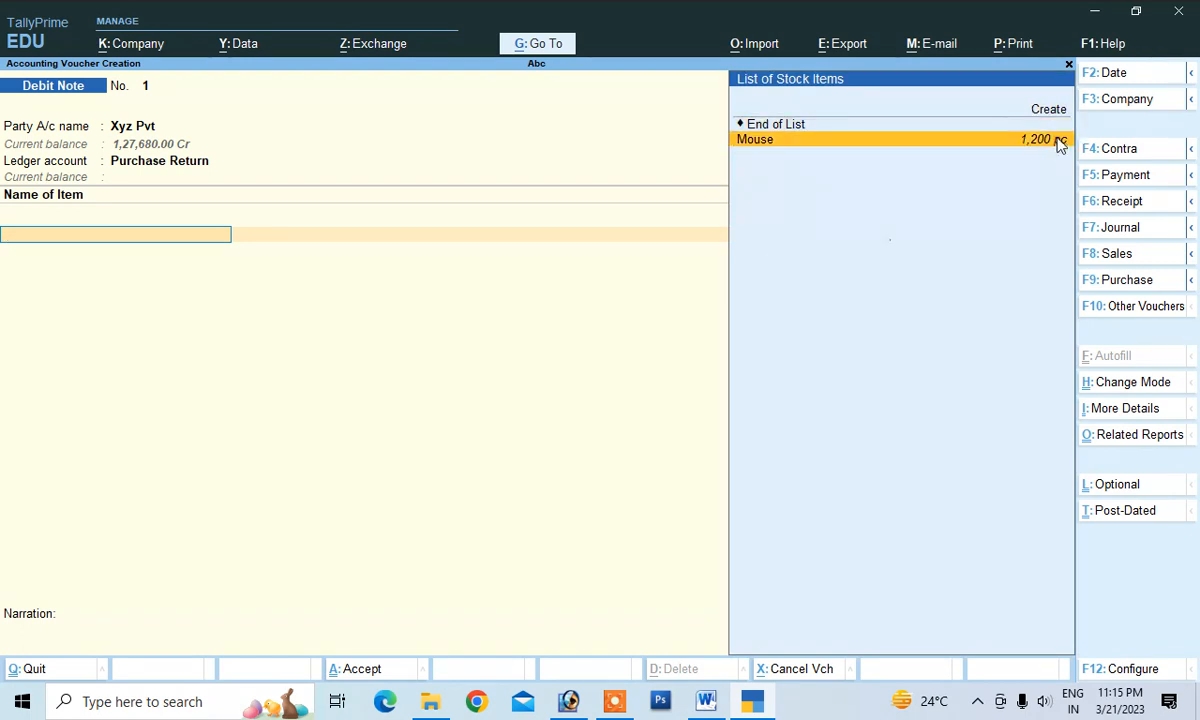
{"action": "key", "text": "Return"}
{"action": "type", "text": "200"}
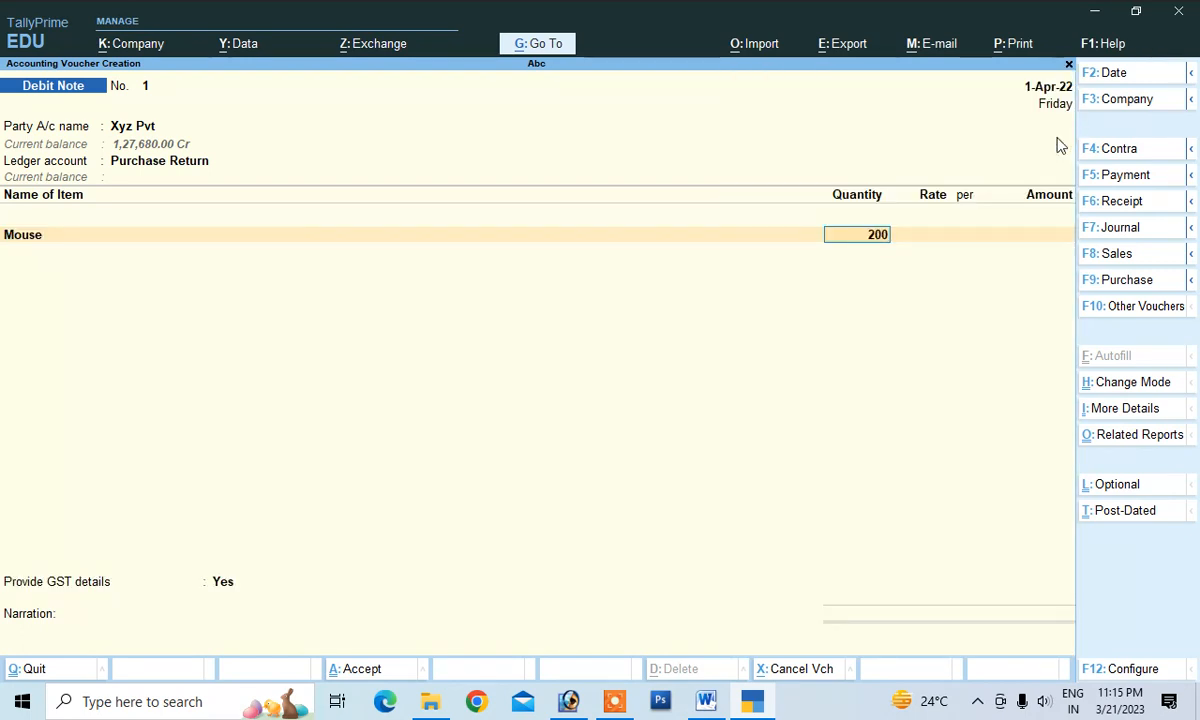
{"action": "key", "text": "Return"}
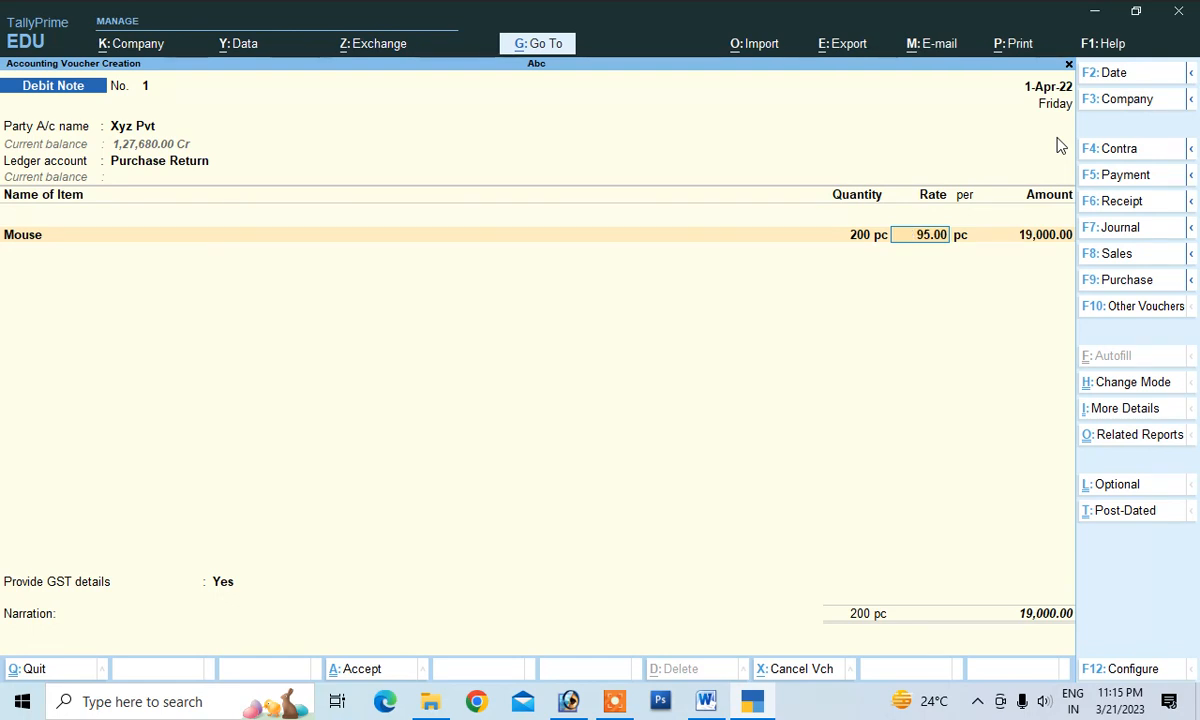
{"action": "key", "text": "Return"}
{"action": "key", "text": "Return"}
{"action": "key", "text": "Return"}
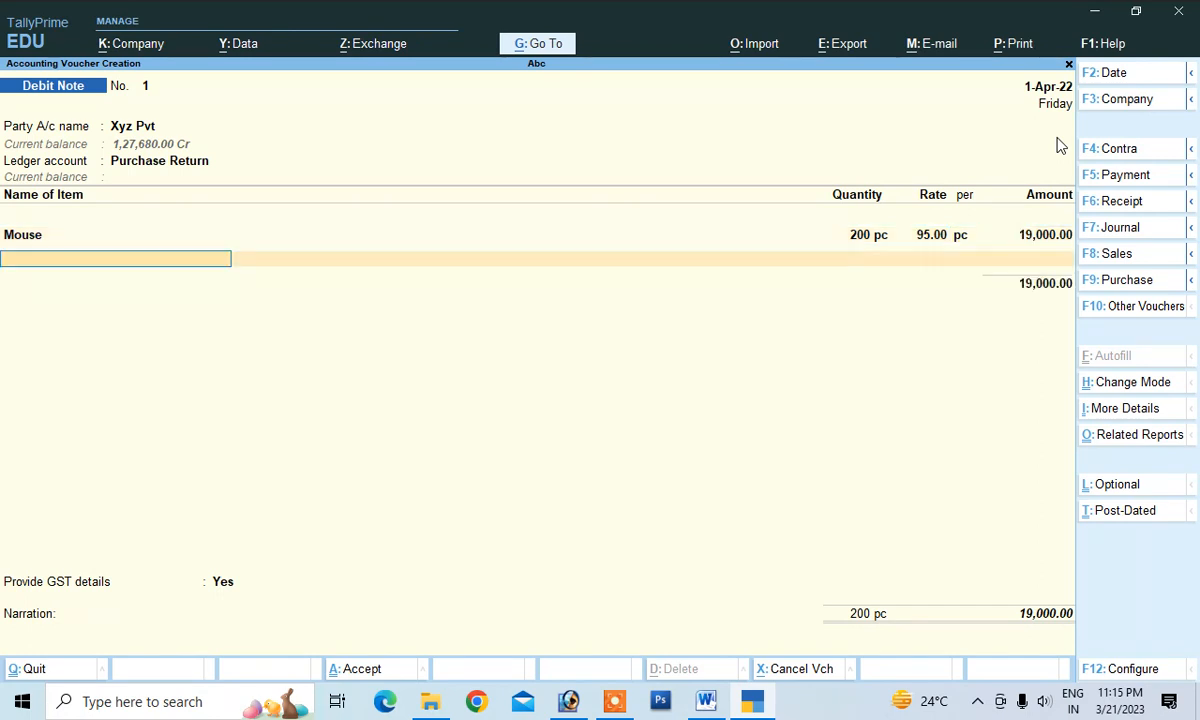
Step: Add the Cgst and Sgst ledgers below the Mouse item and accept their calculated amounts
{"action": "type", "text": "C"}
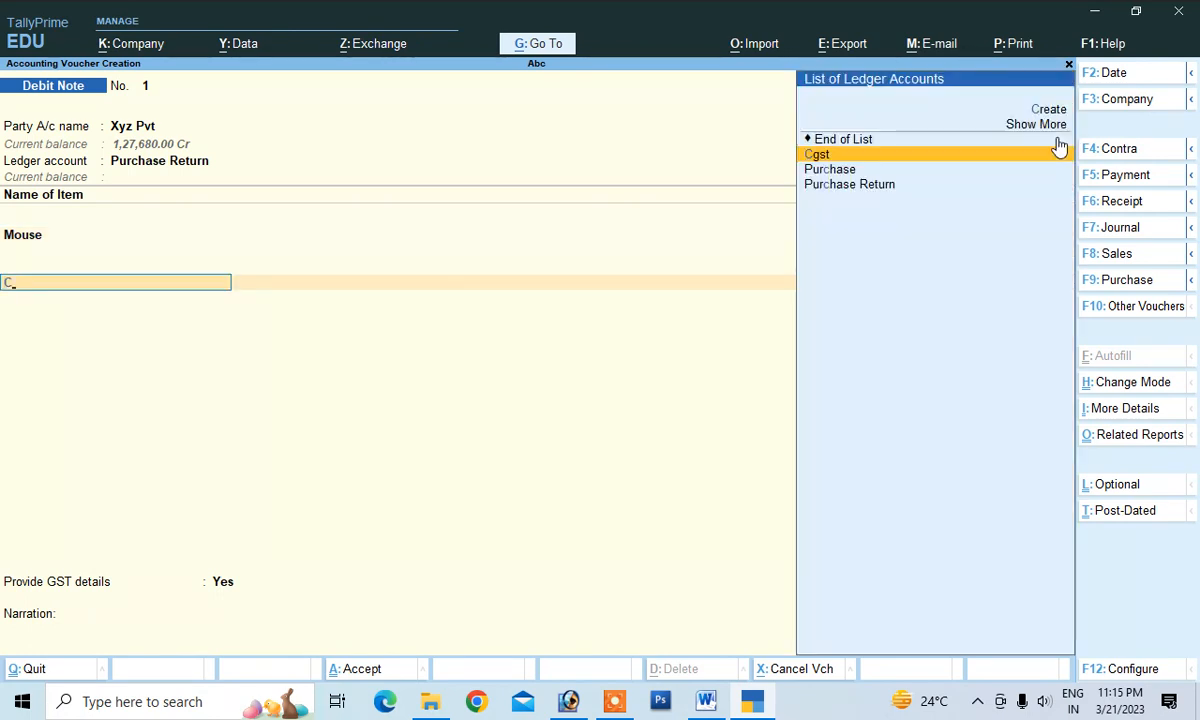
{"action": "key", "text": "Return"}
{"action": "key", "text": "Return"}
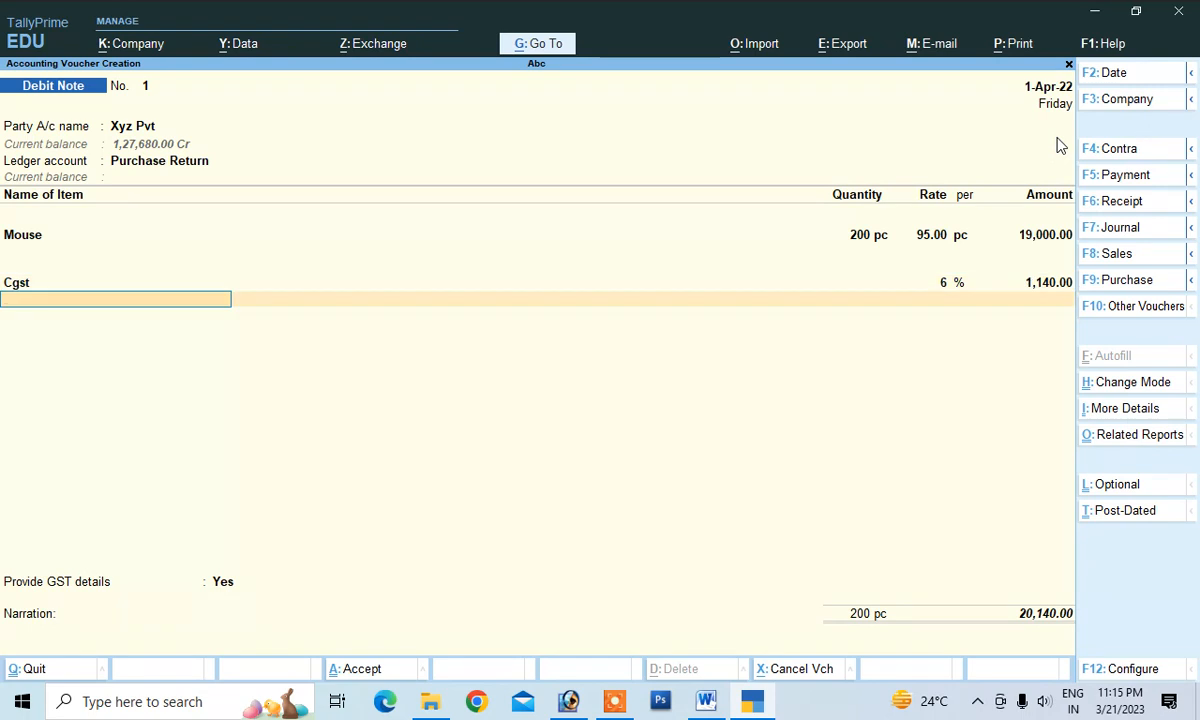
{"action": "type", "text": "S"}
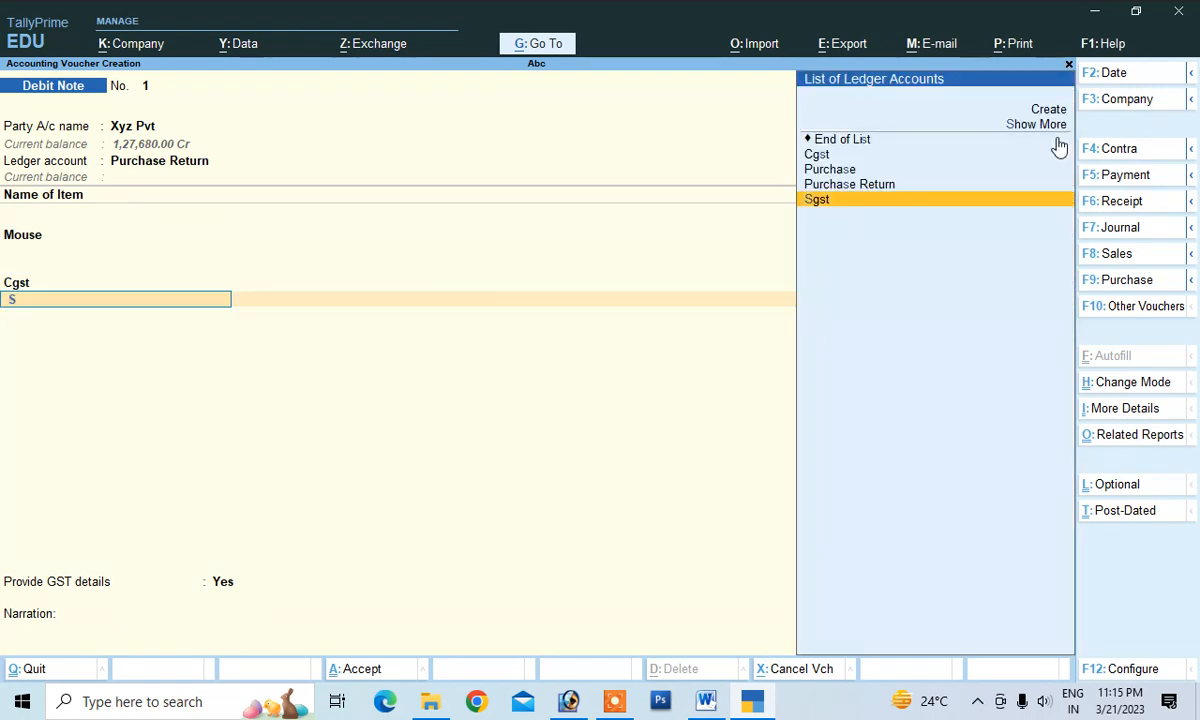
{"action": "key", "text": "Return"}
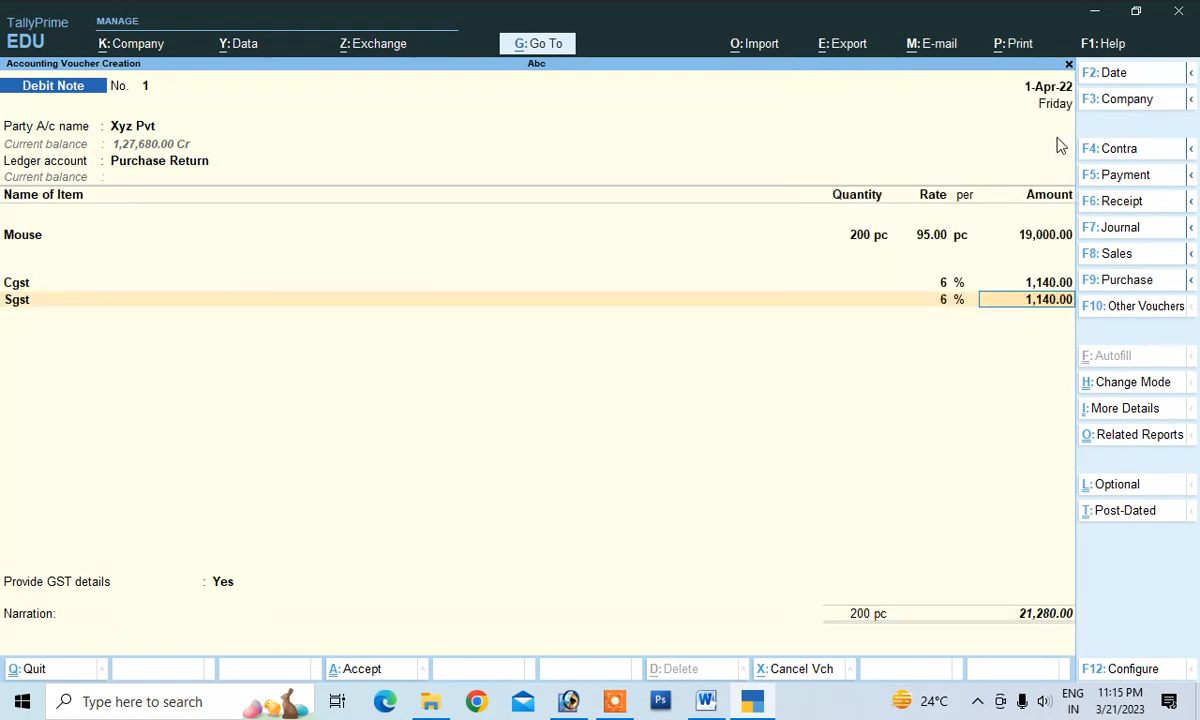
{"action": "key", "text": "Return"}
Step: End the debit note's ledger list and set Provide GST details to No
{"action": "key", "text": "Return"}
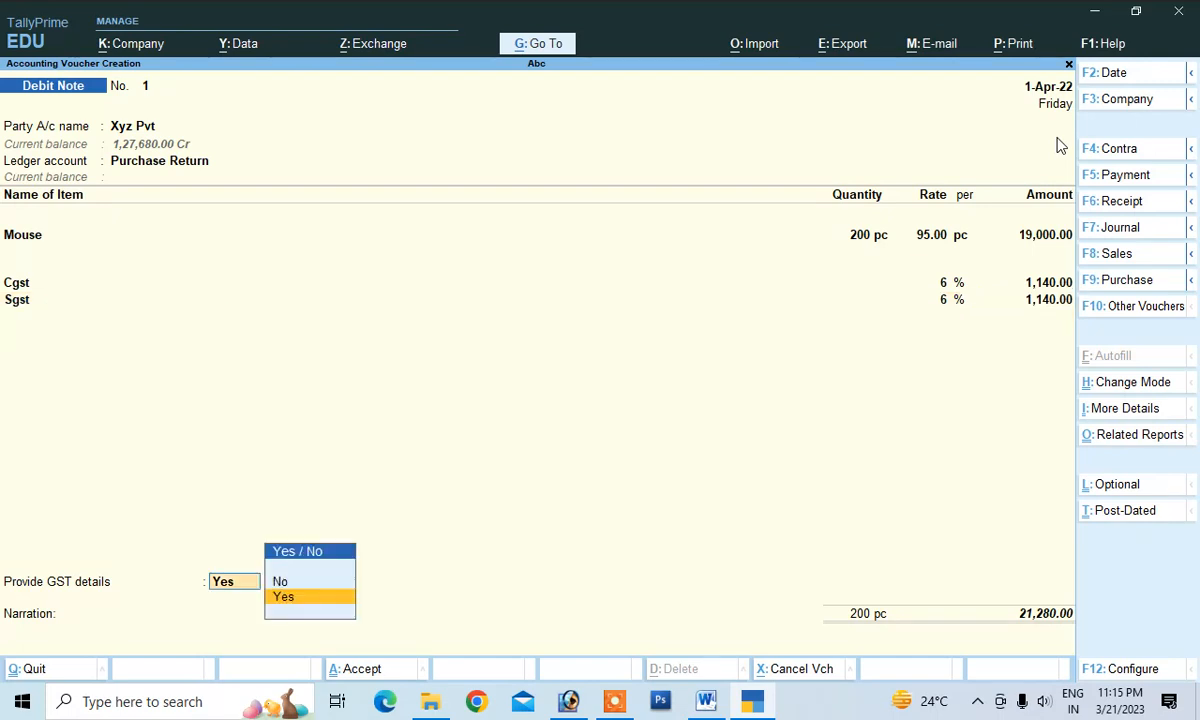
{"action": "key", "text": "Up"}
{"action": "key", "text": "Return"}
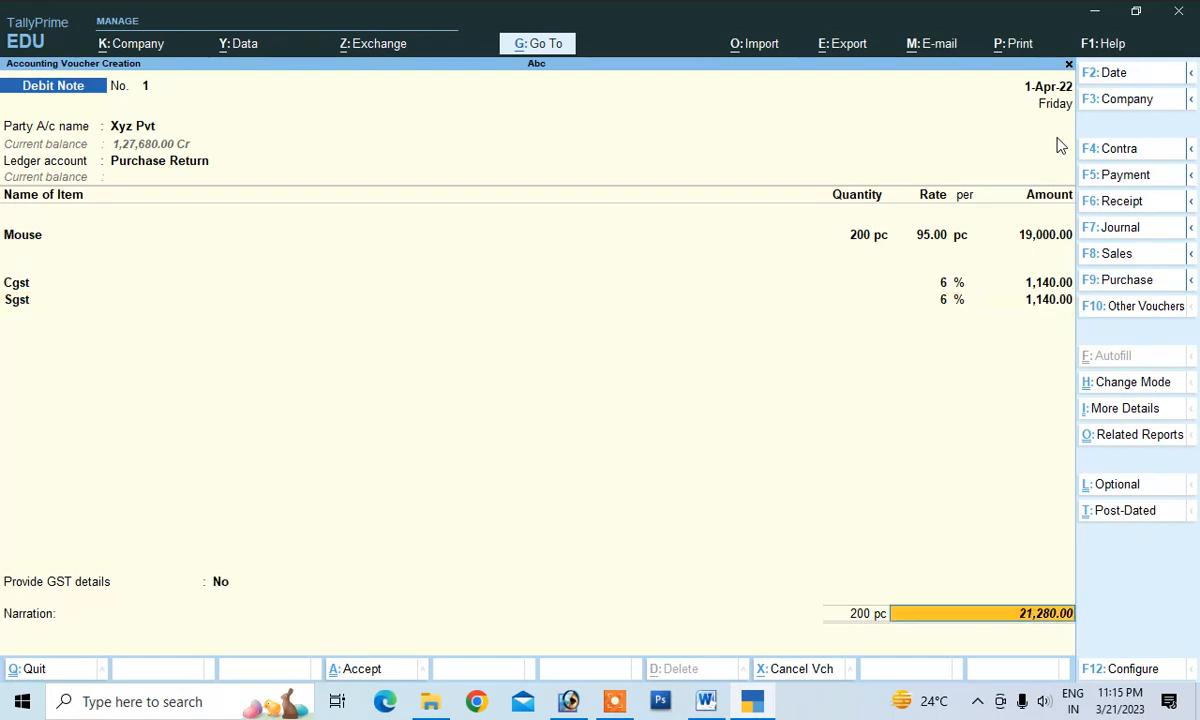
Step: Allocate the debit note amount for Xyz Pvt as Agst Ref to pending bill 01
{"action": "key", "text": "Return"}
{"action": "key", "text": "Return"}
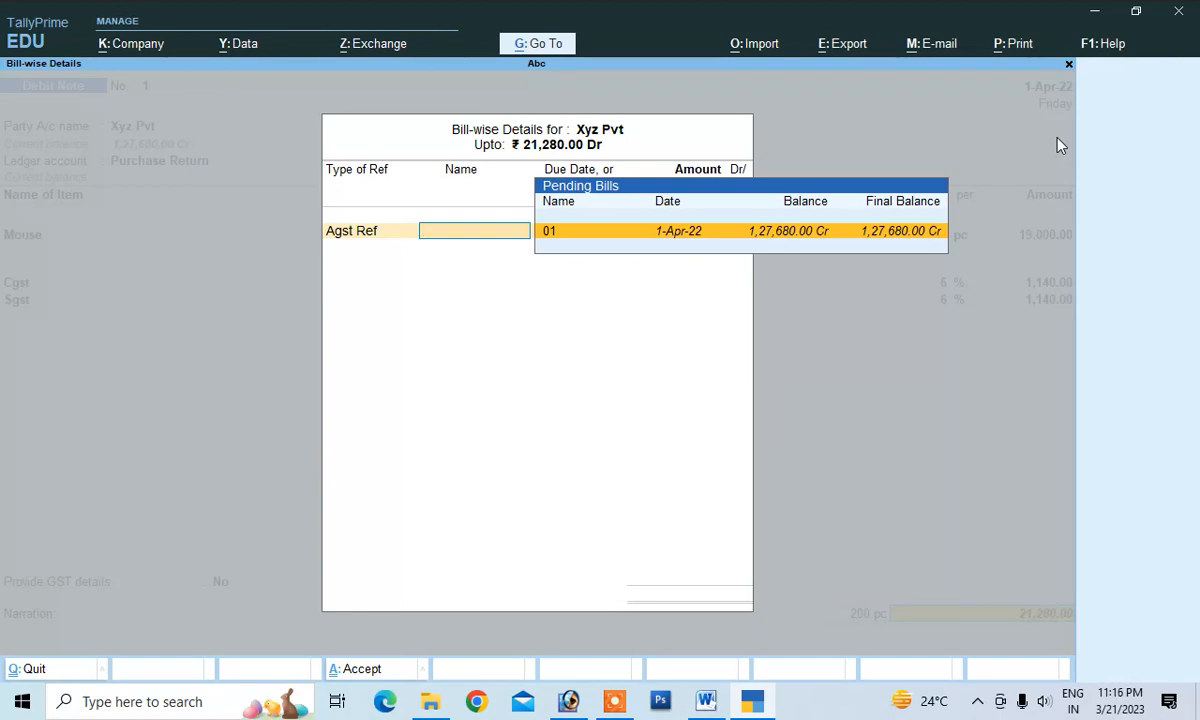
{"action": "key", "text": "Return"}
{"action": "key", "text": "Return"}
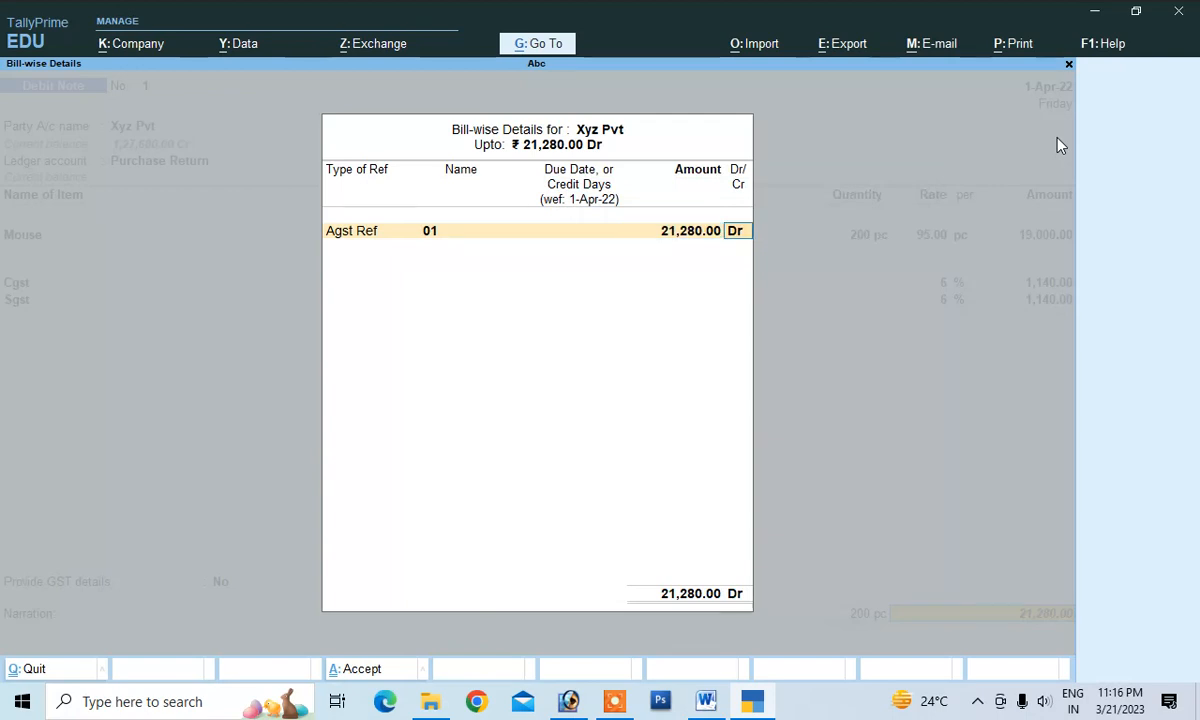
{"action": "key", "text": "Return"}
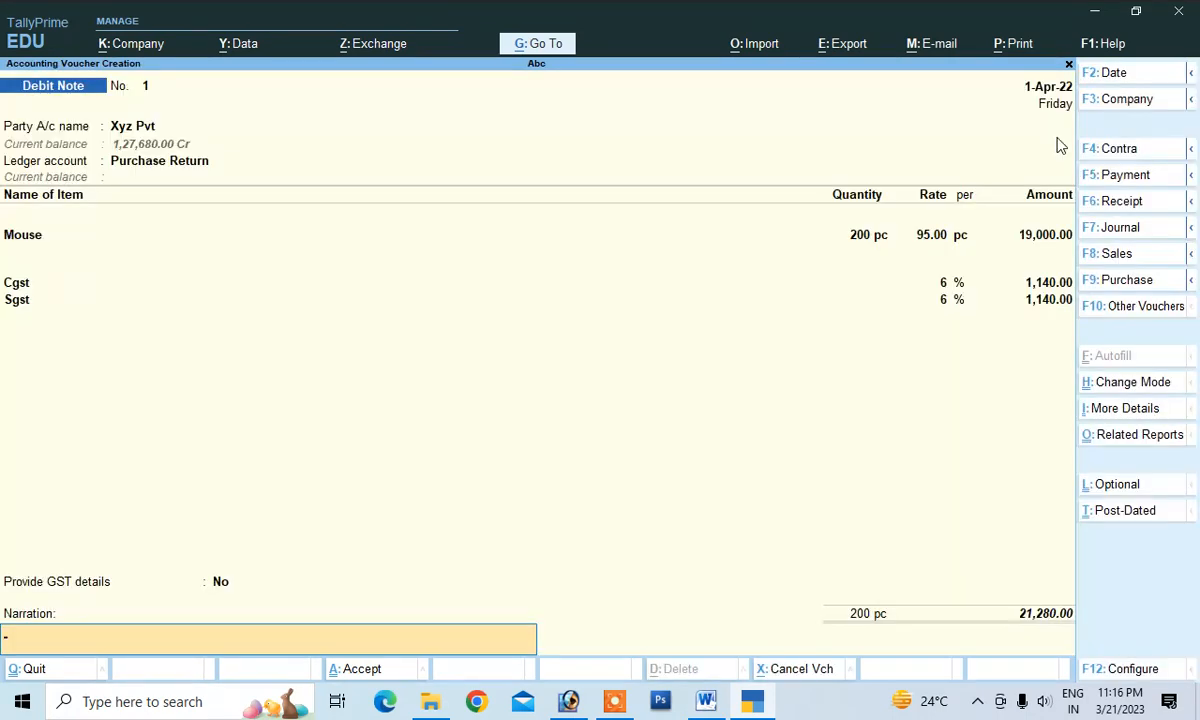
Step: Enter the narration "being purchase return", save the debit note and return to the Gateway of Tally
{"action": "type", "text": "being purchase retu"}
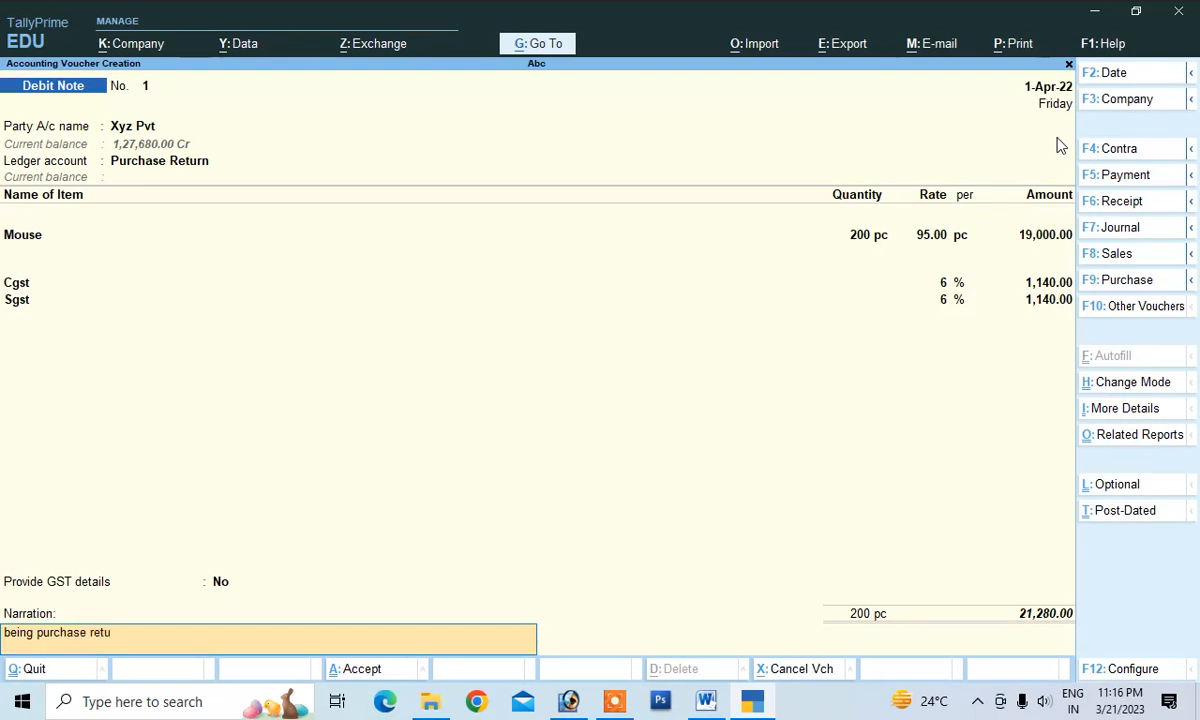
{"action": "type", "text": "rn"}
{"action": "key", "text": "Return"}
{"action": "key", "text": "Return"}
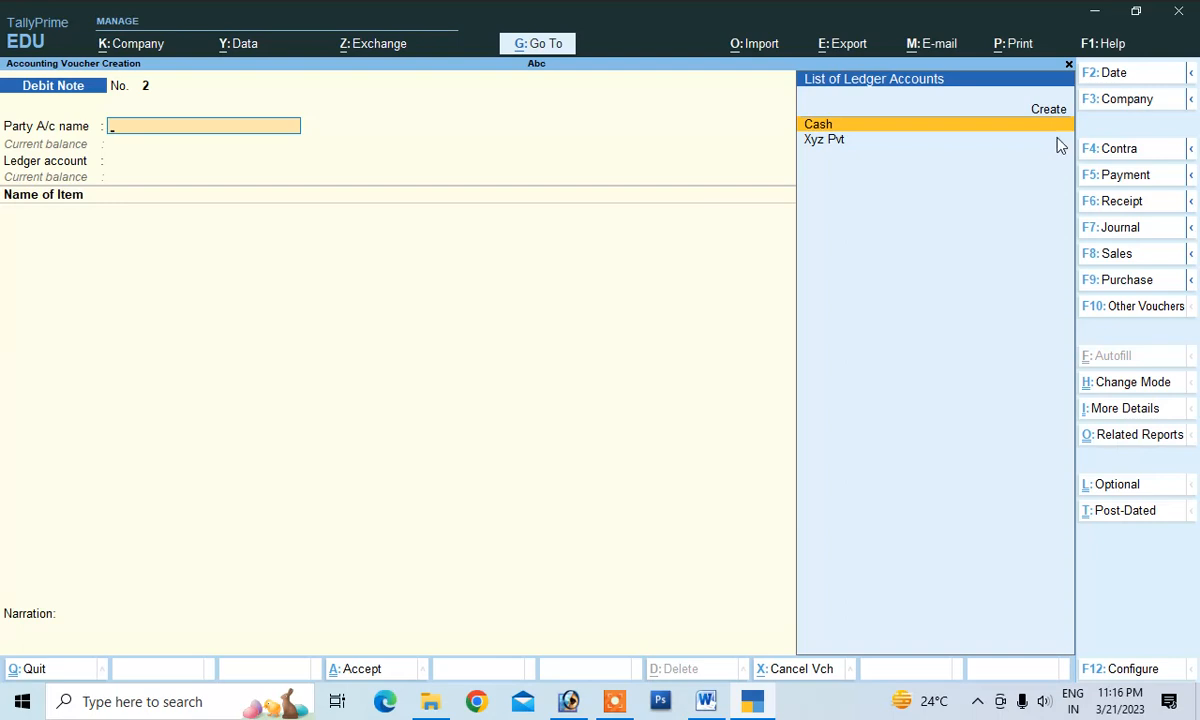
{"action": "key", "text": "Escape"}
{"action": "key", "text": "y"}
{"action": "key", "text": "Escape"}
{"action": "key", "text": "n"}
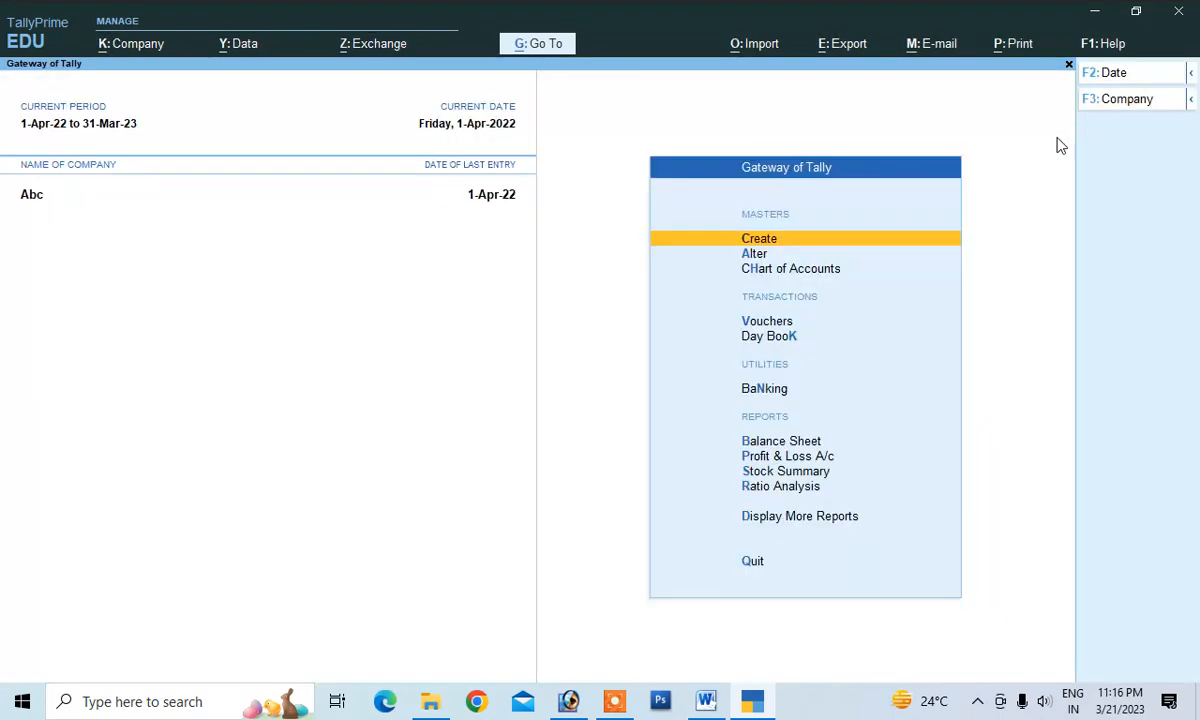
Step: Review the Stock Query for Mouse under Statements of Inventory and return to the Gateway of Tally
{"action": "key", "text": "Down"}
{"action": "key", "text": "Down"}
{"action": "key", "text": "Down"}
{"action": "key", "text": "Down"}
{"action": "key", "text": "Down"}
{"action": "key", "text": "Down"}
{"action": "key", "text": "Down"}
{"action": "key", "text": "Down"}
{"action": "key", "text": "Down"}
{"action": "key", "text": "Down"}
{"action": "key", "text": "Down"}
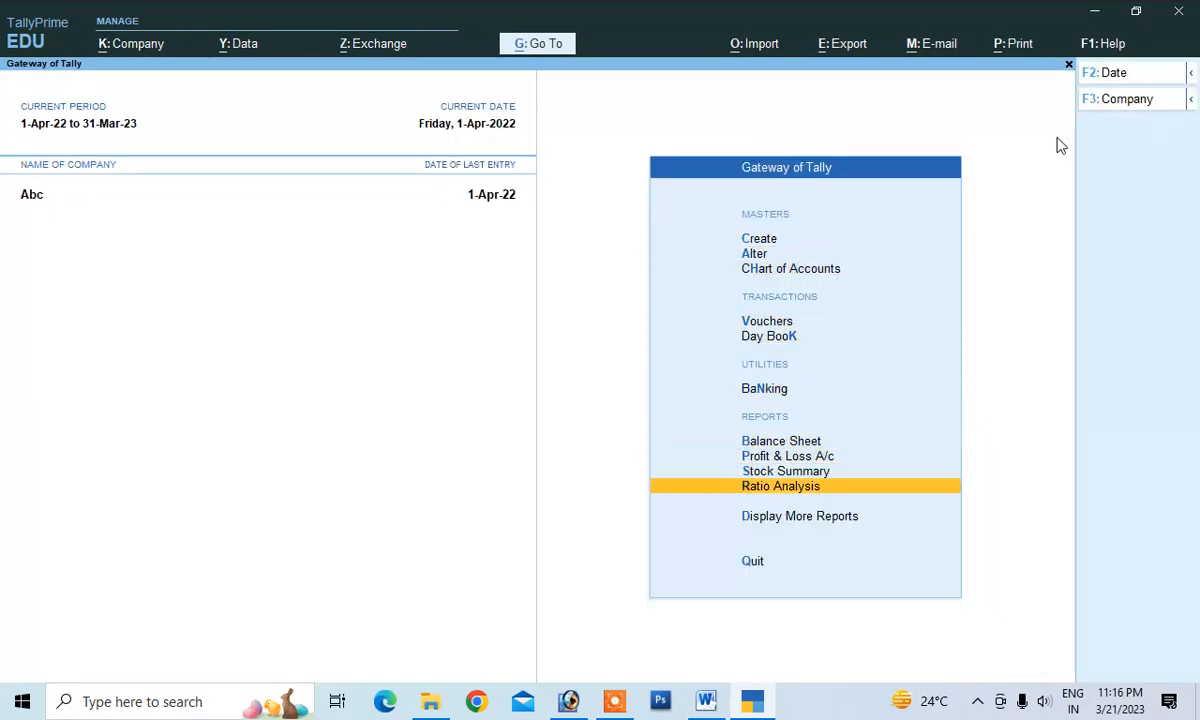
{"action": "key", "text": "Up"}
{"action": "key", "text": "Return"}
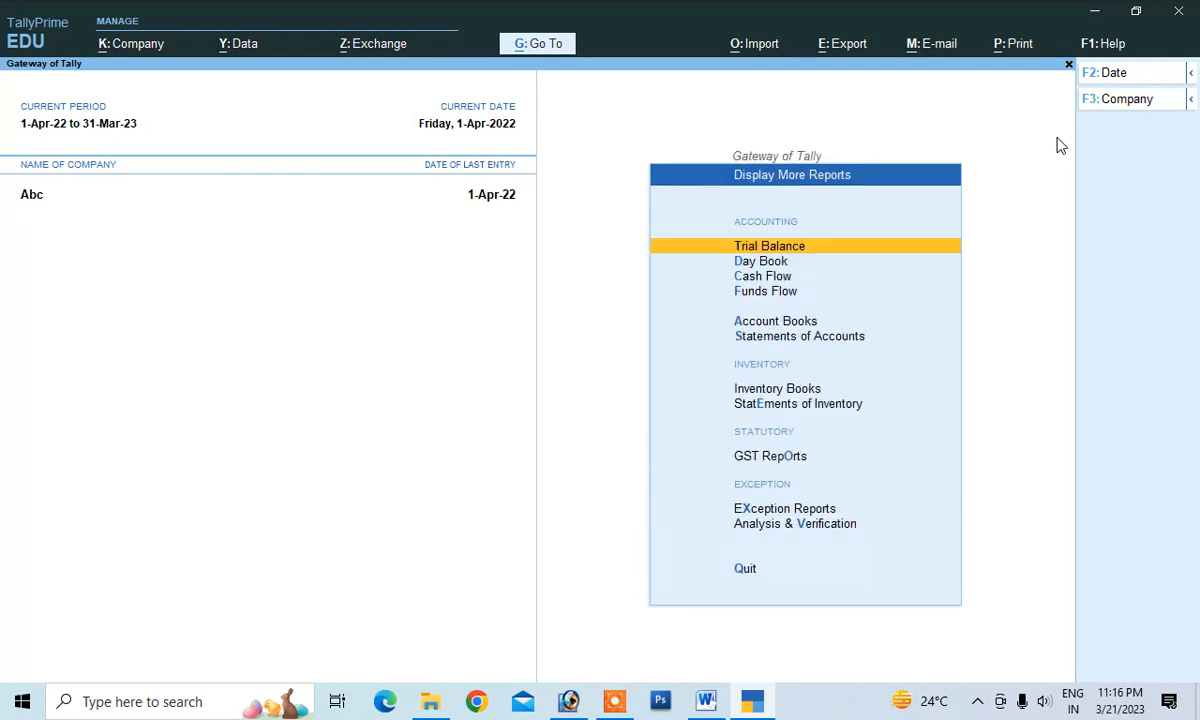
{"action": "key", "text": "Down"}
{"action": "key", "text": "Down"}
{"action": "key", "text": "Down"}
{"action": "key", "text": "Down"}
{"action": "key", "text": "Down"}
{"action": "key", "text": "Down"}
{"action": "key", "text": "Down"}
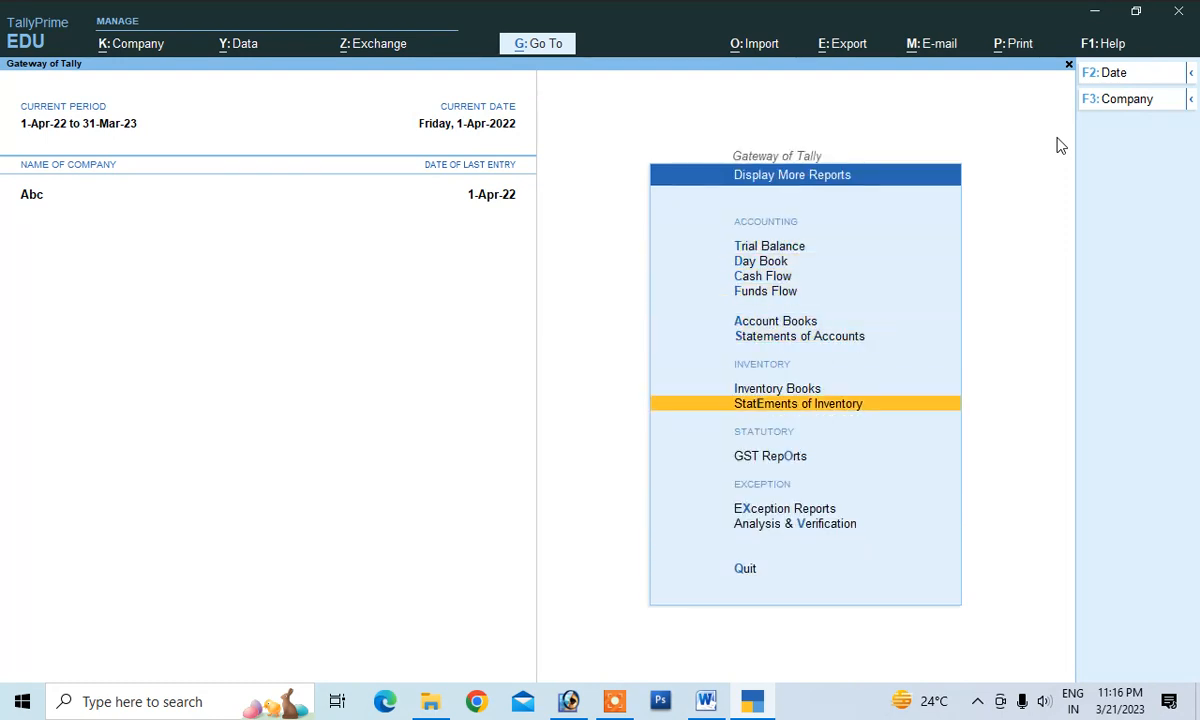
{"action": "key", "text": "Return"}
{"action": "key", "text": "Return"}
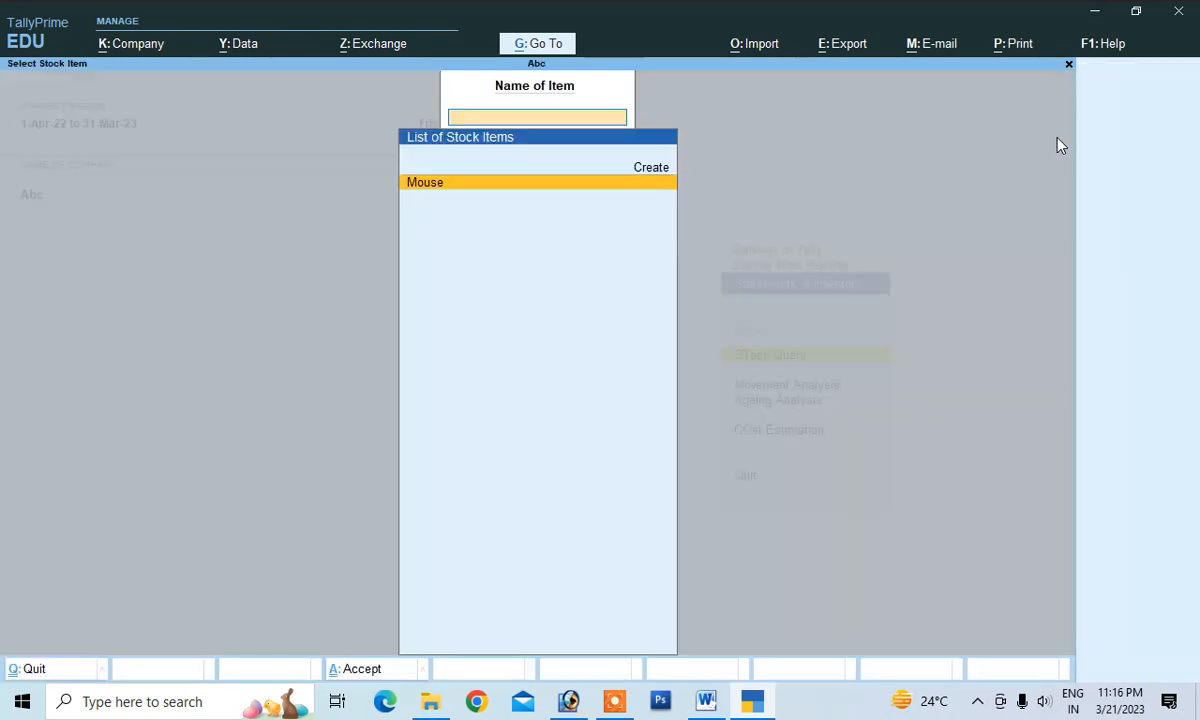
{"action": "key", "text": "Return"}
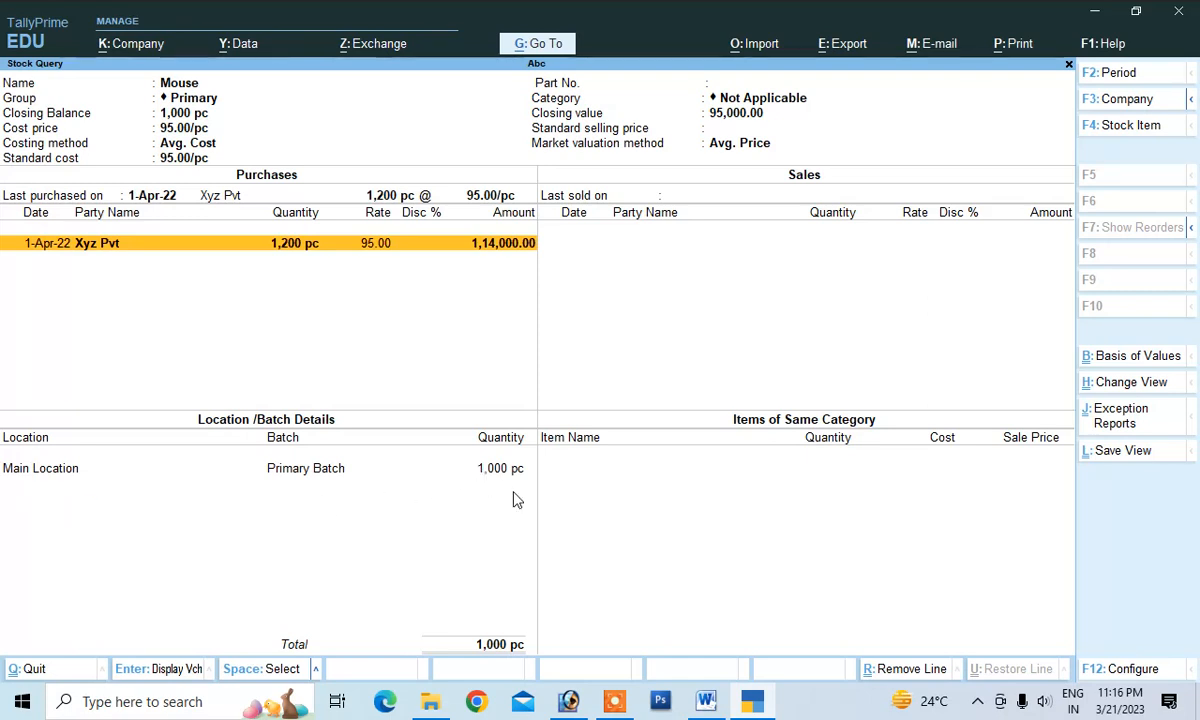
{"action": "key", "text": "Escape"}
{"action": "key", "text": "Escape"}
{"action": "key", "text": "Escape"}
{"action": "key", "text": "Escape"}
{"action": "key", "text": "Escape"}
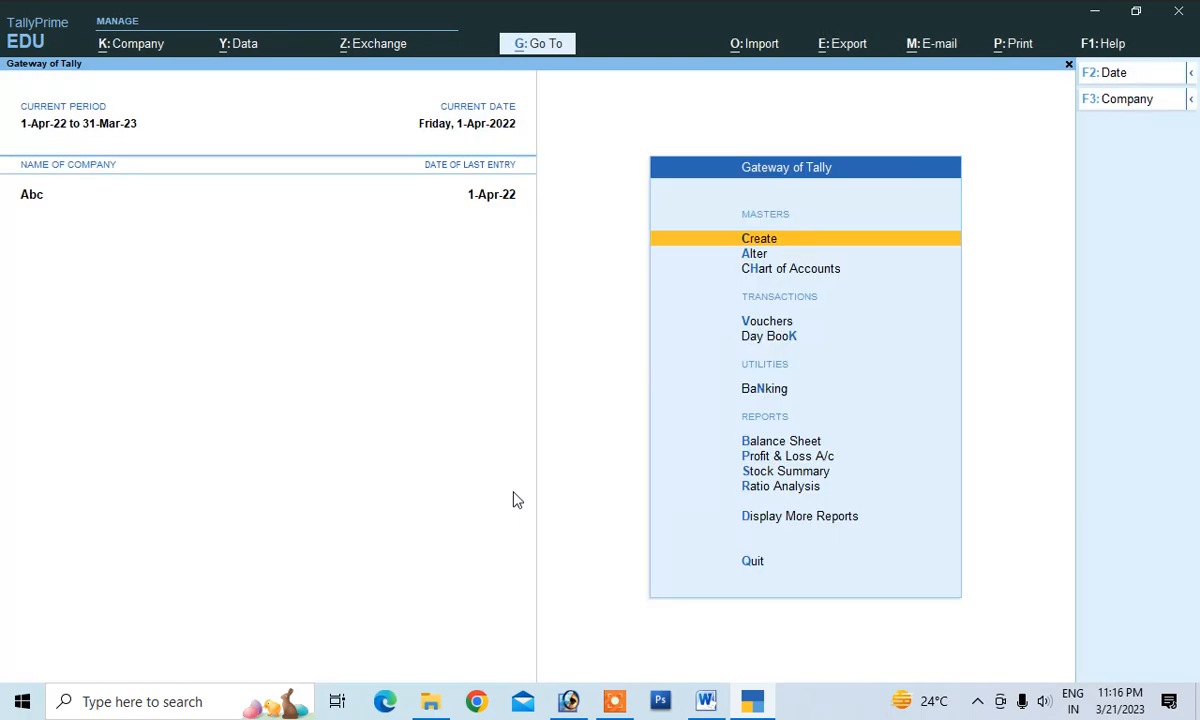
Step: Review the company's Balance Sheet and return to the Gateway of Tally
{"action": "key", "text": "Down"}
{"action": "key", "text": "Down"}
{"action": "key", "text": "Down"}
{"action": "key", "text": "Down"}
{"action": "key", "text": "Down"}
{"action": "key", "text": "Down"}
{"action": "key", "text": "Down"}
{"action": "key", "text": "Up"}
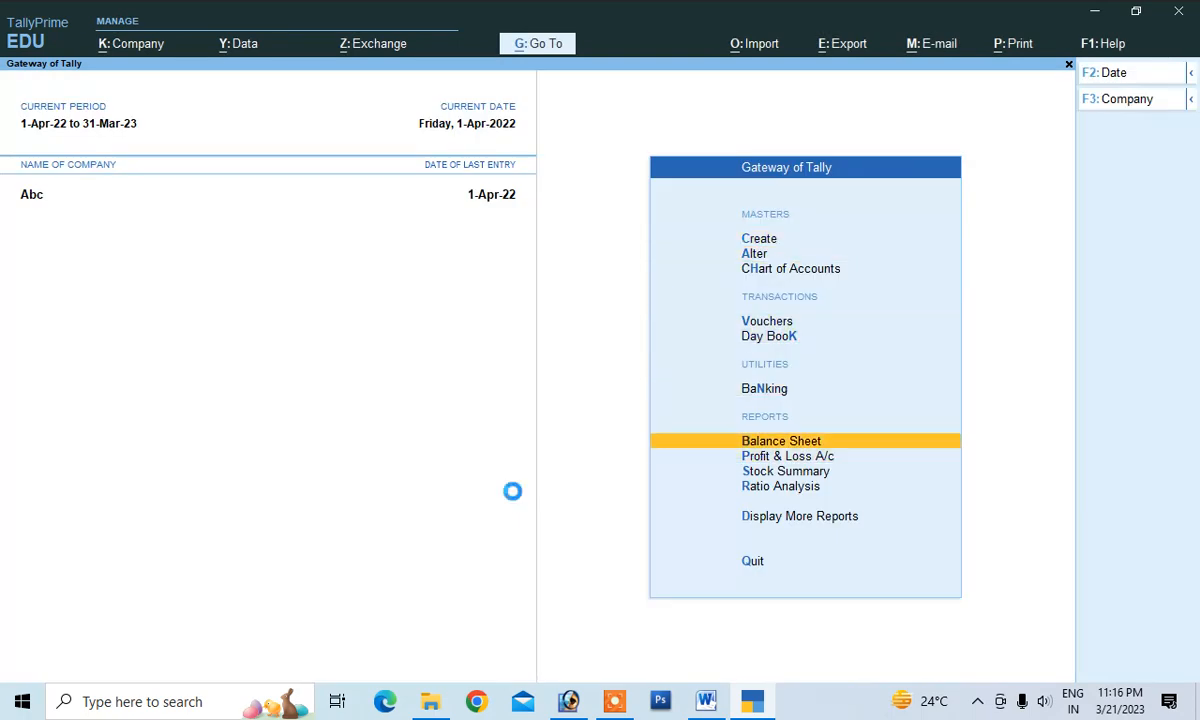
{"action": "key", "text": "Return"}
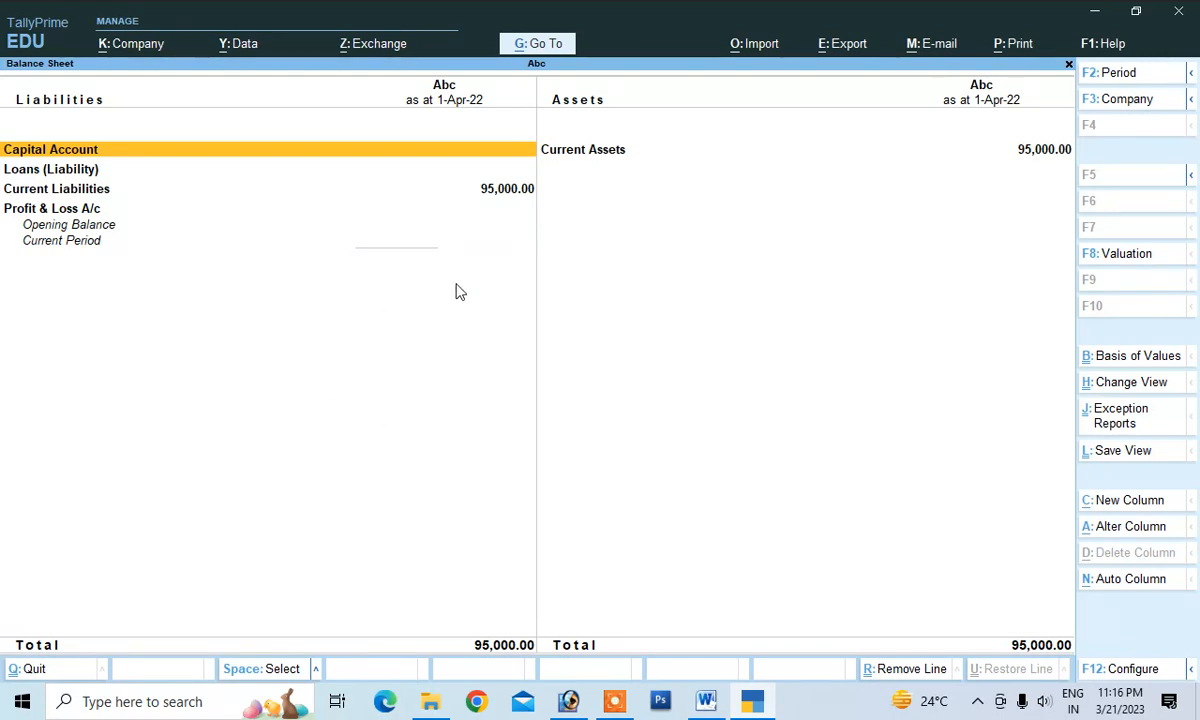
{"action": "key", "text": "Escape"}
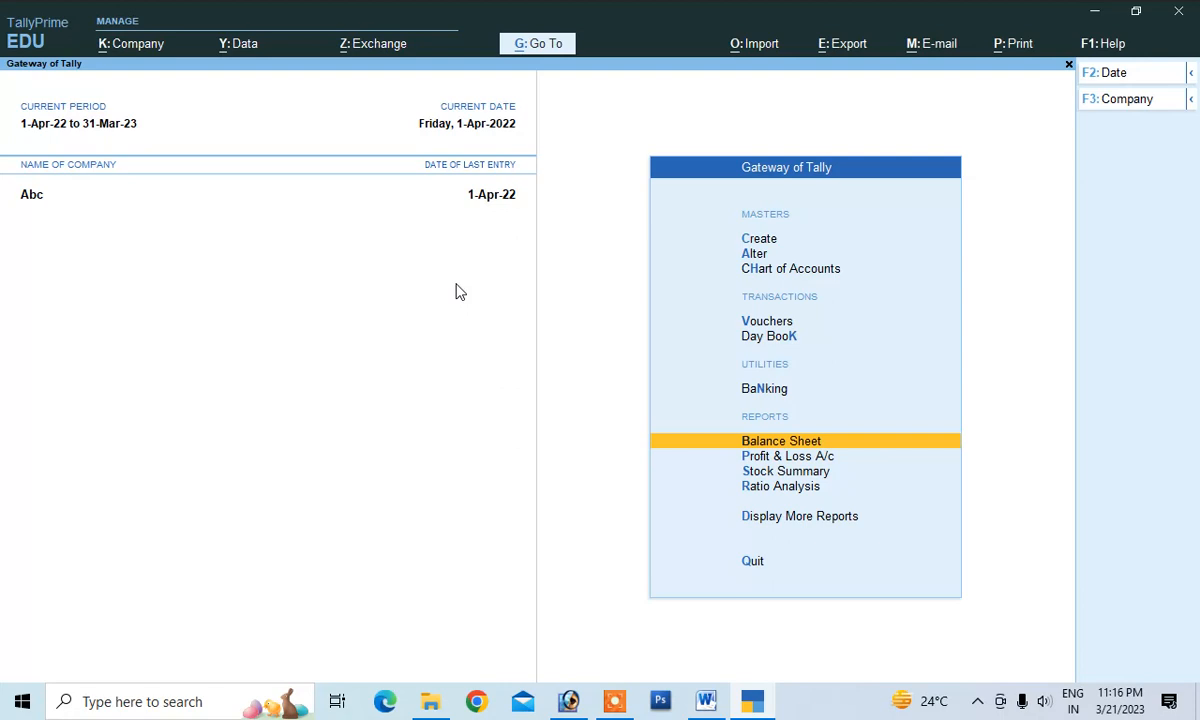
Step: Review the Profit & Loss A/c for purchases and closing stock, and return to the Gateway of Tally
{"action": "key", "text": "Down"}
{"action": "key", "text": "Return"}
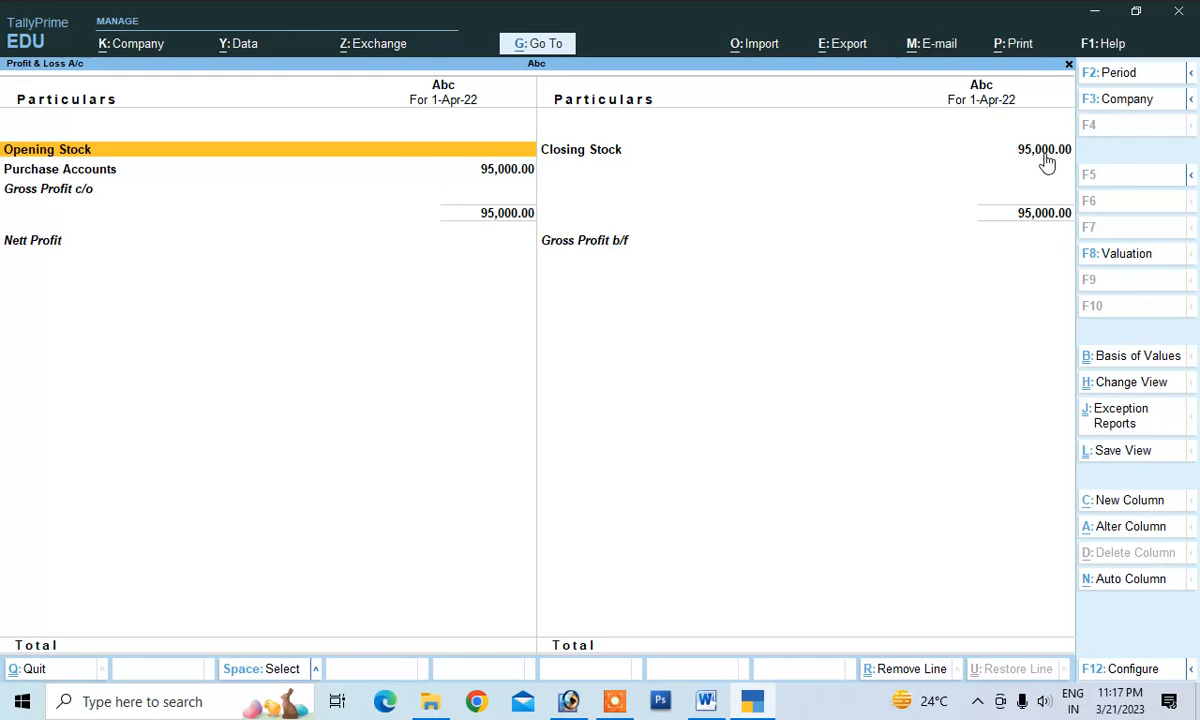
{"action": "key", "text": "Escape"}
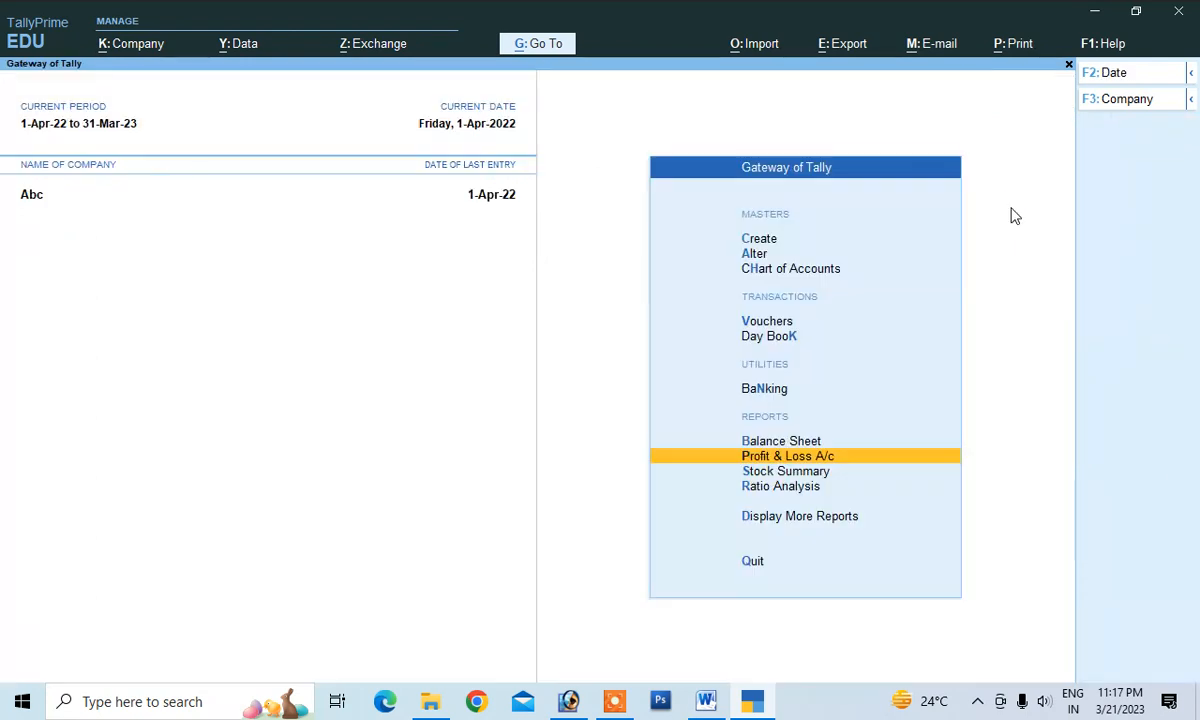
{"action": "key", "text": "Escape"}
{"action": "key", "text": "Escape"}
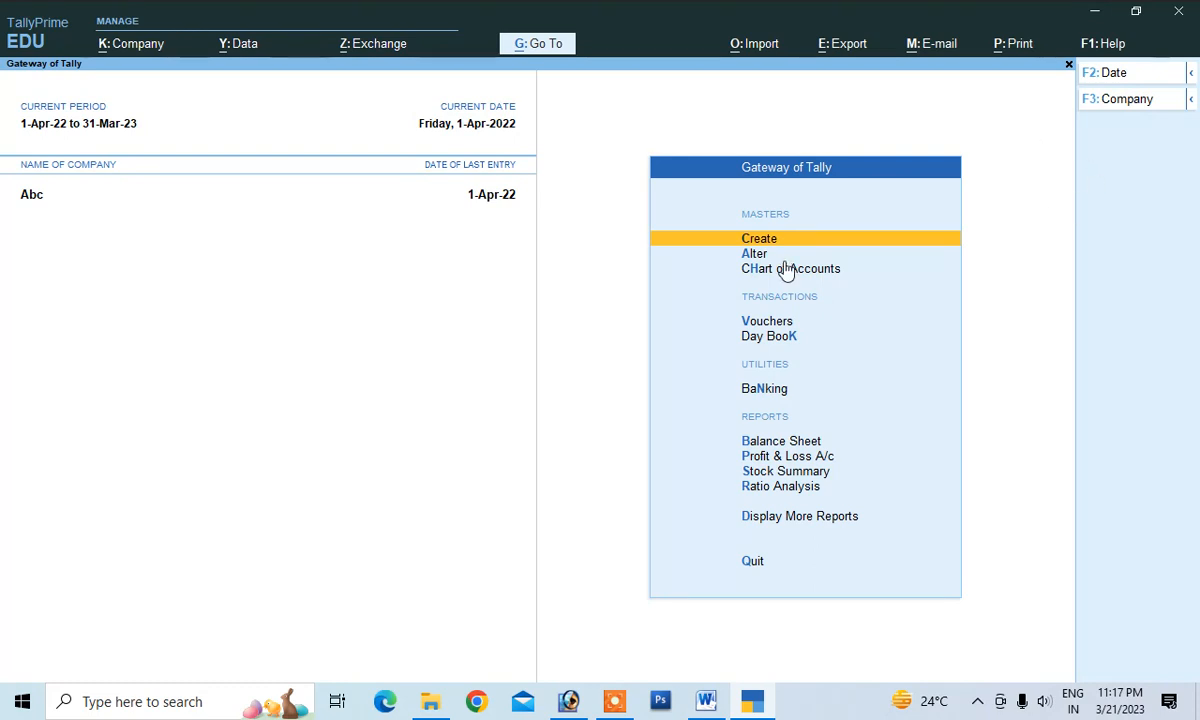
Step: Start a new Sales voucher from voucher entry
{"action": "key", "text": "Down"}
{"action": "key", "text": "Down"}
{"action": "key", "text": "Down"}
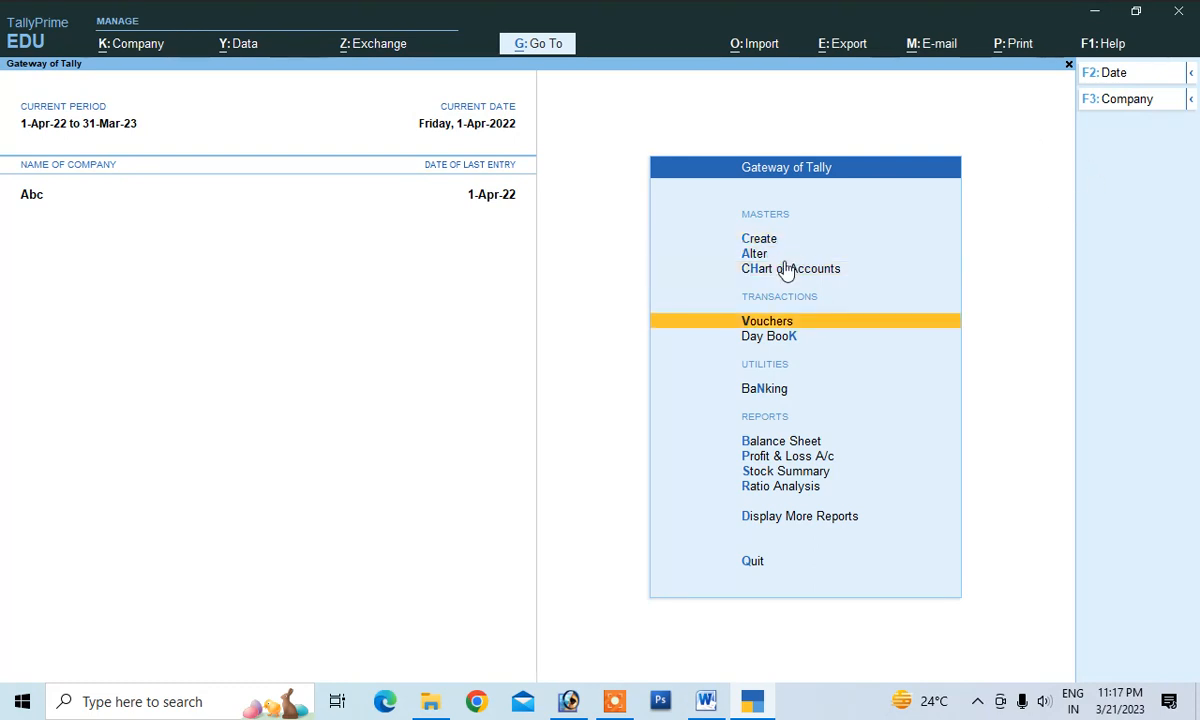
{"action": "key", "text": "Return"}
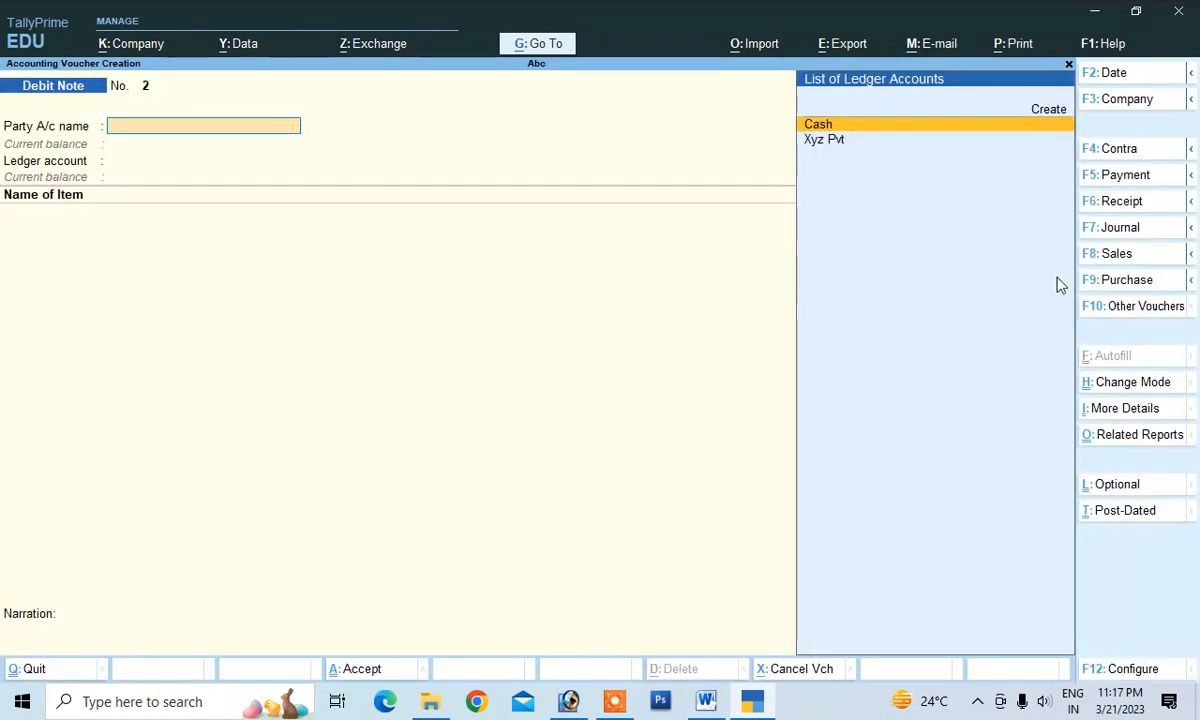
{"action": "left_click", "coordinate": [1115, 260]}
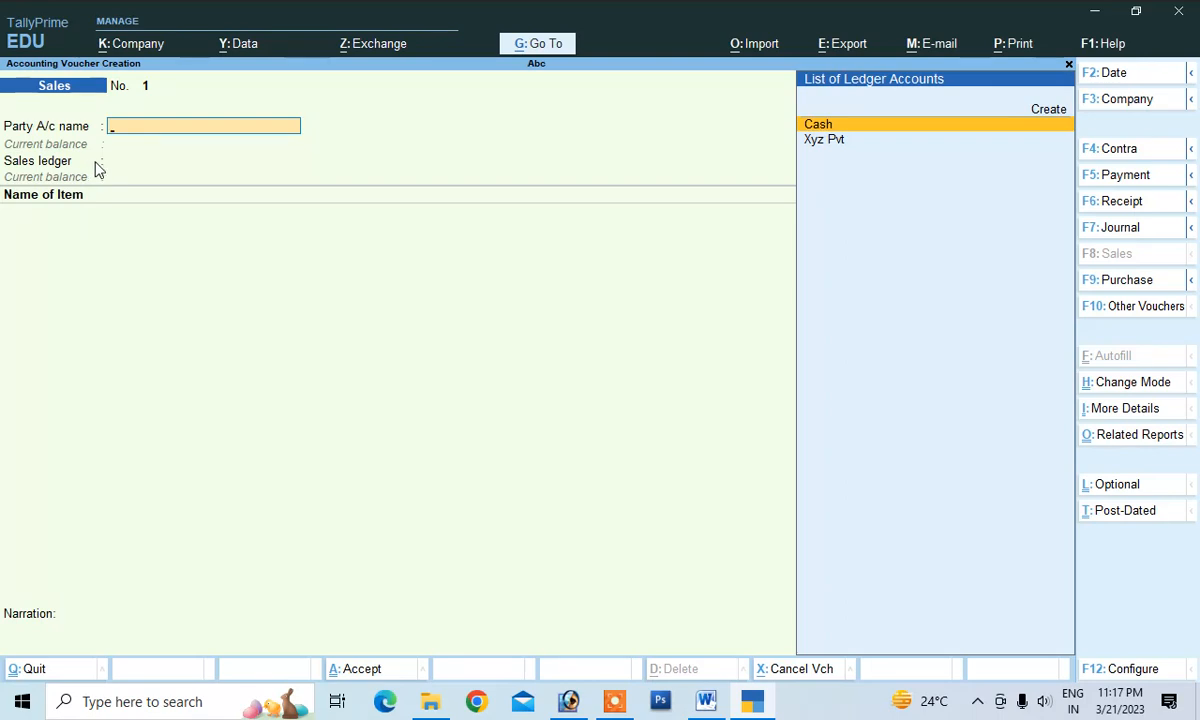
Step: Create a party ledger from the Sales voucher with the customer's name, grouped under Sundry Debtors
{"action": "left_click", "coordinate": [1050, 110]}
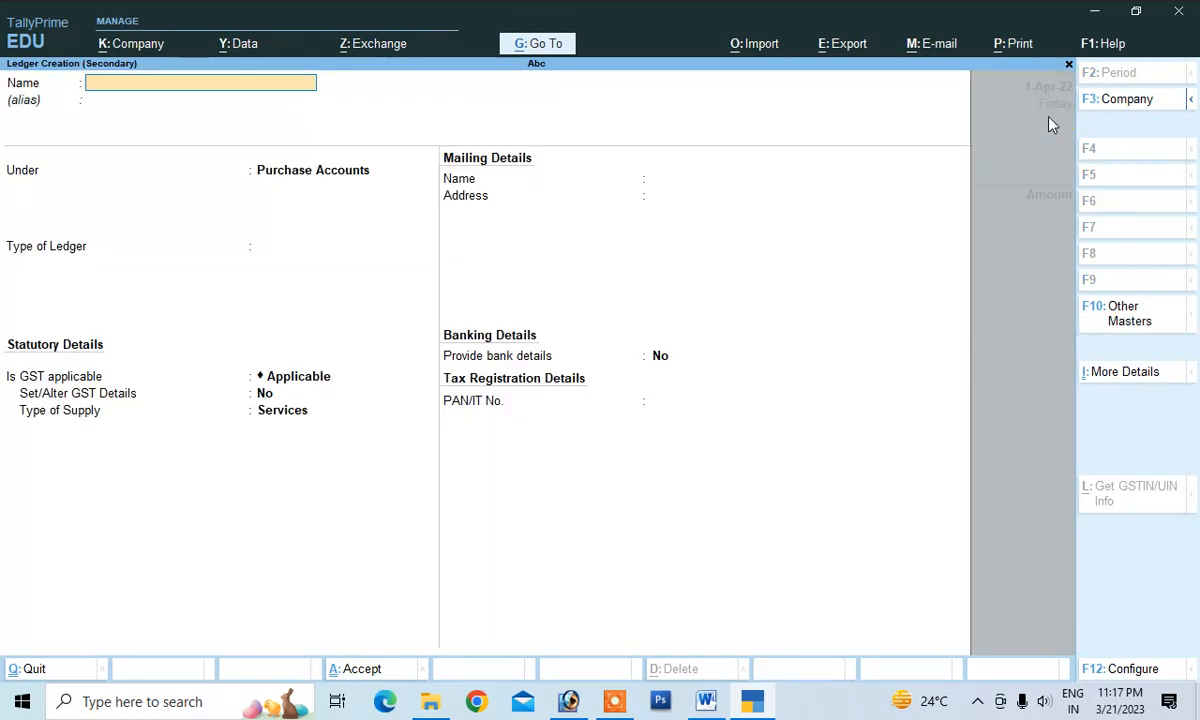
{"action": "type", "text": "Raj"}
{"action": "key", "text": "Return"}
{"action": "type", "text": "S"}
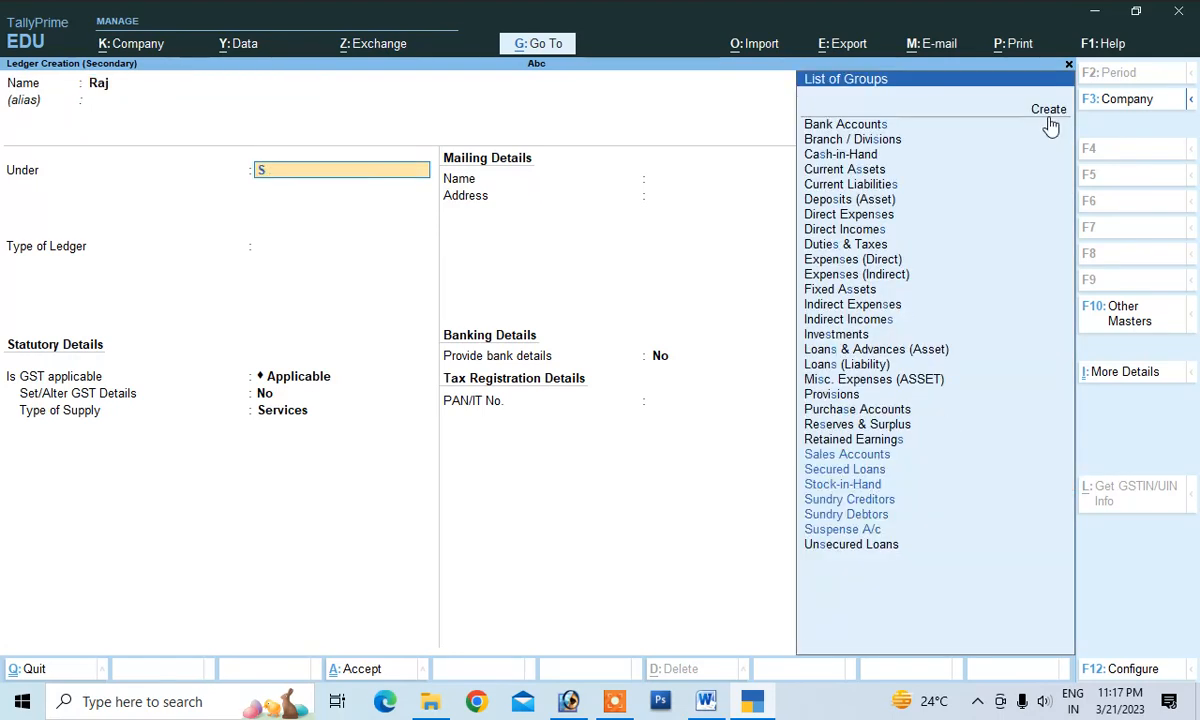
{"action": "key", "text": "Down"}
{"action": "key", "text": "Down"}
{"action": "key", "text": "Down"}
{"action": "key", "text": "Down"}
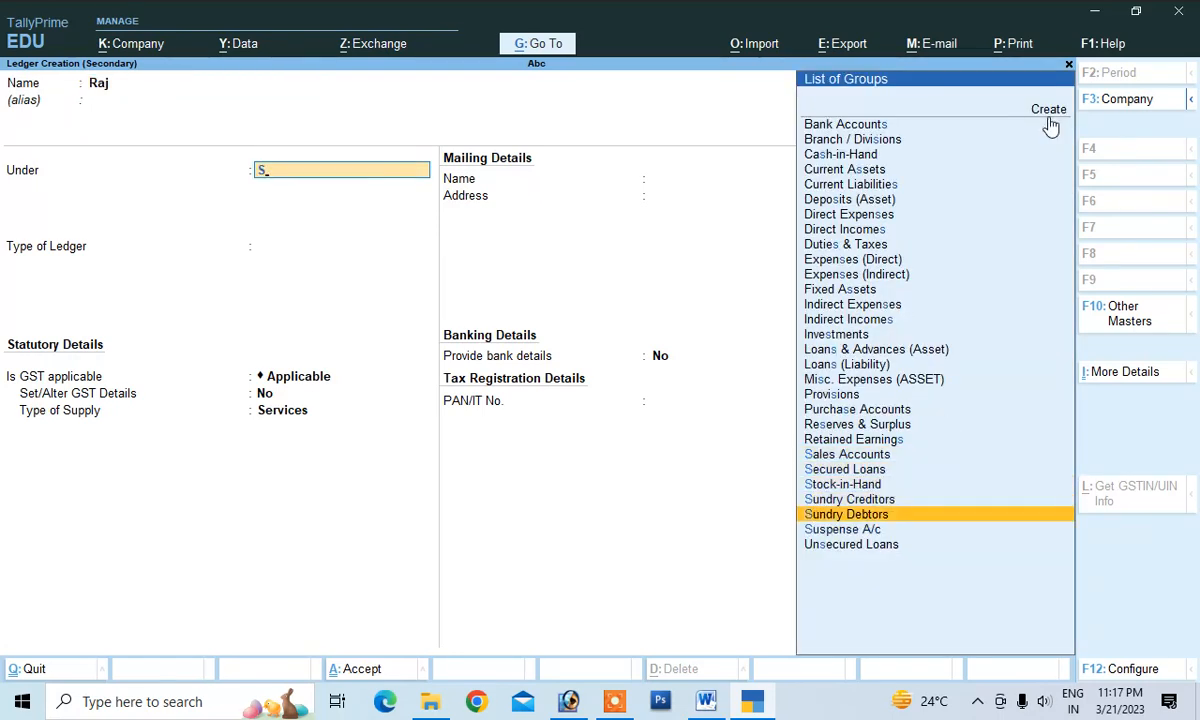
{"action": "key", "text": "Return"}
{"action": "key", "text": "Return"}
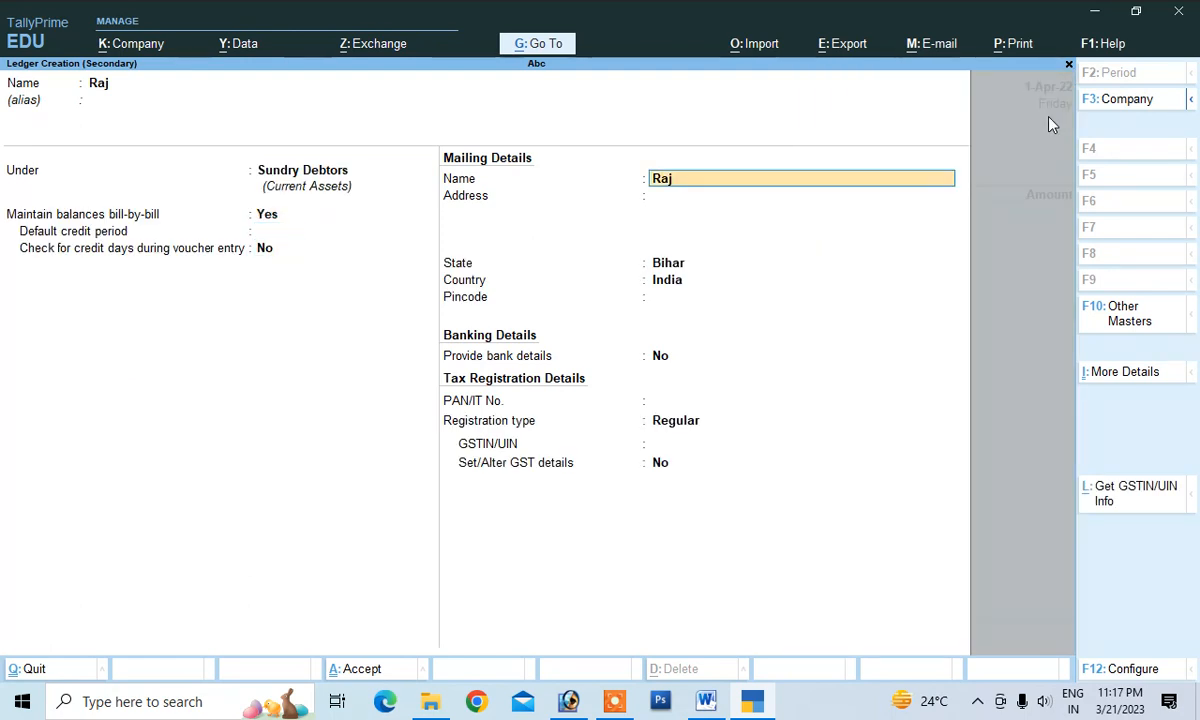
Step: Keep the customer ledger's default mailing, bank and tax registration details and save the ledger
{"action": "key", "text": "Return"}
{"action": "key", "text": "Return"}
{"action": "key", "text": "Return"}
{"action": "key", "text": "Return"}
{"action": "key", "text": "Return"}
{"action": "key", "text": "Return"}
{"action": "key", "text": "Return"}
{"action": "key", "text": "Return"}
{"action": "key", "text": "Return"}
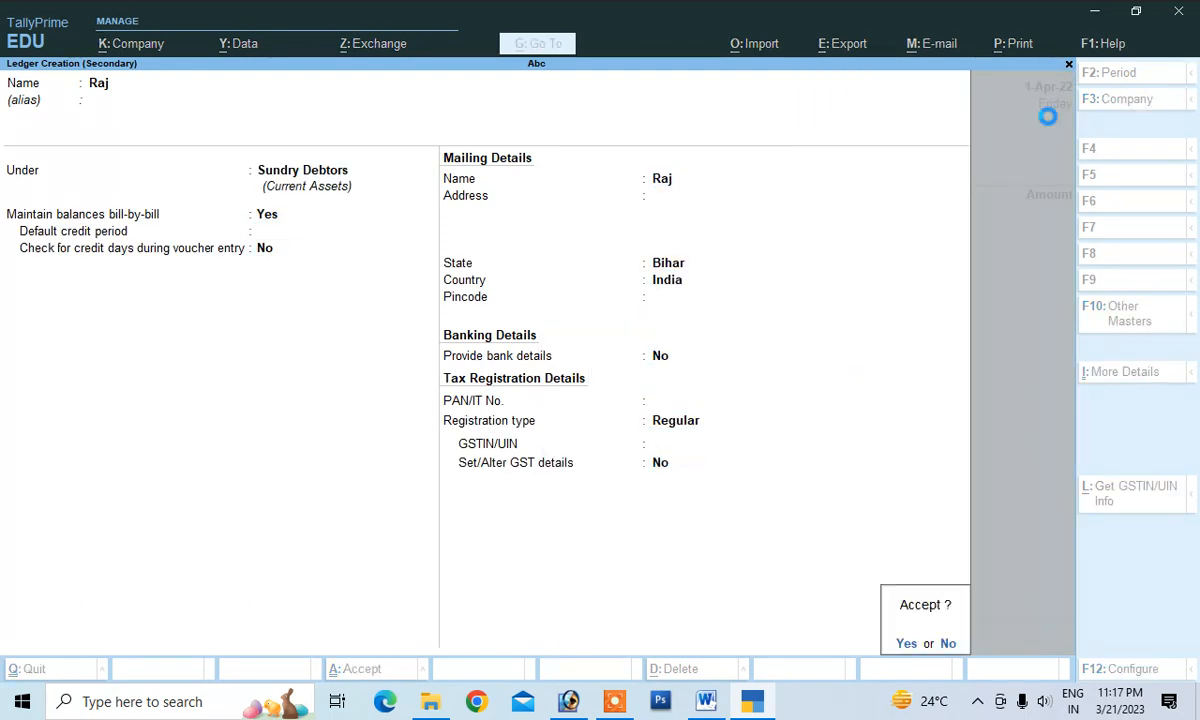
{"action": "key", "text": "Return"}
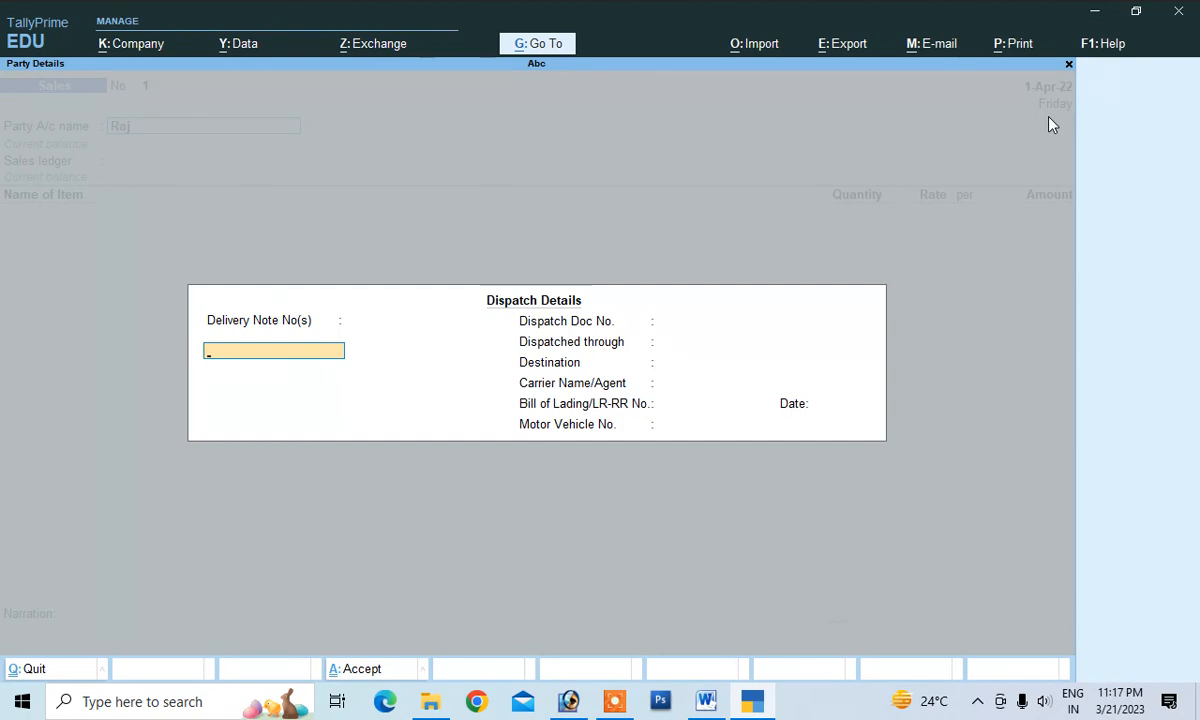
Step: Leave the Sales voucher's dispatch details blank and accept the customer's default party details with Bihar as place of supply
{"action": "key", "text": "Return"}
{"action": "key", "text": "Return"}
{"action": "key", "text": "Return"}
{"action": "key", "text": "Return"}
{"action": "key", "text": "Return"}
{"action": "key", "text": "Return"}
{"action": "key", "text": "Return"}
{"action": "key", "text": "Return"}
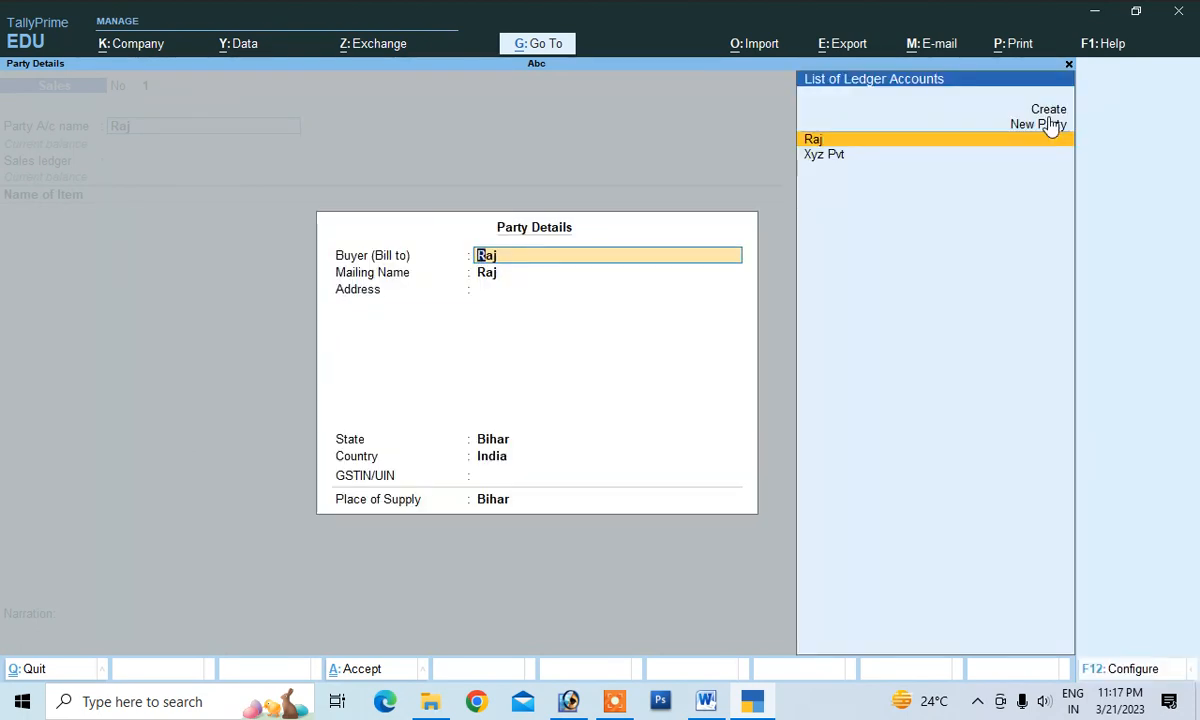
{"action": "key", "text": "Return"}
{"action": "key", "text": "Return"}
{"action": "key", "text": "Return"}
{"action": "key", "text": "Return"}
{"action": "key", "text": "Return"}
{"action": "key", "text": "Return"}
{"action": "key", "text": "Return"}
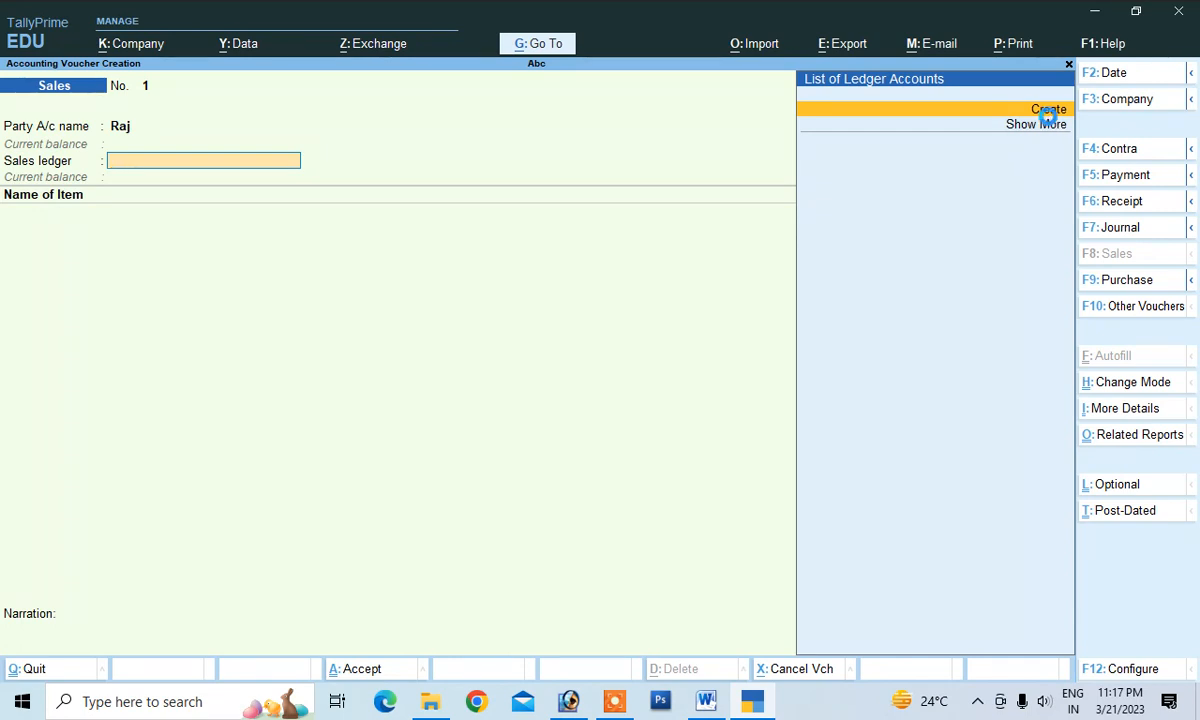
Step: Start a new sales ledger from the voucher, named Sales and grouped under Sales Accounts
{"action": "key", "text": "Return"}
{"action": "type", "text": "Sa"}
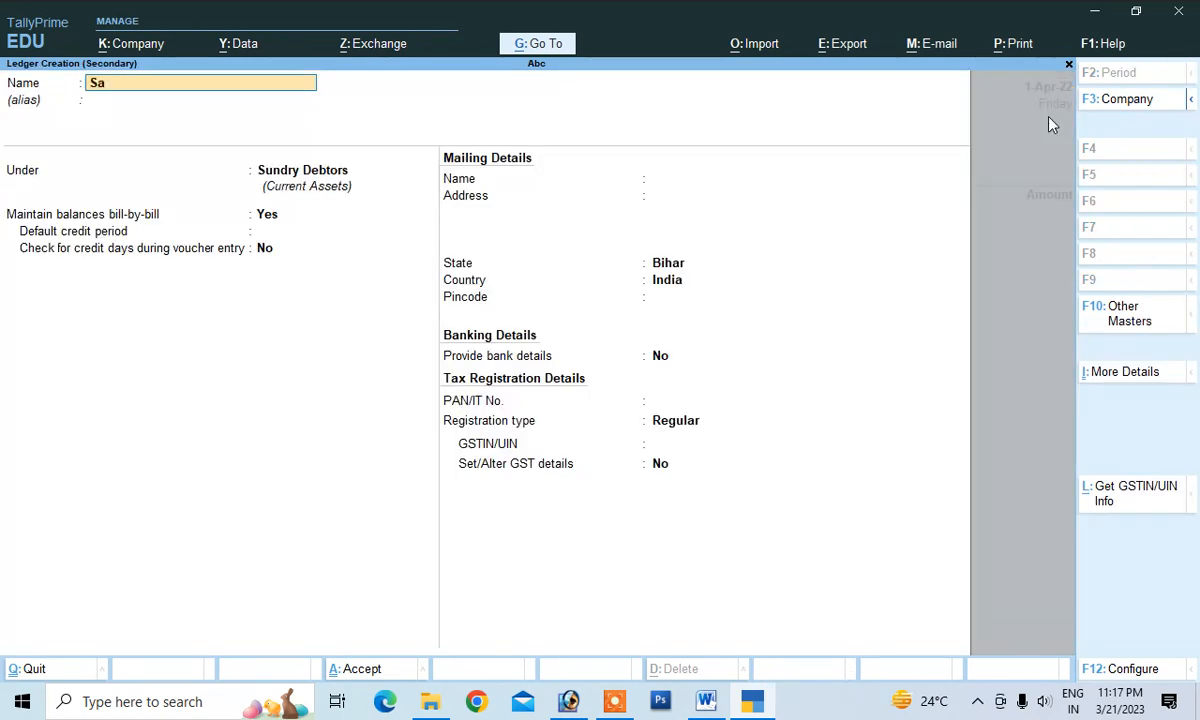
{"action": "type", "text": "les"}
{"action": "key", "text": "Return"}
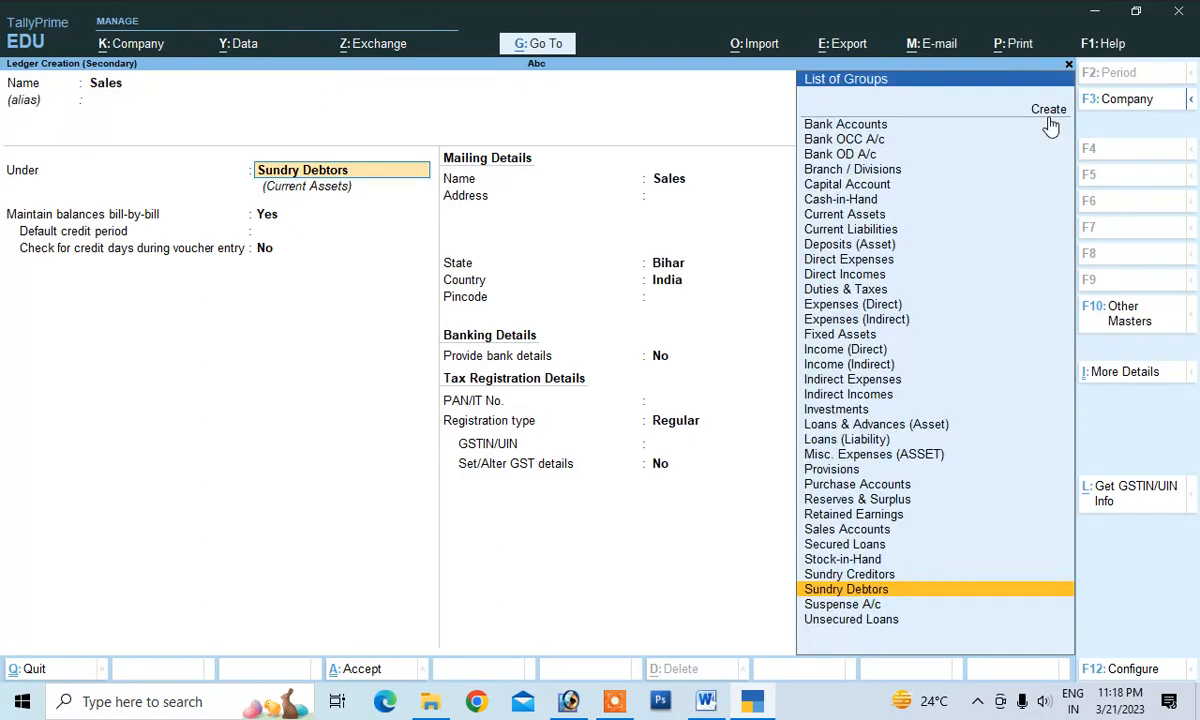
{"action": "type", "text": "S"}
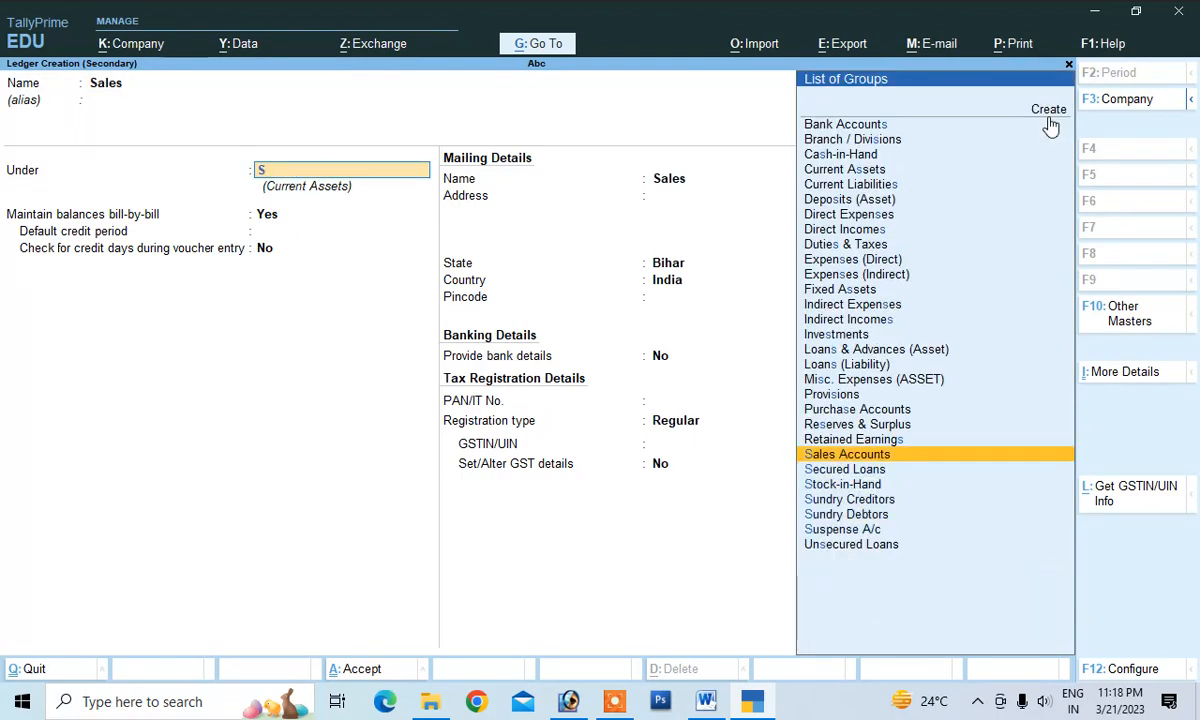
{"action": "key", "text": "Return"}
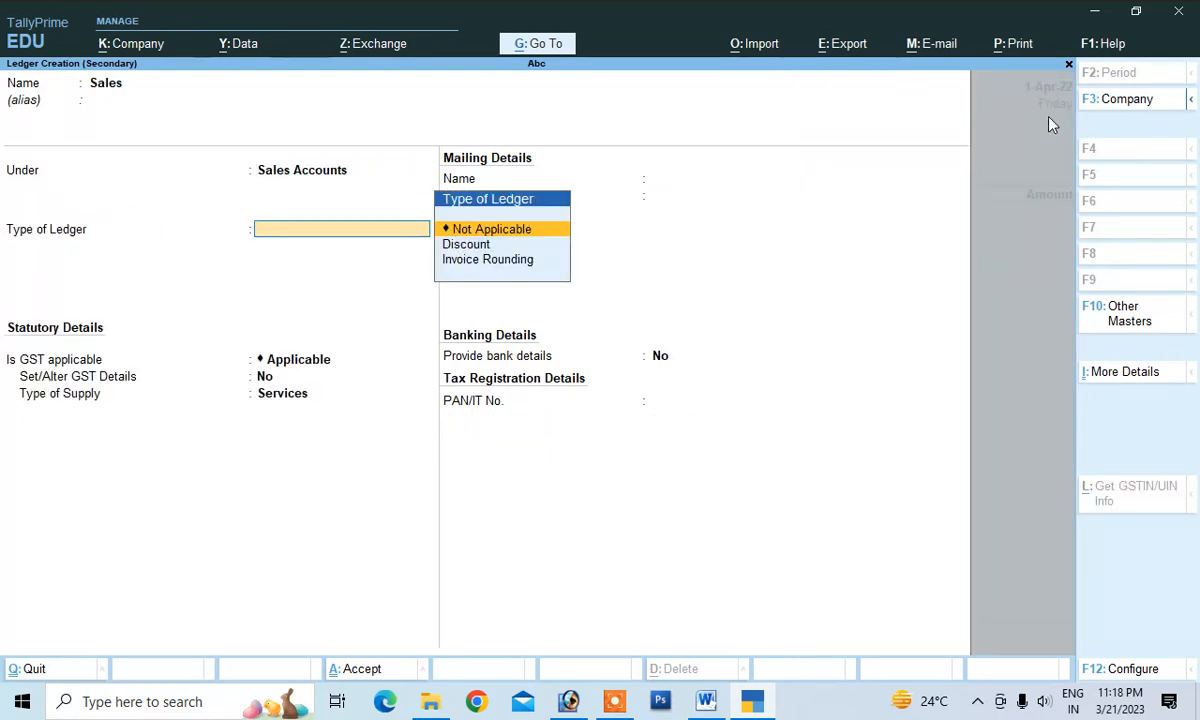
Step: Keep GST applicable on the Sales ledger, enable its GST details and enter Goods as the description
{"action": "key", "text": "Return"}
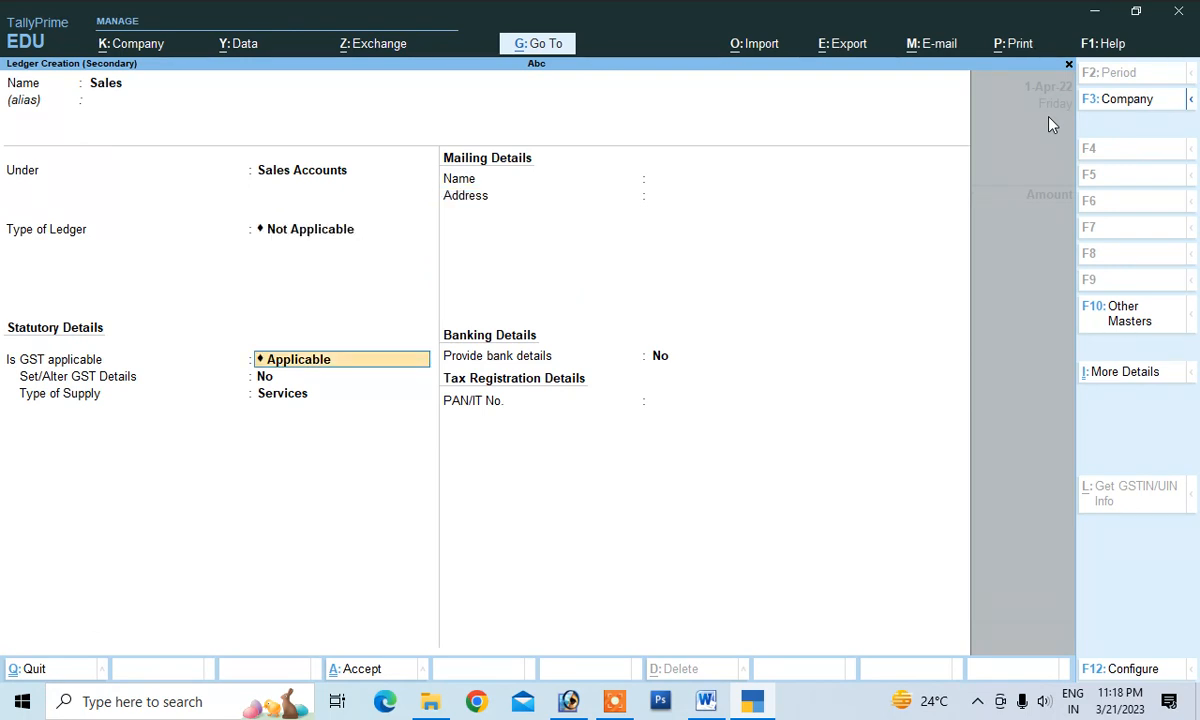
{"action": "key", "text": "Return"}
{"action": "type", "text": "y"}
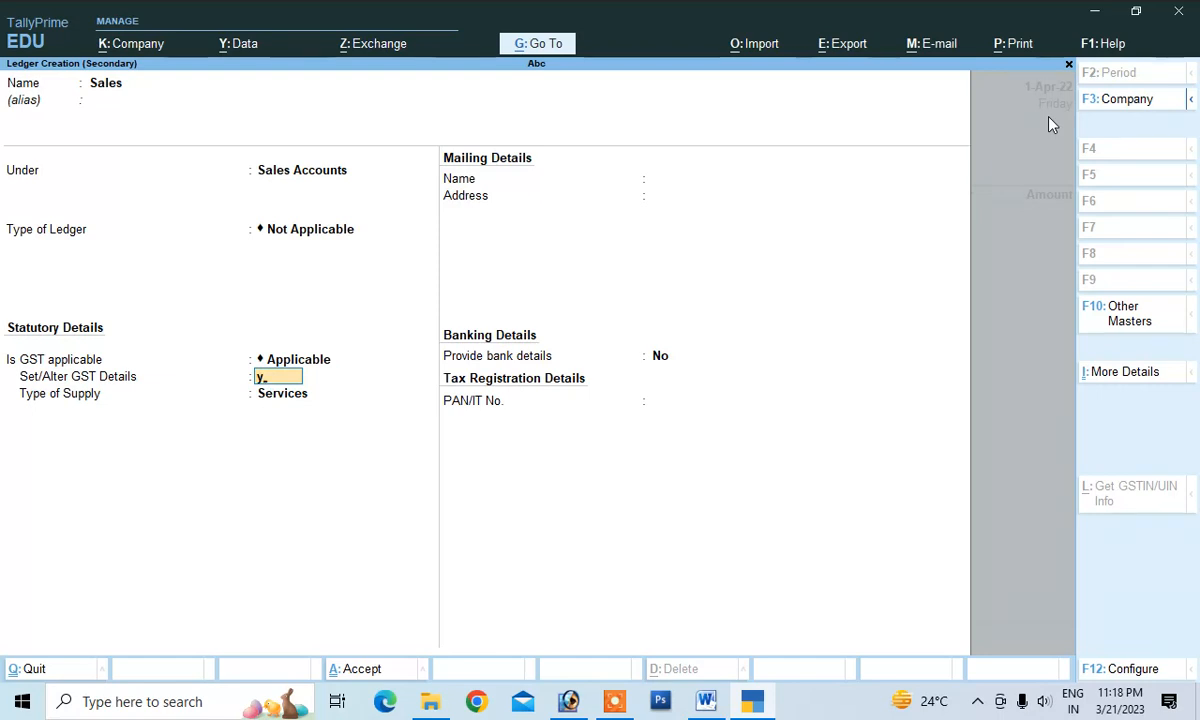
{"action": "key", "text": "Return"}
{"action": "type", "text": "G"}
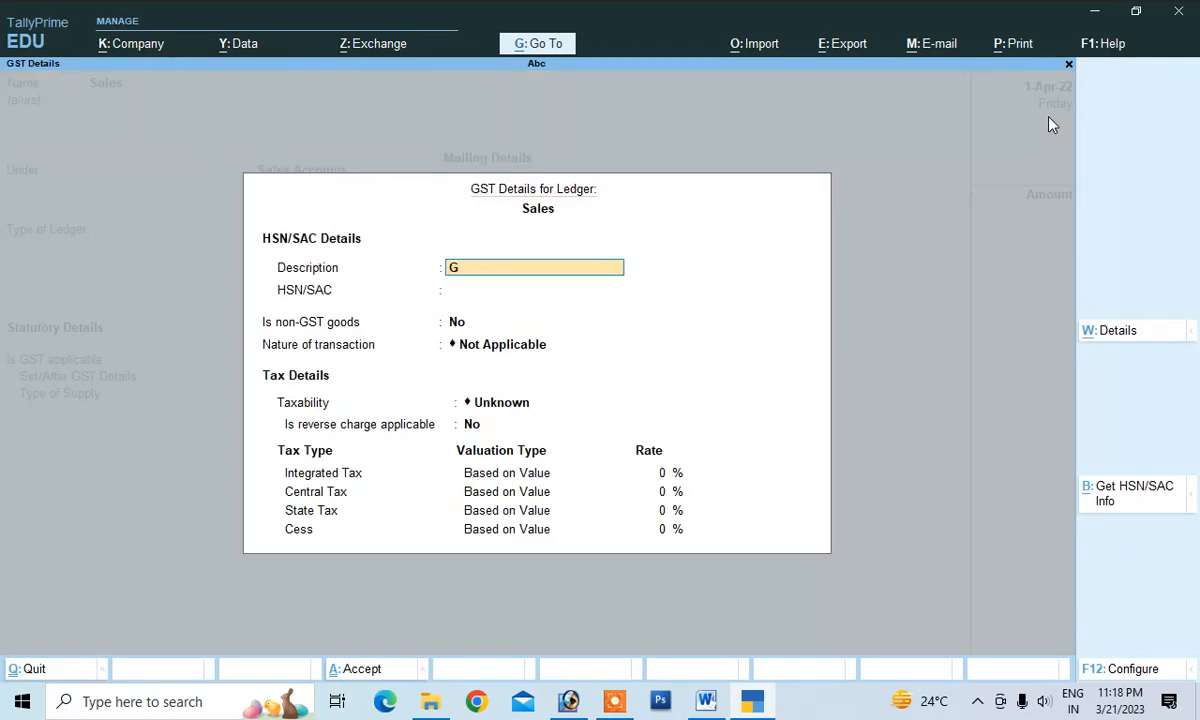
{"action": "type", "text": "oods"}
{"action": "key", "text": "Return"}
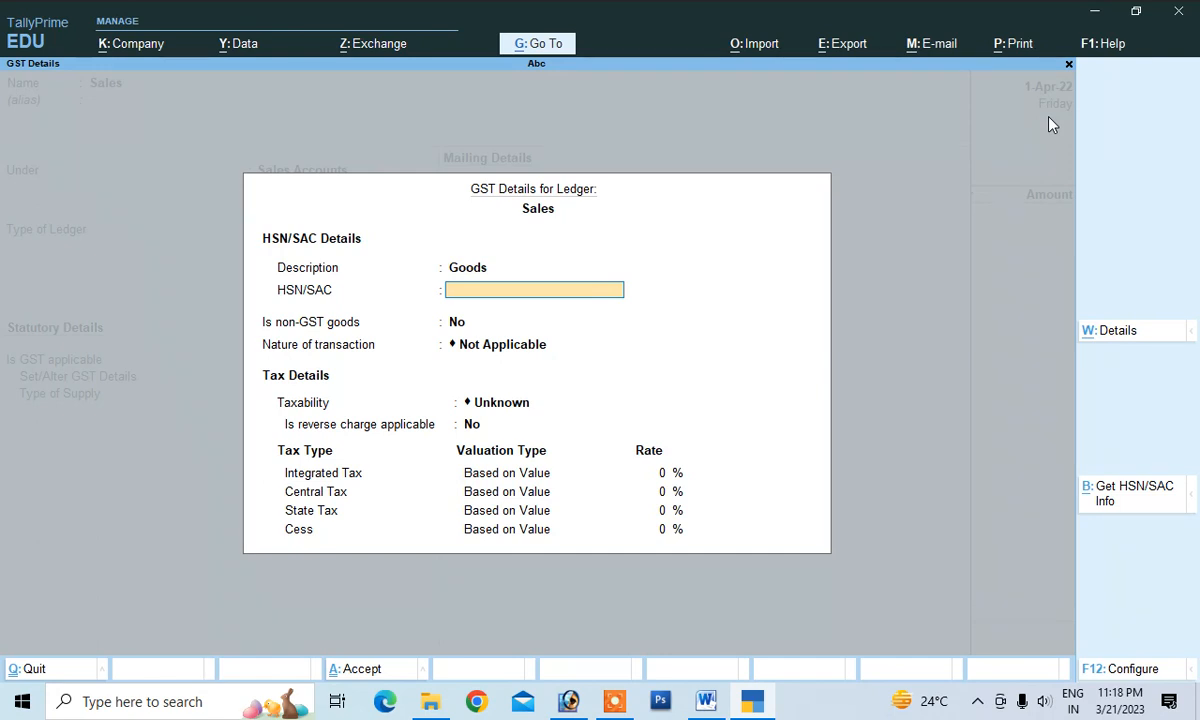
Step: Leave the HSN/SAC code blank and set the Sales ledger's nature of transaction to Sales Taxable
{"action": "key", "text": "Return"}
{"action": "key", "text": "Return"}
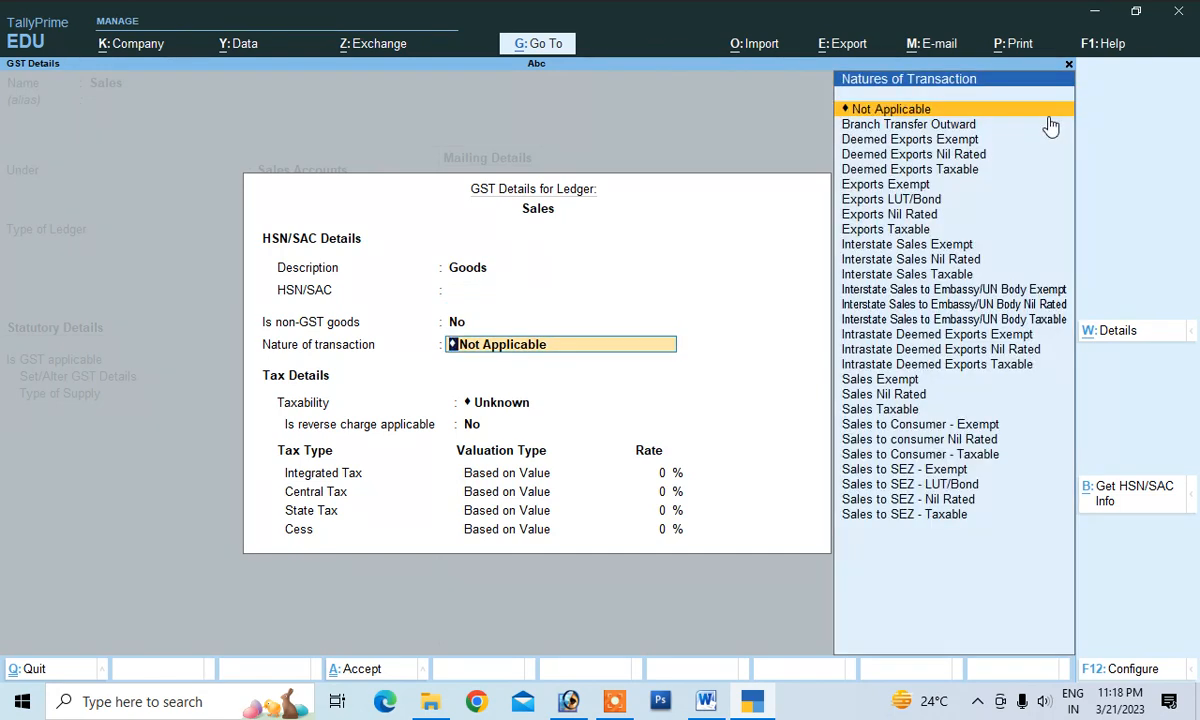
{"action": "key", "text": "Down"}
{"action": "key", "text": "Down"}
{"action": "key", "text": "Down"}
{"action": "key", "text": "Down"}
{"action": "key", "text": "Down"}
{"action": "key", "text": "Down"}
{"action": "key", "text": "Down"}
{"action": "key", "text": "Down"}
{"action": "key", "text": "Down"}
{"action": "key", "text": "Down"}
{"action": "key", "text": "Down"}
{"action": "key", "text": "Down"}
{"action": "key", "text": "Down"}
{"action": "key", "text": "Down"}
{"action": "key", "text": "Down"}
{"action": "key", "text": "Down"}
{"action": "key", "text": "Down"}
{"action": "key", "text": "Down"}
{"action": "key", "text": "Down"}
{"action": "key", "text": "Down"}
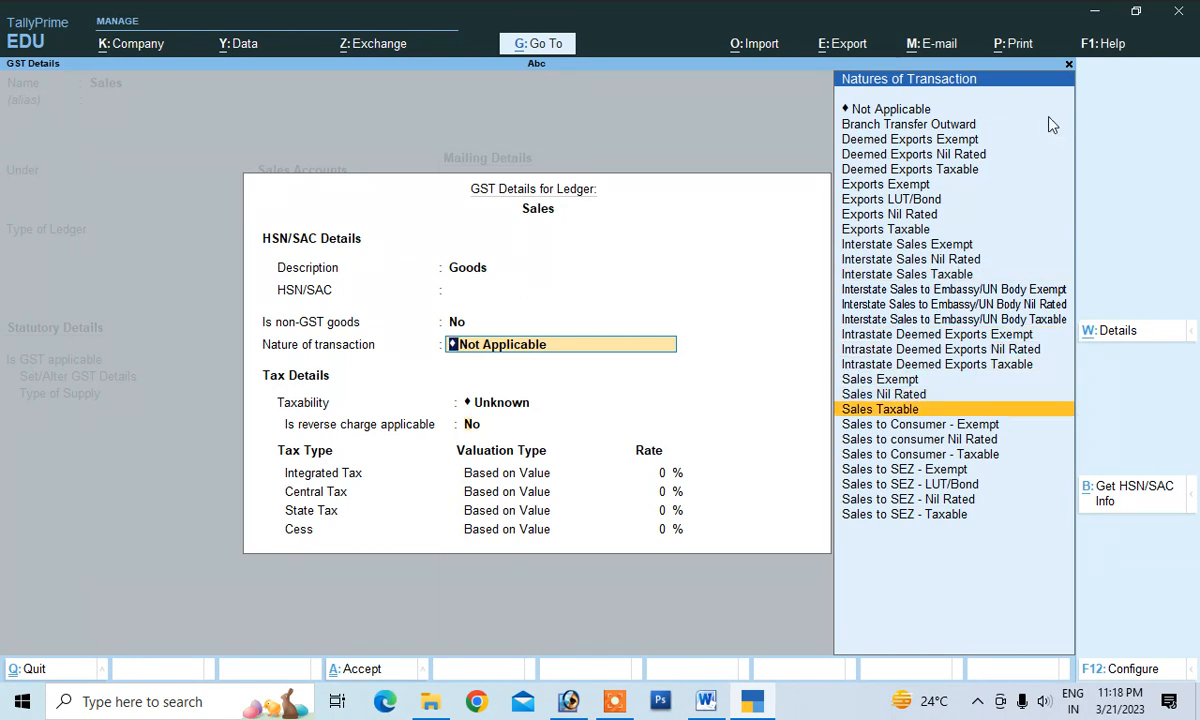
{"action": "key", "text": "Return"}
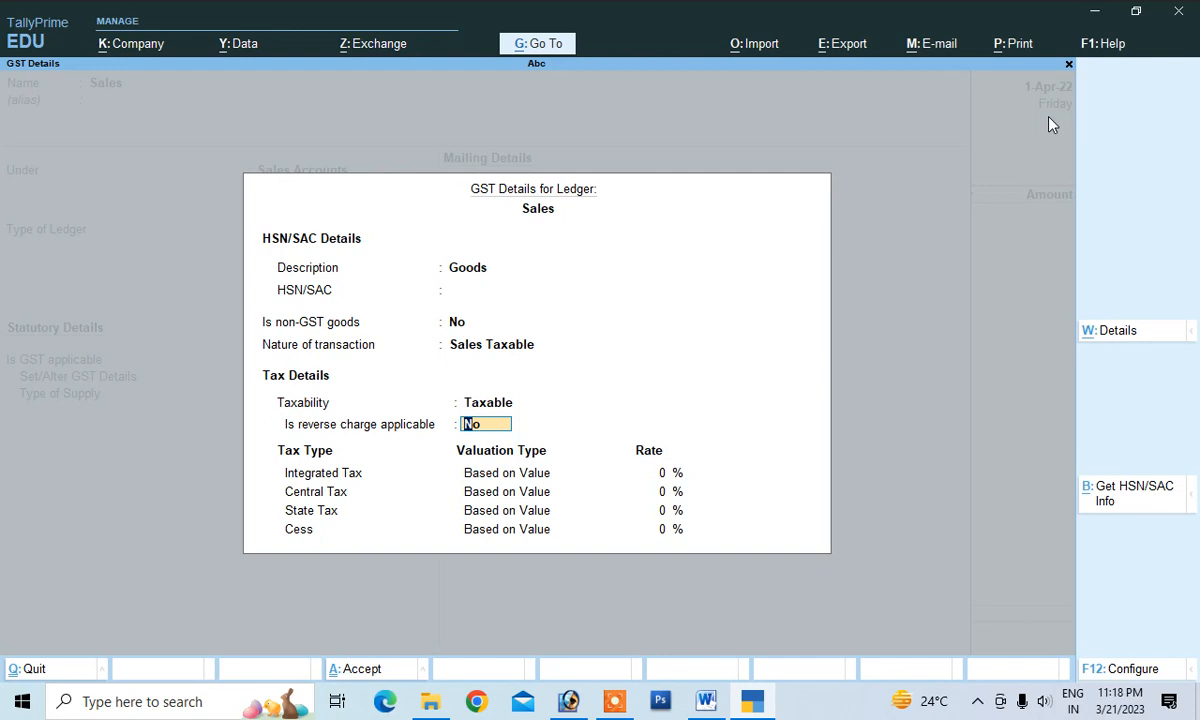
Step: Set the integrated tax rate to 12%, keep central and state tax at 6% each, and accept the GST details
{"action": "key", "text": "Return"}
{"action": "type", "text": "12"}
{"action": "key", "text": "Return"}
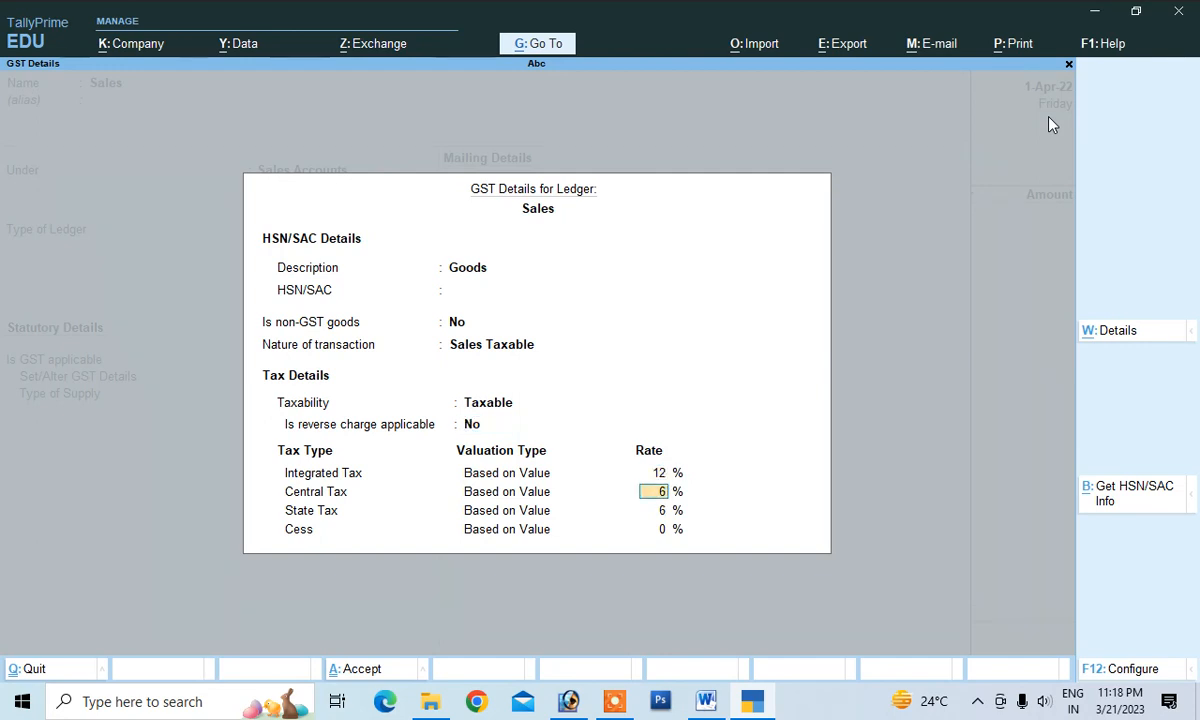
{"action": "key", "text": "Return"}
{"action": "key", "text": "Return"}
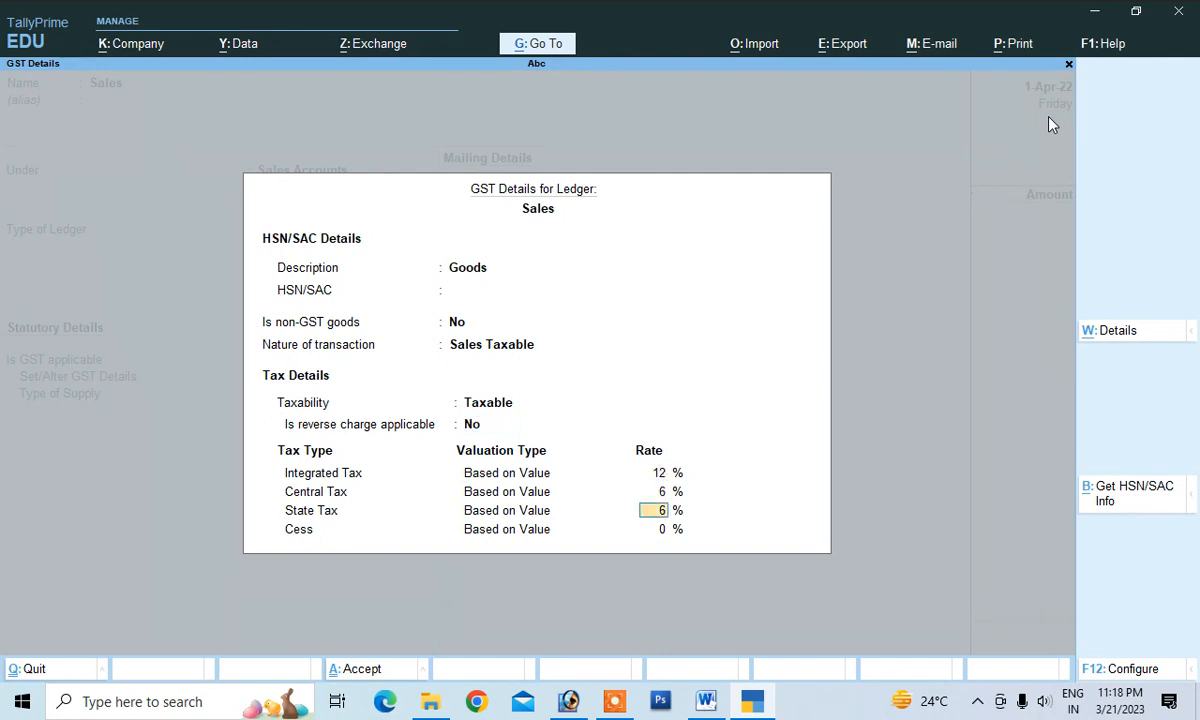
{"action": "key", "text": "Return"}
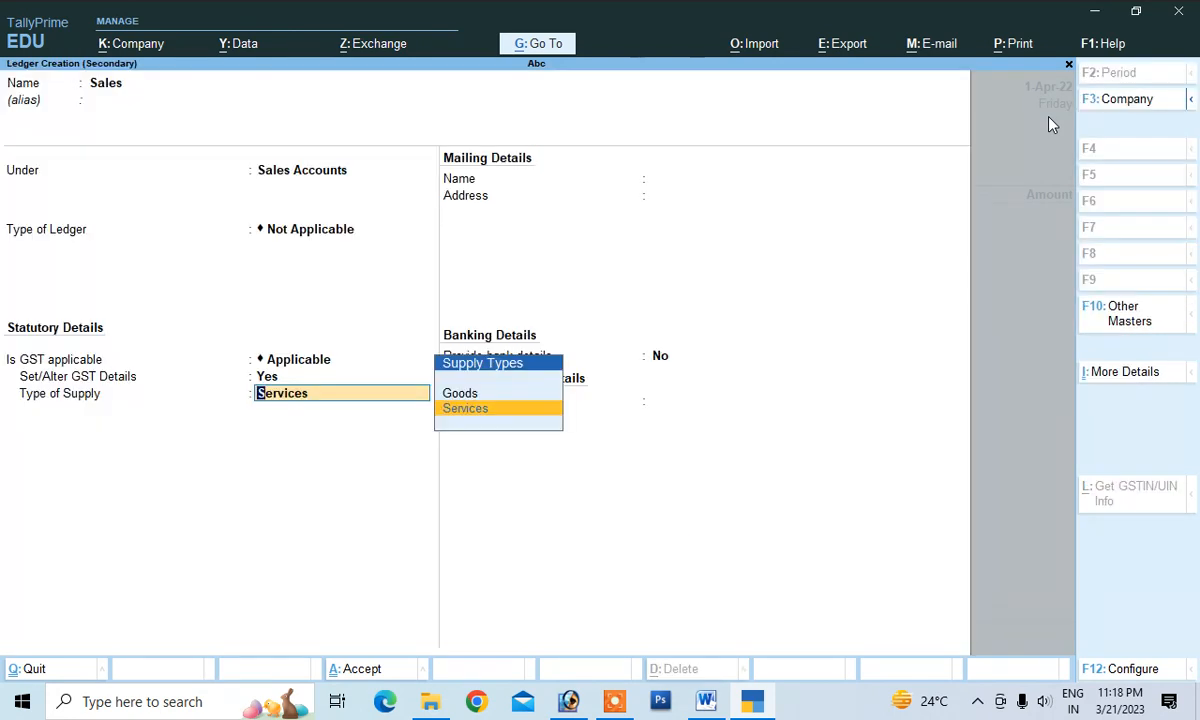
Step: Set the Sales ledger's type of supply to Goods and save the ledger
{"action": "key", "text": "Up"}
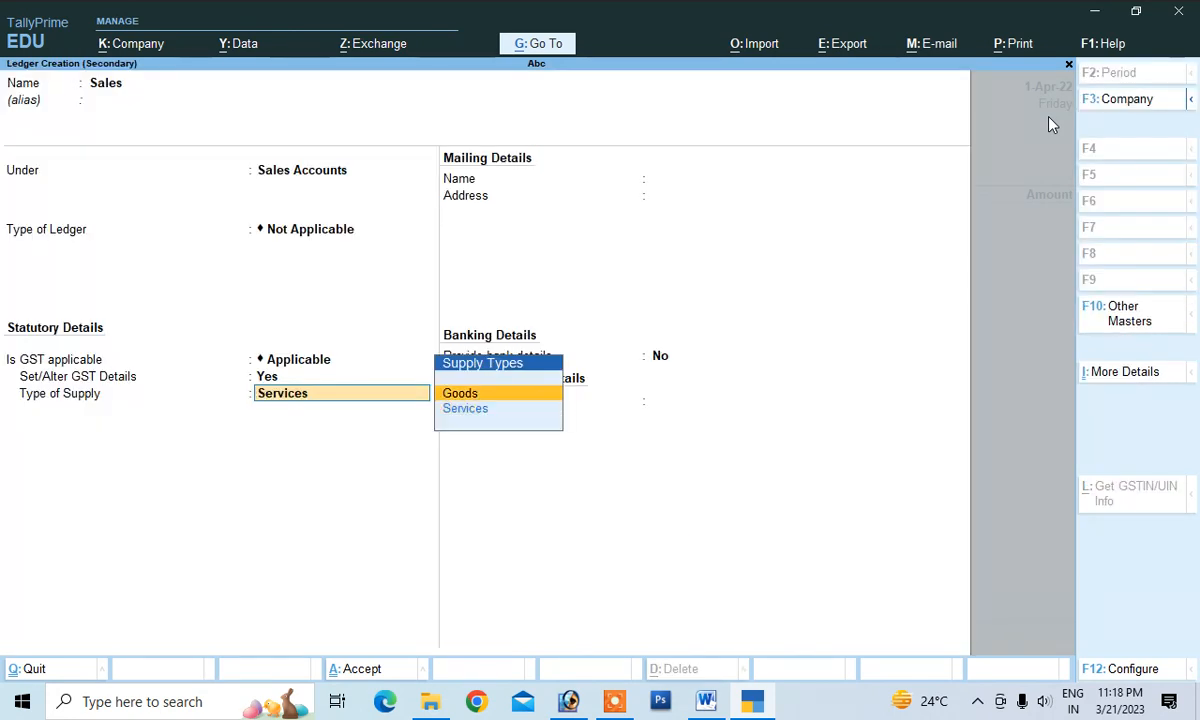
{"action": "key", "text": "Return"}
{"action": "key", "text": "Return"}
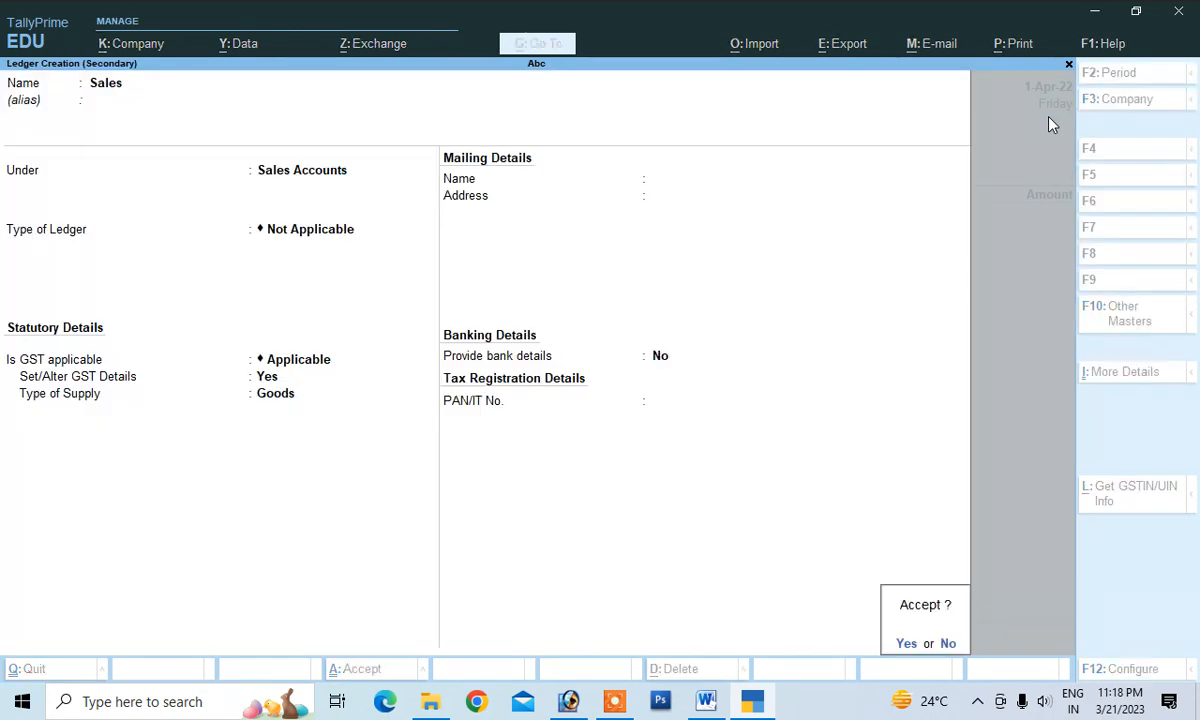
{"action": "key", "text": "Return"}
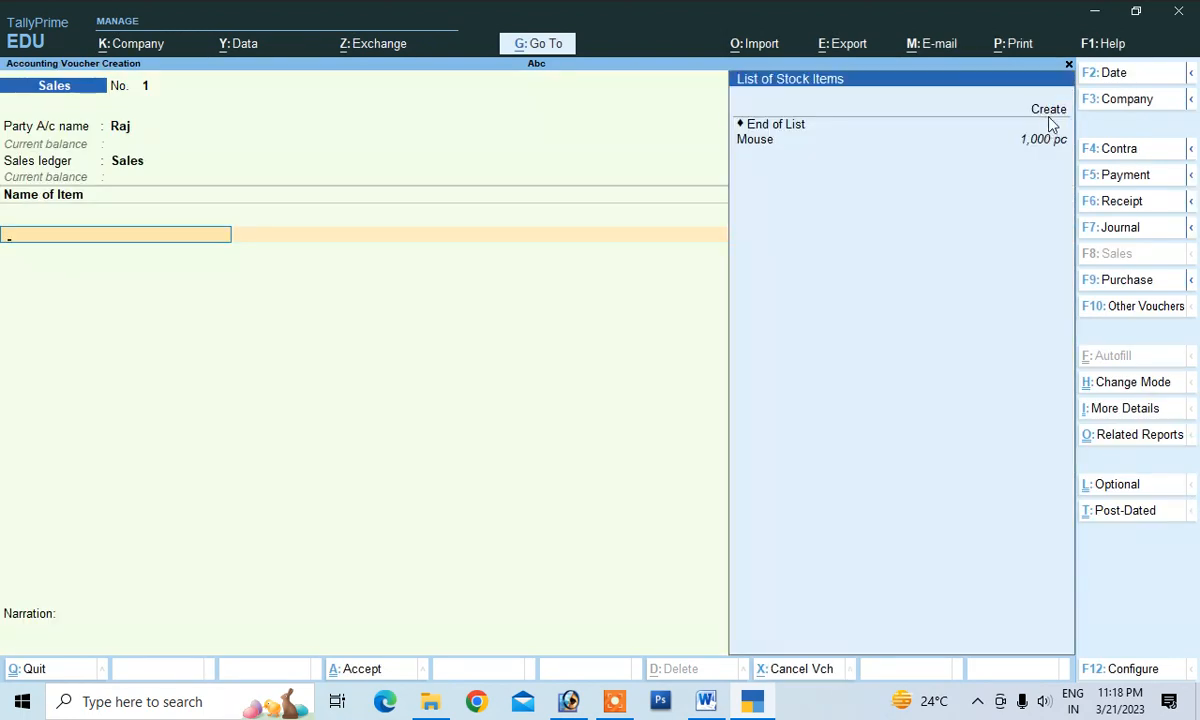
Step: Add 500 pc of Mouse at a rate of 105 to the Sales voucher
{"action": "key", "text": "Down"}
{"action": "key", "text": "Return"}
{"action": "type", "text": "5"}
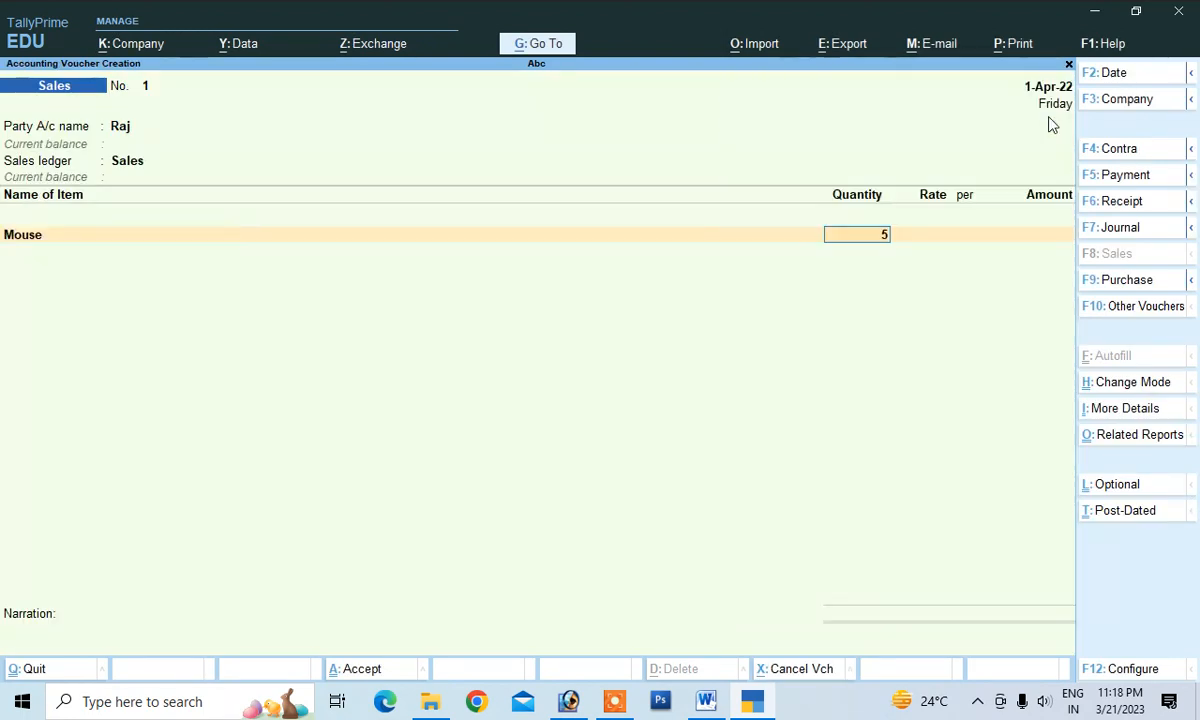
{"action": "type", "text": "00"}
{"action": "key", "text": "Return"}
{"action": "type", "text": "105"}
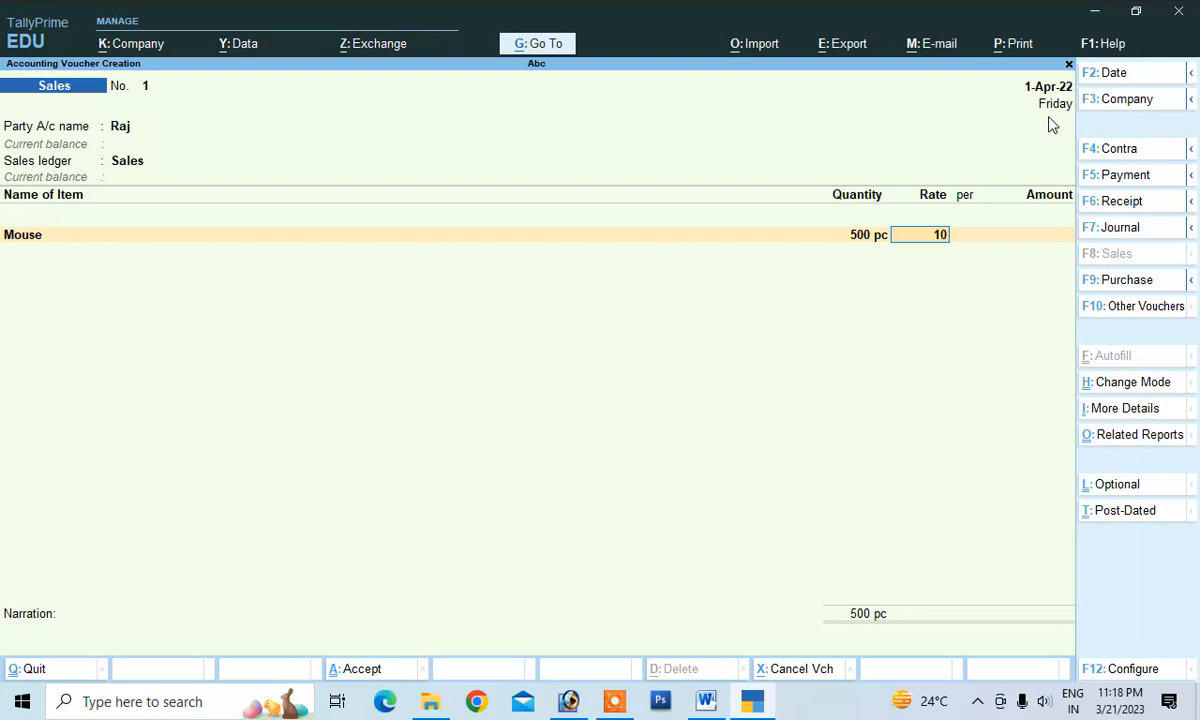
{"action": "key", "text": "Return"}
{"action": "key", "text": "Return"}
{"action": "key", "text": "Return"}
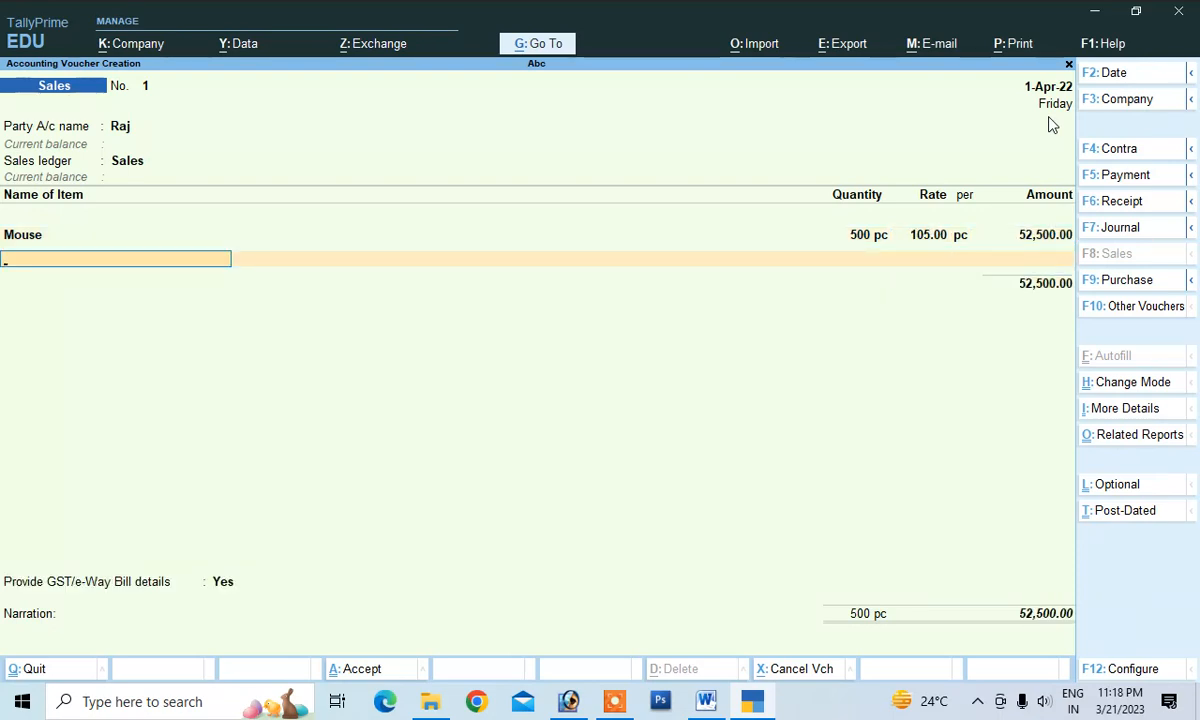
Step: End the item list and add the Cgst and Sgst tax ledgers to the Sales voucher
{"action": "key", "text": "Return"}
{"action": "key", "text": "Down"}
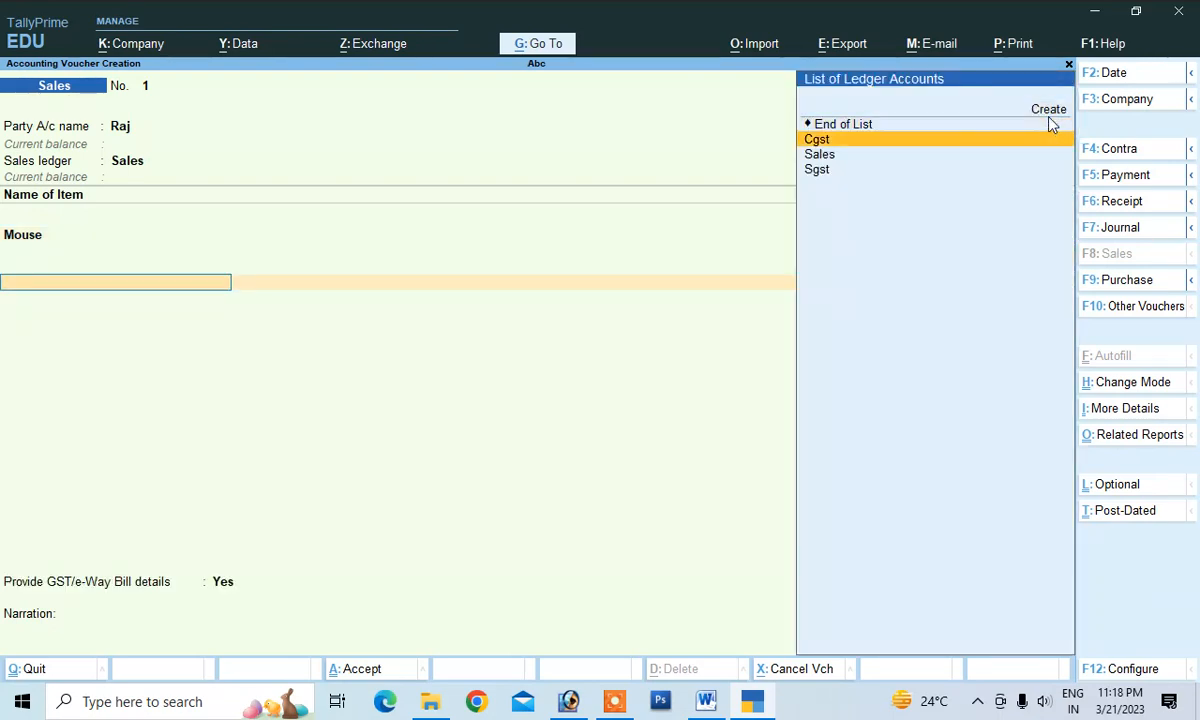
{"action": "key", "text": "Return"}
{"action": "key", "text": "Return"}
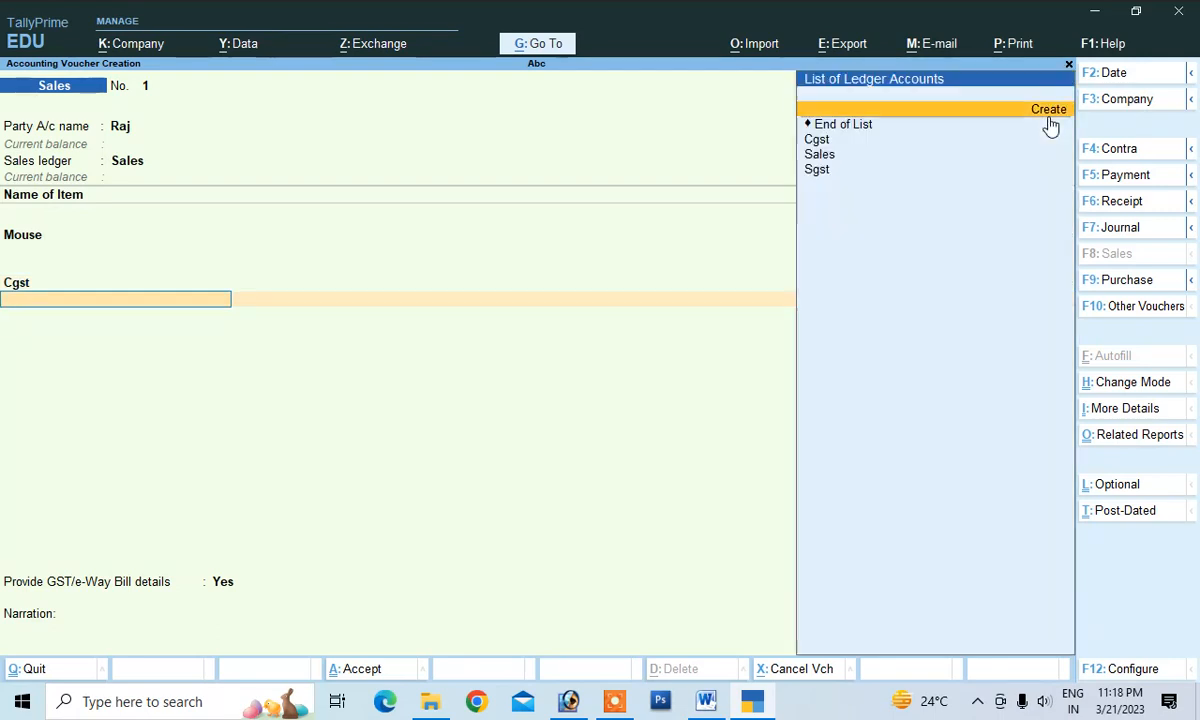
{"action": "key", "text": "Down"}
{"action": "key", "text": "Down"}
{"action": "key", "text": "Down"}
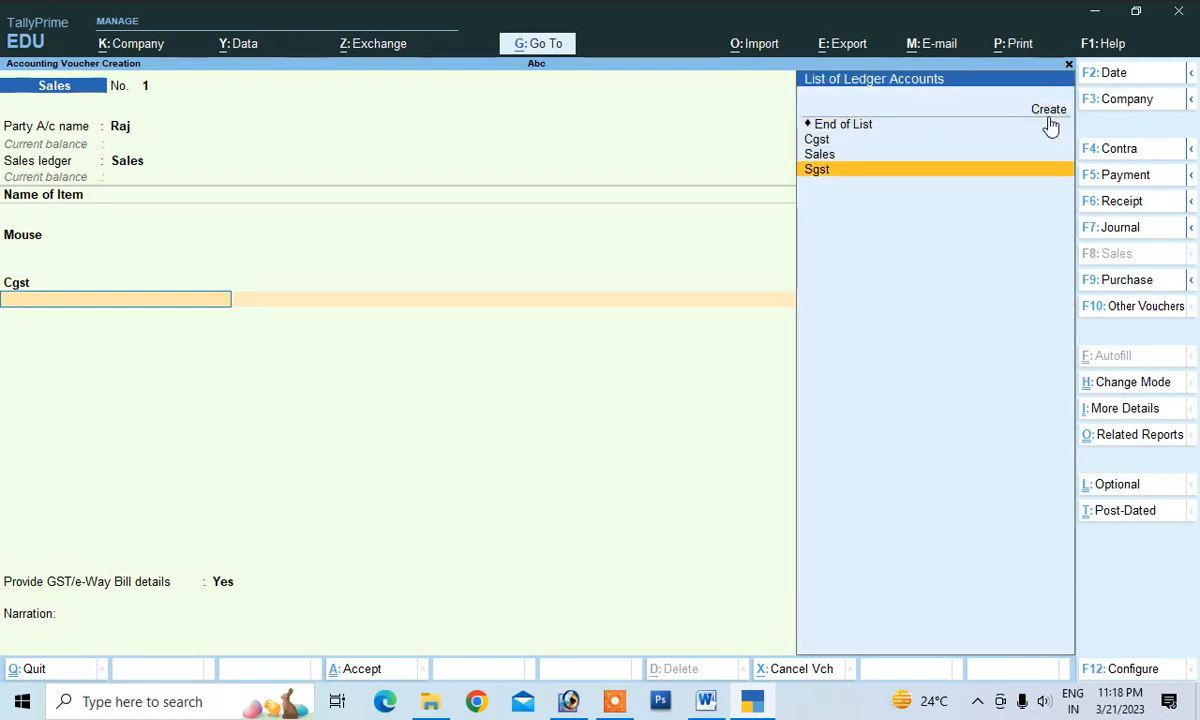
{"action": "key", "text": "Return"}
{"action": "key", "text": "Return"}
{"action": "key", "text": "Return"}
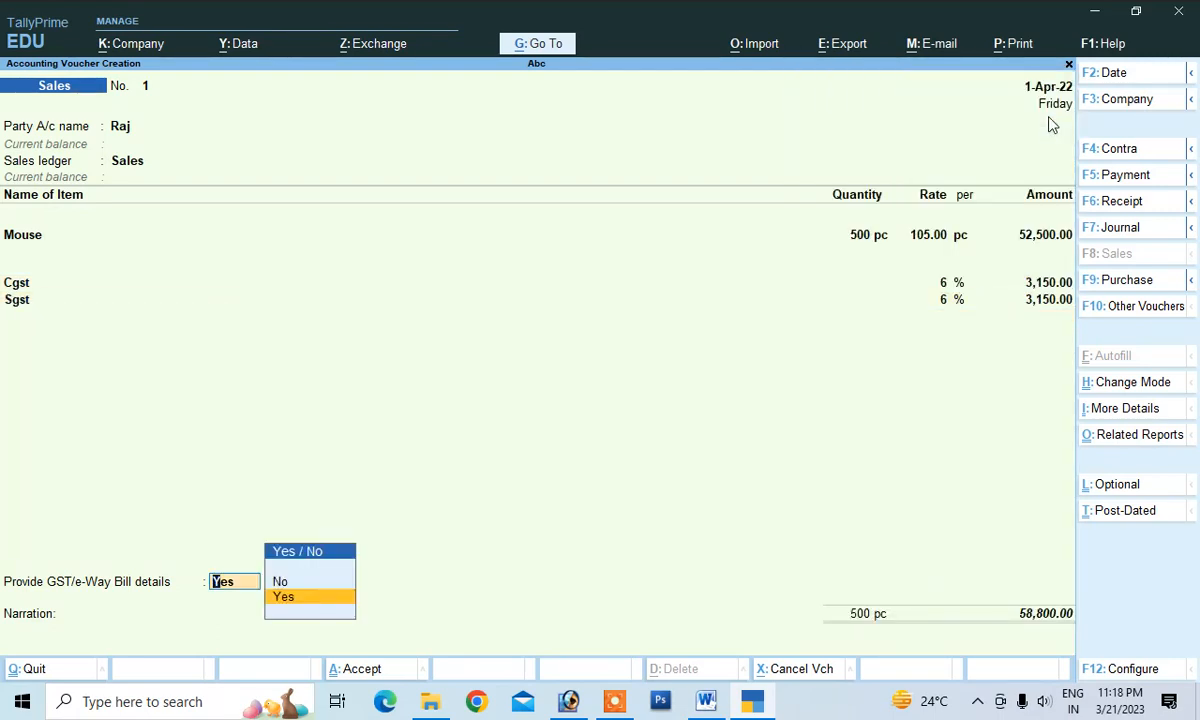
Step: Decline GST/e-Way Bill details and allocate the full sales amount to New Ref 1 in the bill-wise details
{"action": "key", "text": "Up"}
{"action": "key", "text": "Return"}
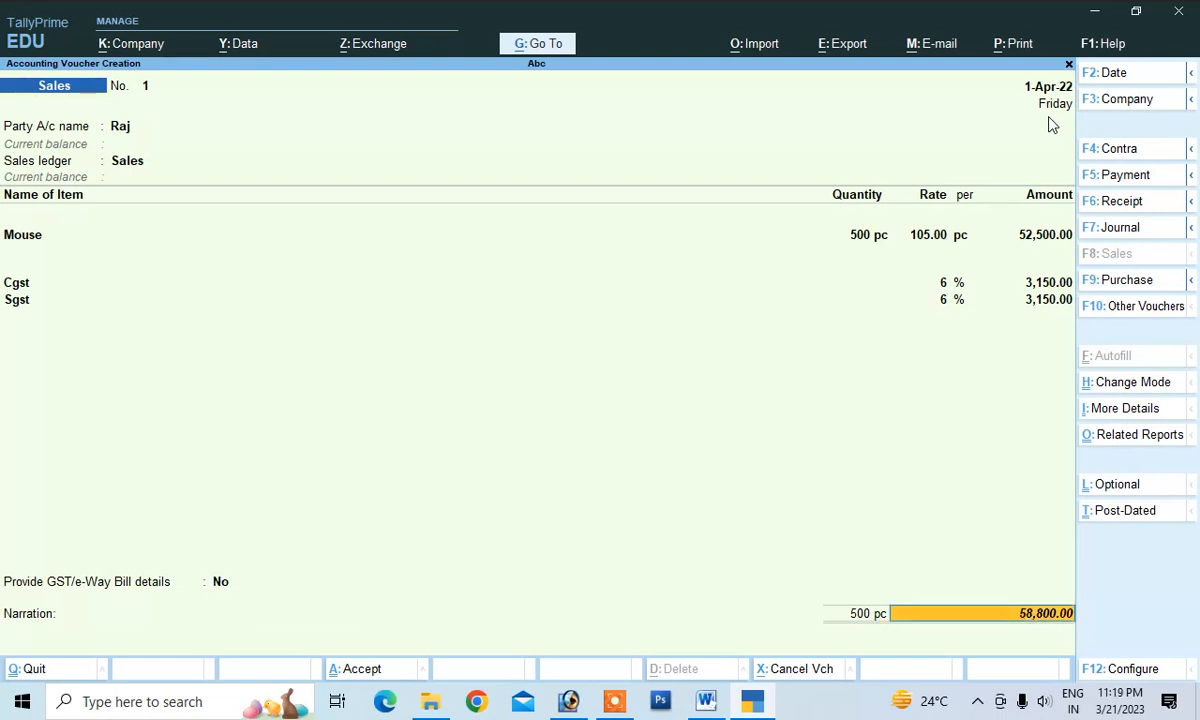
{"action": "key", "text": "Return"}
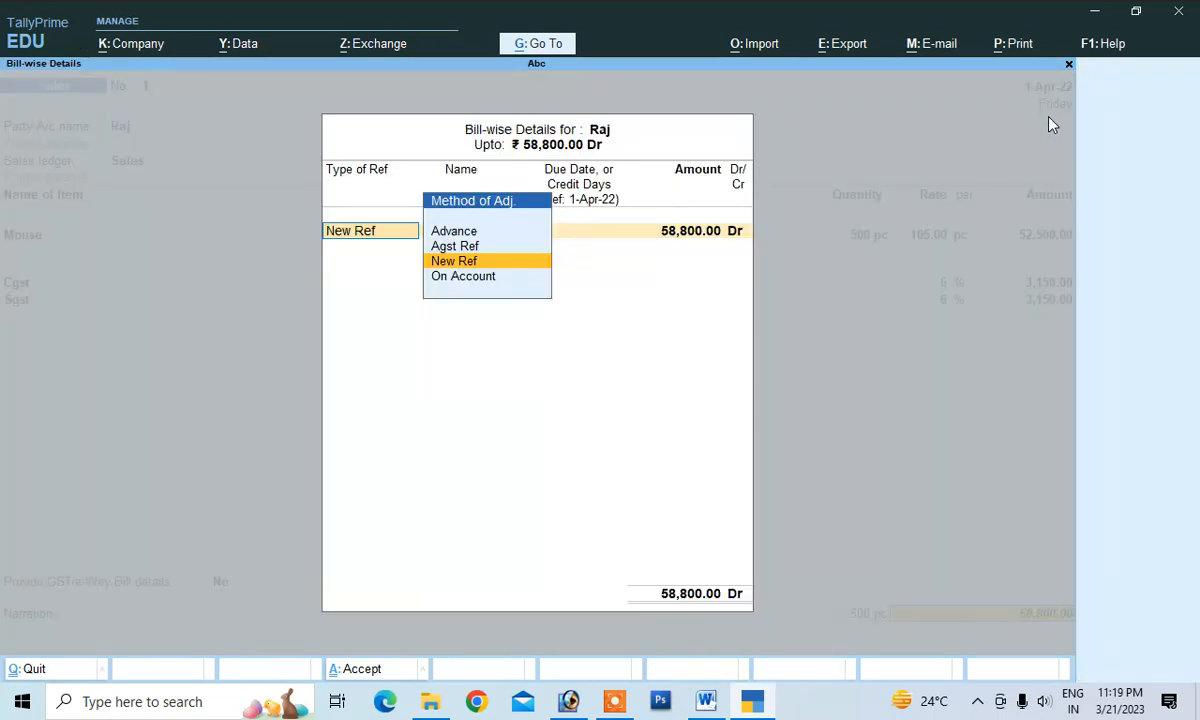
{"action": "key", "text": "Return"}
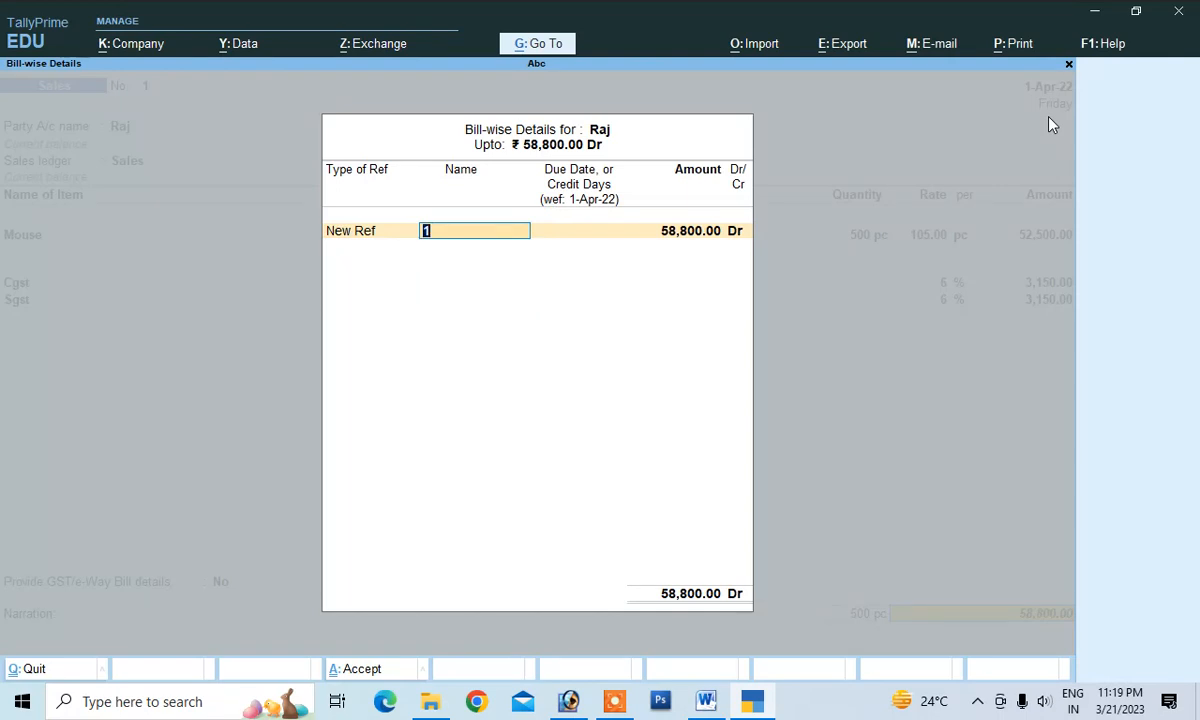
{"action": "key", "text": "Return"}
{"action": "key", "text": "Return"}
{"action": "key", "text": "Return"}
{"action": "key", "text": "Return"}
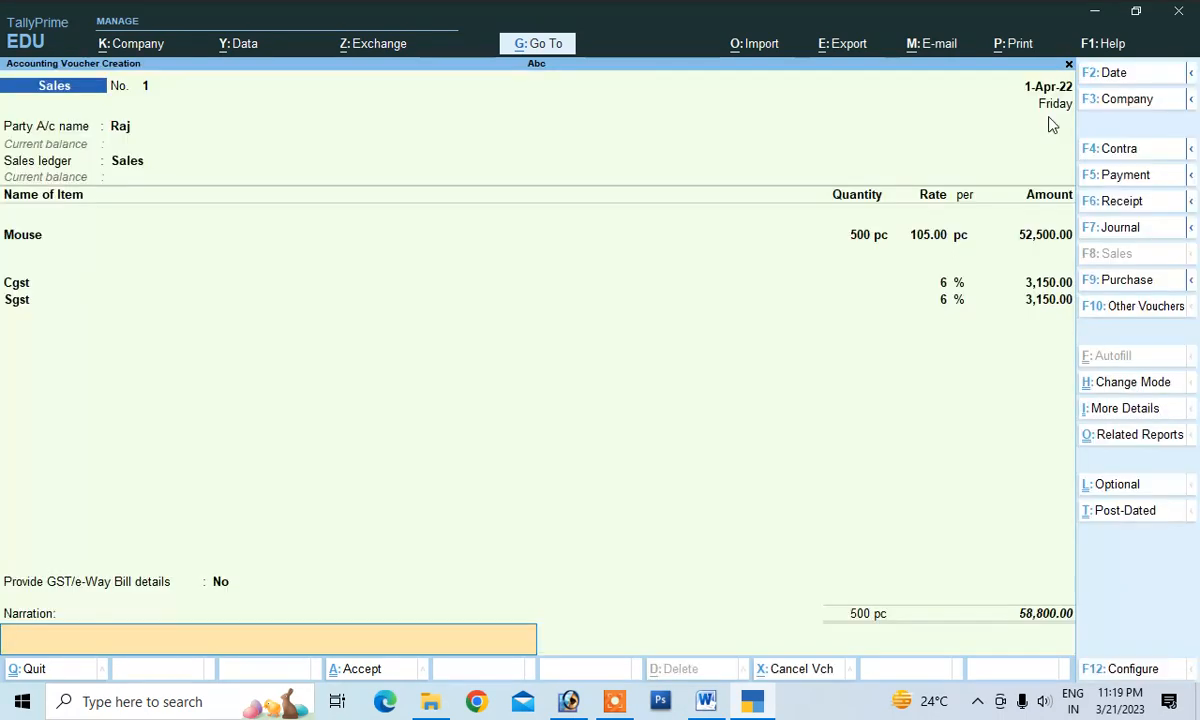
Step: Enter the narration "being sold" and save the Sales voucher without e-Way Bill information
{"action": "type", "text": "being s"}
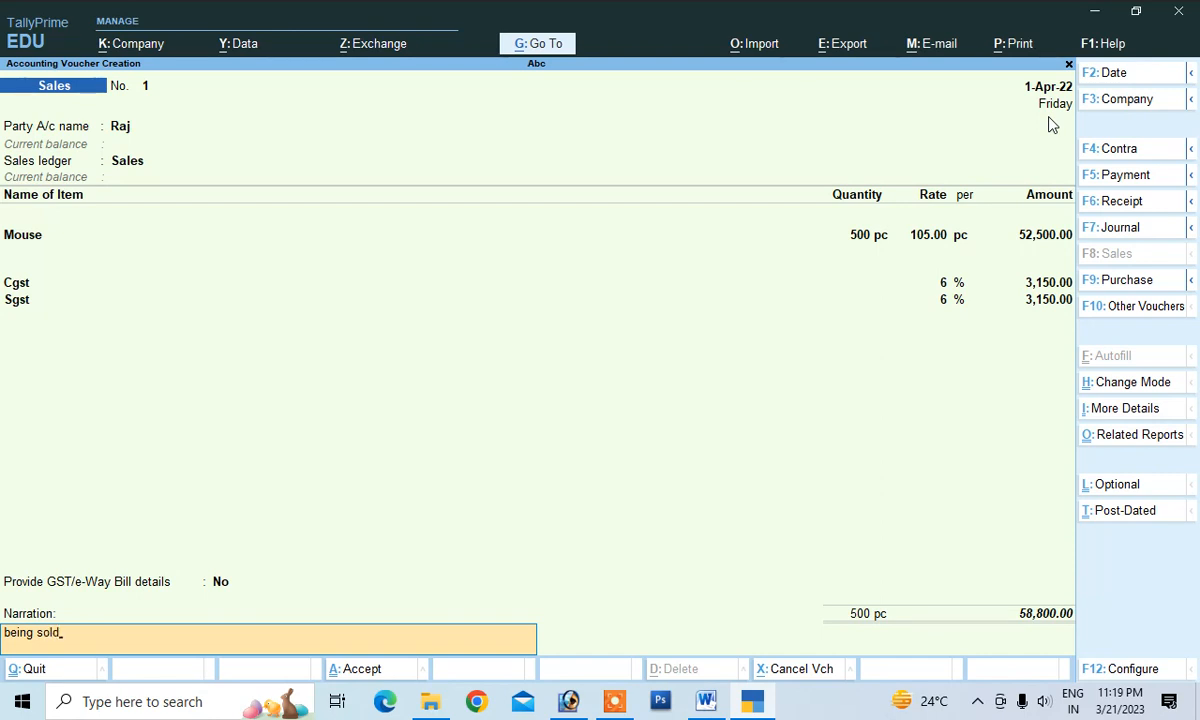
{"action": "type", "text": "old"}
{"action": "key", "text": "Return"}
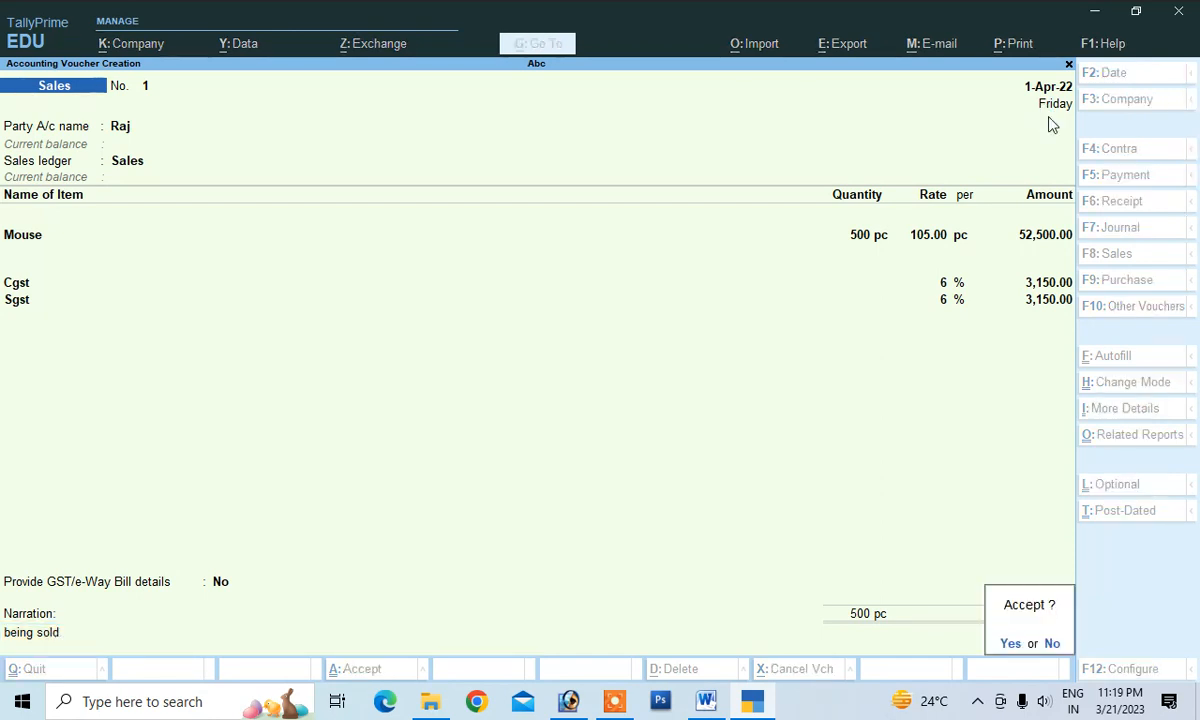
{"action": "key", "text": "Return"}
{"action": "key", "text": "Return"}
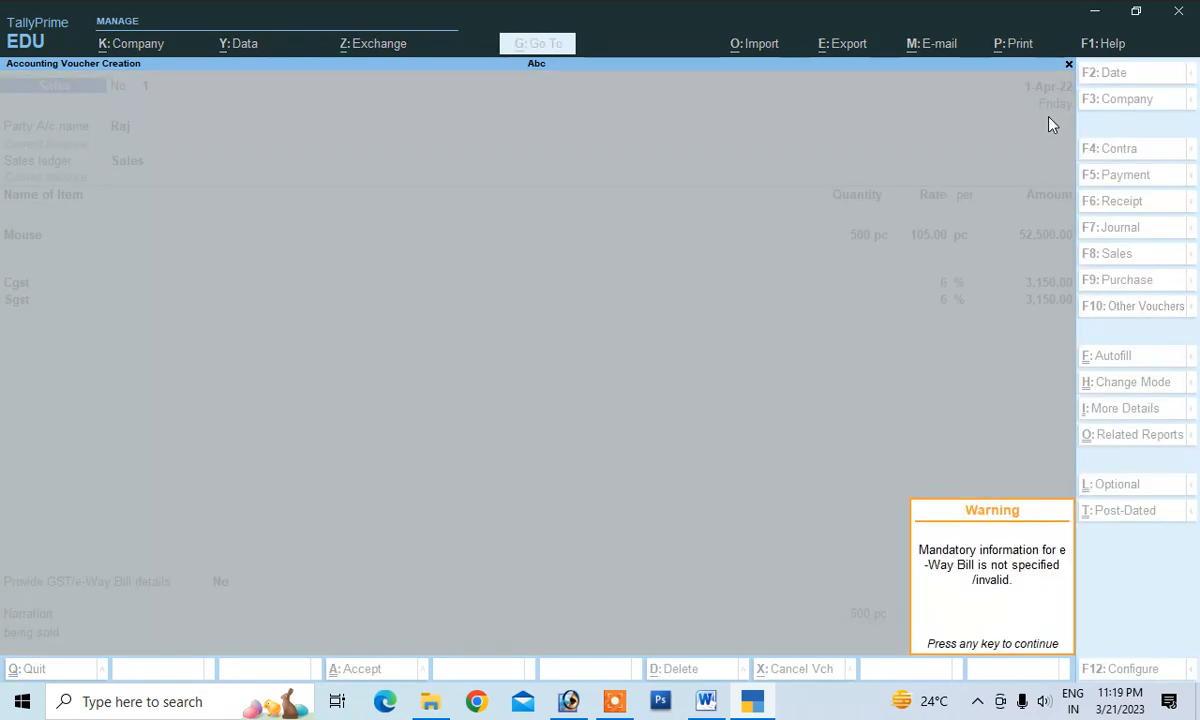
{"action": "key", "text": "Return"}
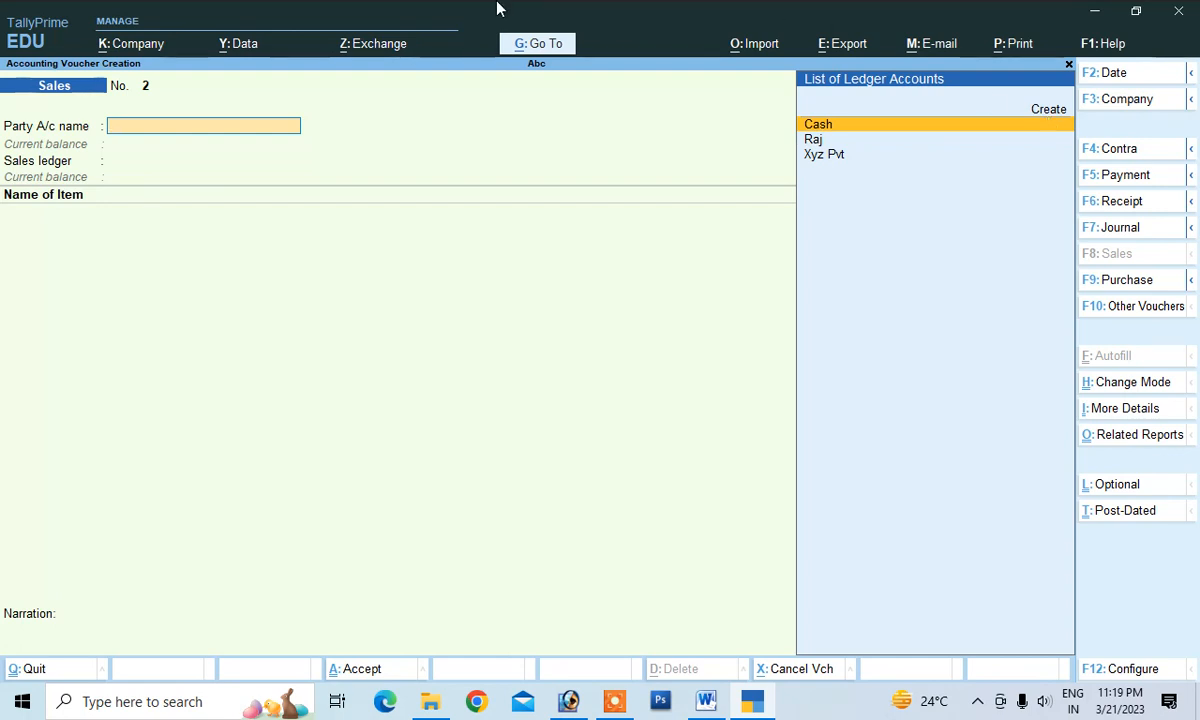
Step: Start a Credit Note voucher and select the customer's ledger as the party account
{"action": "left_click", "coordinate": [1133, 310]}
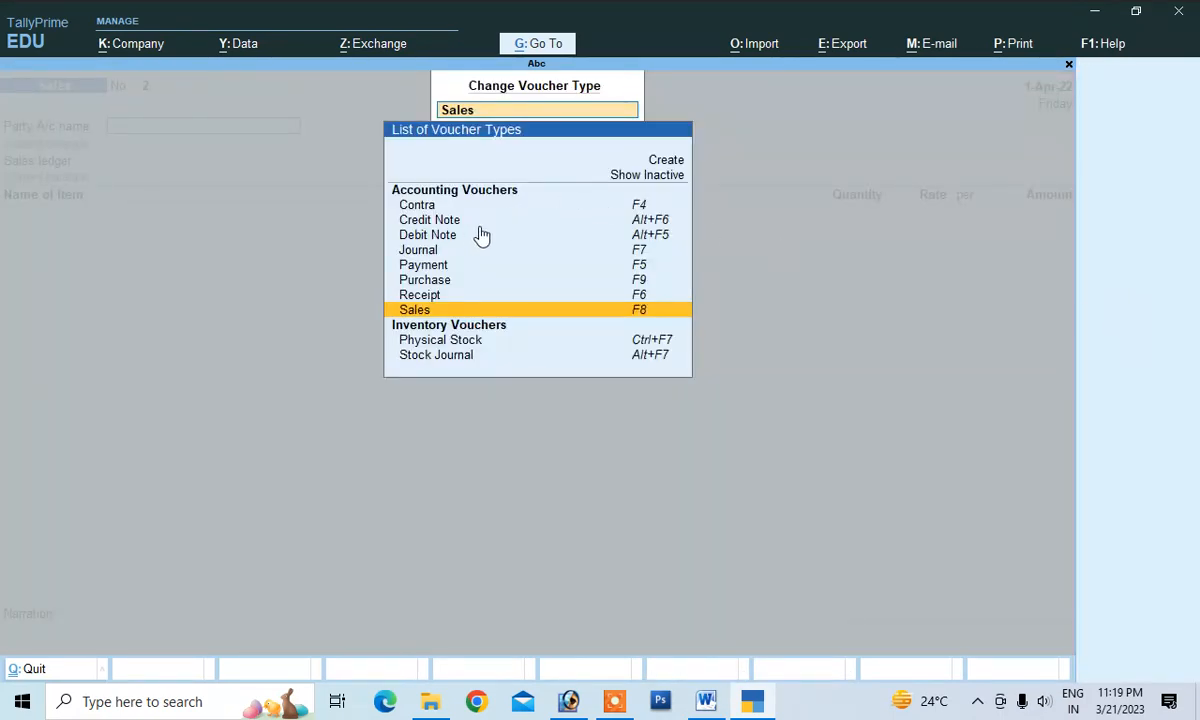
{"action": "left_click", "coordinate": [664, 226]}
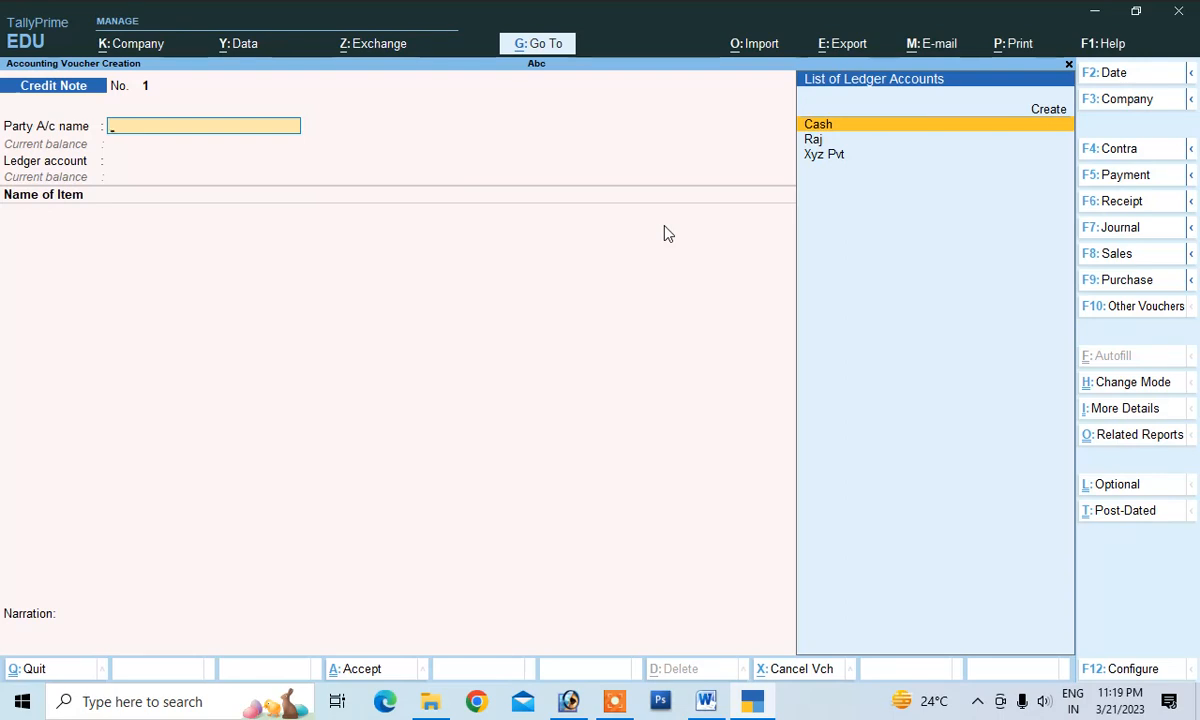
{"action": "key", "text": "Down"}
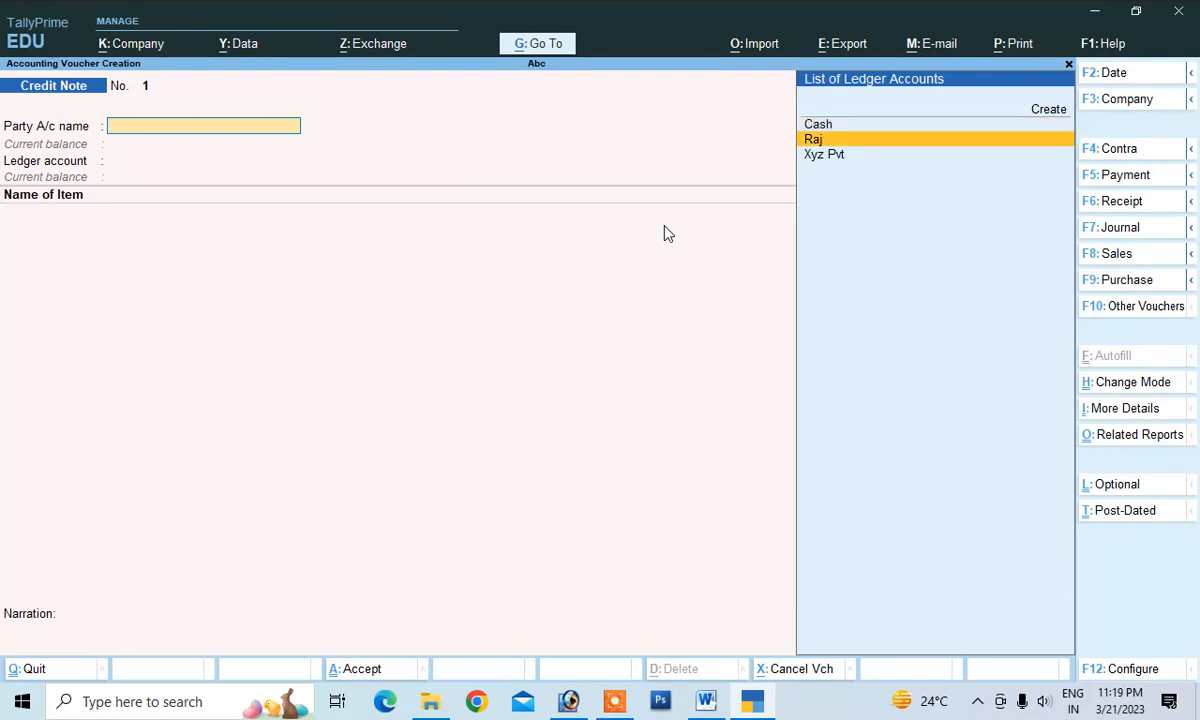
{"action": "key", "text": "Return"}
Step: Leave the Credit Note's receipt details and original invoice details blank
{"action": "key", "text": "Return"}
{"action": "key", "text": "Return"}
{"action": "key", "text": "Return"}
{"action": "key", "text": "Return"}
{"action": "key", "text": "Return"}
{"action": "key", "text": "Return"}
{"action": "key", "text": "Return"}
{"action": "key", "text": "Return"}
{"action": "key", "text": "Return"}
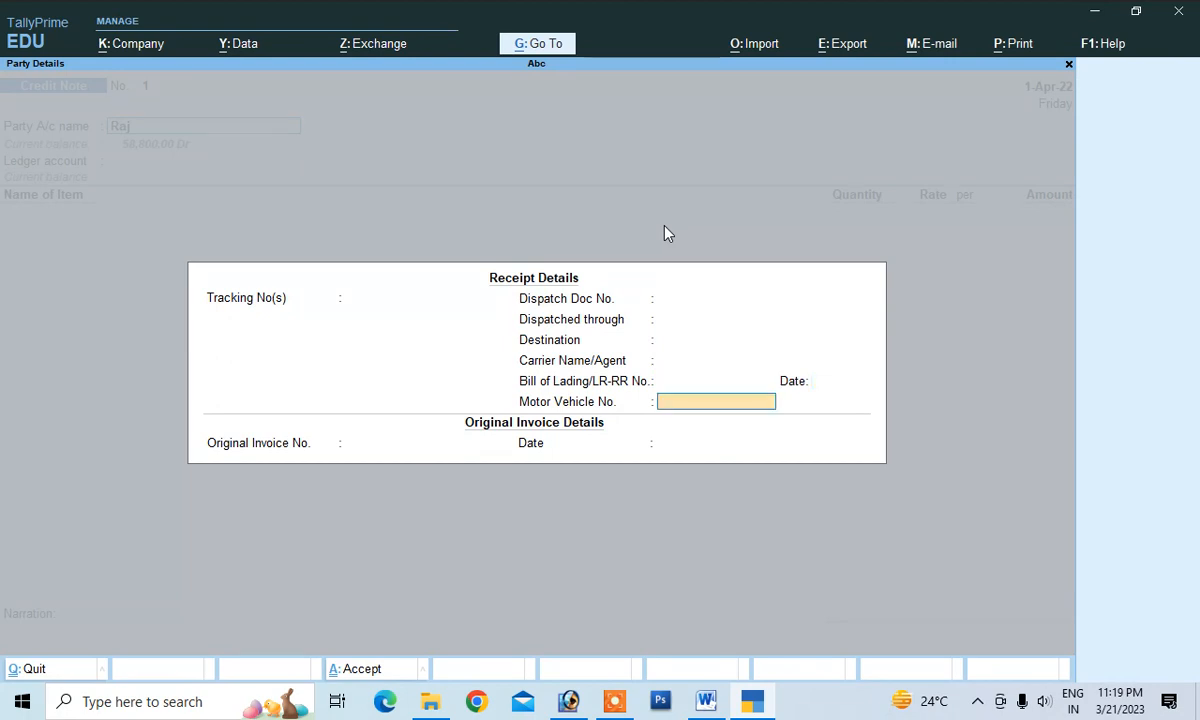
{"action": "key", "text": "Return"}
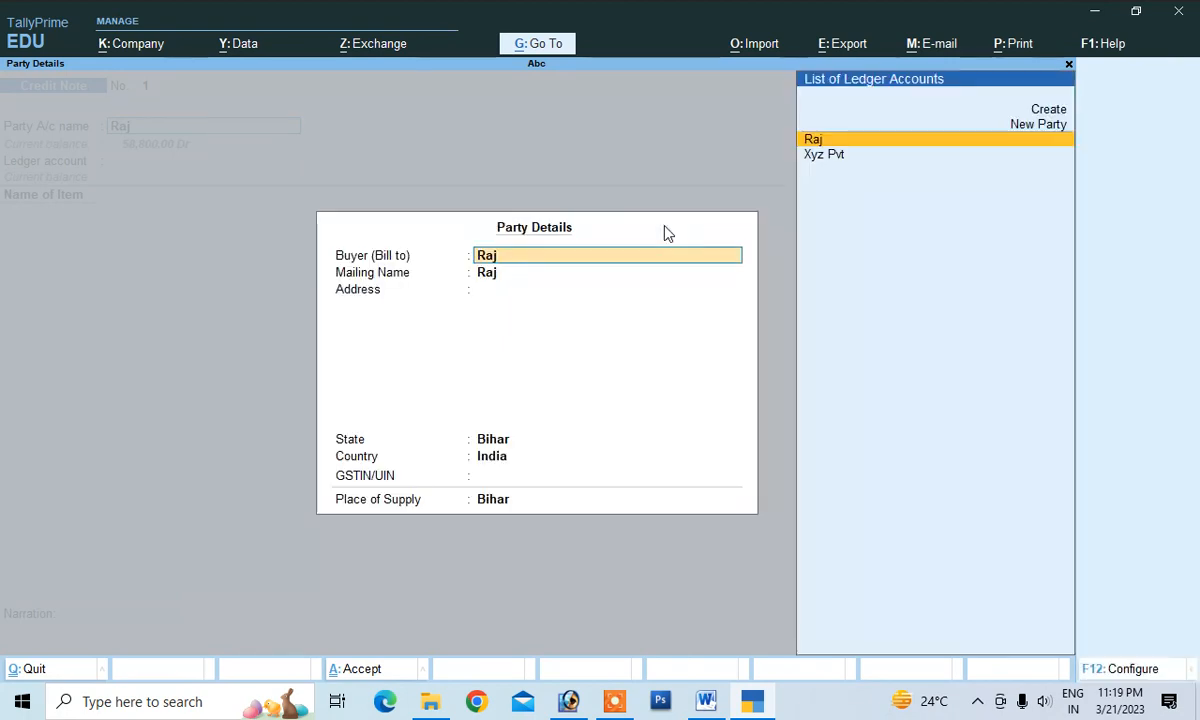
Step: Accept the customer's default party details on the Credit Note with Bihar as place of supply
{"action": "key", "text": "Return"}
{"action": "key", "text": "Return"}
{"action": "key", "text": "Return"}
{"action": "key", "text": "Return"}
{"action": "key", "text": "Return"}
{"action": "key", "text": "Return"}
{"action": "key", "text": "Return"}
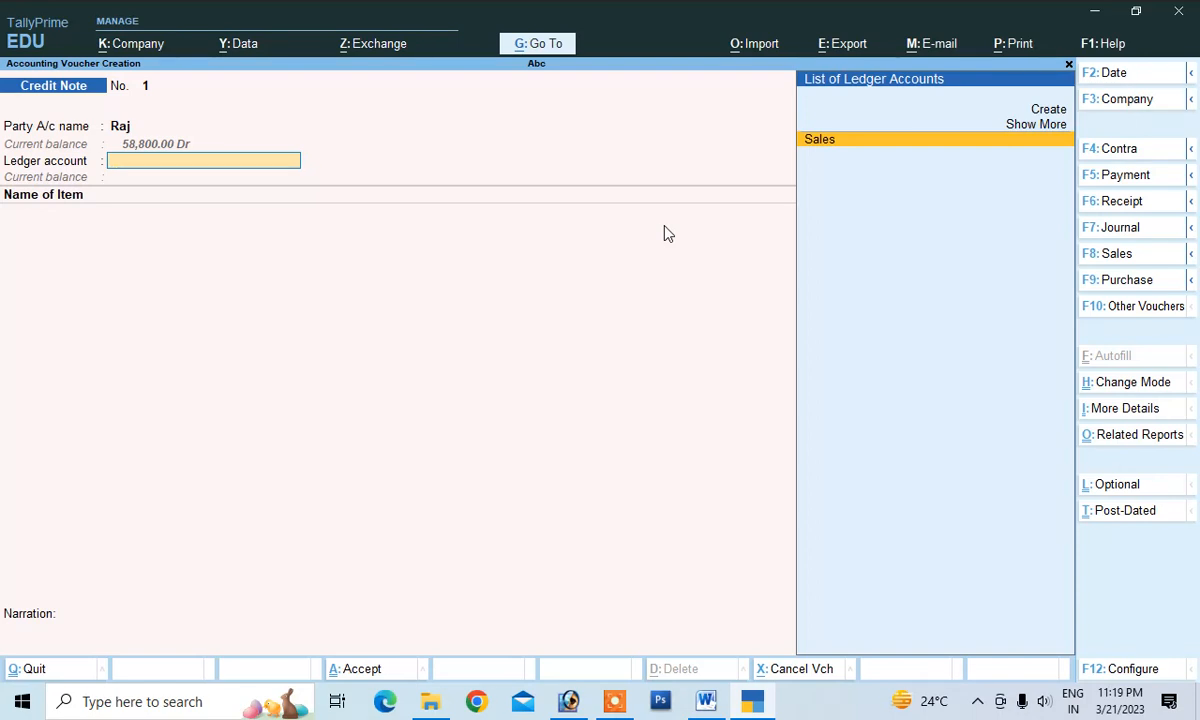
Step: Create a ledger named "Sales Return" under Sales Accounts, with type of ledger Not Applicable and GST applicable
{"action": "left_click", "coordinate": [1052, 118]}
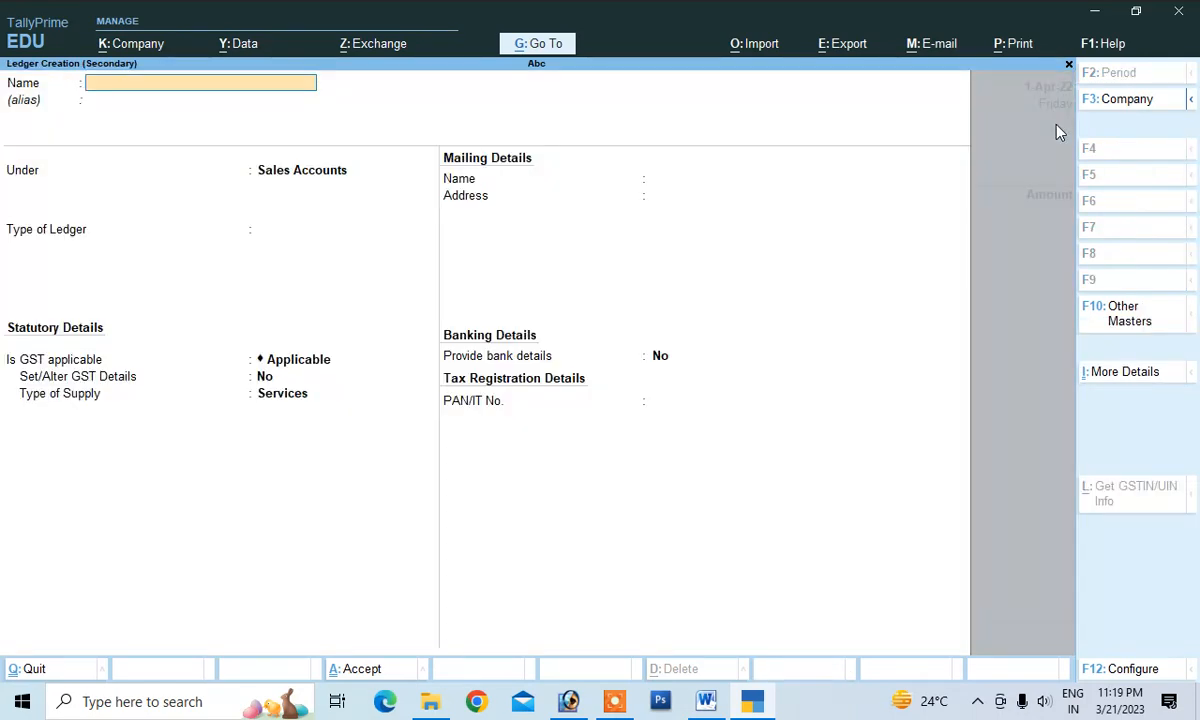
{"action": "type", "text": "Sales Retu"}
{"action": "key", "text": "Return"}
{"action": "key", "text": "Return"}
{"action": "key", "text": "Return"}
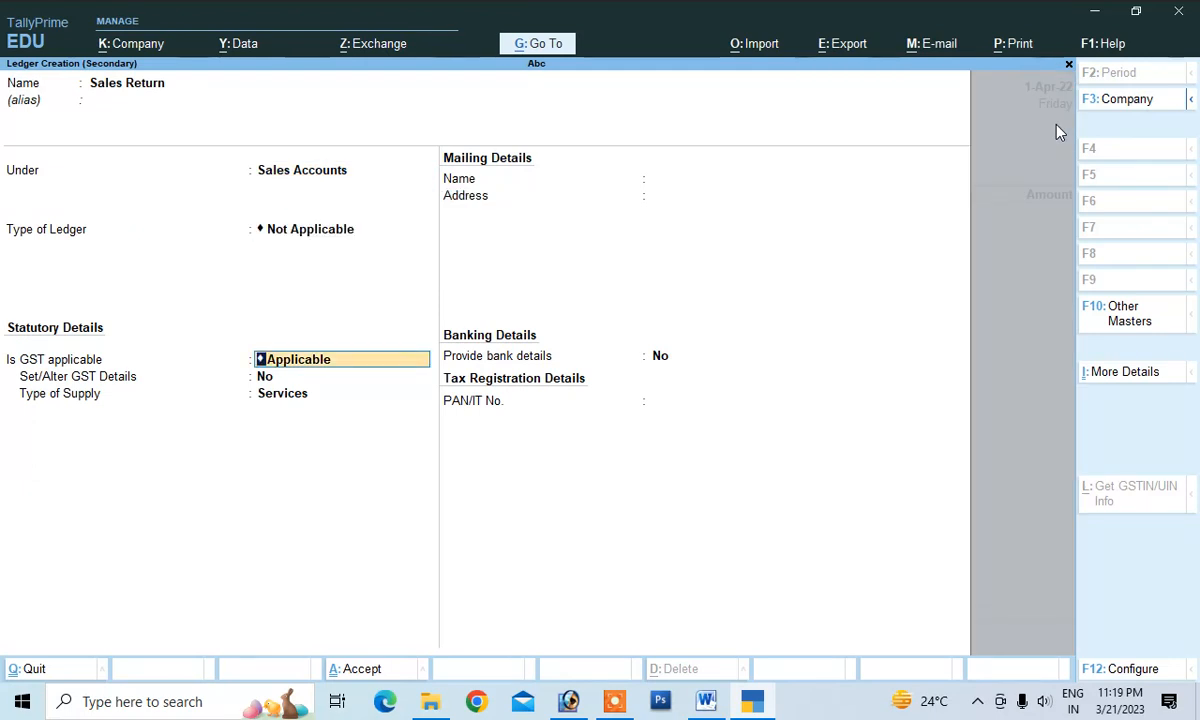
{"action": "key", "text": "Return"}
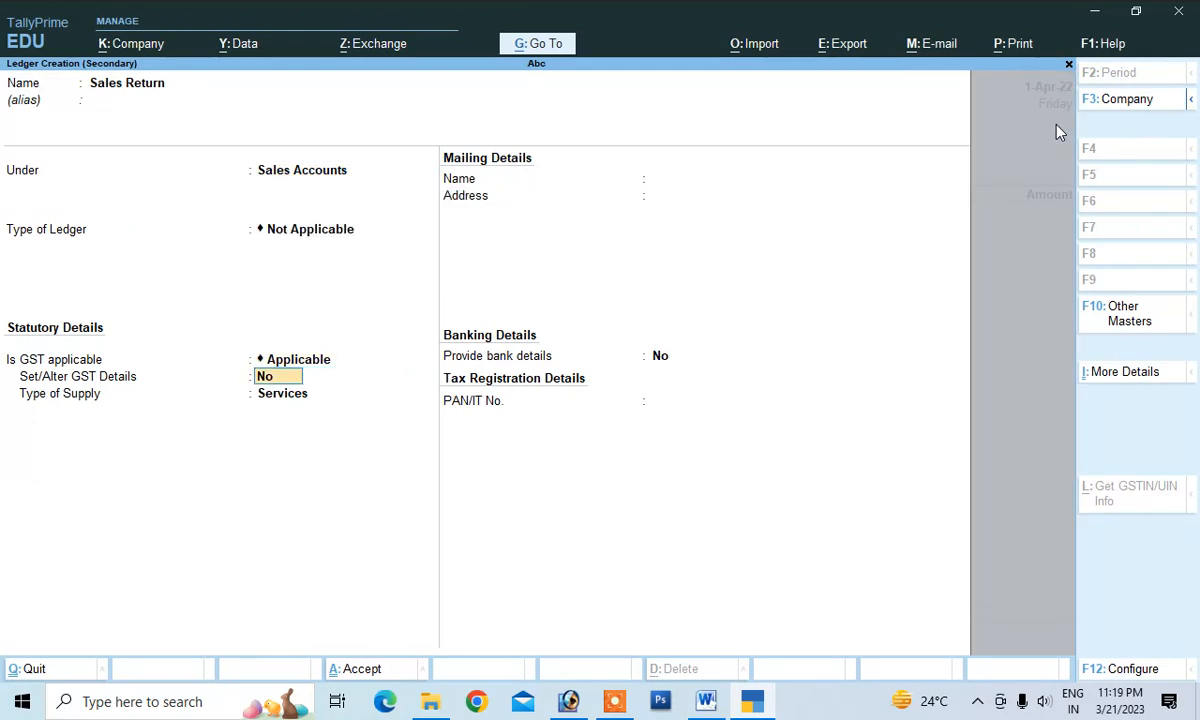
Step: Enable GST details for the Sales Return ledger, with description "Goods" and Sales Taxable as the nature of transaction
{"action": "key", "text": "y"}
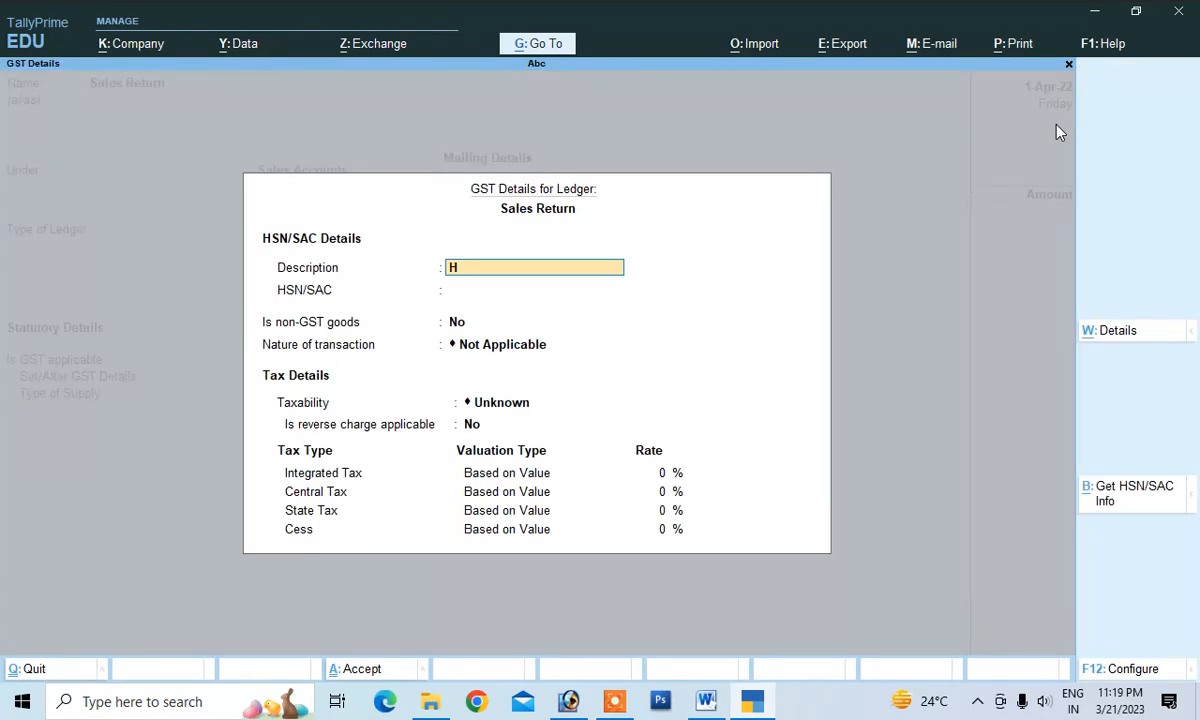
{"action": "type", "text": "Goods"}
{"action": "key", "text": "Return"}
{"action": "key", "text": "Return"}
{"action": "key", "text": "Return"}
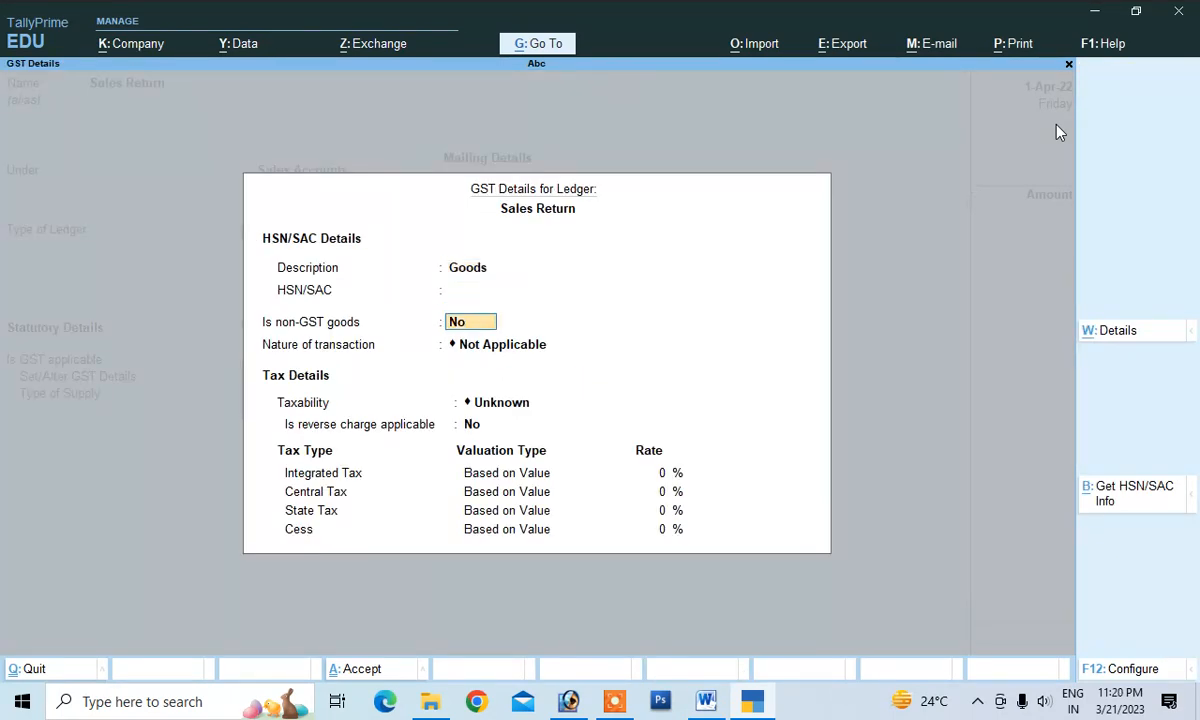
{"action": "key", "text": "Down"}
{"action": "key", "text": "Down"}
{"action": "key", "text": "Down"}
{"action": "key", "text": "Down"}
{"action": "key", "text": "Down"}
{"action": "key", "text": "Down"}
{"action": "key", "text": "Down"}
{"action": "key", "text": "Down"}
{"action": "key", "text": "Down"}
{"action": "key", "text": "Down"}
{"action": "key", "text": "Down"}
{"action": "key", "text": "Down"}
{"action": "key", "text": "Down"}
{"action": "key", "text": "Down"}
{"action": "key", "text": "Down"}
{"action": "key", "text": "Down"}
{"action": "key", "text": "Down"}
{"action": "key", "text": "Down"}
{"action": "key", "text": "Down"}
{"action": "key", "text": "Down"}
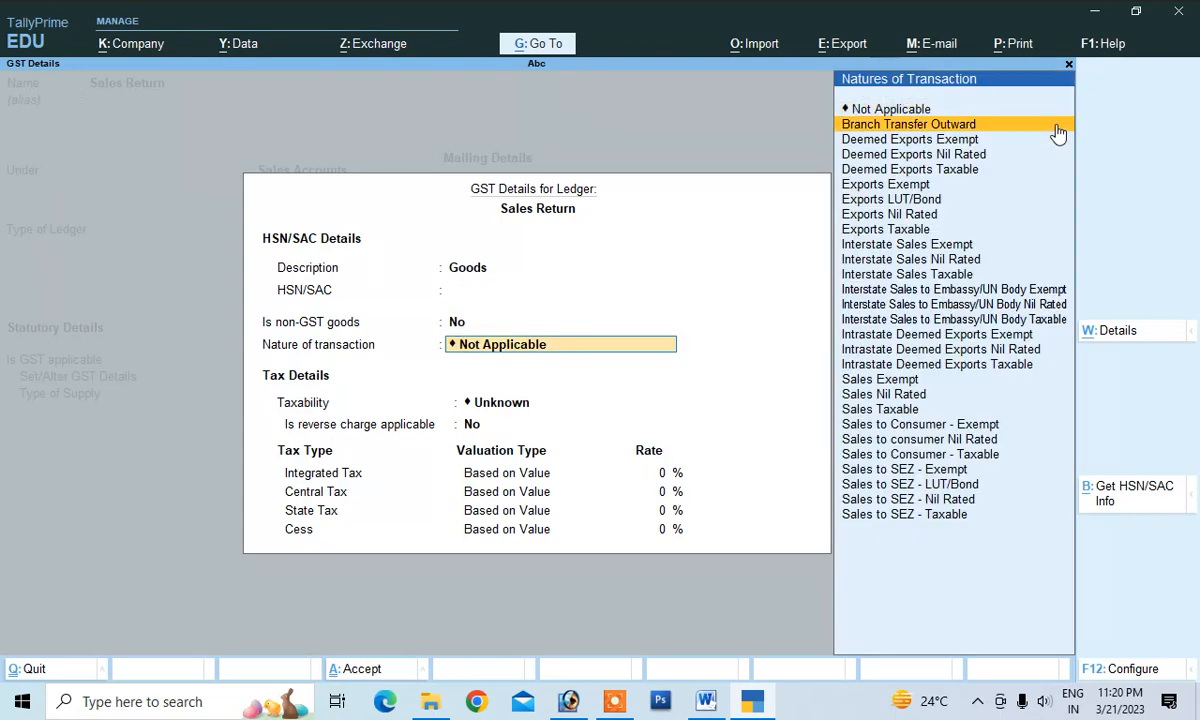
{"action": "key", "text": "Return"}
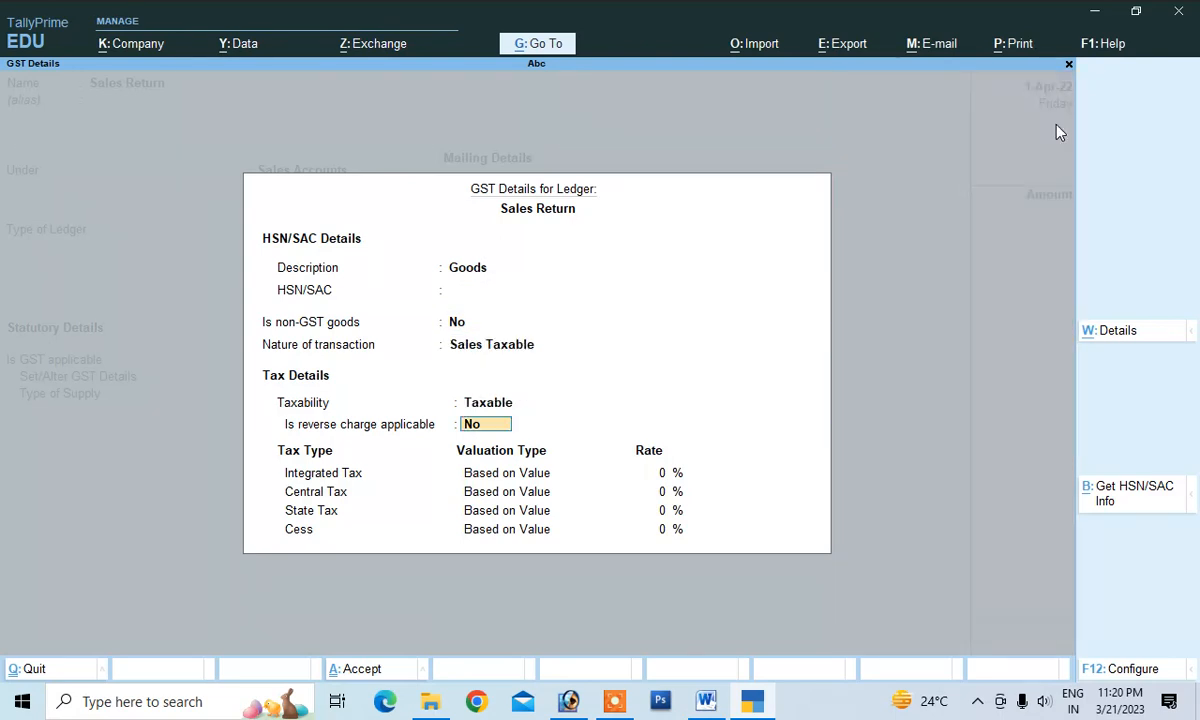
Step: Set the integrated tax rate to 12% and the type of supply to Goods, and save the Sales Return ledger
{"action": "key", "text": "Return"}
{"action": "type", "text": "12"}
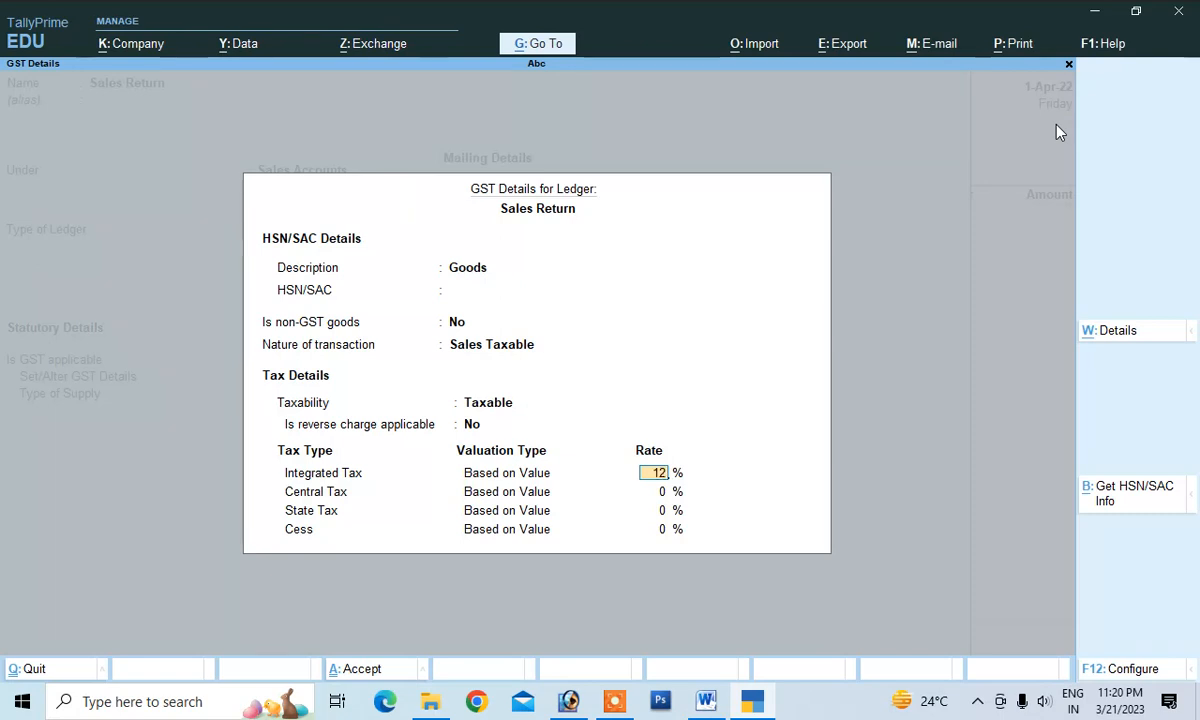
{"action": "key", "text": "Return"}
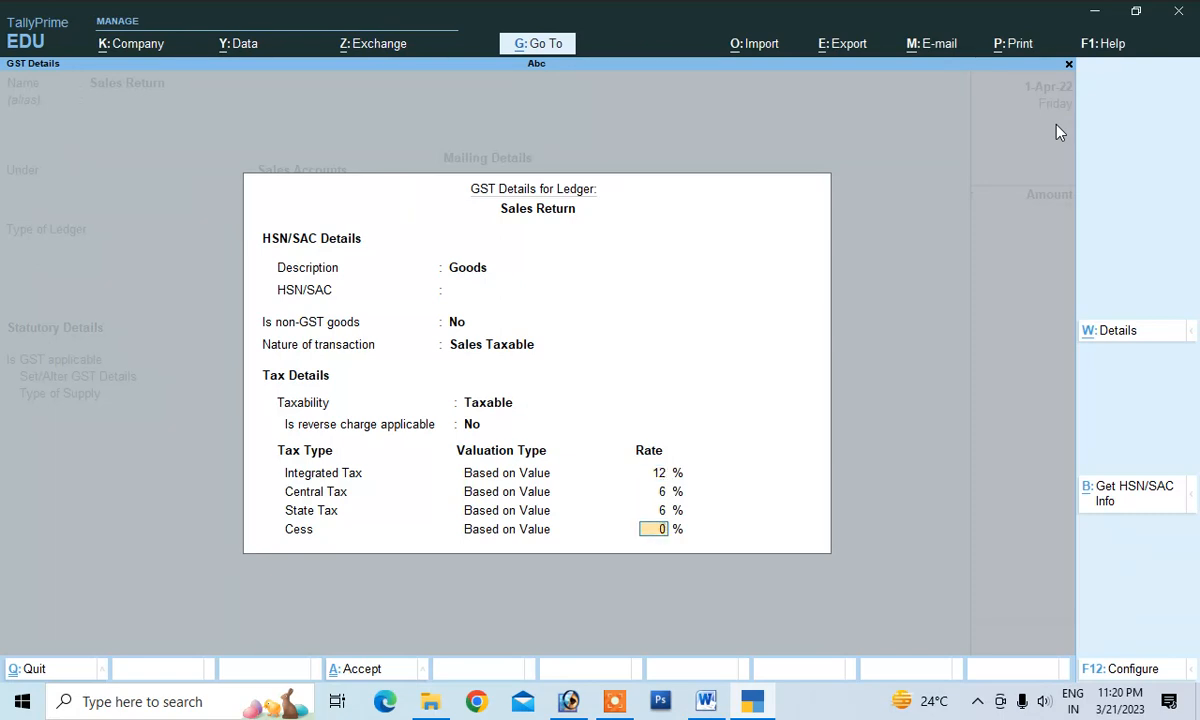
{"action": "key", "text": "Return"}
{"action": "key", "text": "Up"}
{"action": "key", "text": "Return"}
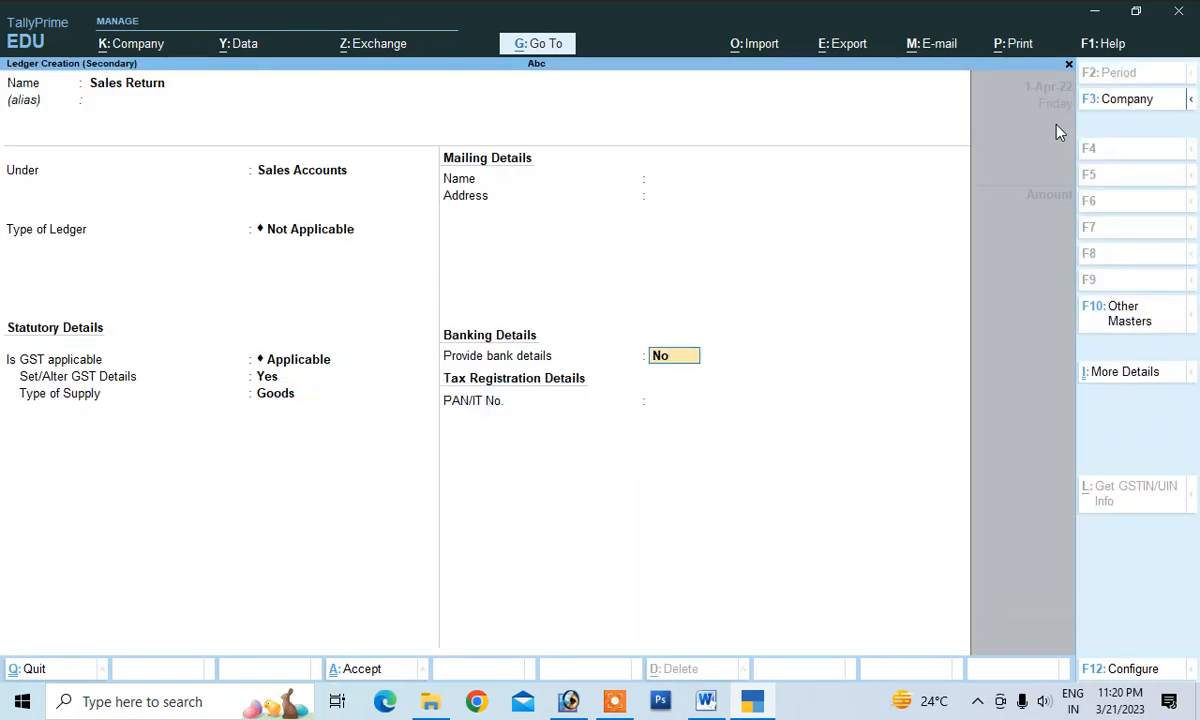
{"action": "key", "text": "ctrl+a"}
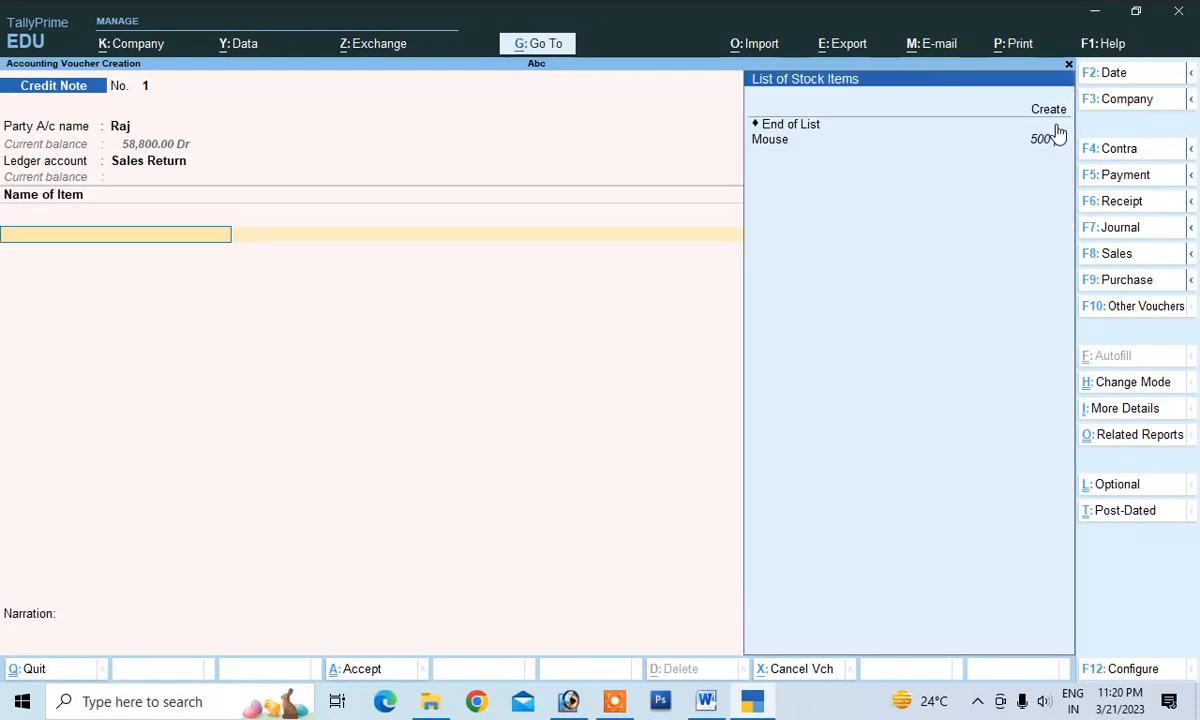
Step: Add the stock item Mouse to the Credit Note with quantity 20 pc at a rate of 105.00 per pc
{"action": "left_click", "coordinate": [1057, 136]}
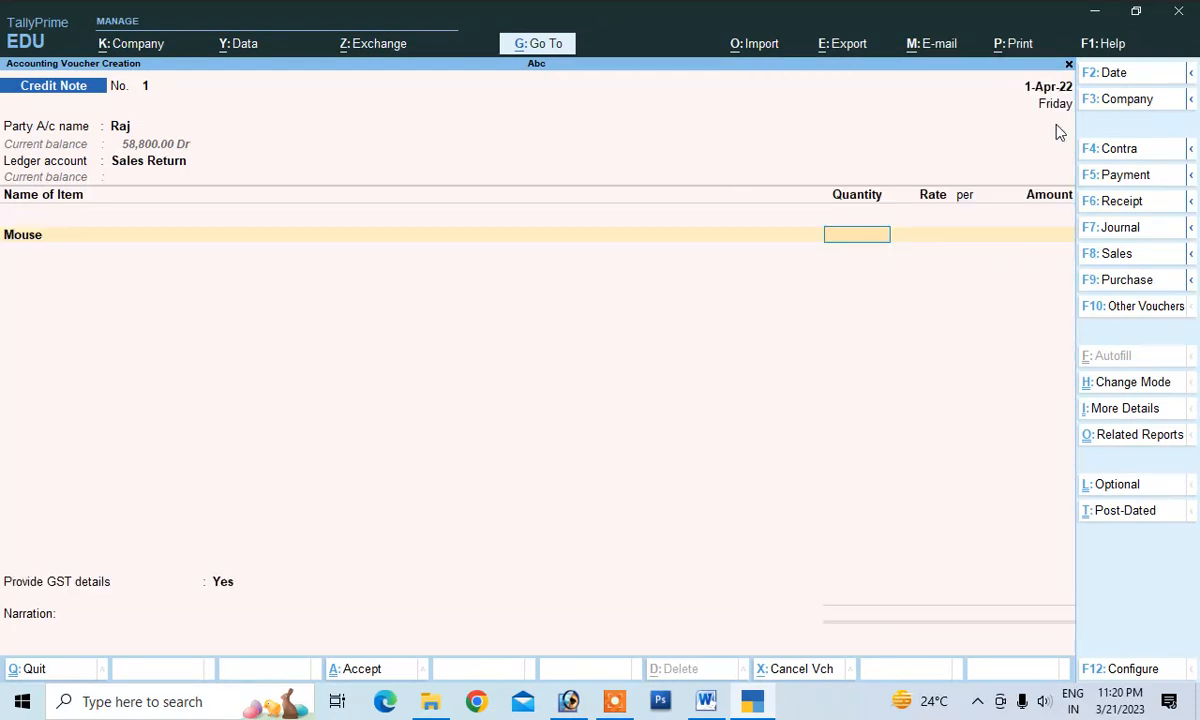
{"action": "key", "text": "Return"}
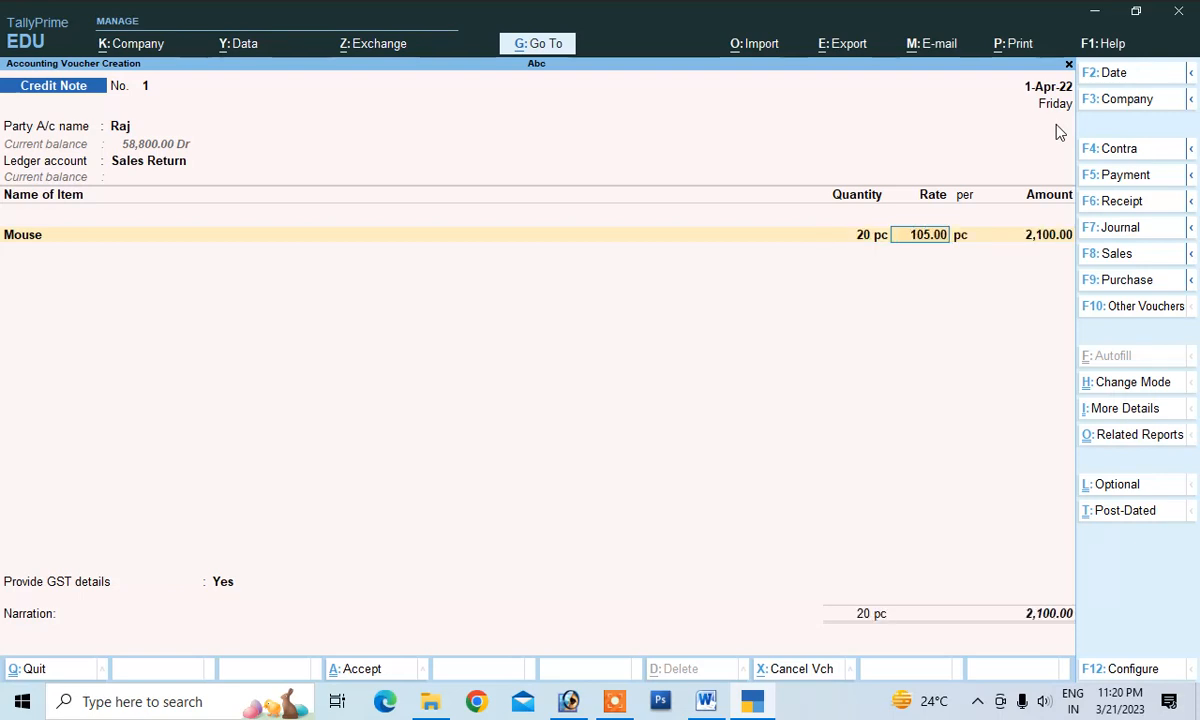
{"action": "key", "text": "Return"}
{"action": "key", "text": "Return"}
{"action": "key", "text": "Return"}
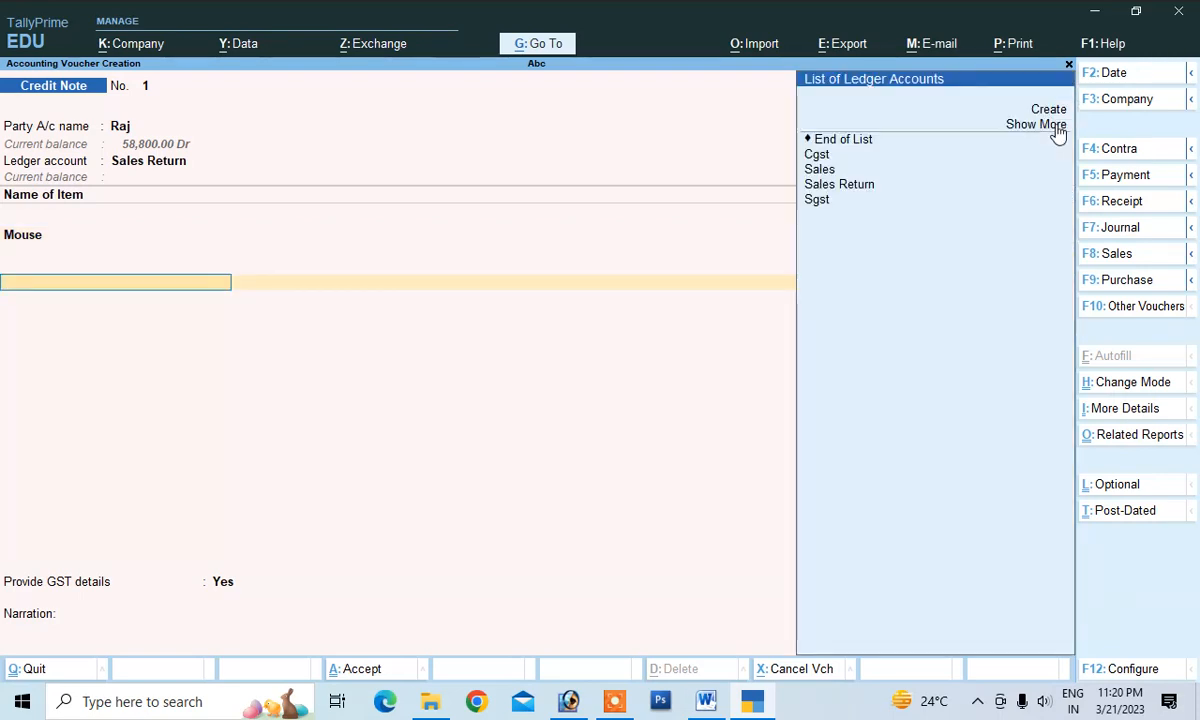
Step: Add the Cgst and Sgst tax ledgers to the Credit Note below the Mouse item
{"action": "key", "text": "Down"}
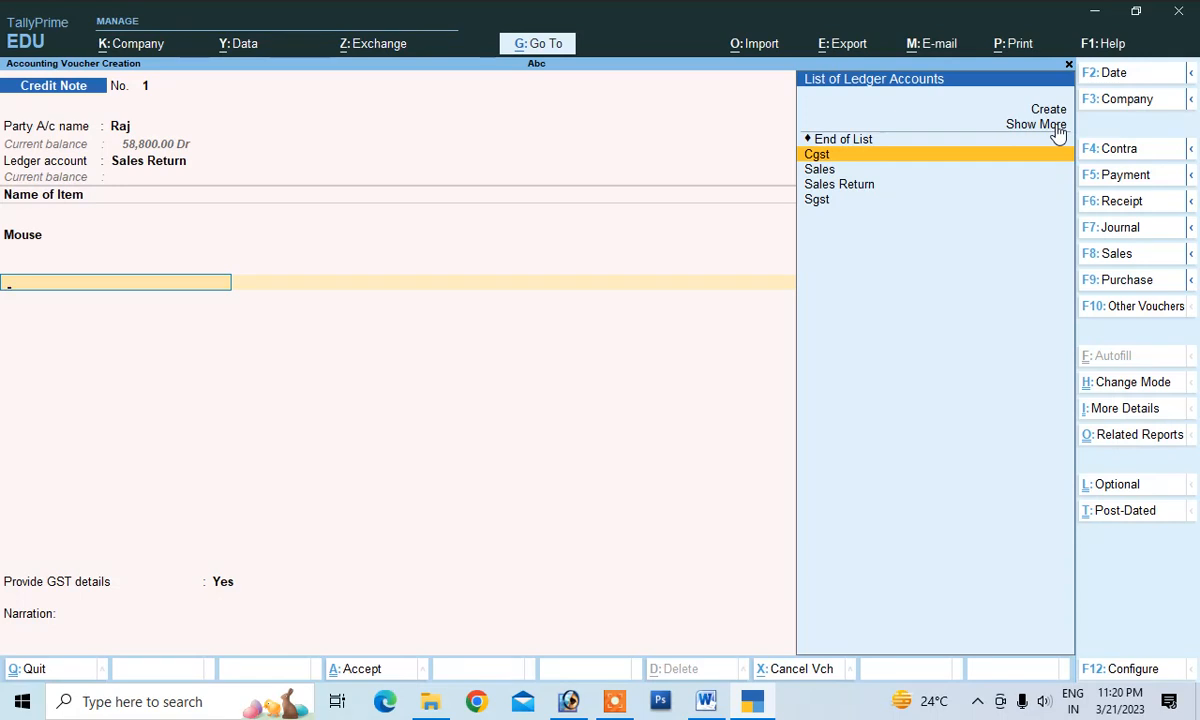
{"action": "key", "text": "Return"}
{"action": "key", "text": "Return"}
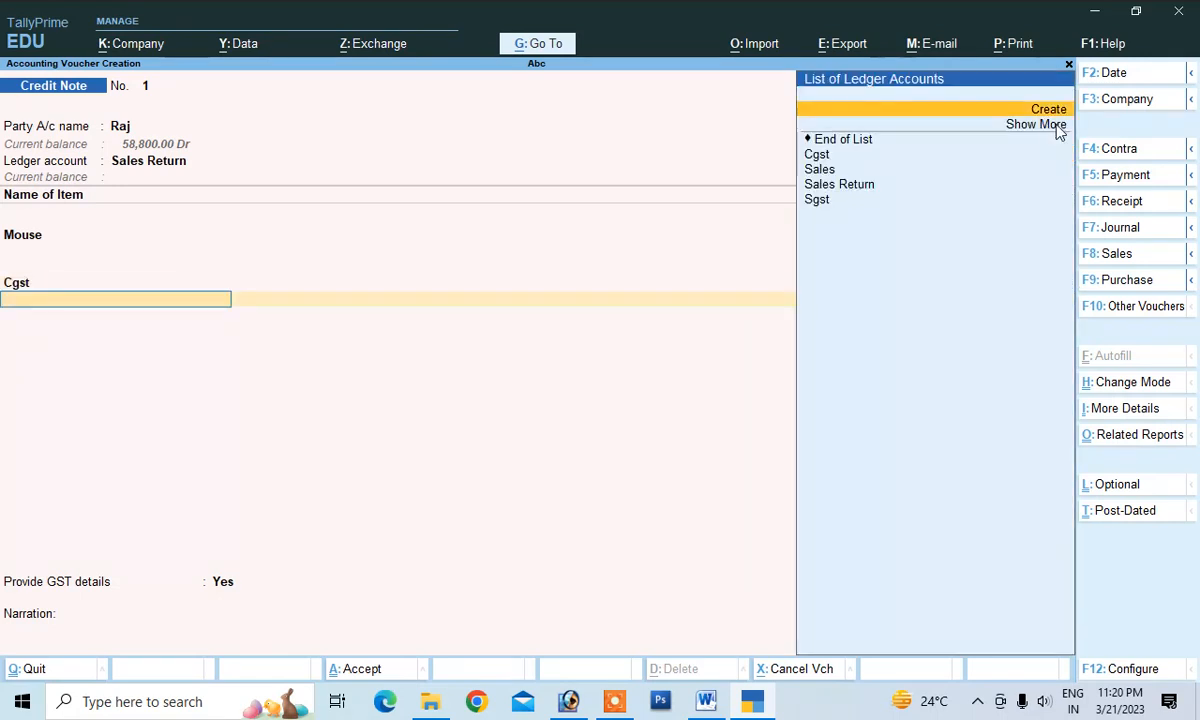
{"action": "key", "text": "Down"}
{"action": "key", "text": "Down"}
{"action": "key", "text": "Down"}
{"action": "key", "text": "Down"}
{"action": "key", "text": "Return"}
{"action": "key", "text": "Return"}
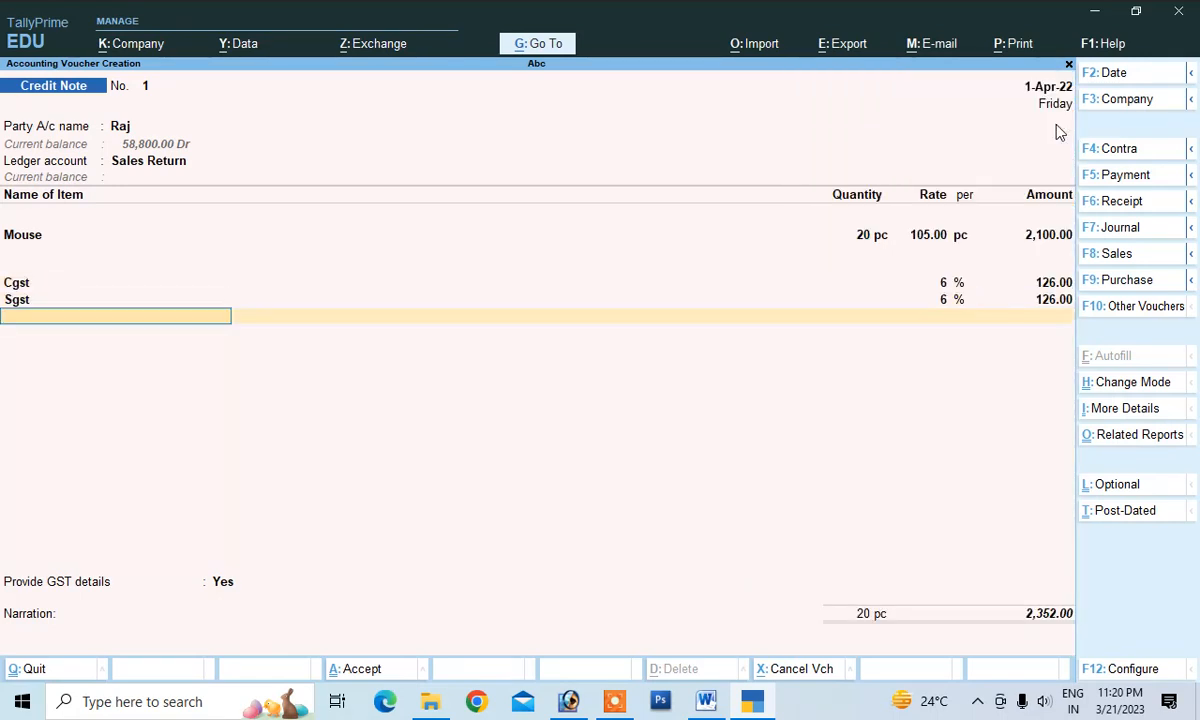
Step: End the Credit Note's ledger entries and set Provide GST details to No
{"action": "key", "text": "Return"}
{"action": "key", "text": "Up"}
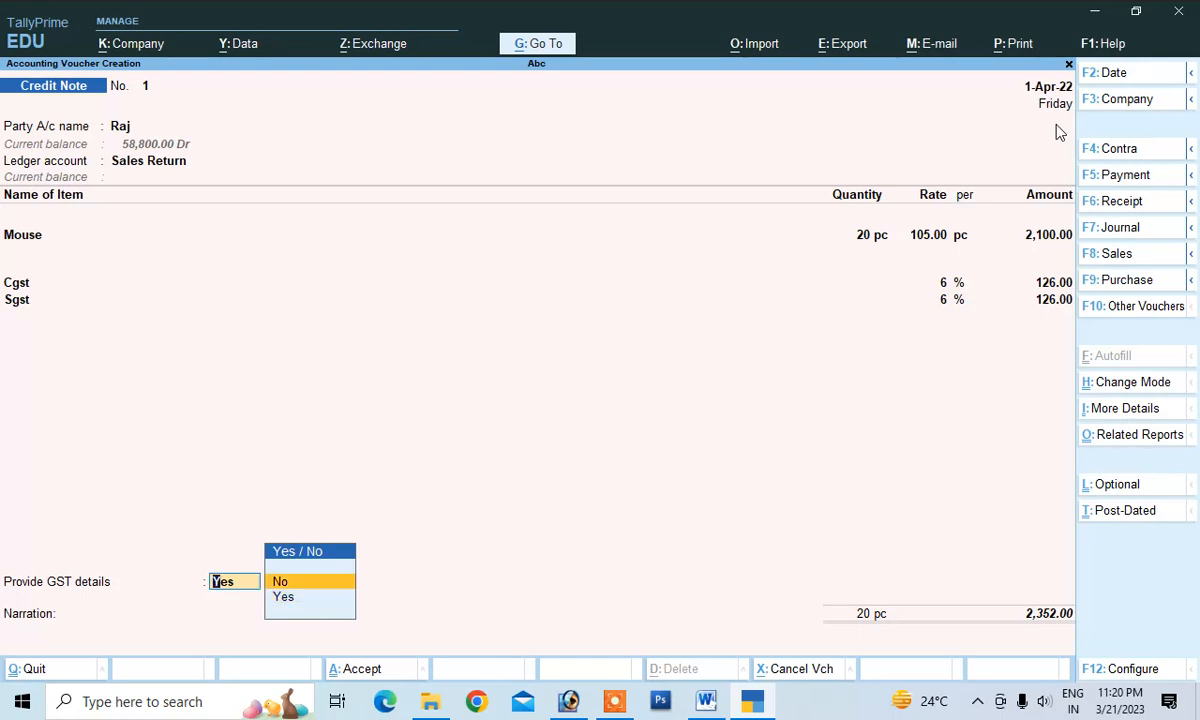
{"action": "key", "text": "Return"}
{"action": "key", "text": "Return"}
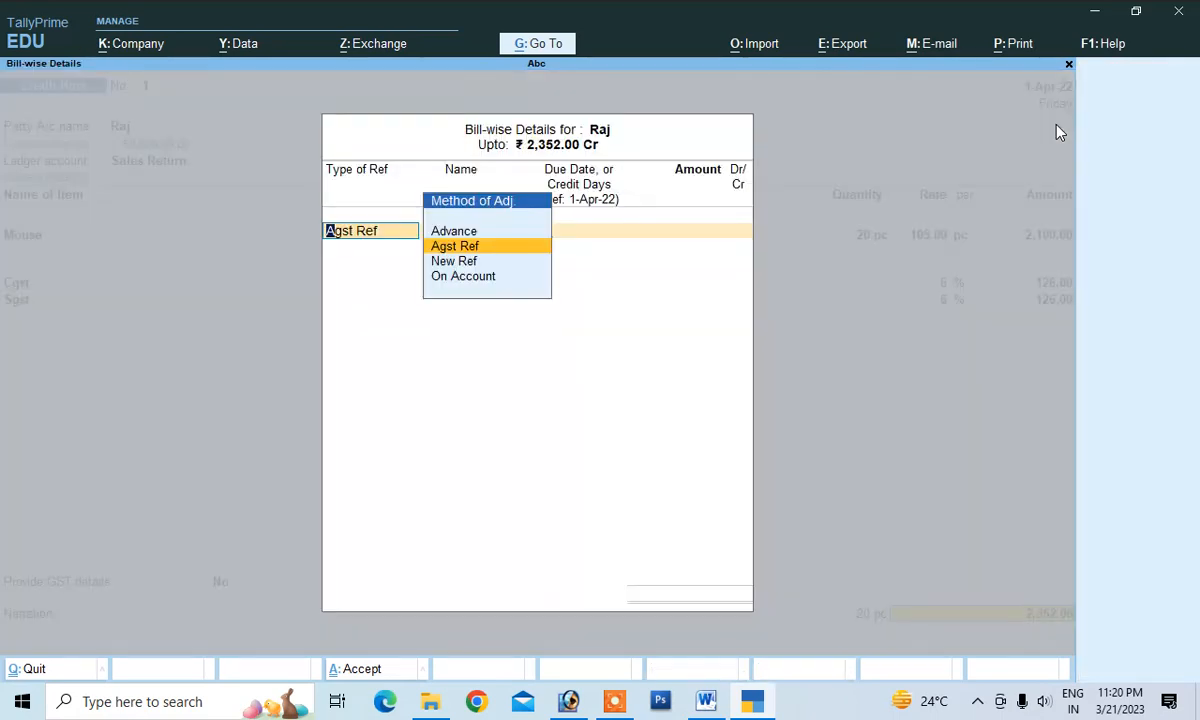
Step: Adjust the Credit Note amount against the customer's pending bill 1 using Agst Ref
{"action": "key", "text": "Return"}
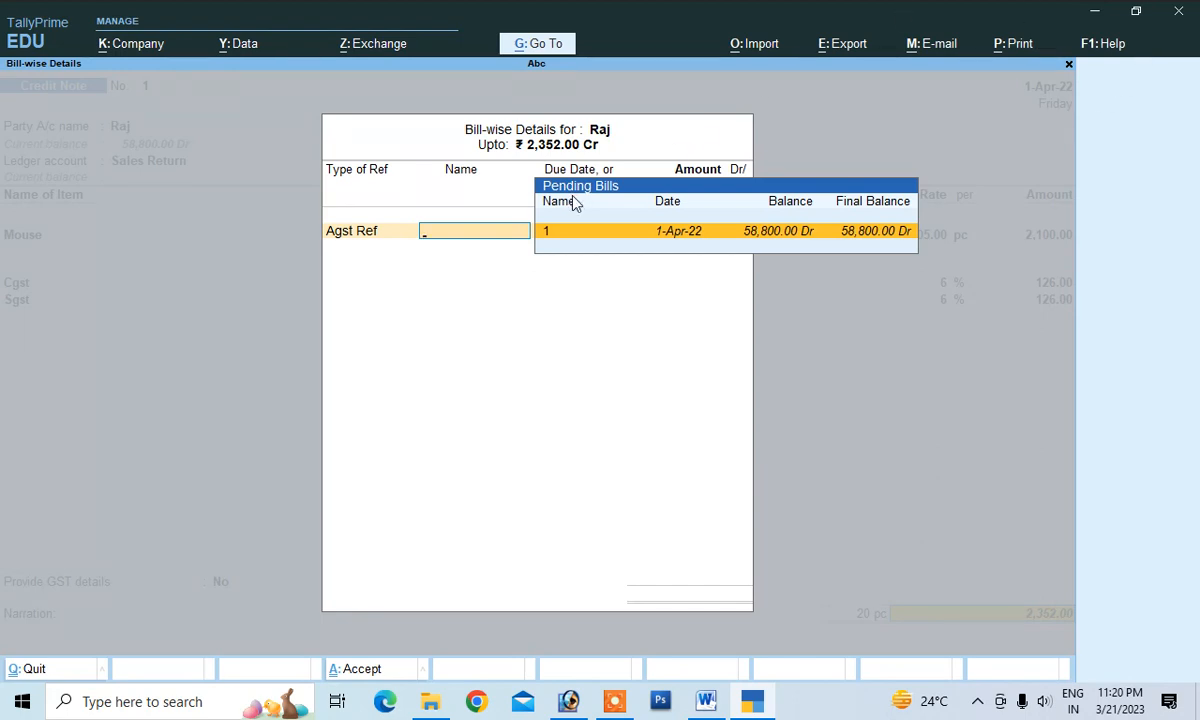
{"action": "left_click", "coordinate": [617, 231]}
{"action": "key", "text": "Return"}
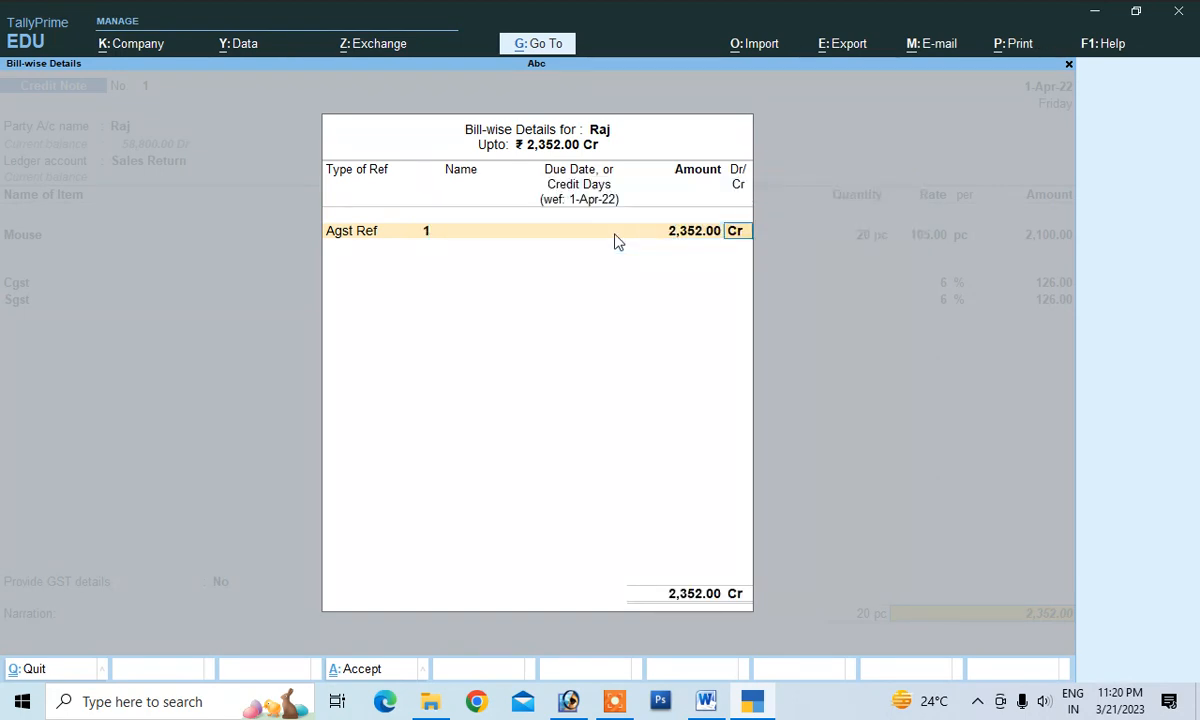
{"action": "key", "text": "Return"}
Step: Enter the narration "being sales return", save the Credit Note and return to the Gateway of Tally
{"action": "type", "text": "being"}
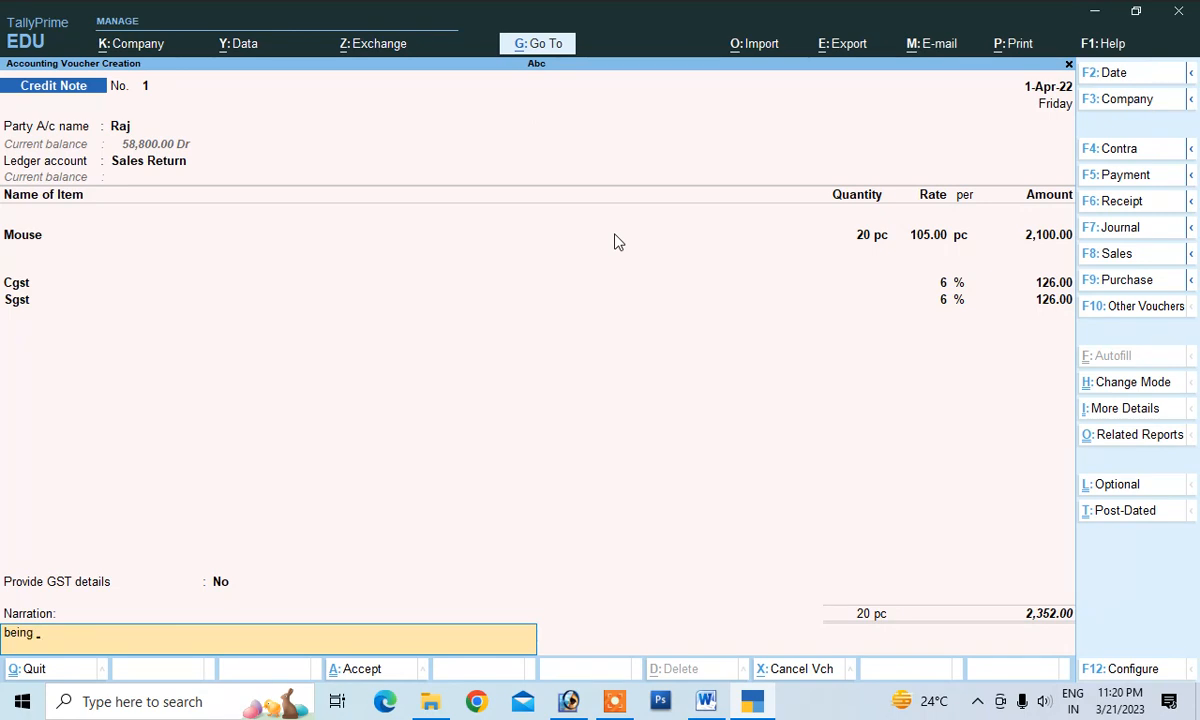
{"action": "type", "text": " sales re"}
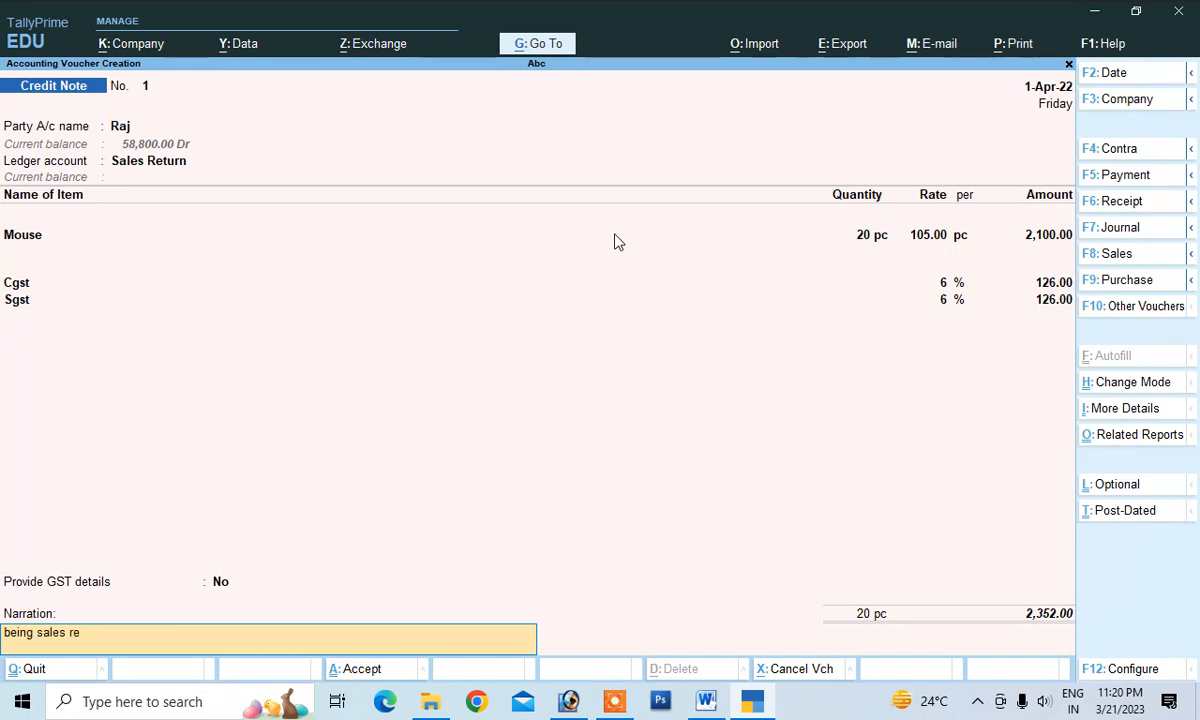
{"action": "type", "text": "turn"}
{"action": "key", "text": "Return"}
{"action": "key", "text": "Return"}
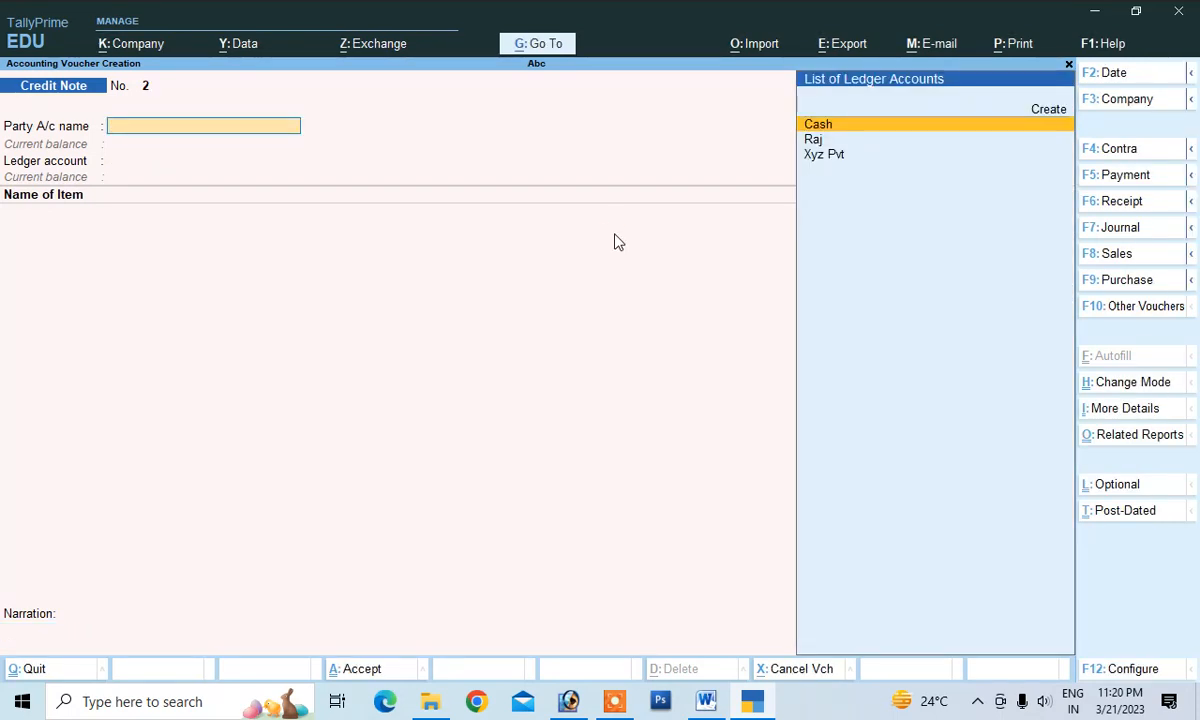
{"action": "key", "text": "Escape"}
{"action": "key", "text": "Return"}
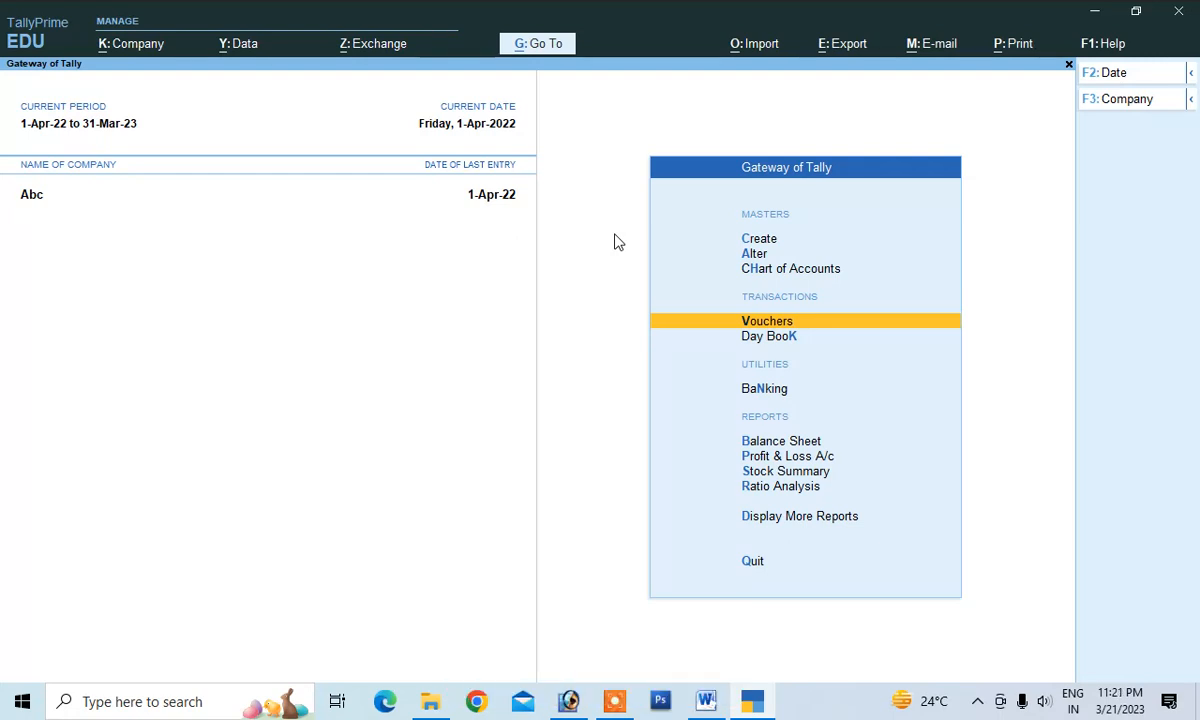
Step: Review the day's vouchers in the Day Book, and return to the Gateway of Tally
{"action": "key", "text": "Down"}
{"action": "key", "text": "Down"}
{"action": "key", "text": "Down"}
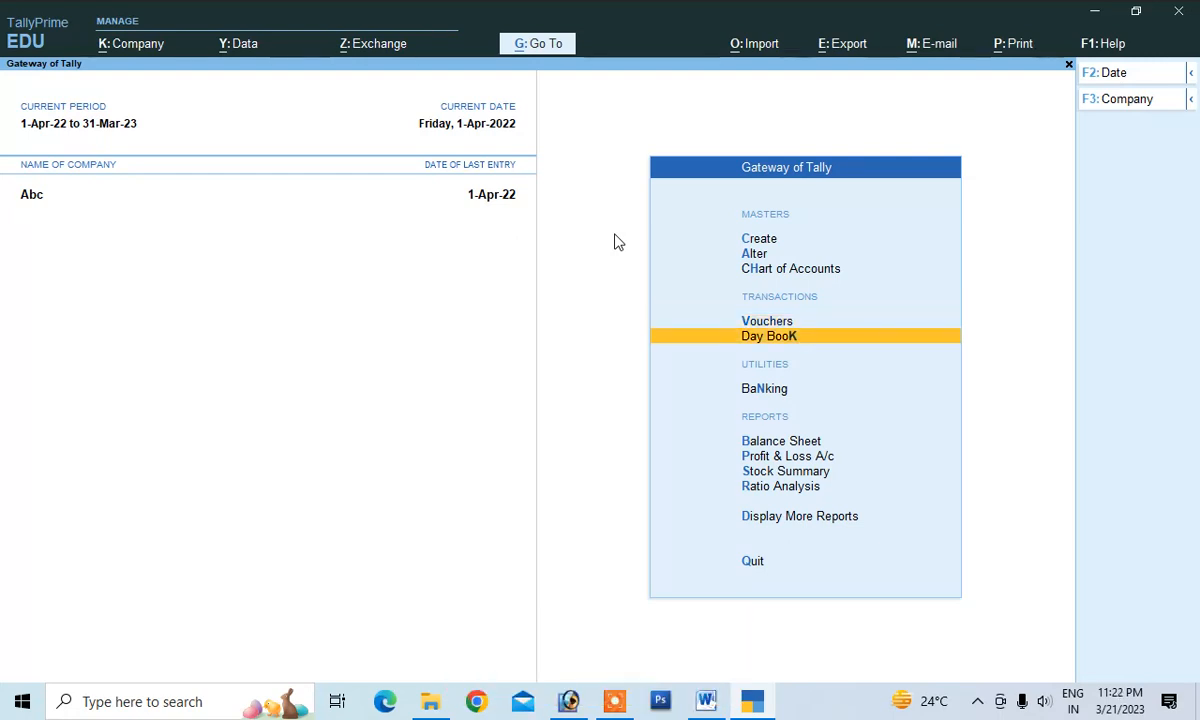
{"action": "key", "text": "Up"}
{"action": "key", "text": "Up"}
{"action": "key", "text": "Up"}
{"action": "key", "text": "Down"}
{"action": "key", "text": "Return"}
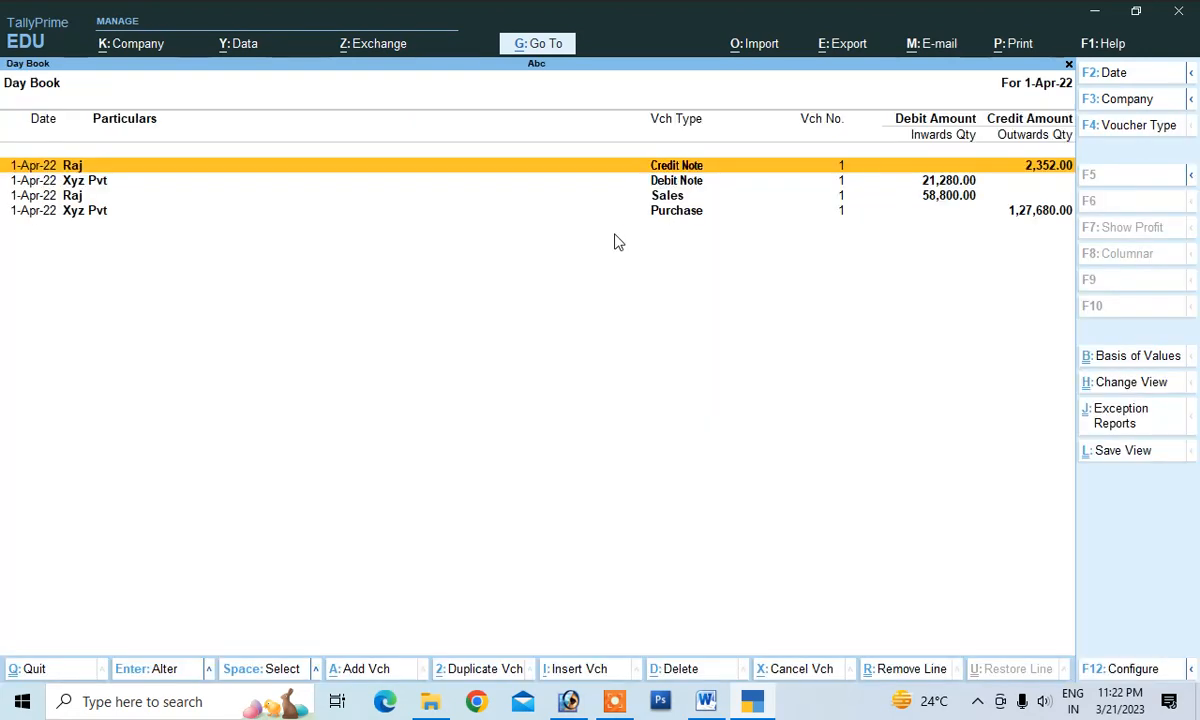
{"action": "key", "text": "Escape"}
{"action": "key", "text": "Escape"}
{"action": "key", "text": "Escape"}
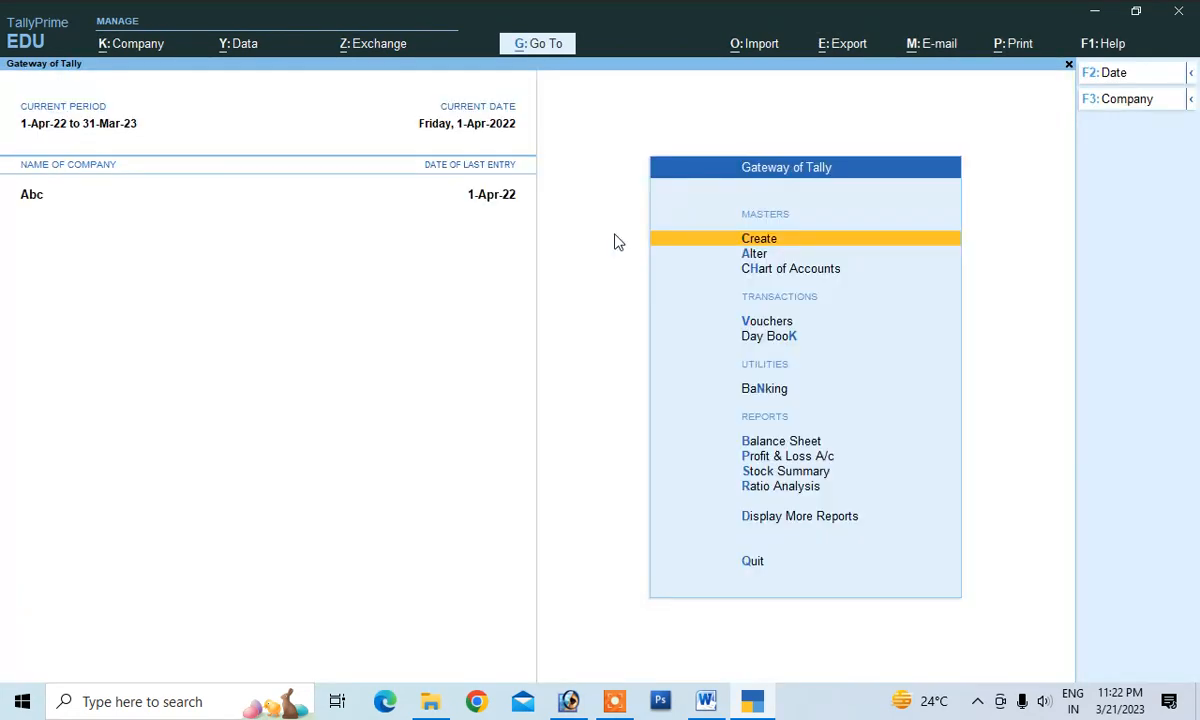
Step: Check the Stock Query for Mouse under Statements of Inventory, and return to the Gateway of Tally
{"action": "key", "text": "Down"}
{"action": "key", "text": "Down"}
{"action": "key", "text": "Down"}
{"action": "key", "text": "Down"}
{"action": "key", "text": "Down"}
{"action": "key", "text": "Down"}
{"action": "key", "text": "Down"}
{"action": "key", "text": "Down"}
{"action": "key", "text": "Down"}
{"action": "key", "text": "Down"}
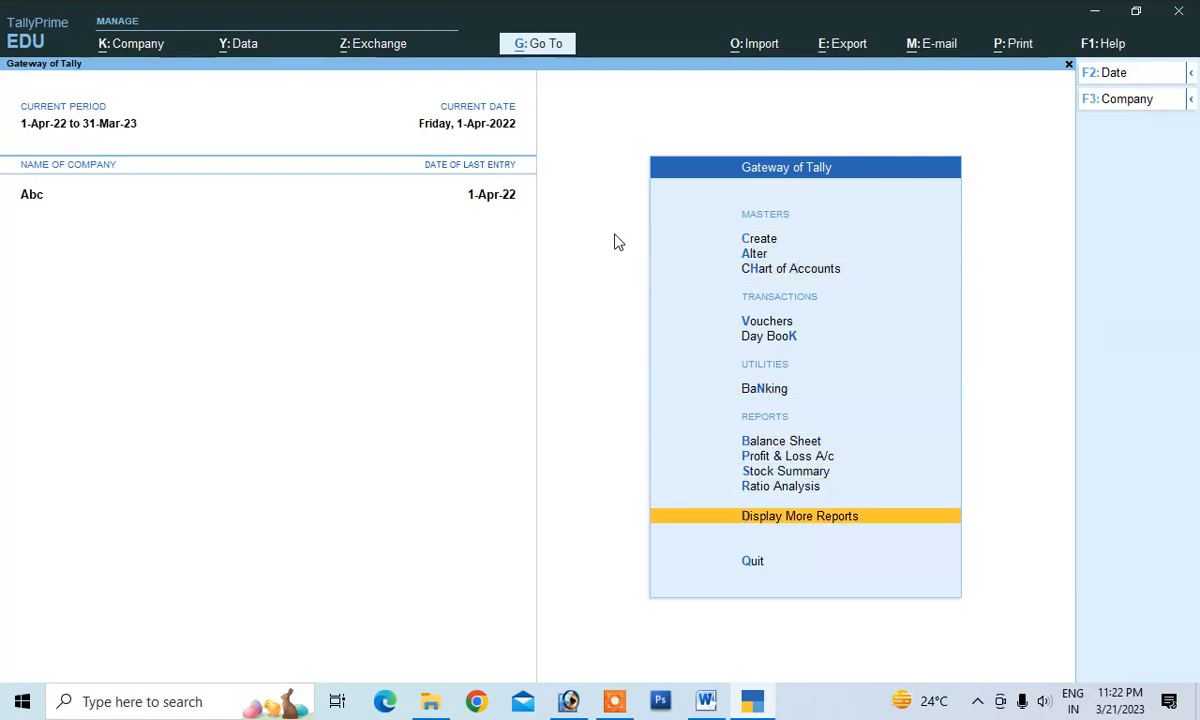
{"action": "key", "text": "Return"}
{"action": "key", "text": "Down"}
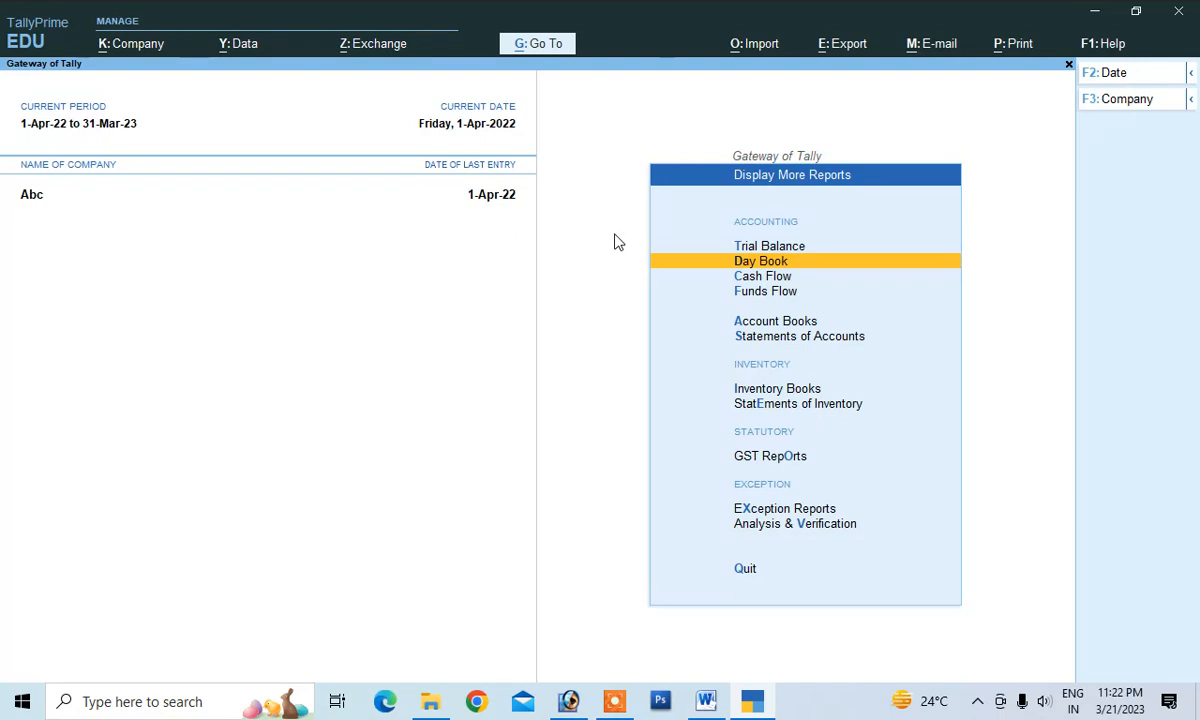
{"action": "key", "text": "Down"}
{"action": "key", "text": "Down"}
{"action": "key", "text": "Down"}
{"action": "key", "text": "Down"}
{"action": "key", "text": "Down"}
{"action": "key", "text": "Down"}
{"action": "key", "text": "Return"}
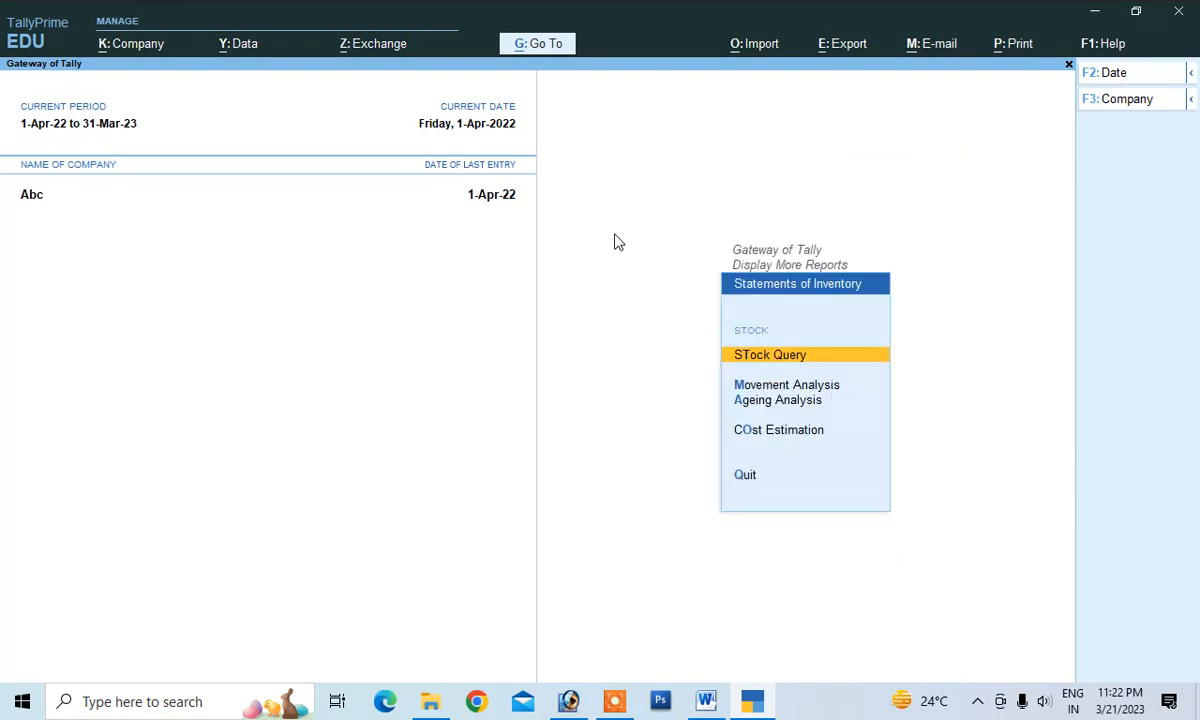
{"action": "key", "text": "Return"}
{"action": "key", "text": "Return"}
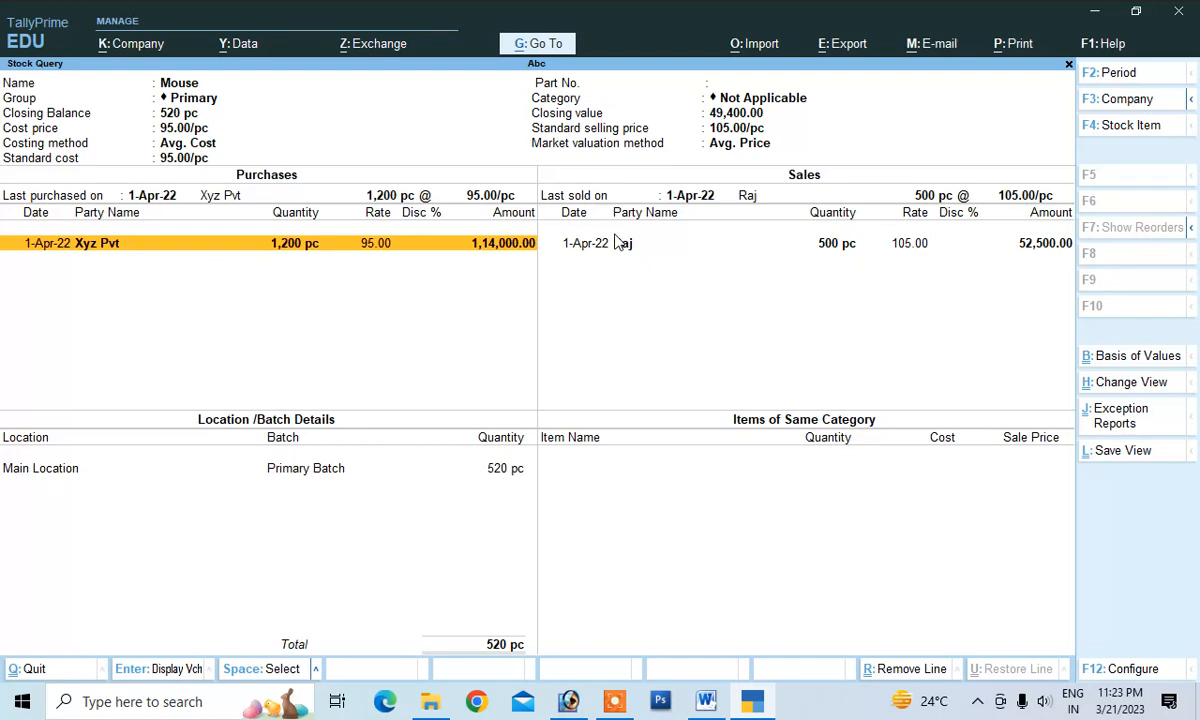
{"action": "key", "text": "Escape"}
{"action": "key", "text": "Escape"}
{"action": "key", "text": "Escape"}
{"action": "key", "text": "Escape"}
{"action": "key", "text": "Escape"}
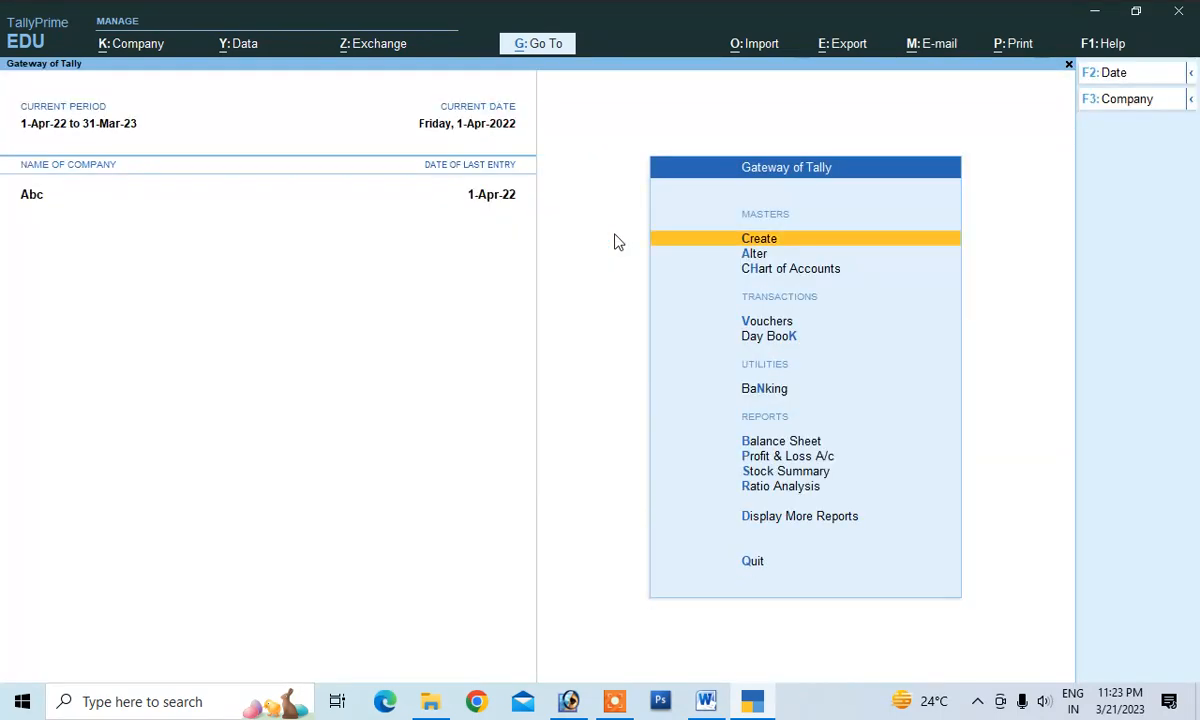